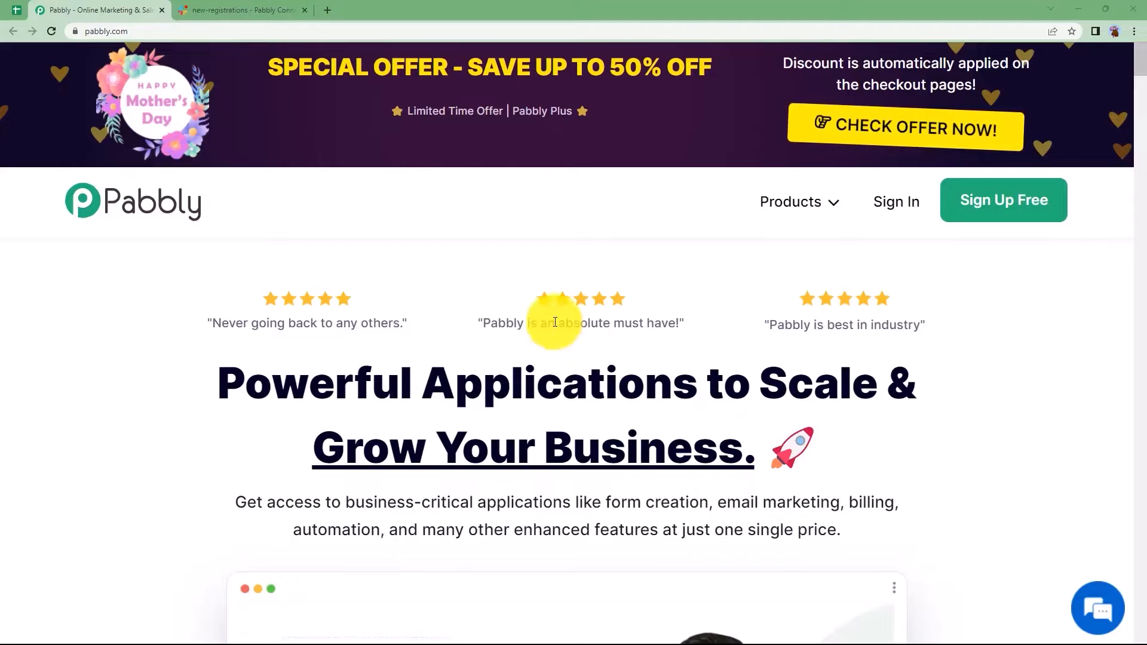
- Return from the Slack tab to the Pabbly homepage and sign in
left_click(277, 6)
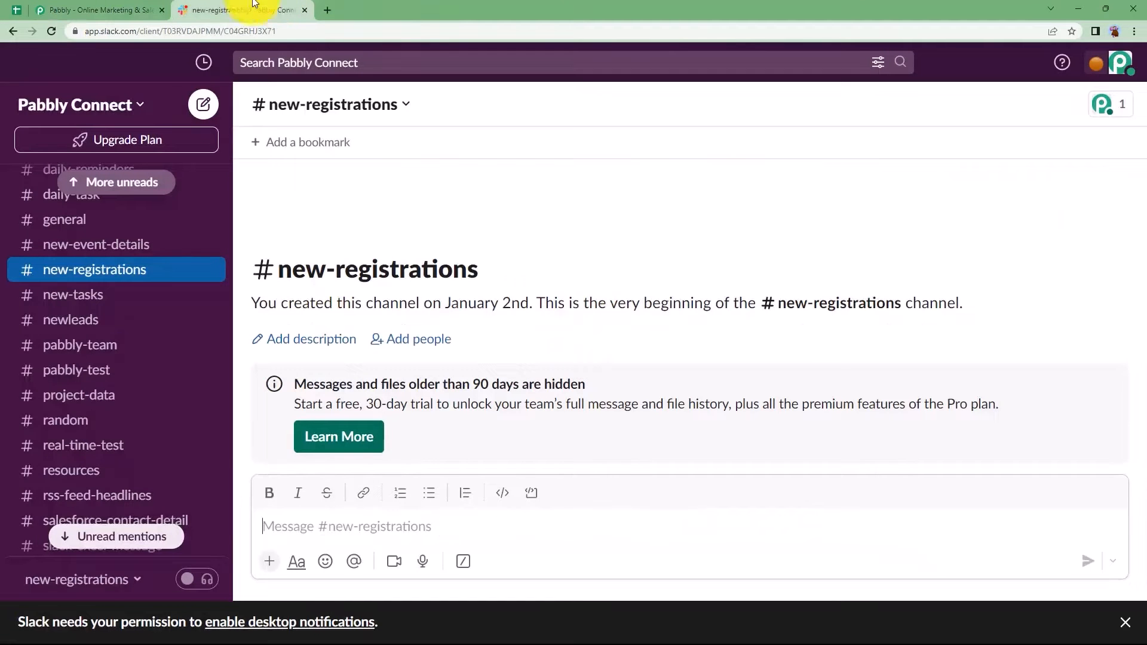
left_click(106, 7)
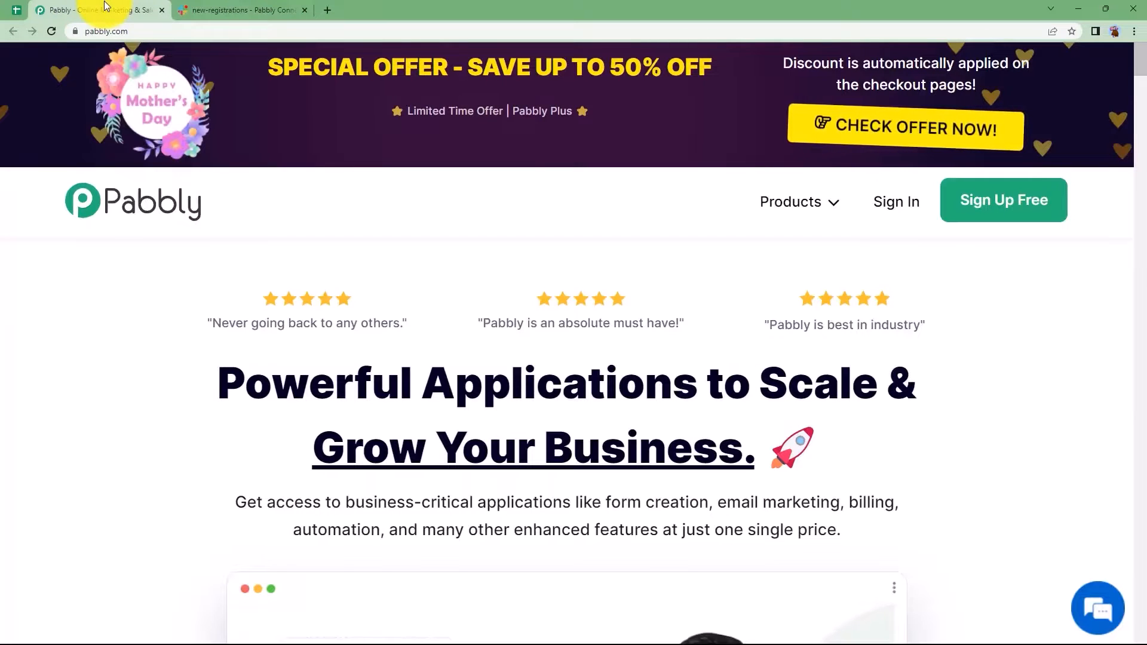
left_click(917, 214)
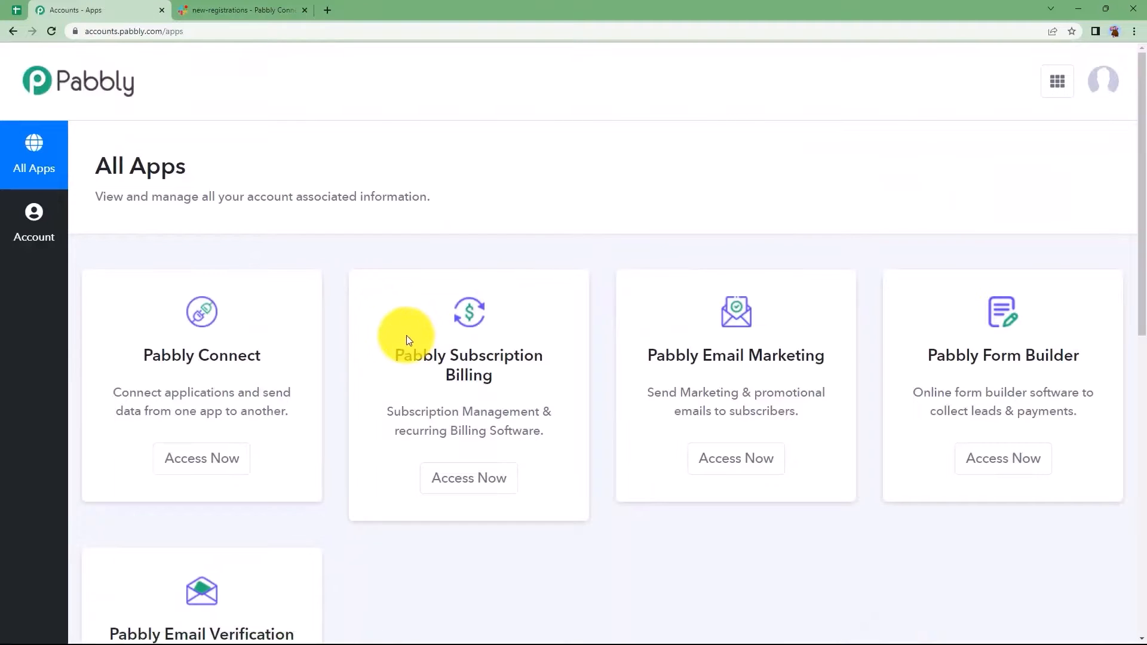
- Open Pabbly Connect from the apps list and start a new workflow
scroll(363, 358, "down", 3)
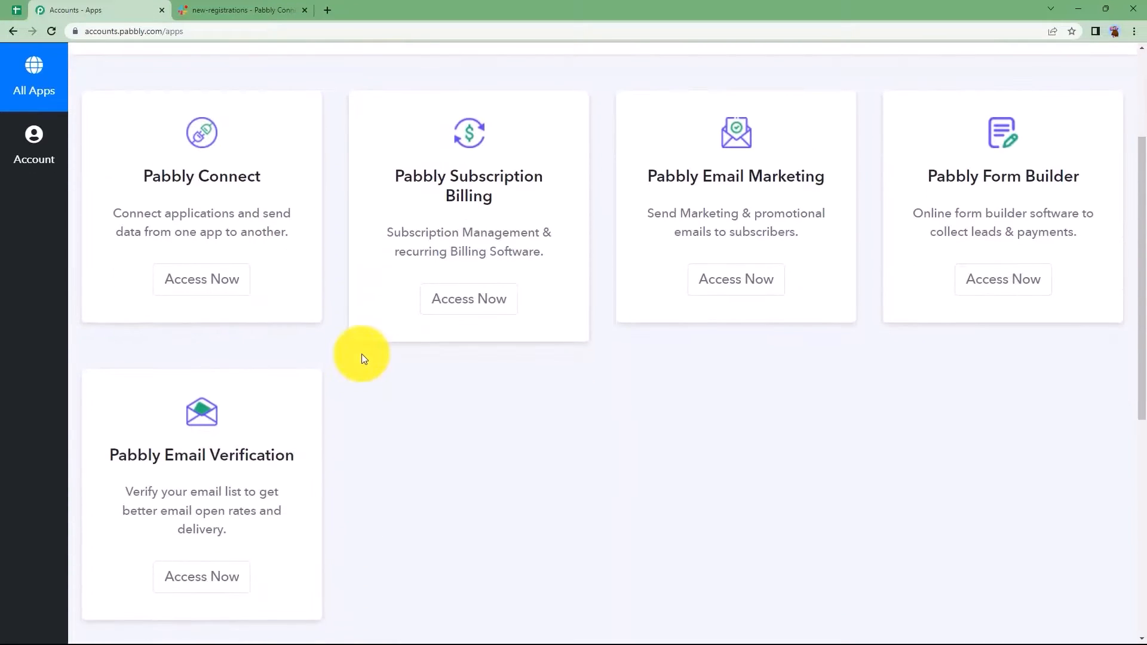
left_click_drag(142, 172, 293, 236)
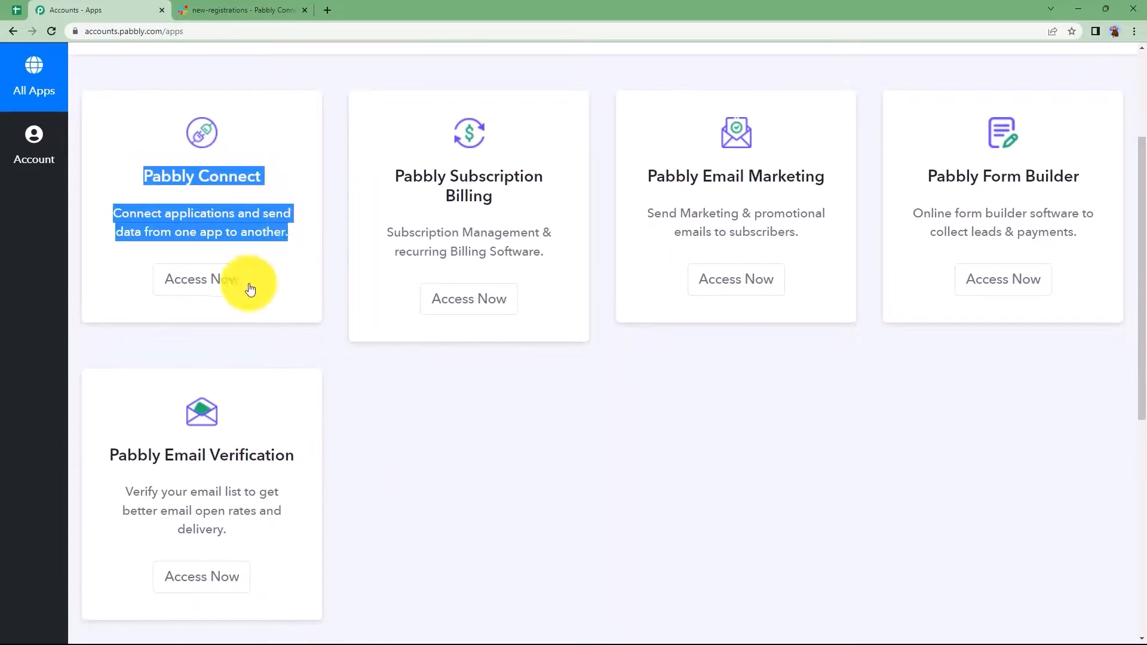
left_click(230, 282)
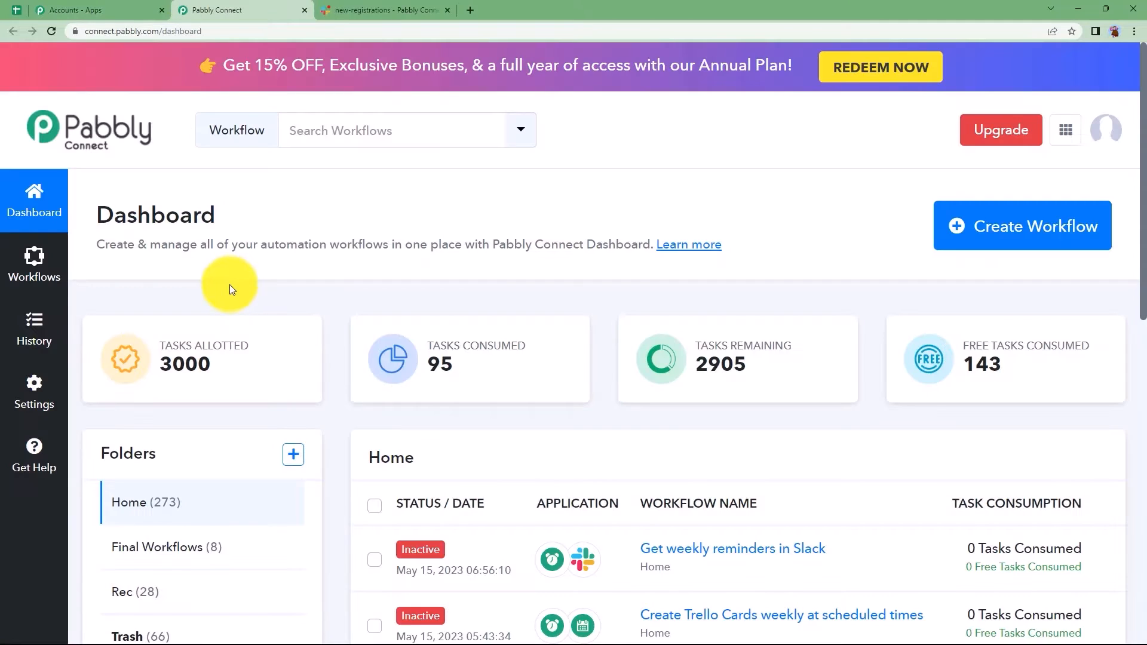
mouse_move(768, 349)
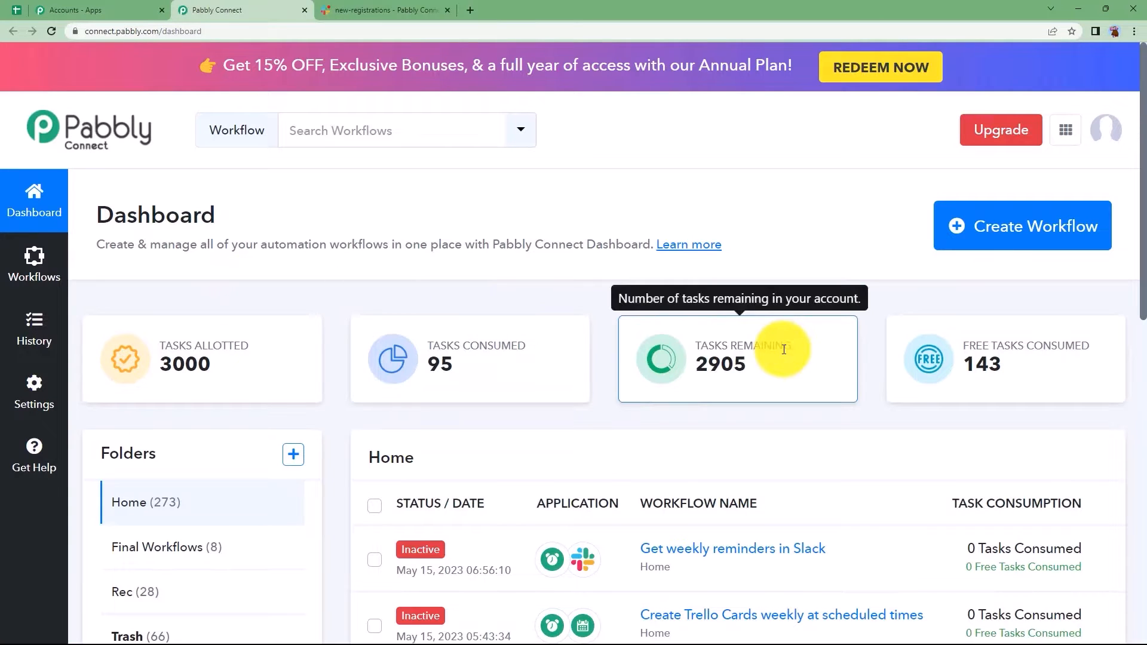
left_click(1008, 237)
- Create the workflow 'Get Weekly reminders on Slack' and toggle its Trigger card open and closed
left_click(681, 356)
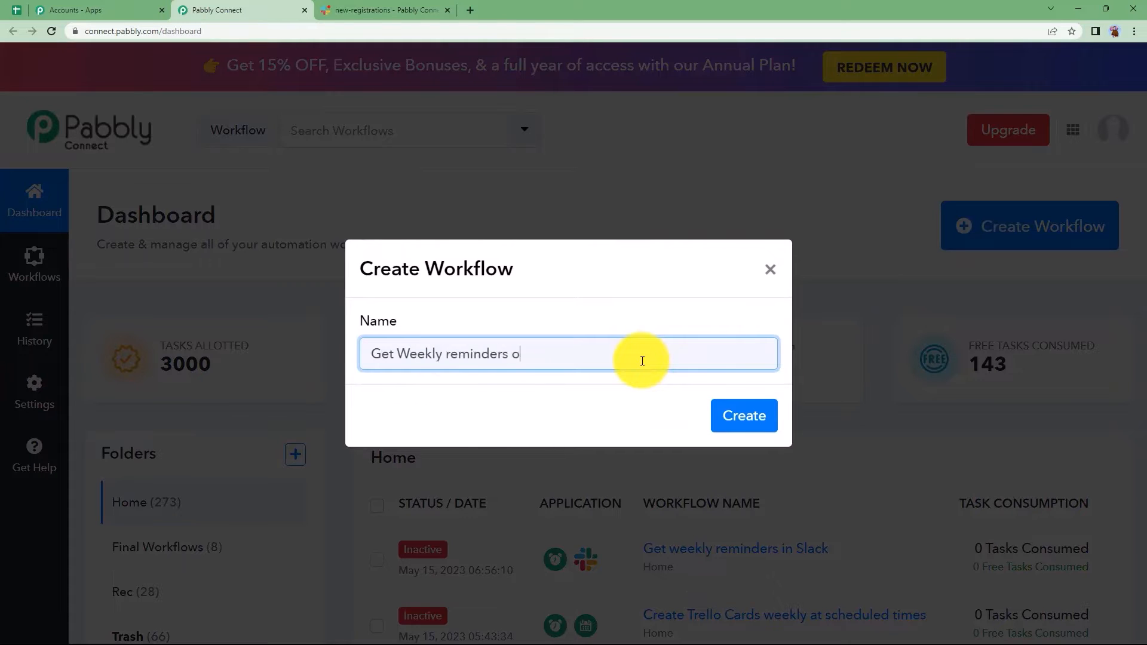
left_click(754, 417)
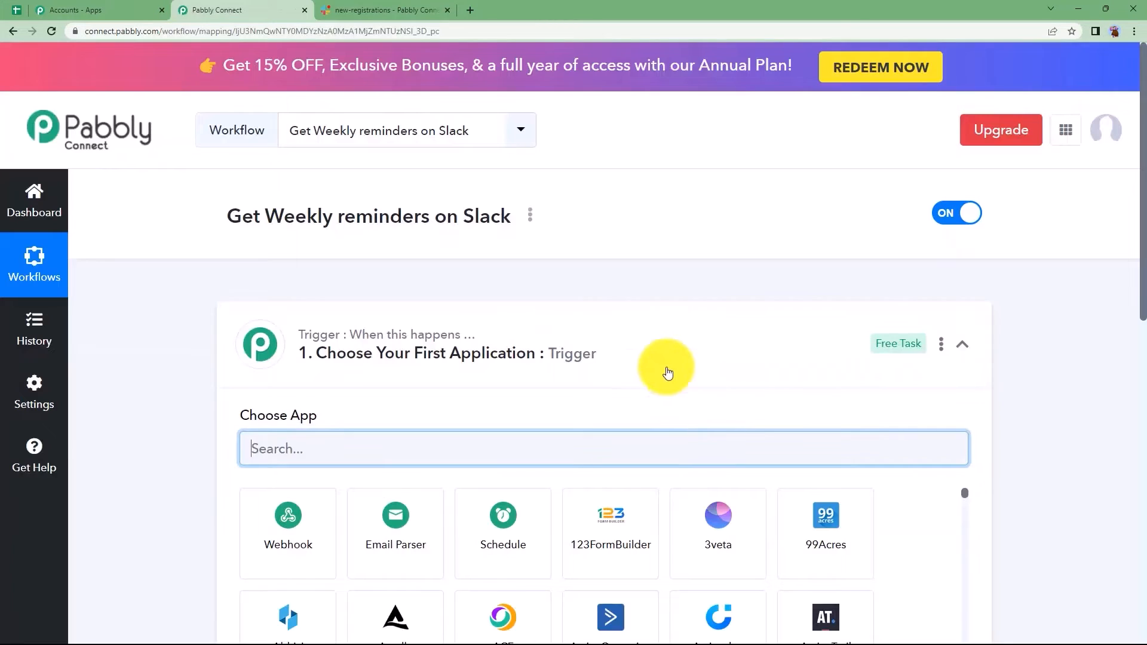
left_click(639, 362)
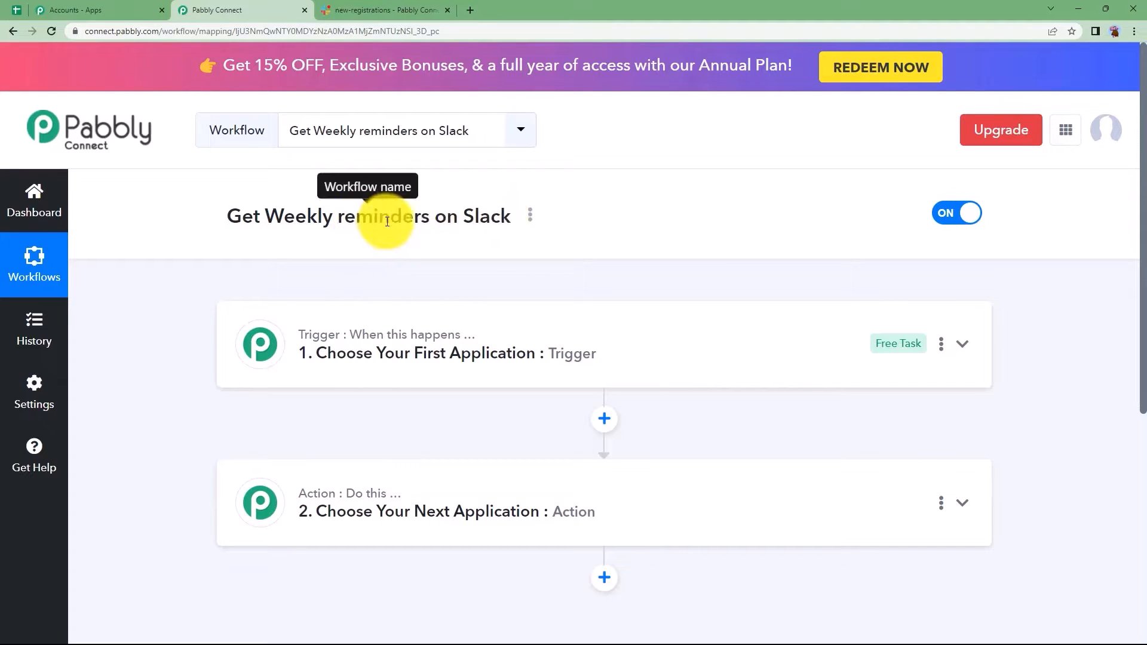
left_click(385, 323)
left_click(384, 323)
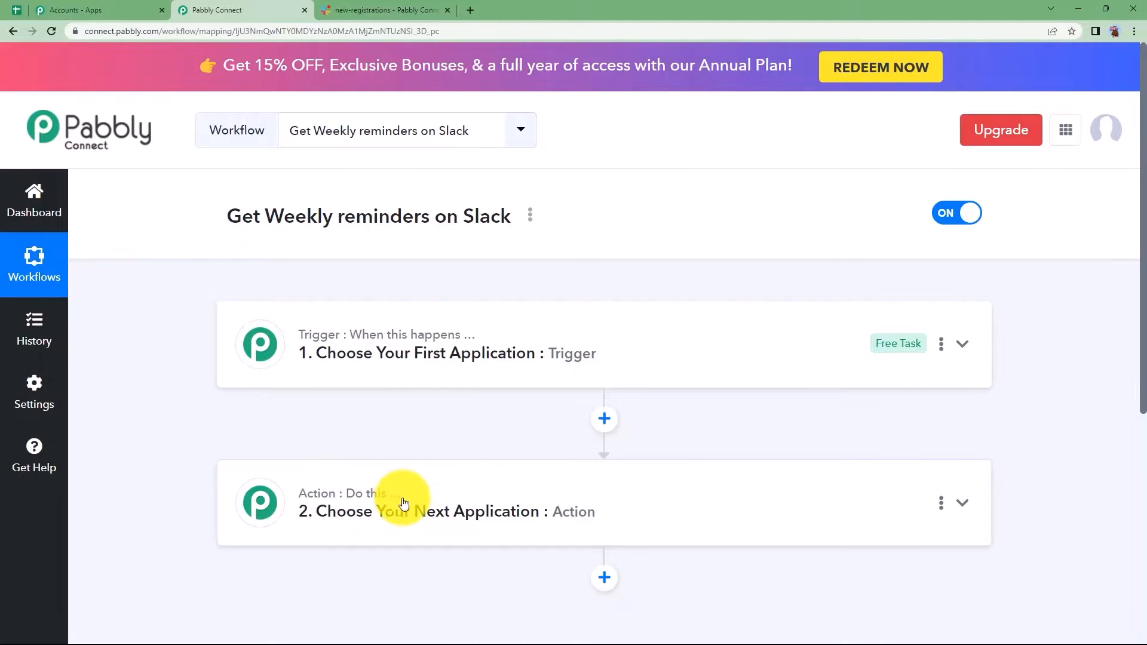
- Choose Schedule as the trigger app, found by searching 'sche'
left_click(396, 360)
left_click(393, 444)
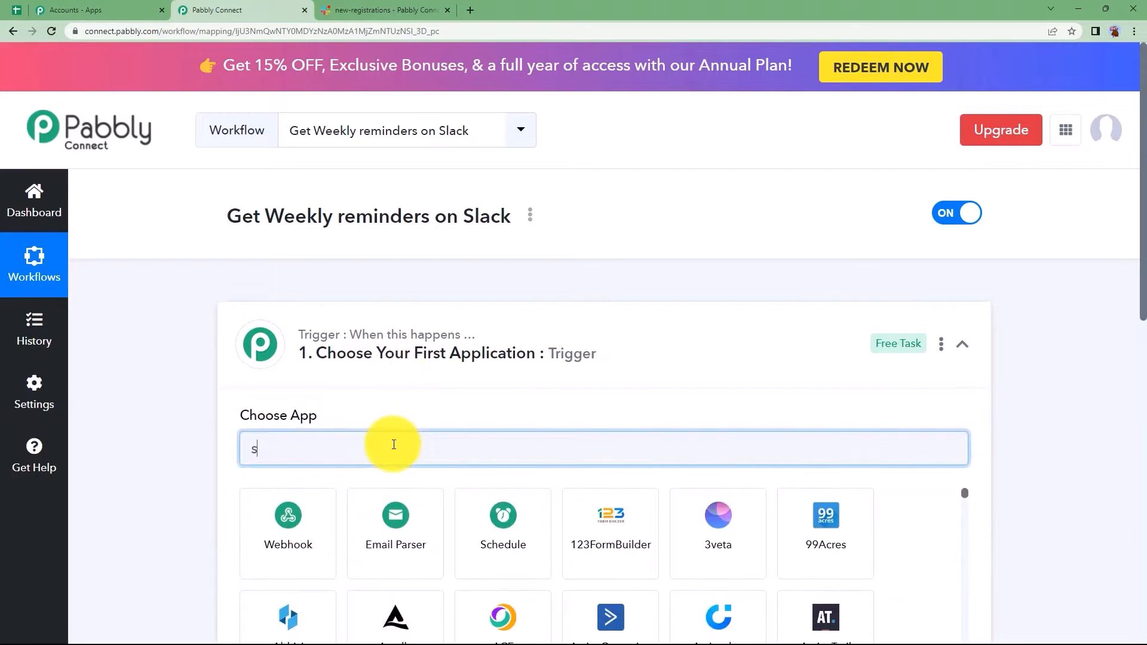
type("sche")
left_click(301, 550)
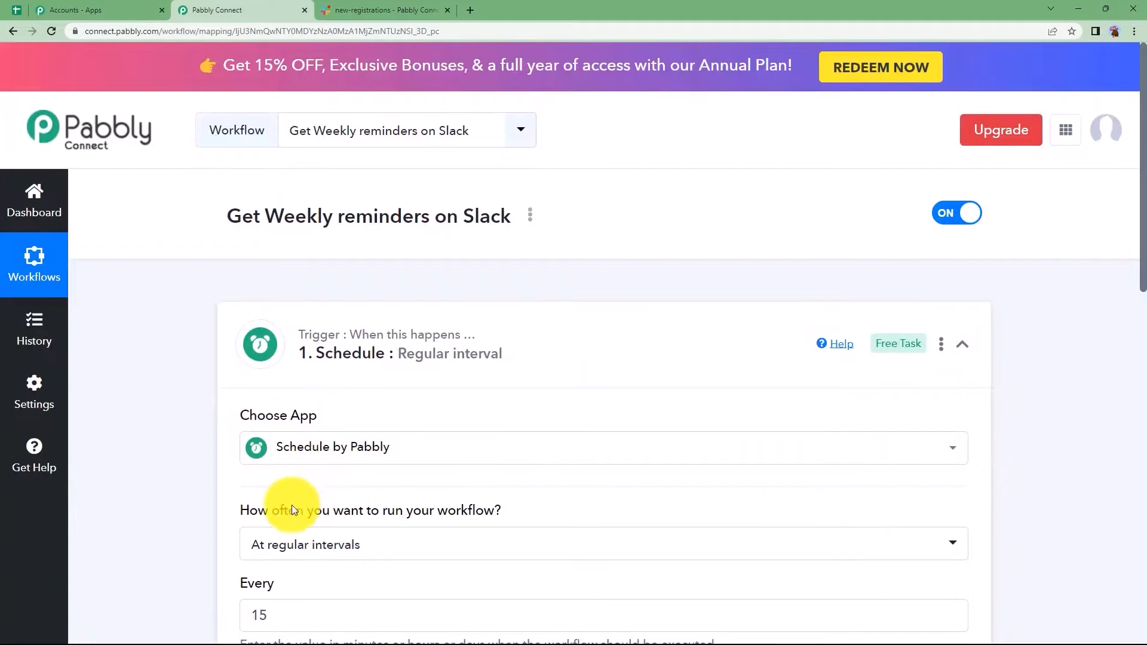
- Set the schedule to run on Days of the week, with Monday selected
scroll(319, 439, "down", 2)
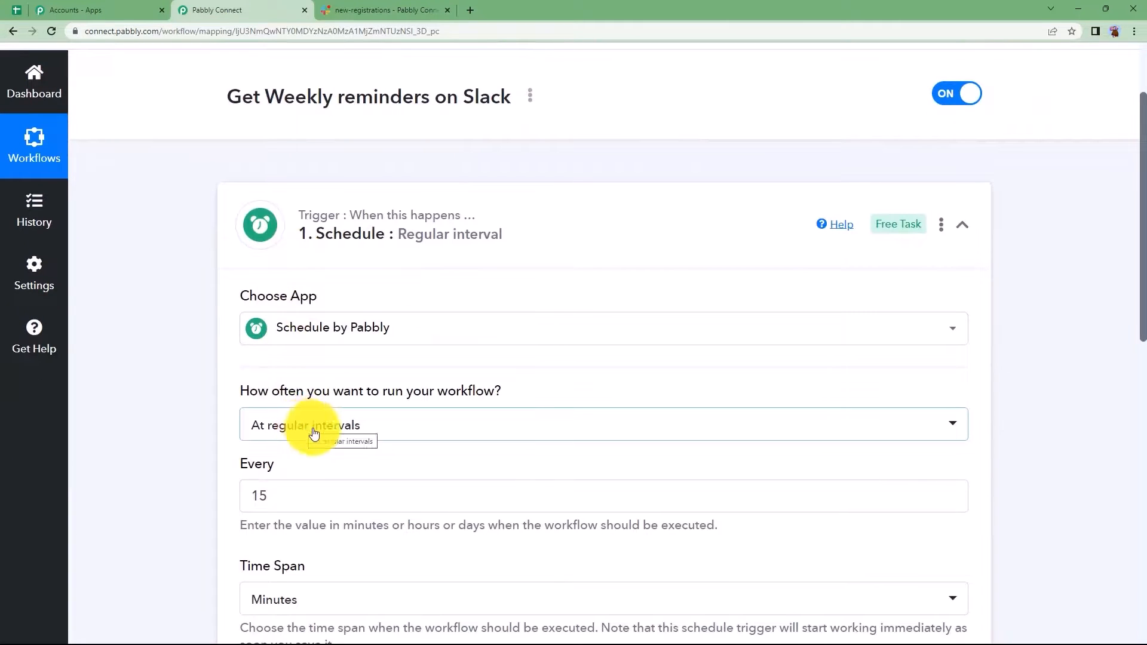
mouse_move(284, 399)
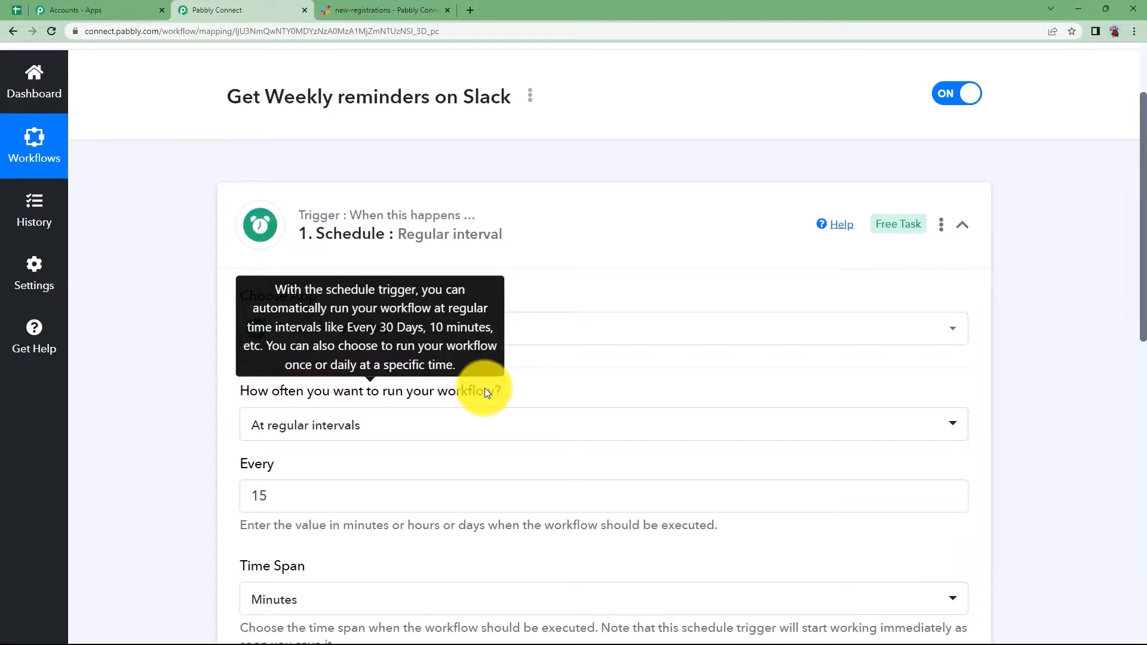
left_click(358, 430)
left_click(319, 365)
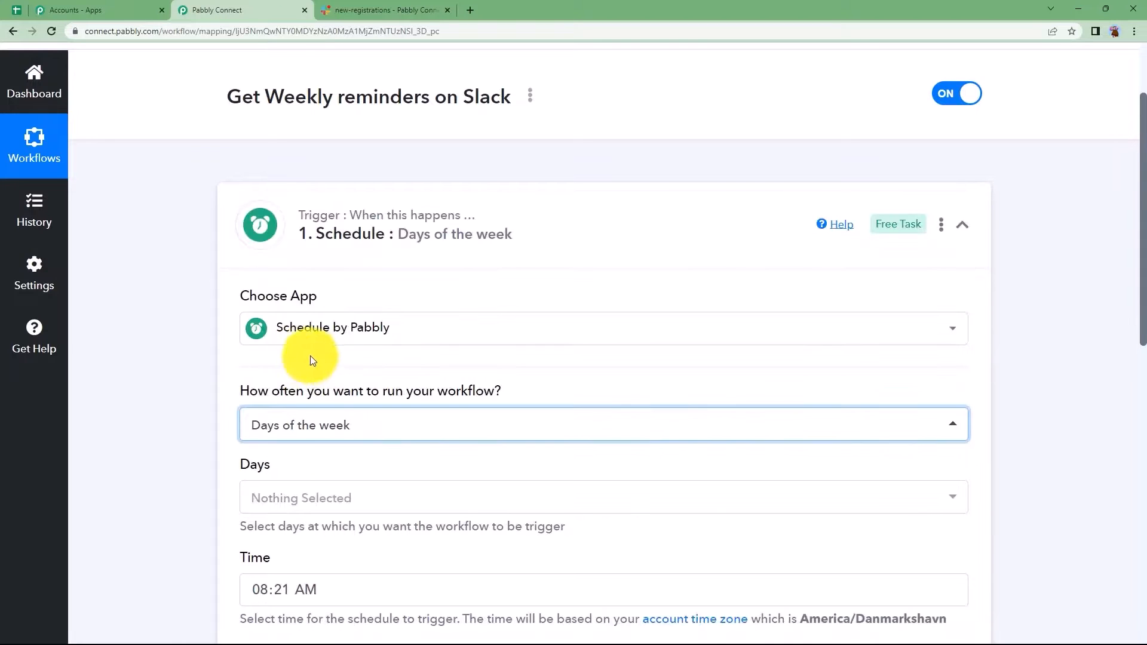
left_click(336, 497)
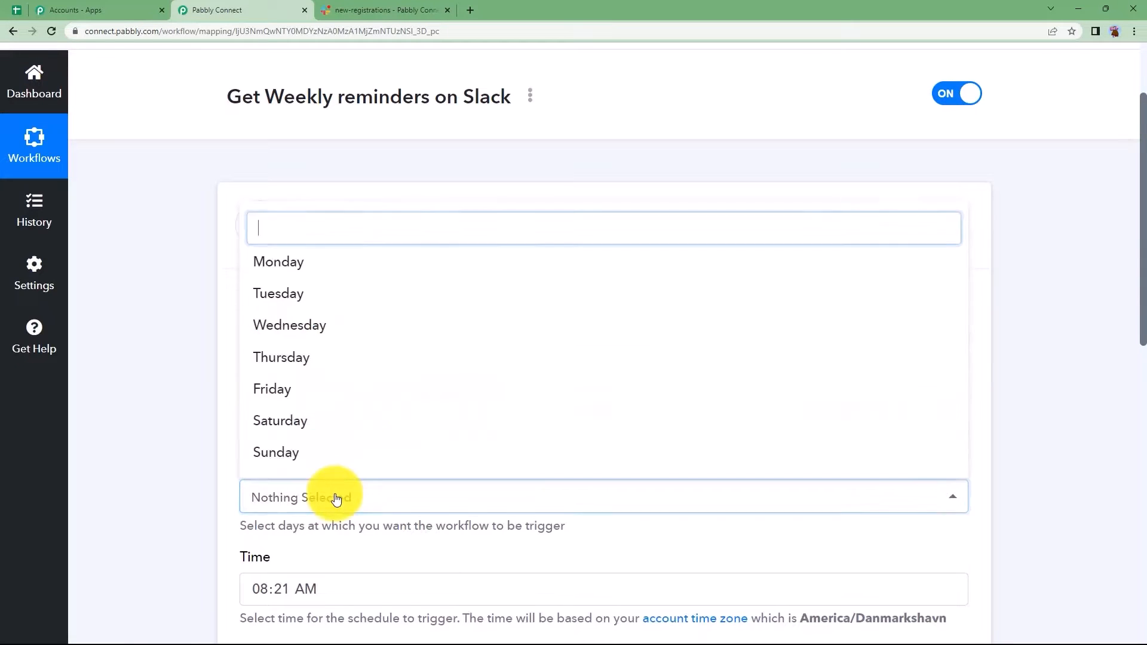
left_click(327, 264)
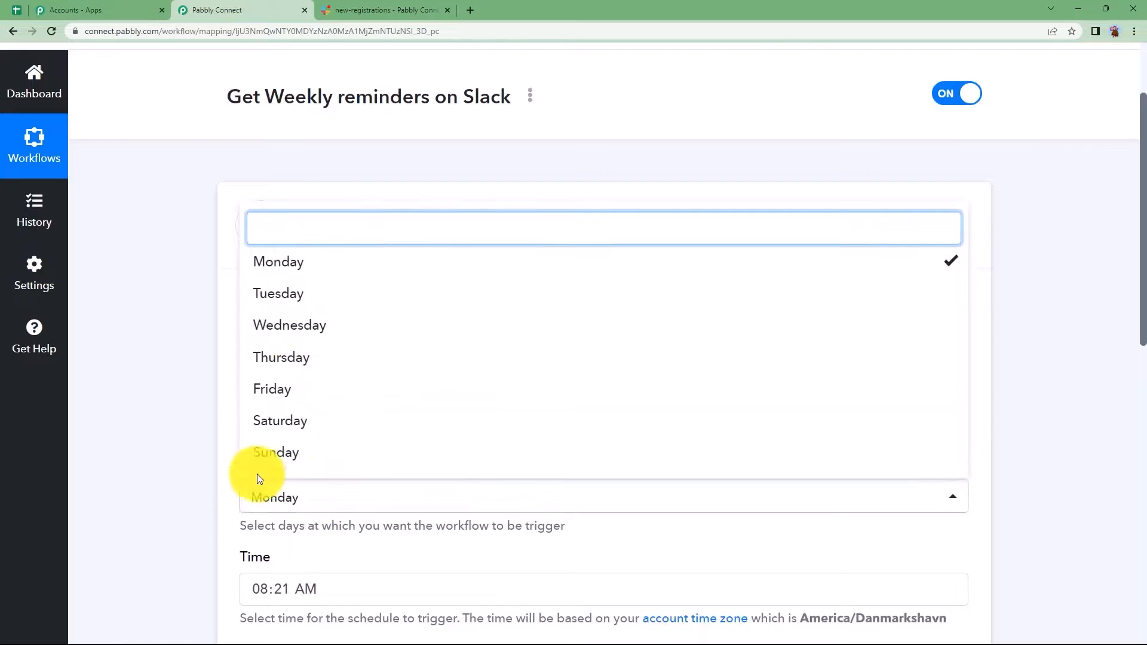
left_click(198, 465)
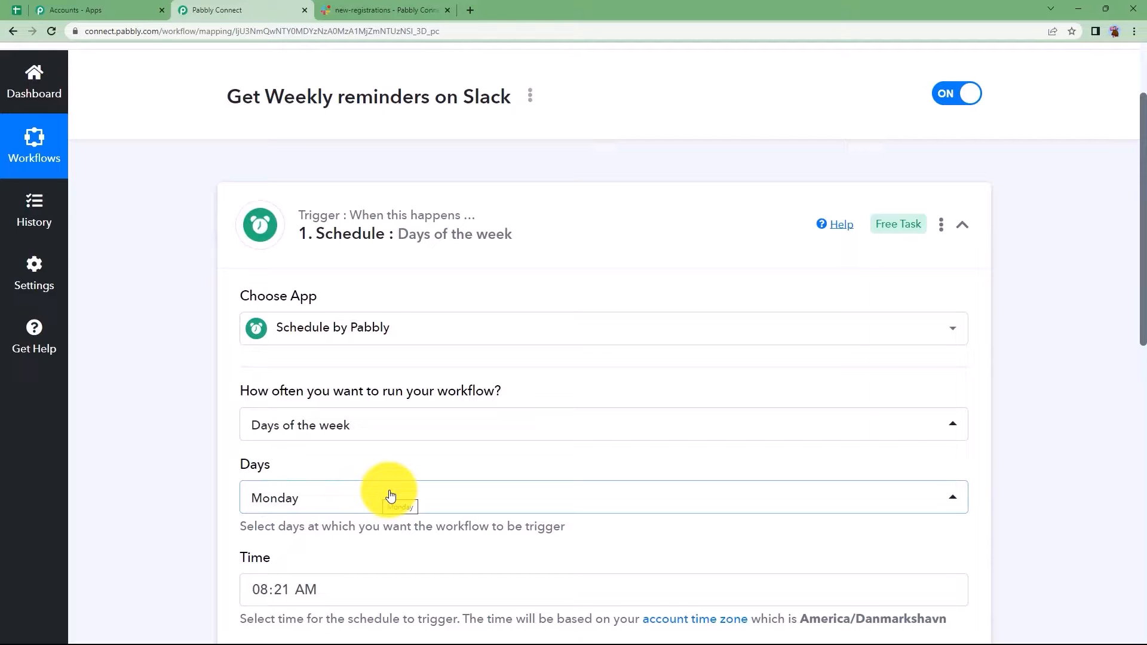
- Set the trigger time to 01:00 AM and save the schedule
scroll(392, 496, "down", 3)
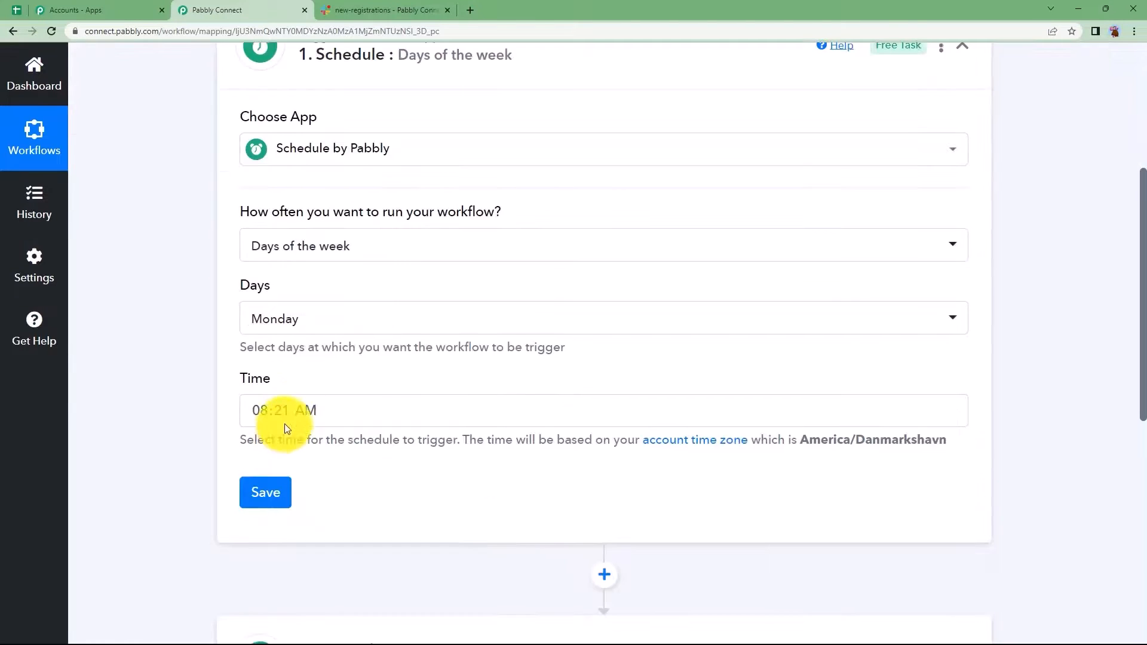
left_click(297, 411)
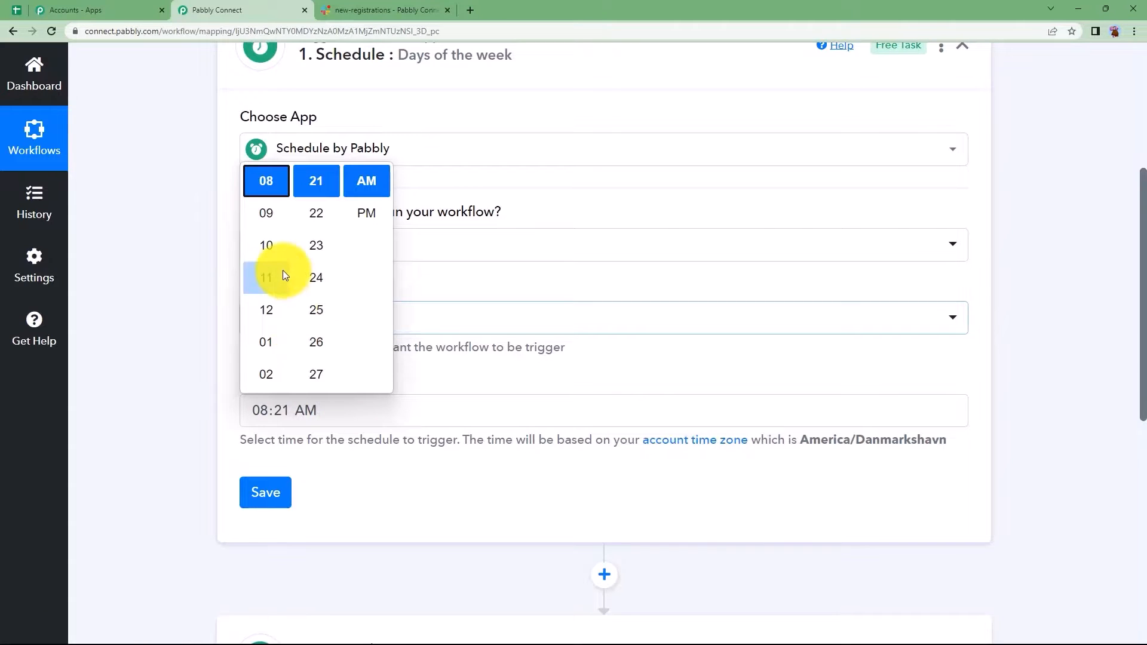
scroll(283, 274, "down", 2)
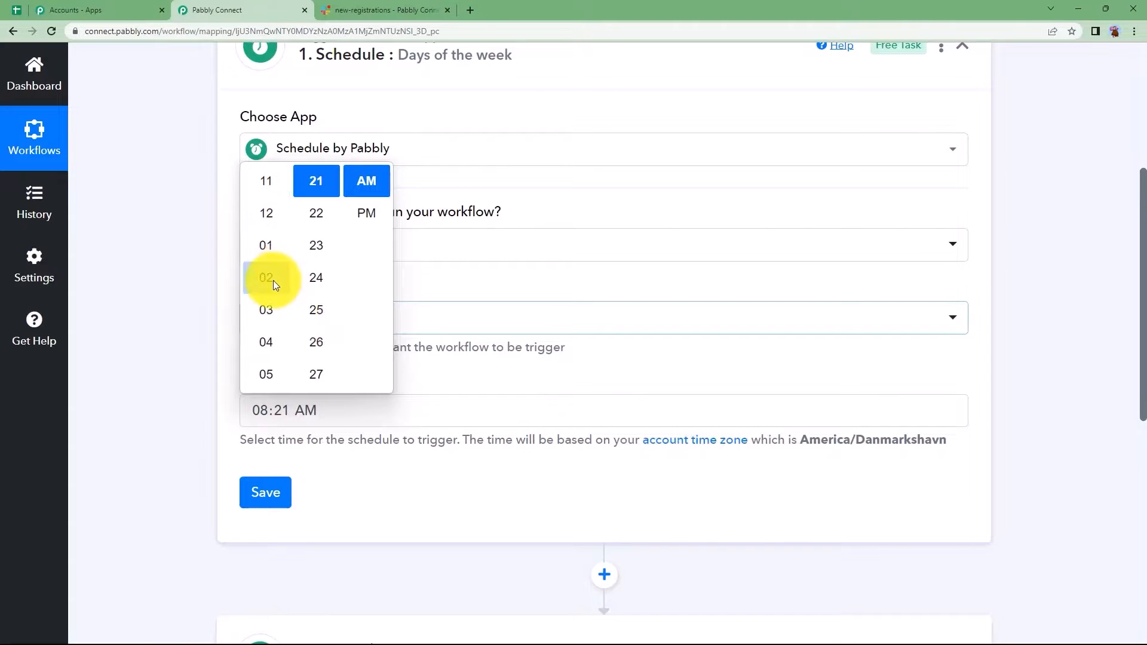
left_click(266, 247)
scroll(326, 217, "down", 15)
scroll(320, 281, "up", 20)
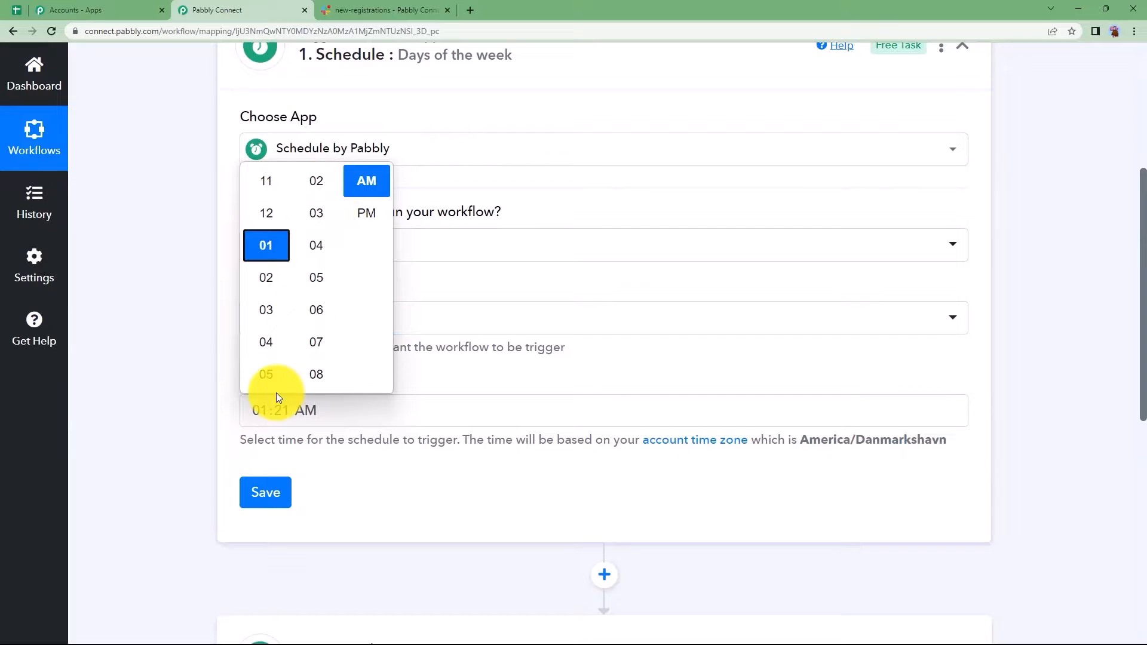
scroll(325, 220, "up", 2)
left_click(321, 242)
left_click(366, 182)
left_click(206, 369)
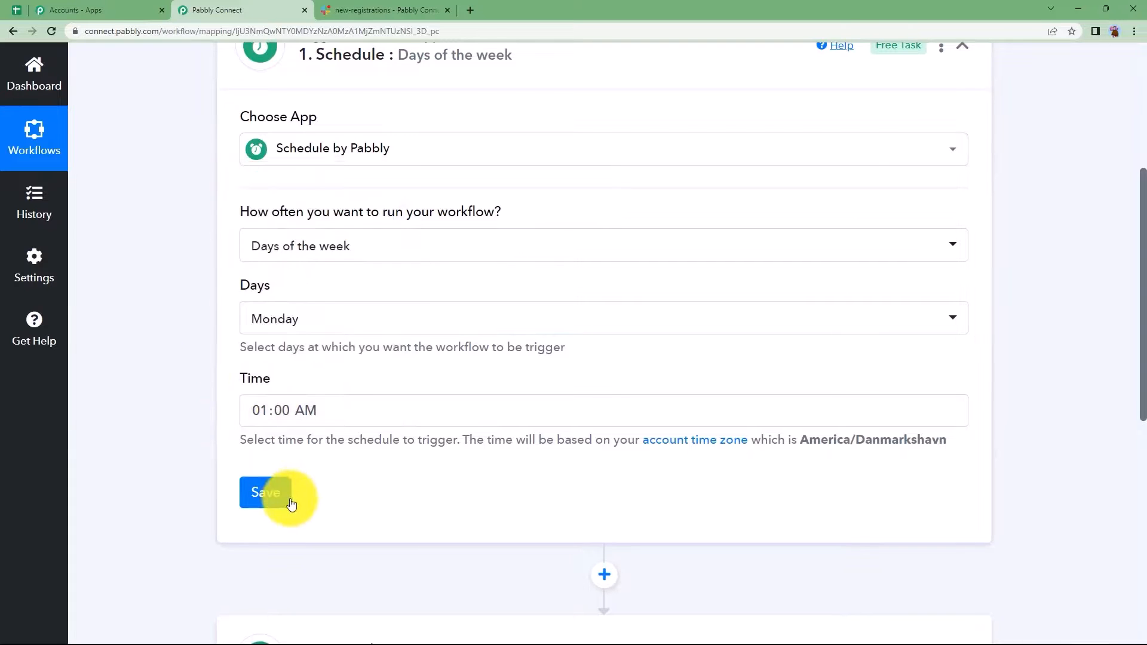
left_click(286, 495)
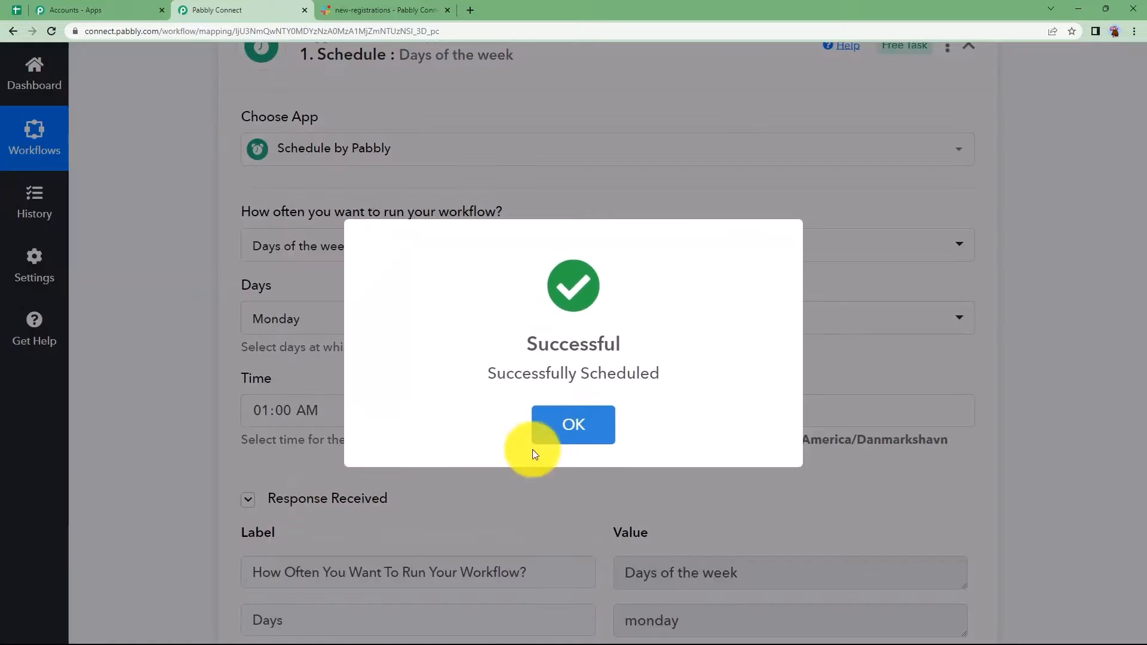
left_click(565, 430)
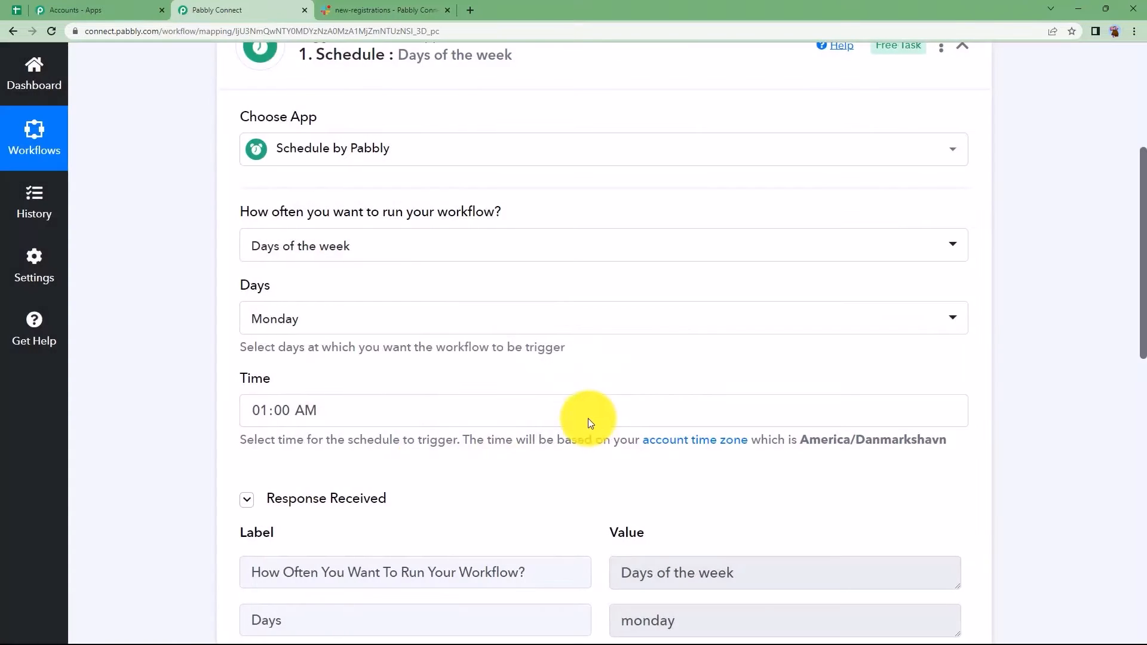
- Check the Monday and Days of the week response values, then collapse the trigger
scroll(423, 468, "down", 3)
left_click_drag(701, 435, 565, 448)
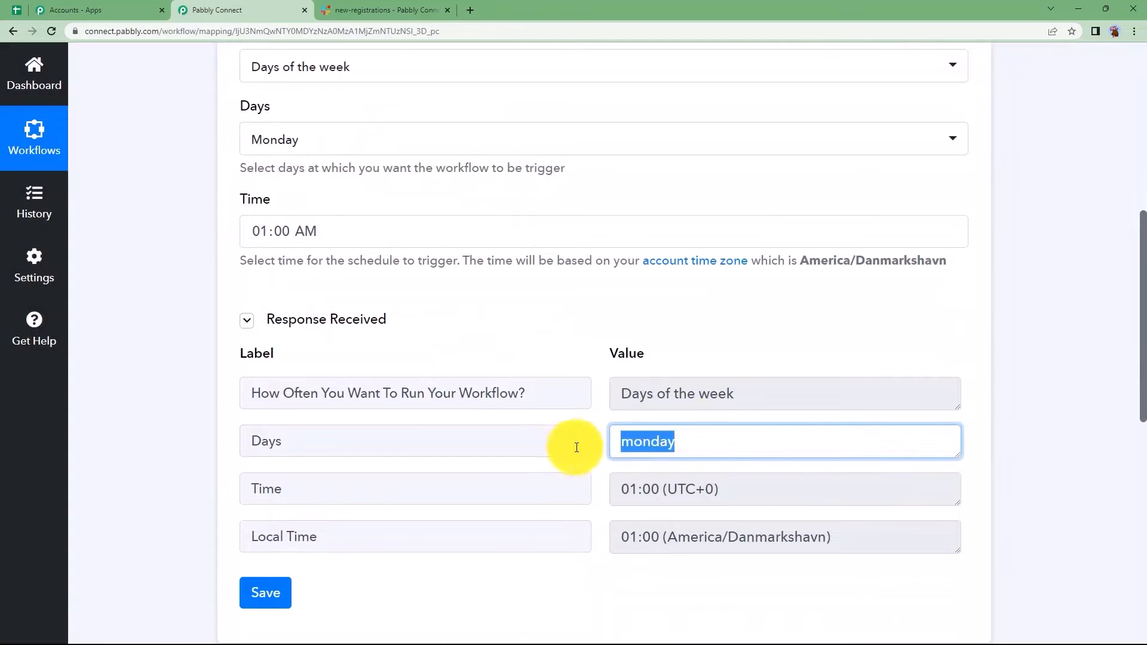
left_click_drag(734, 397, 581, 402)
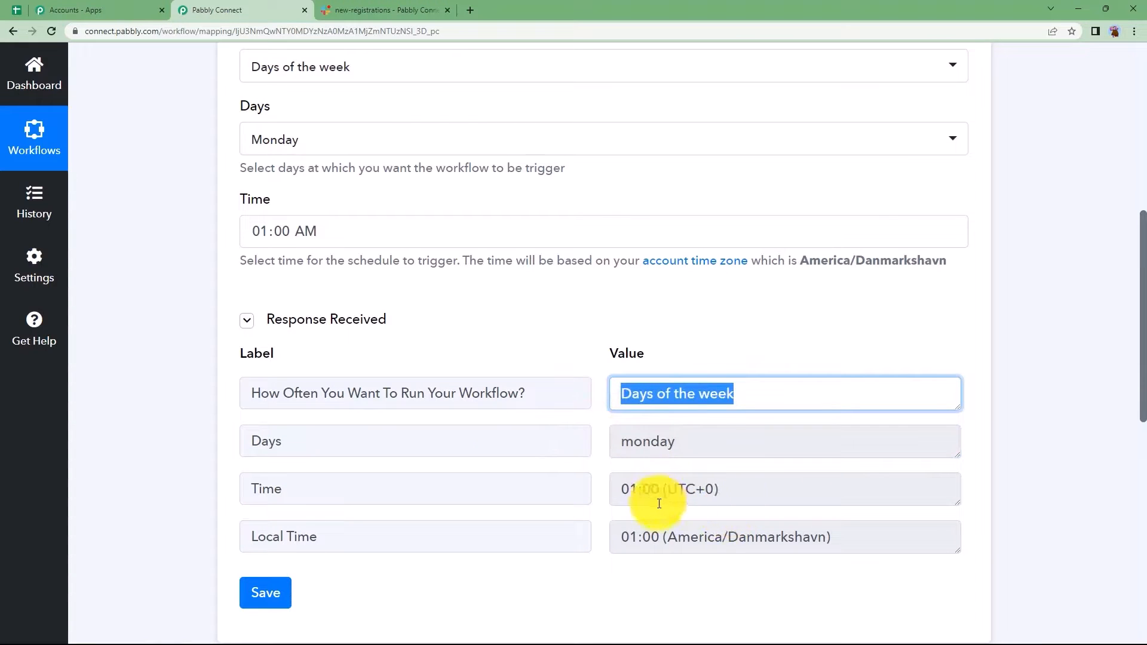
scroll(174, 392, "up", 3)
scroll(174, 393, "up", 4)
left_click(398, 204)
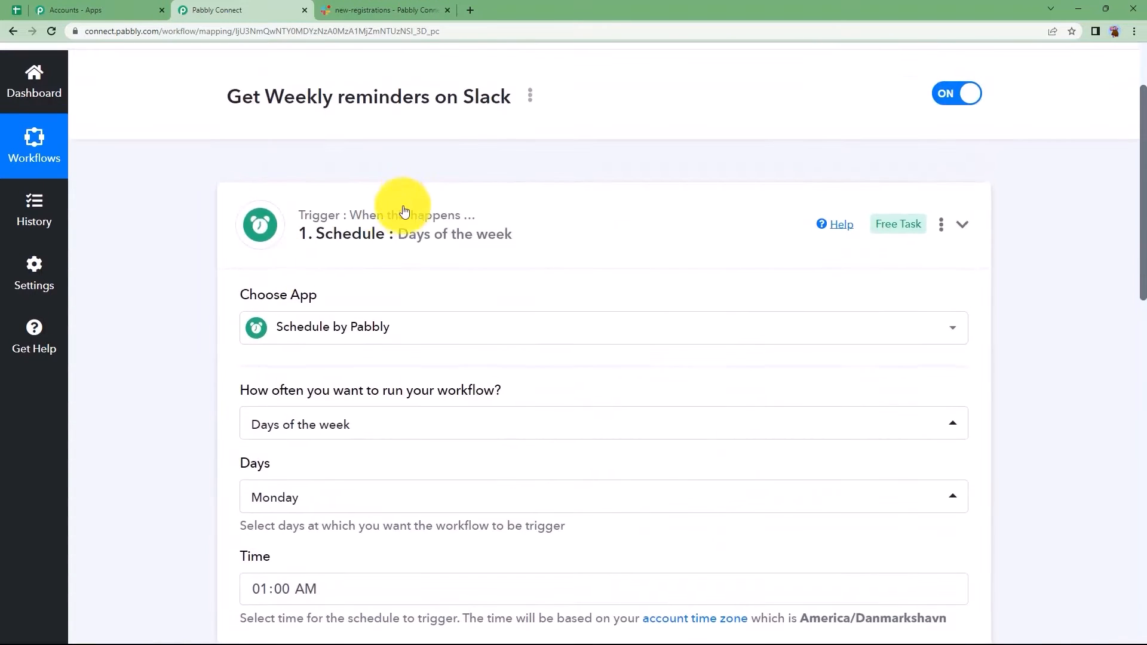
- Choose Slack as the action app, found by searching 'slac'
left_click(405, 371)
left_click(331, 487)
type("slac")
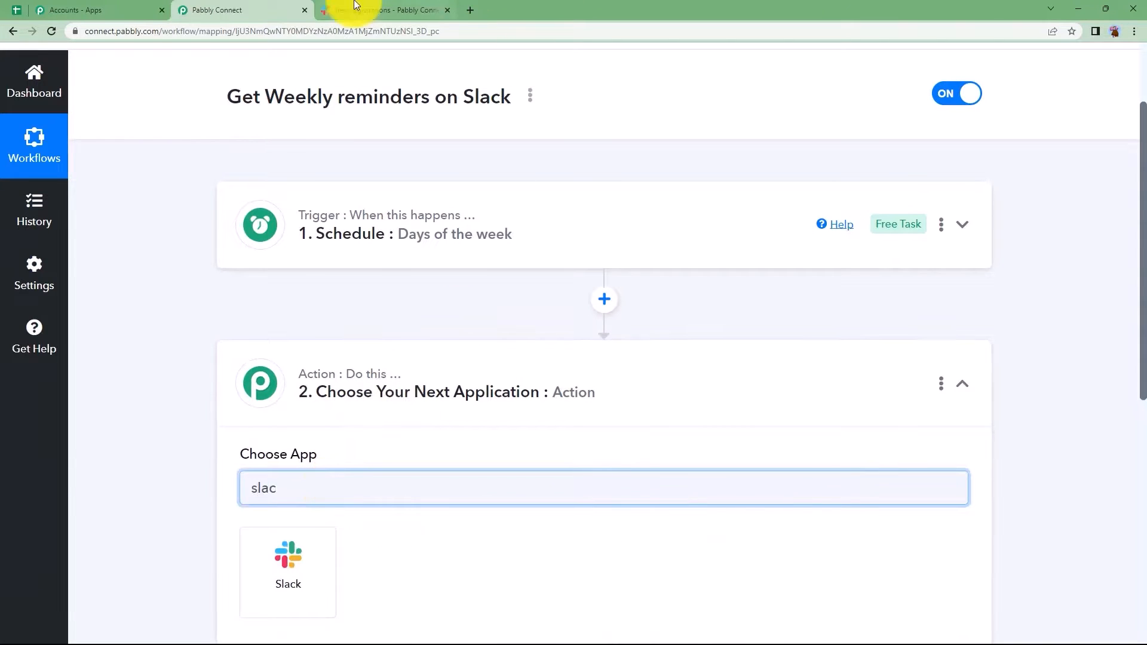
left_click(383, 10)
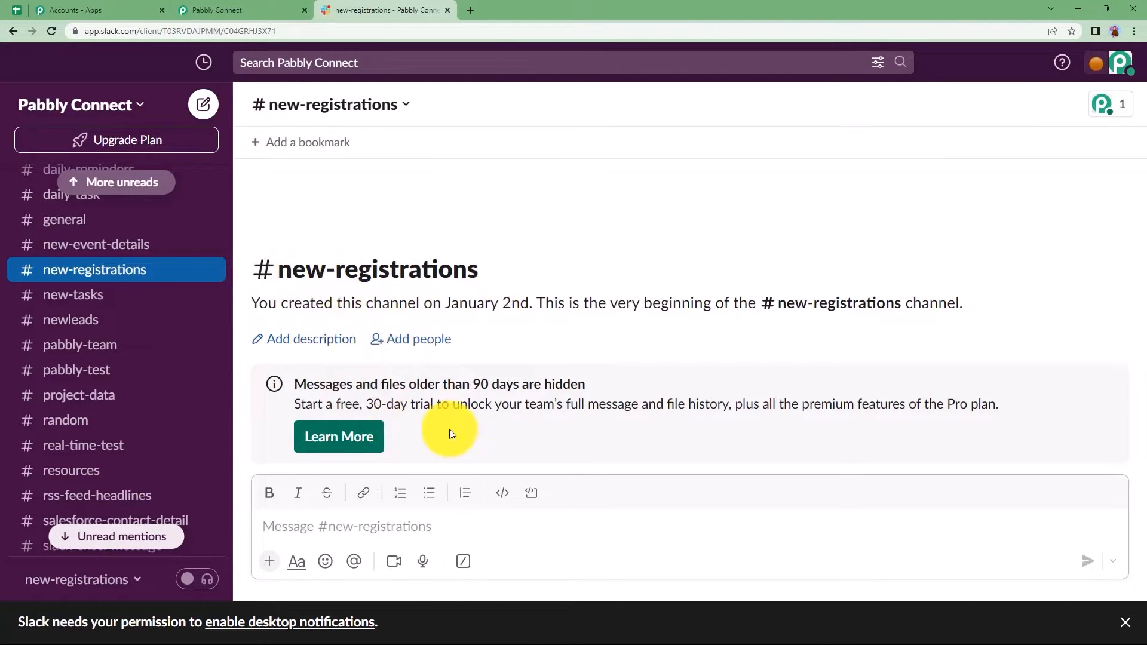
left_click(287, 10)
left_click(293, 550)
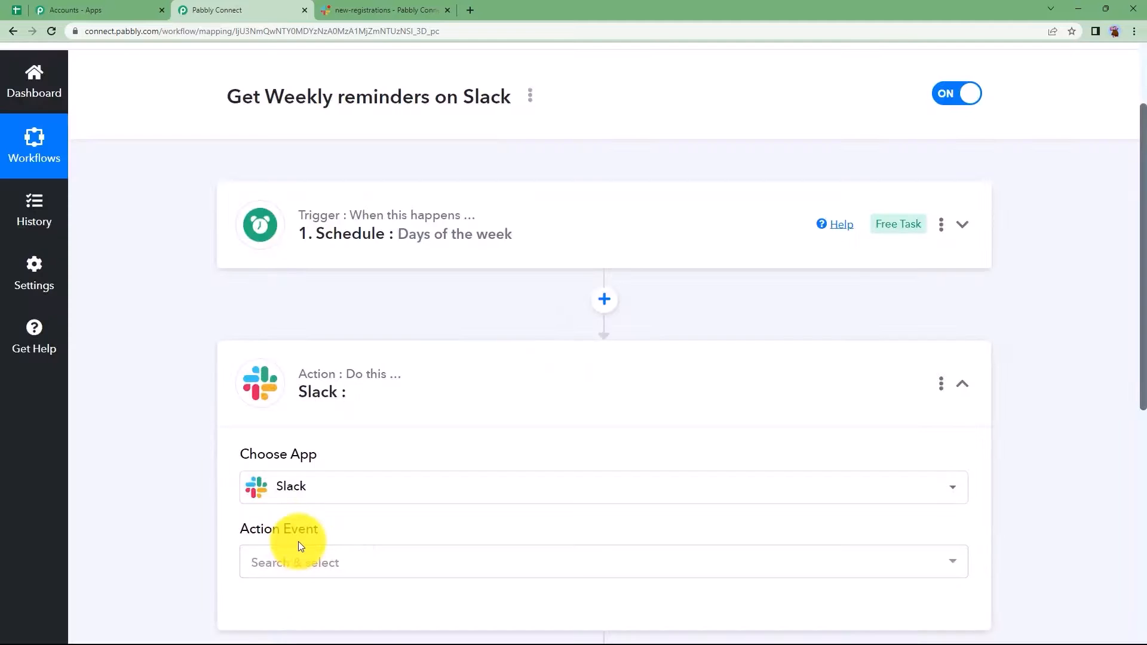
- Set the action event to Send Channel Message and begin a new Slack connection
left_click(291, 563)
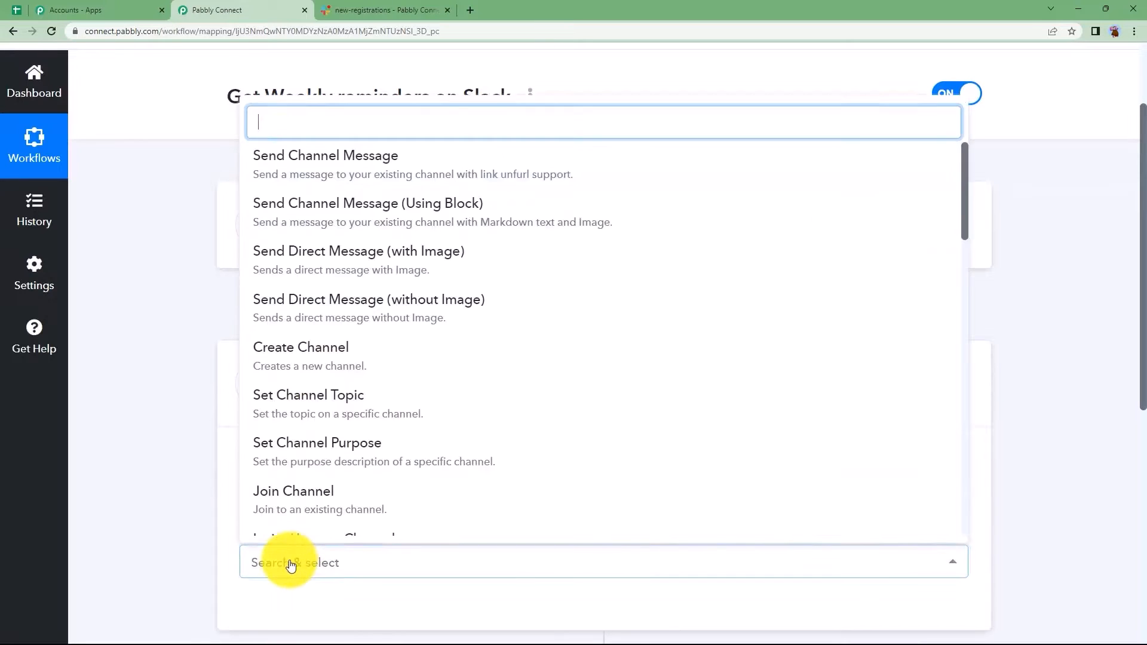
left_click(389, 174)
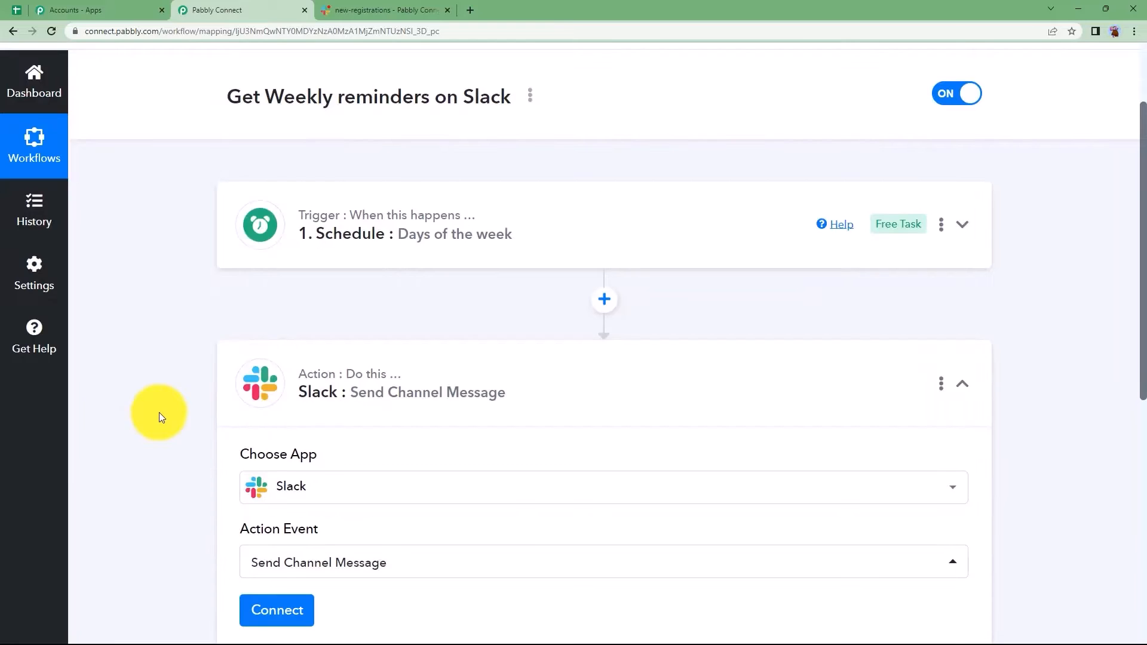
scroll(150, 412, "down", 3)
left_click(270, 433)
left_click(599, 214)
left_click(601, 403)
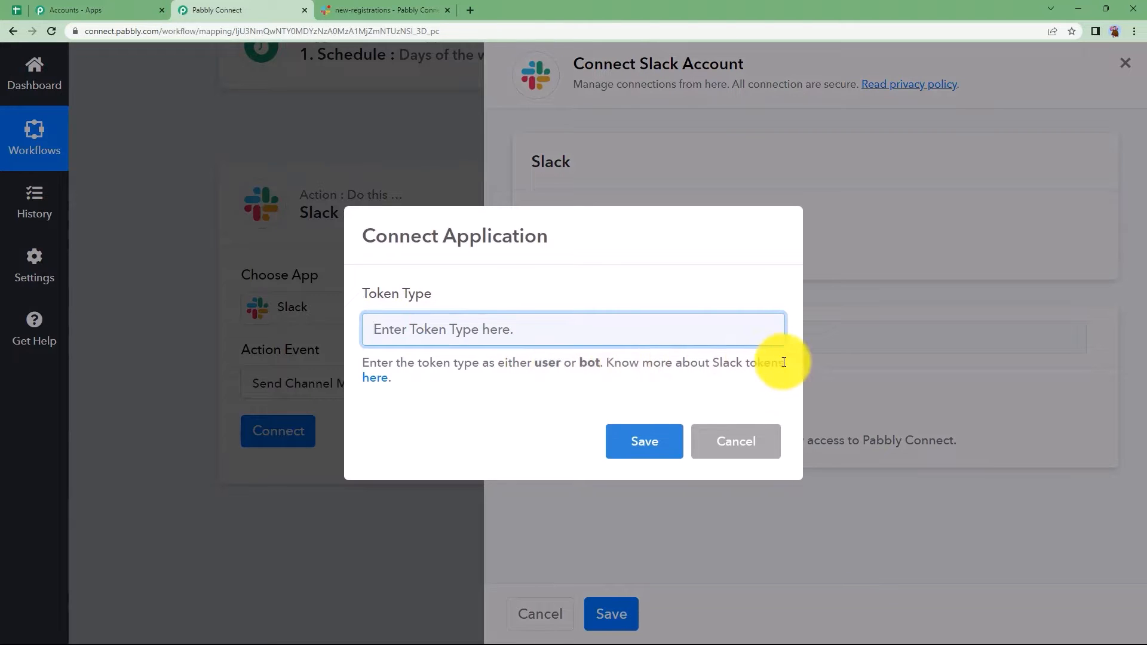
left_click(377, 378)
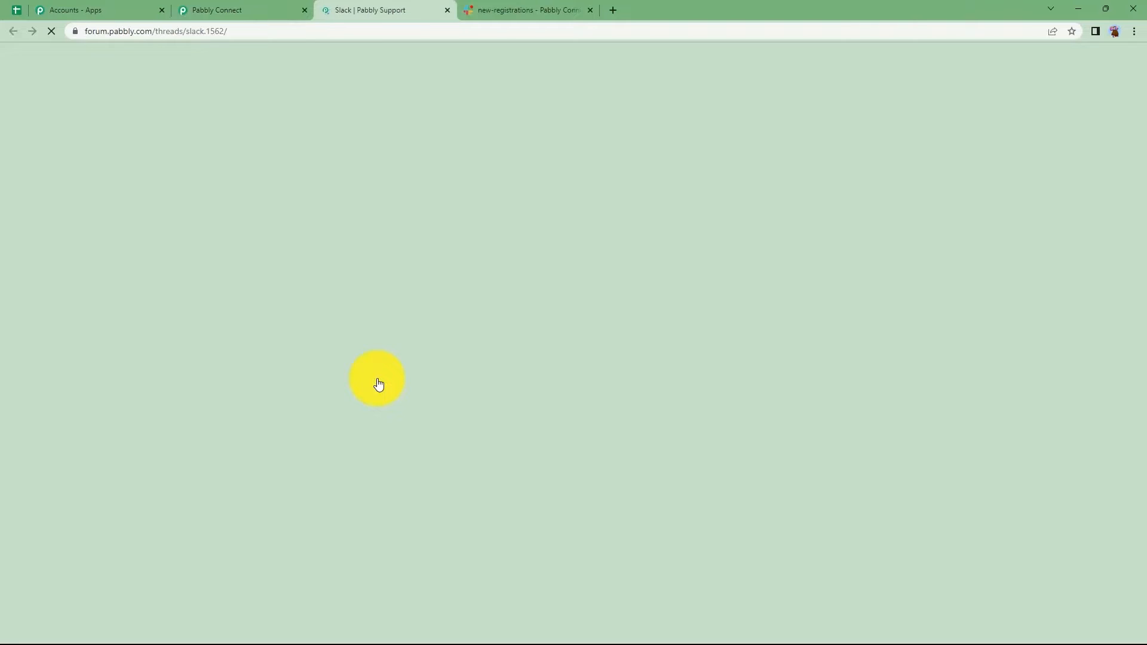
scroll(233, 390, "down", 10)
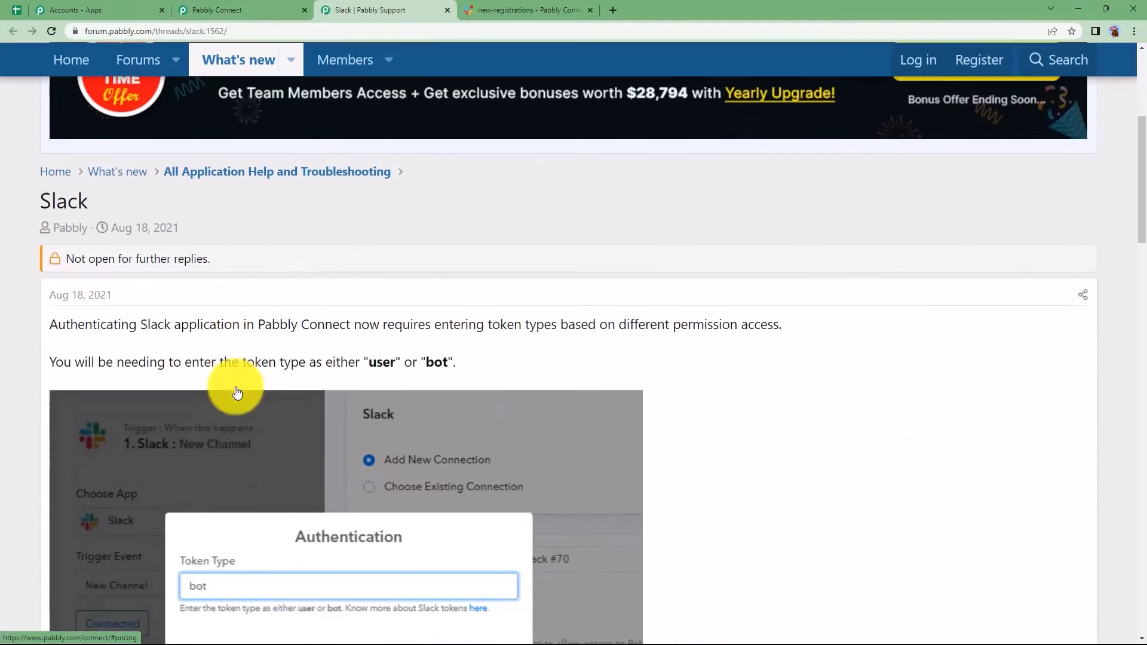
scroll(237, 392, "down", 4)
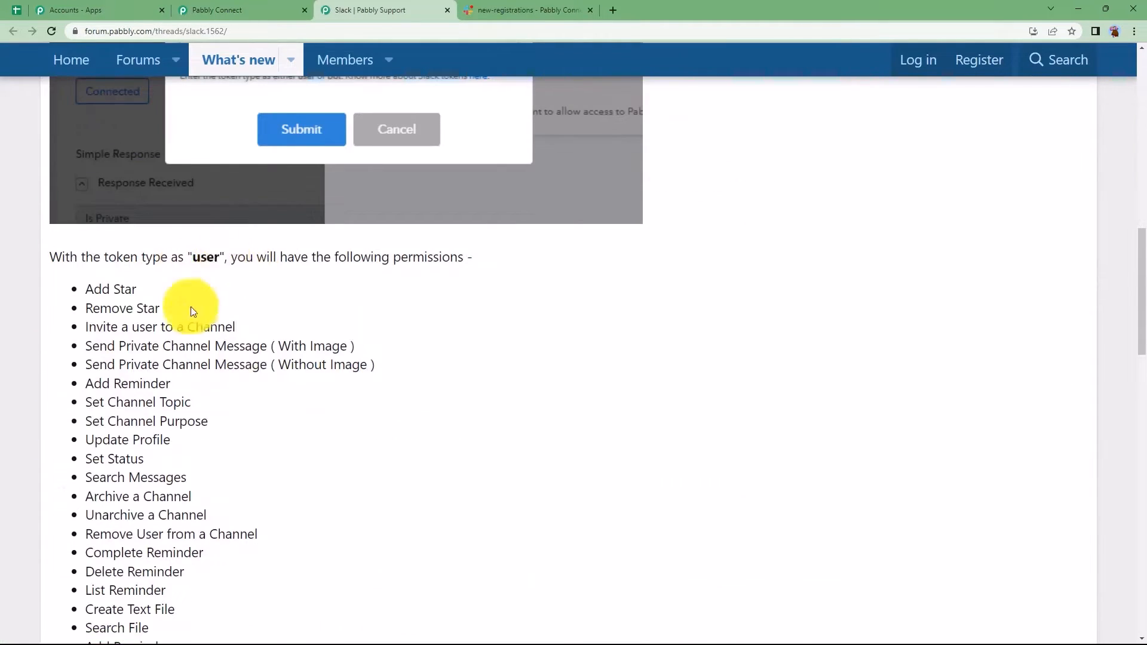
scroll(137, 495, "down", 4)
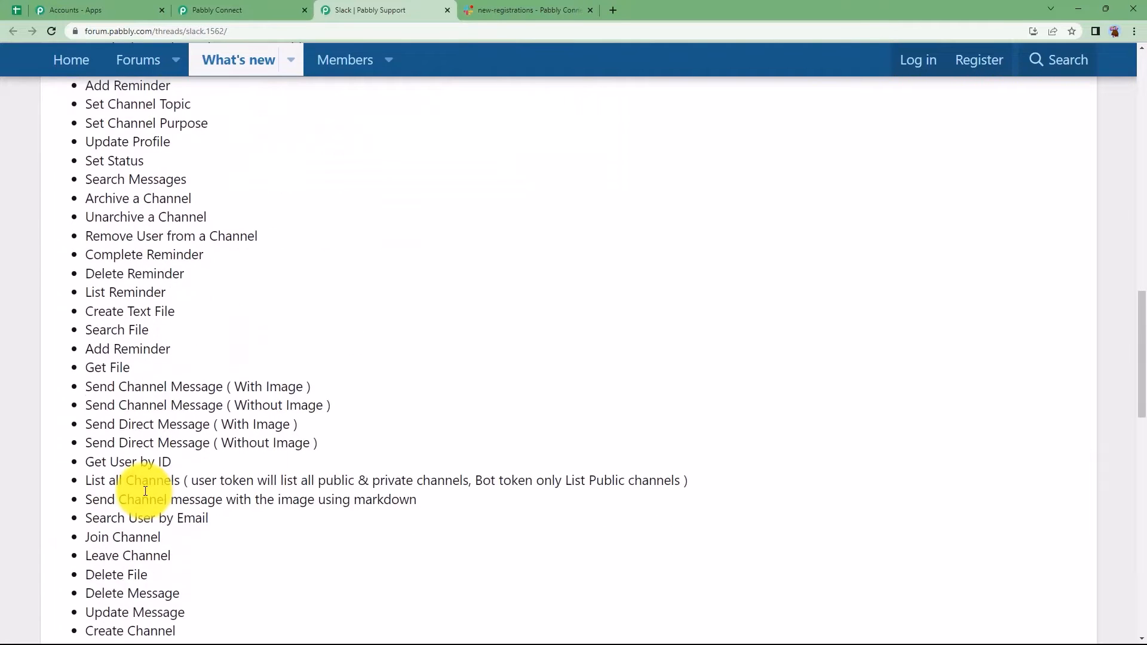
scroll(145, 491, "down", 6)
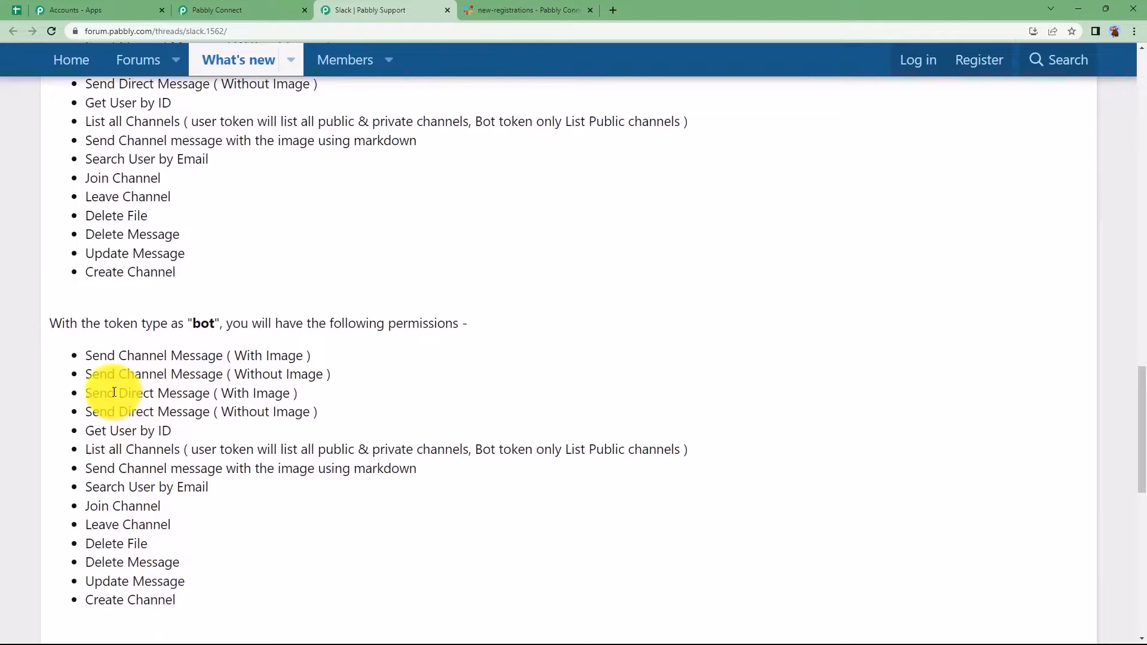
left_click_drag(85, 356, 309, 355)
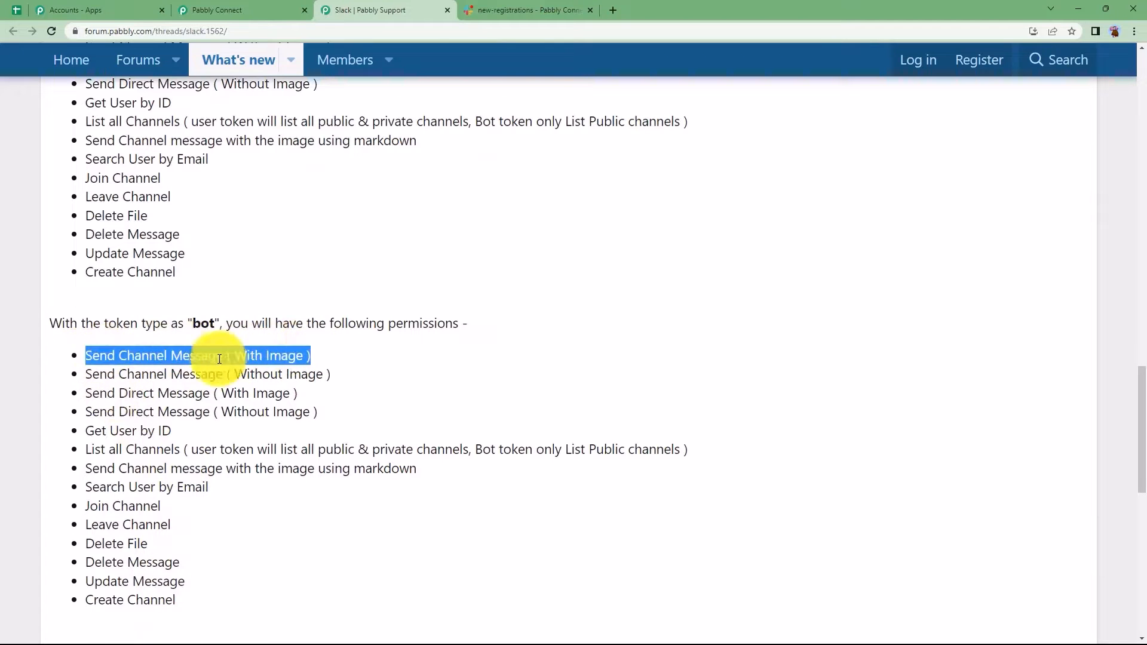
left_click_drag(85, 374, 338, 371)
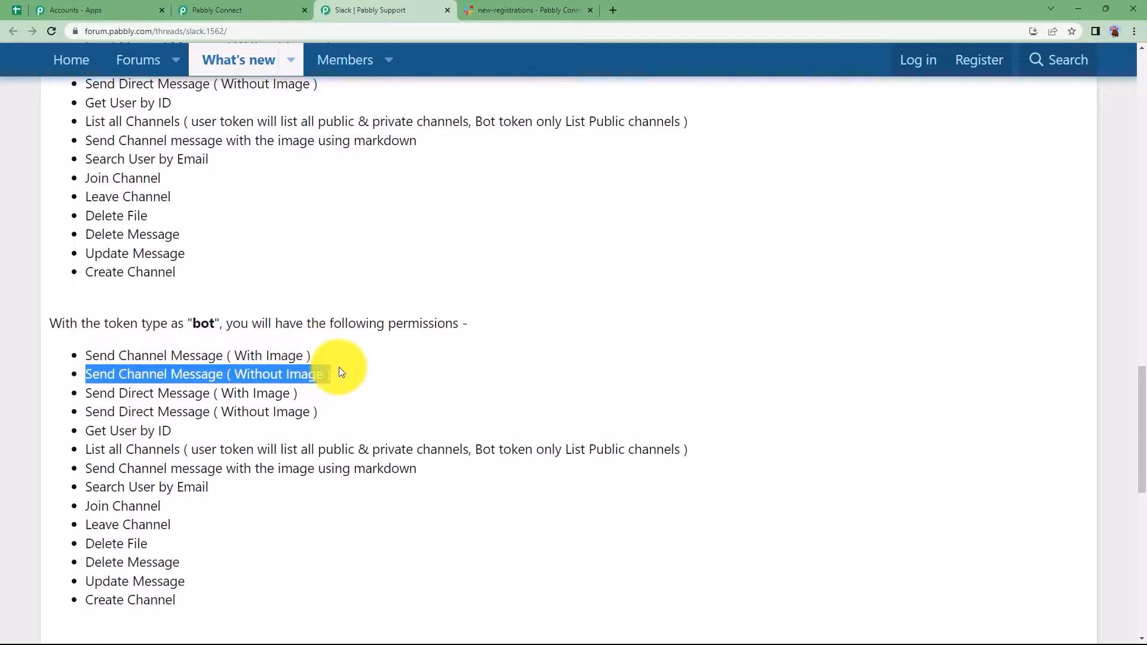
left_click(238, 8)
left_click(500, 336)
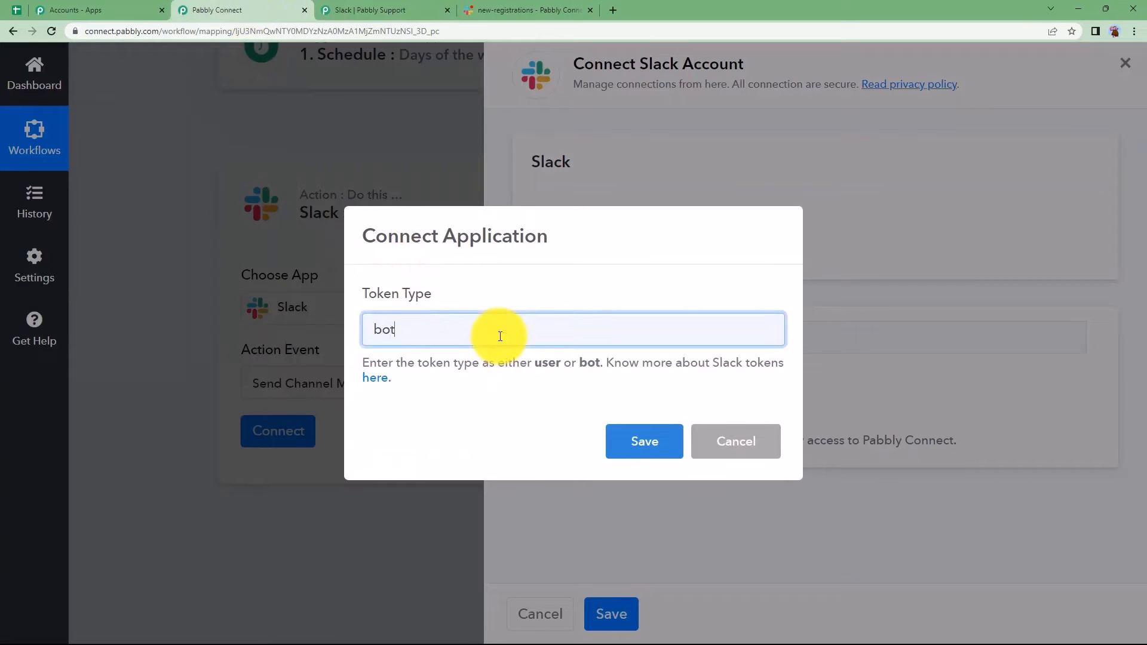
- Save 'bot' as the token type and allow Pabbly Connect access to the Slack workspace
left_click(615, 439)
left_click(648, 403)
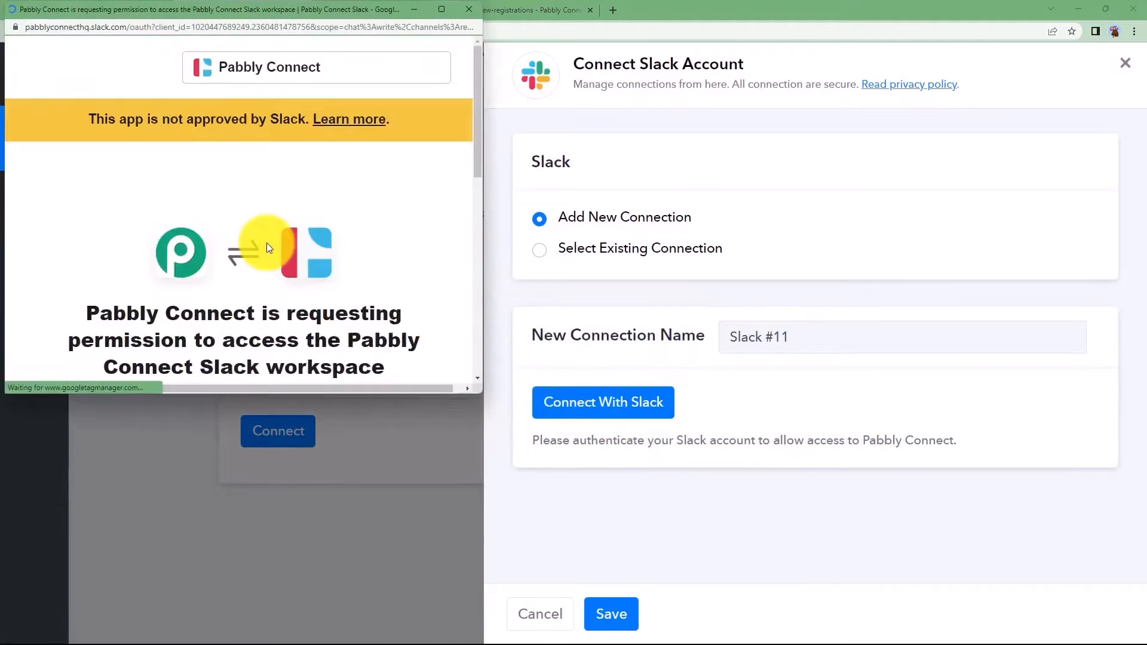
scroll(229, 268, "down", 6)
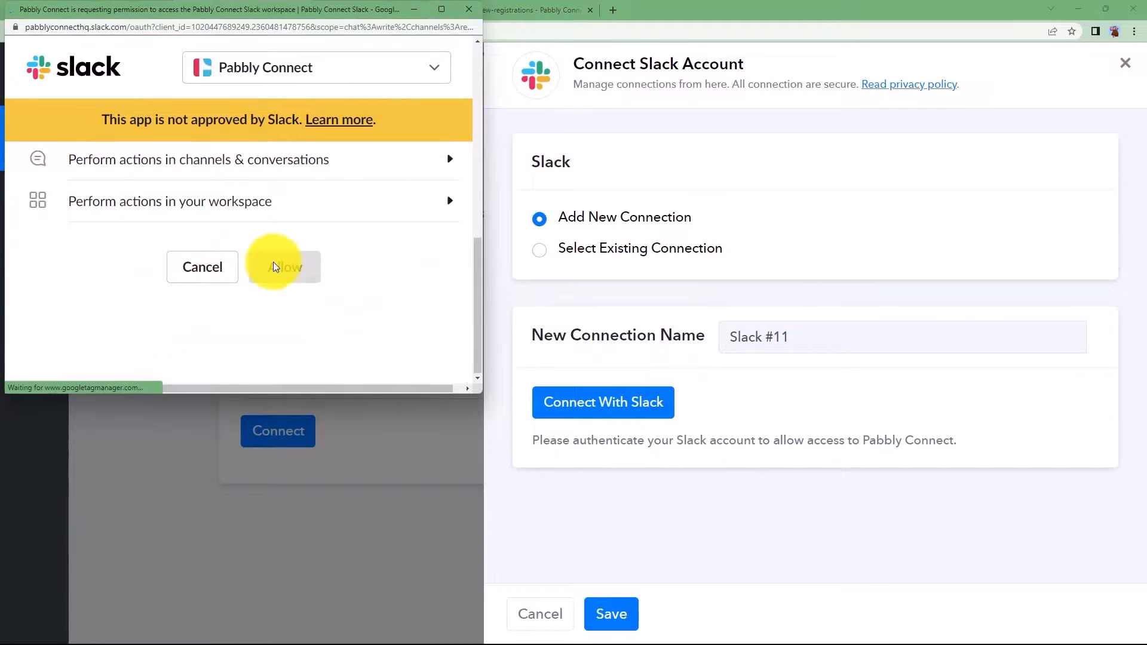
left_click(281, 279)
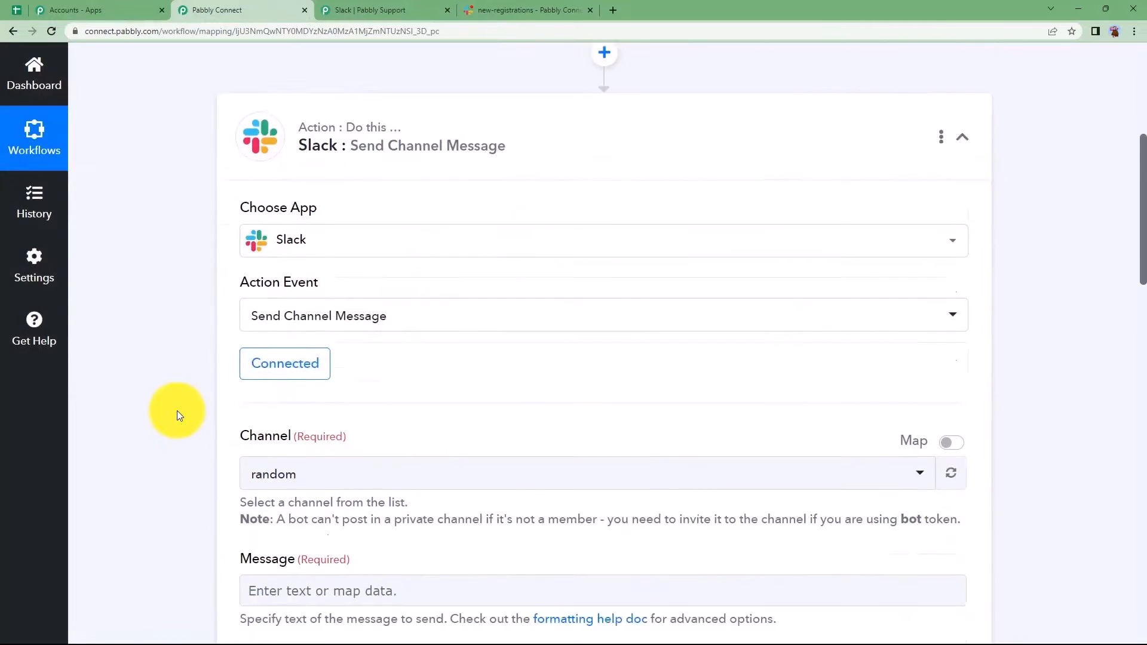
scroll(177, 410, "down", 3)
- Select the new-registrations channel as the message destination
left_click(290, 302)
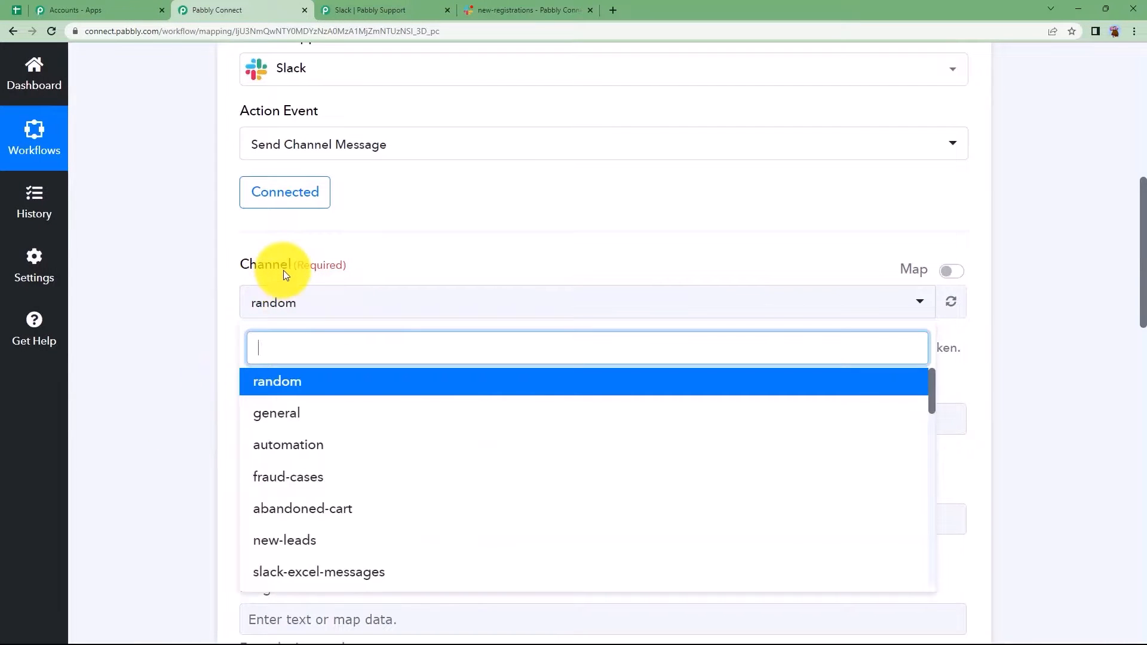
left_click(478, 10)
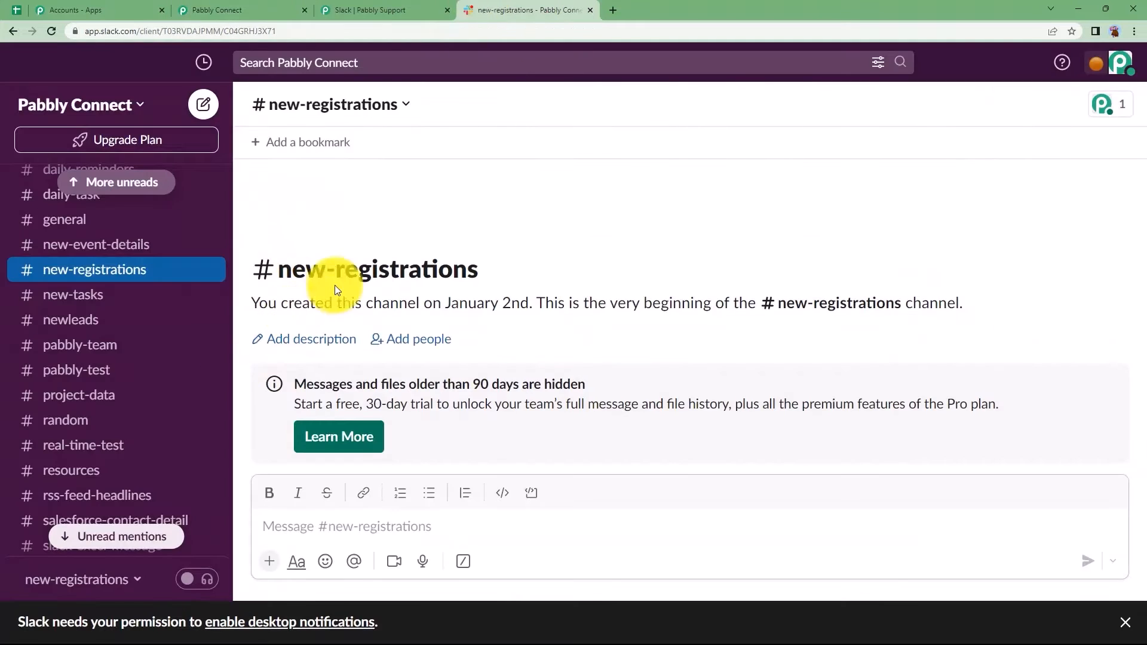
left_click(178, 7)
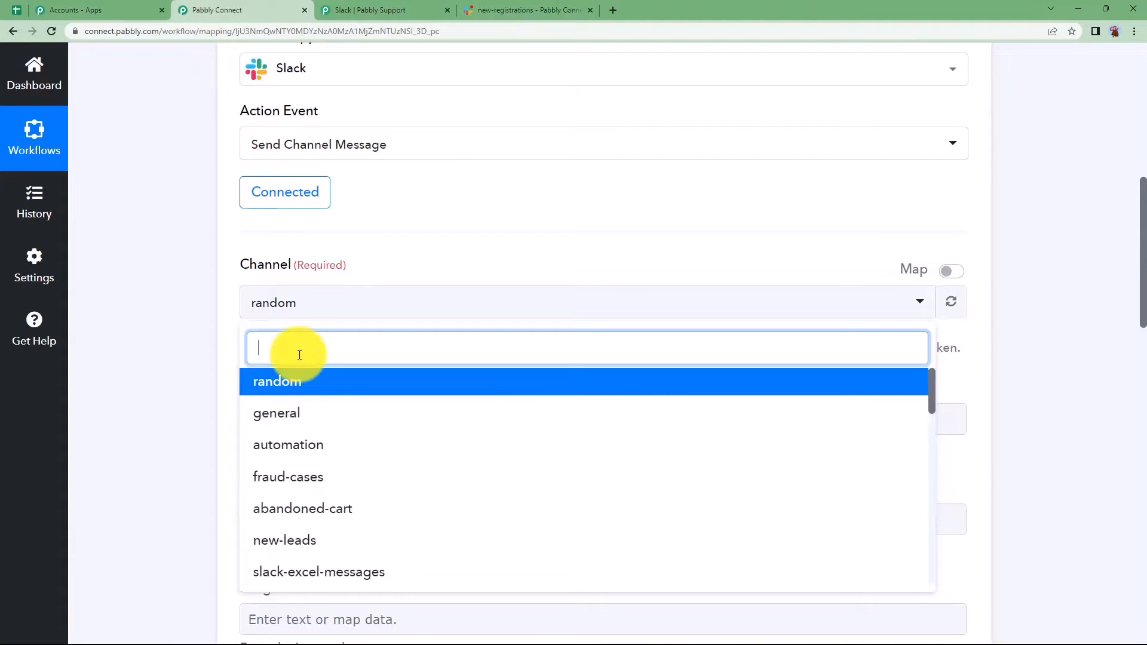
type("new")
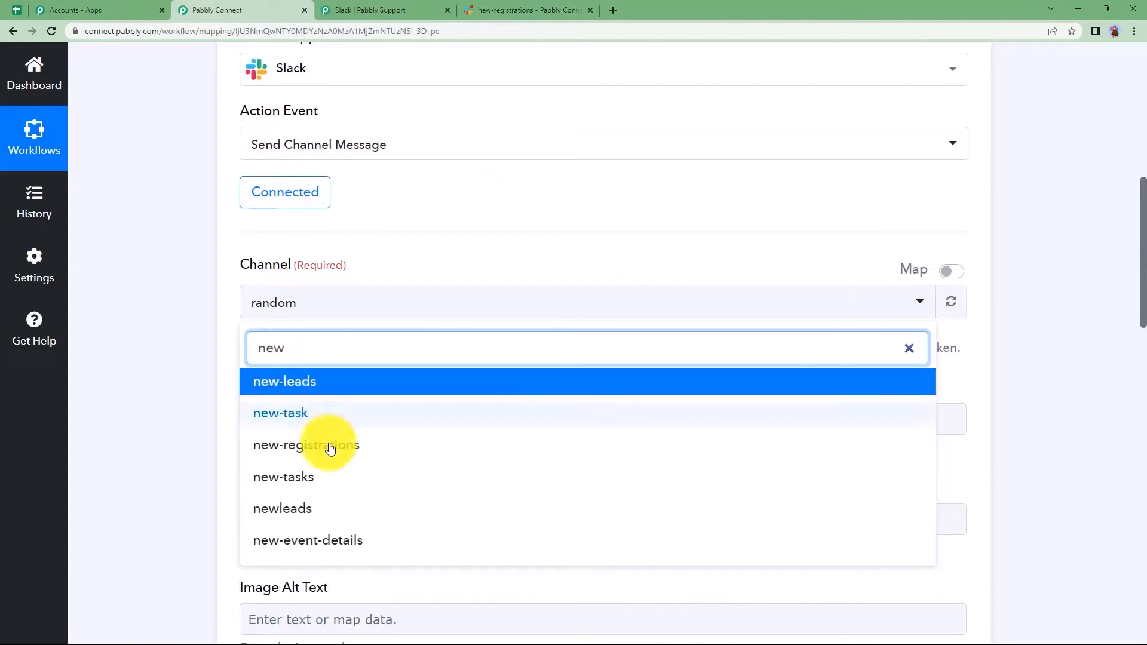
left_click(342, 454)
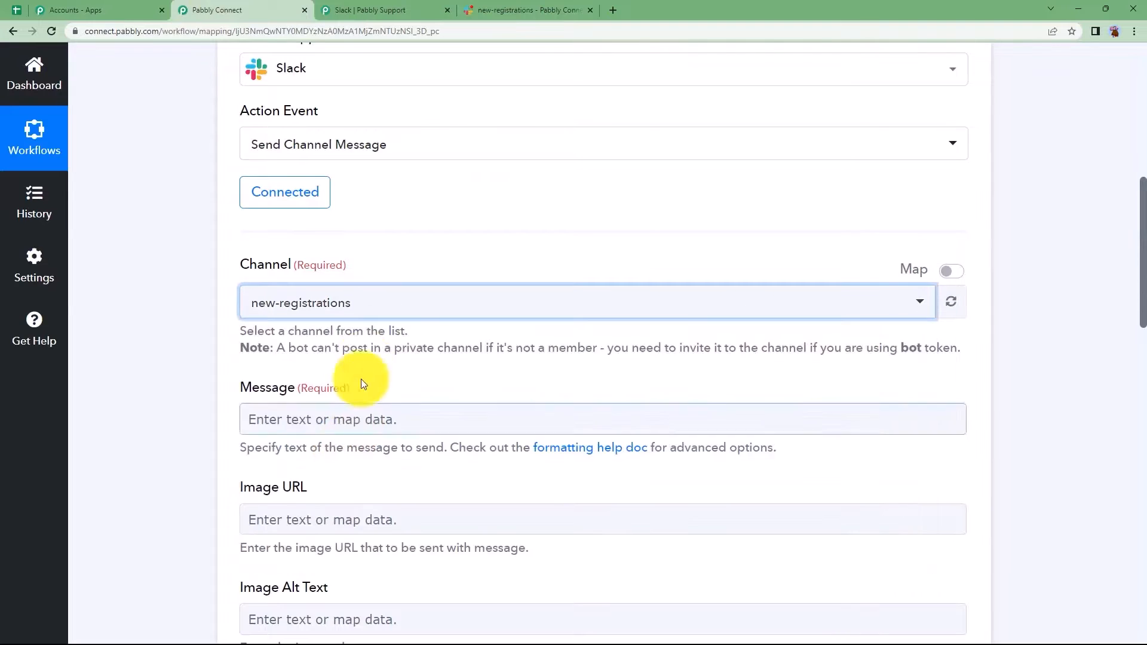
- Paste the 'Hello all, Happy Monday…' reminder text into the Message field
left_click(292, 410)
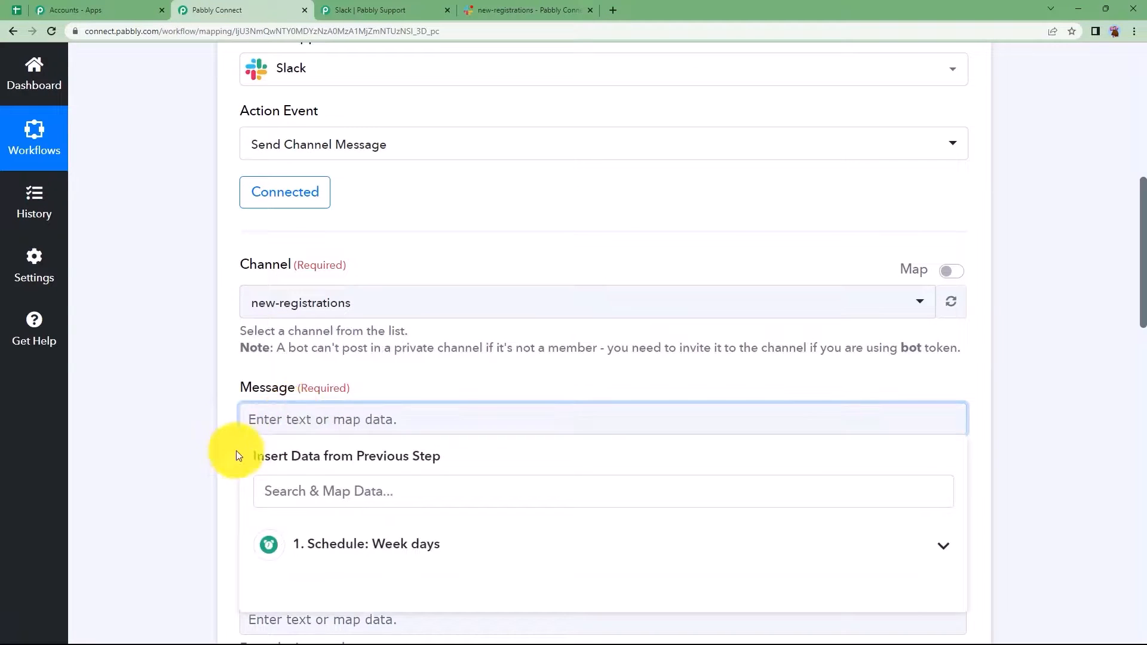
left_click(119, 478)
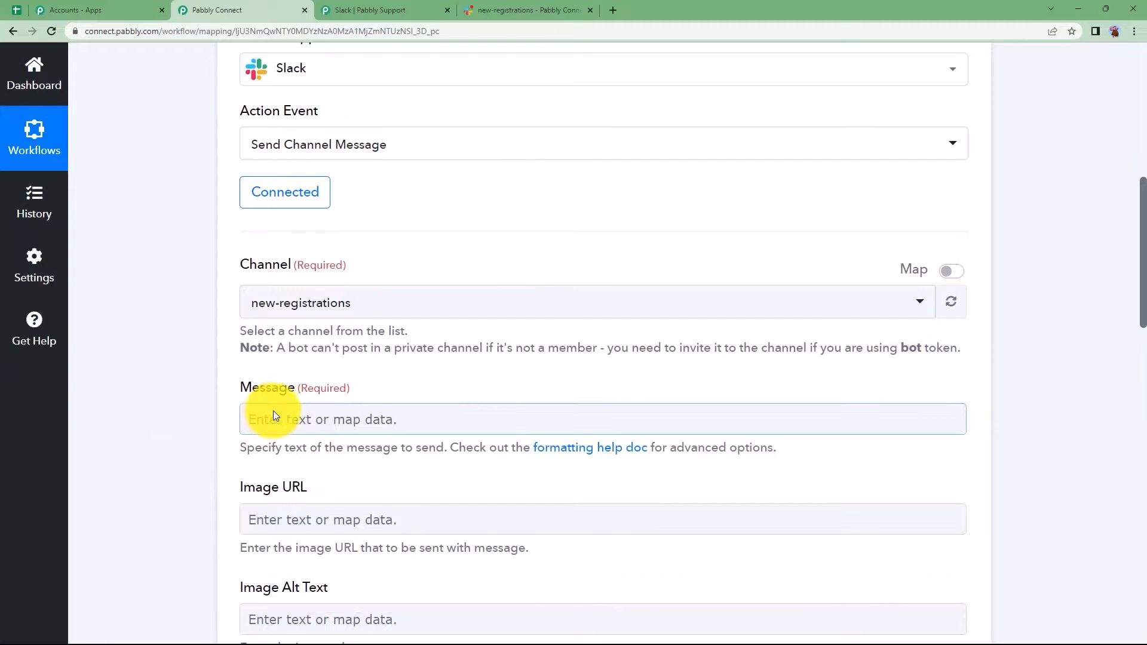
left_click(639, 635)
key("ctrl+a")
key("ctrl+c")
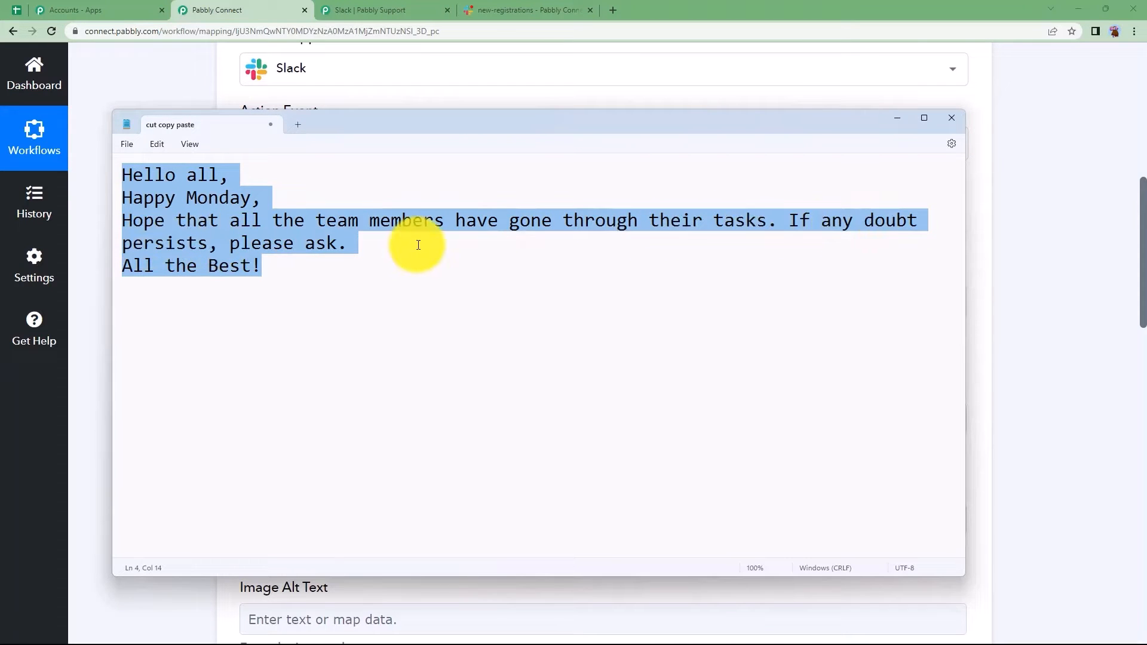
left_click(397, 98)
left_click(332, 418)
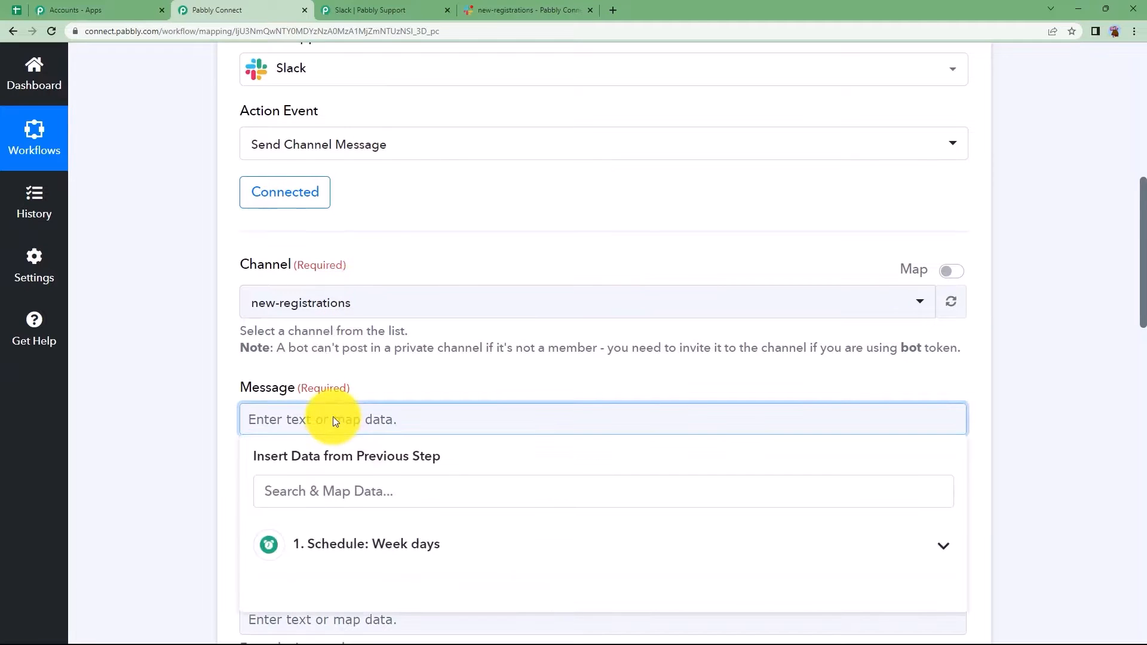
key("ctrl+v")
left_click(192, 430)
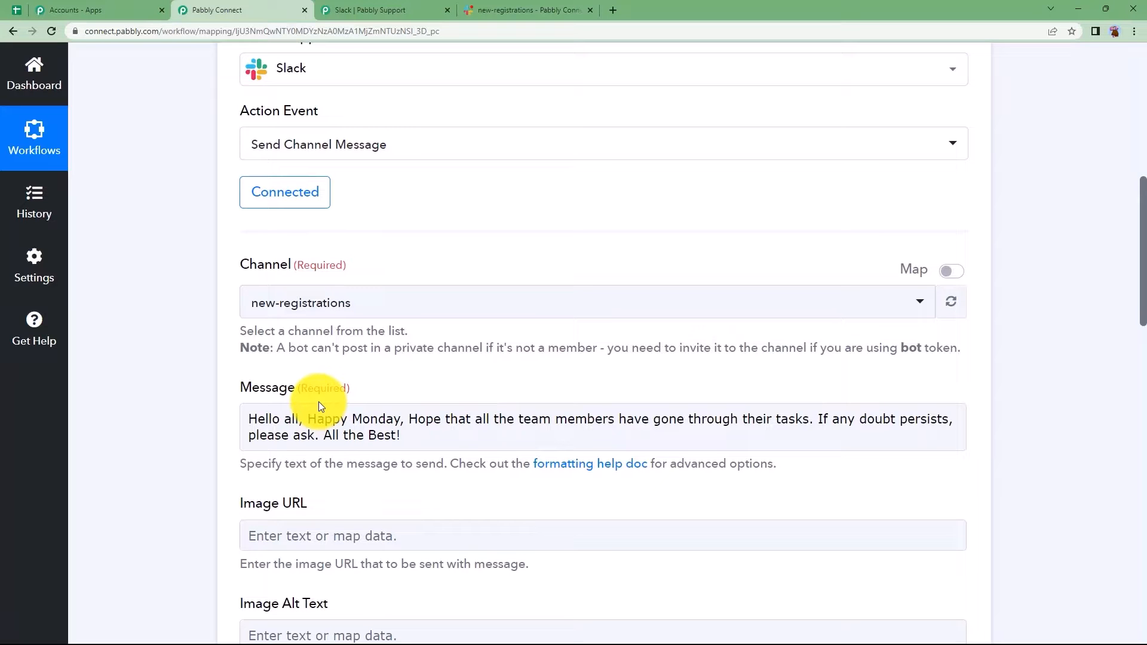
- Send a test request and enlarge the Message Text response to read the full reminder
scroll(214, 479, "down", 1)
scroll(239, 383, "down", 4)
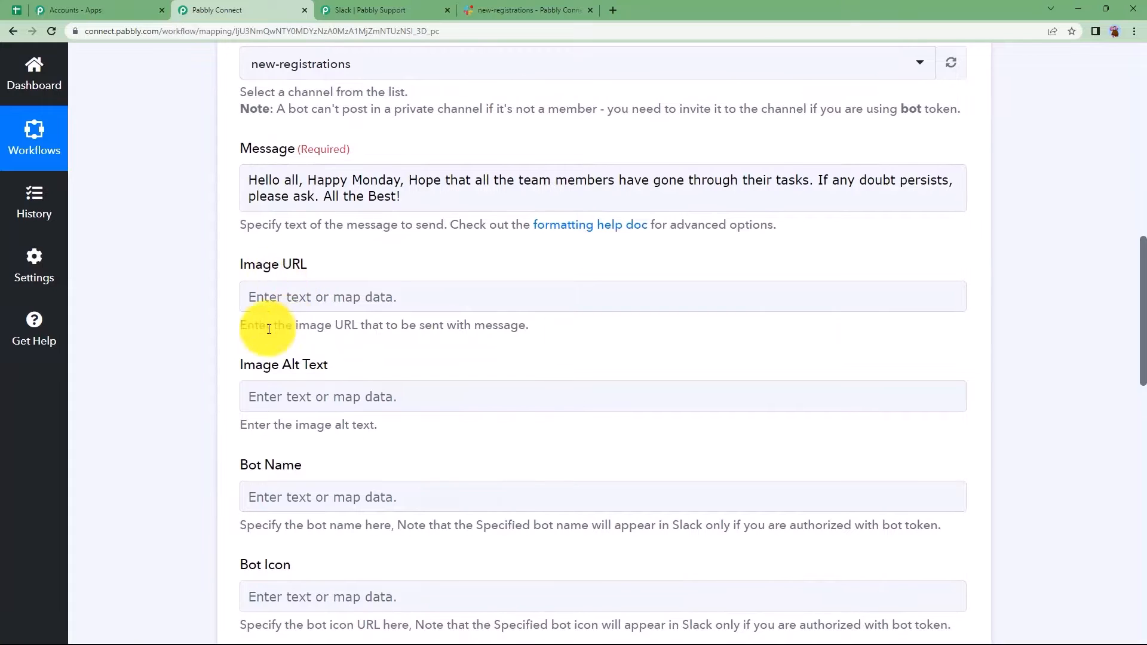
scroll(192, 417, "down", 2)
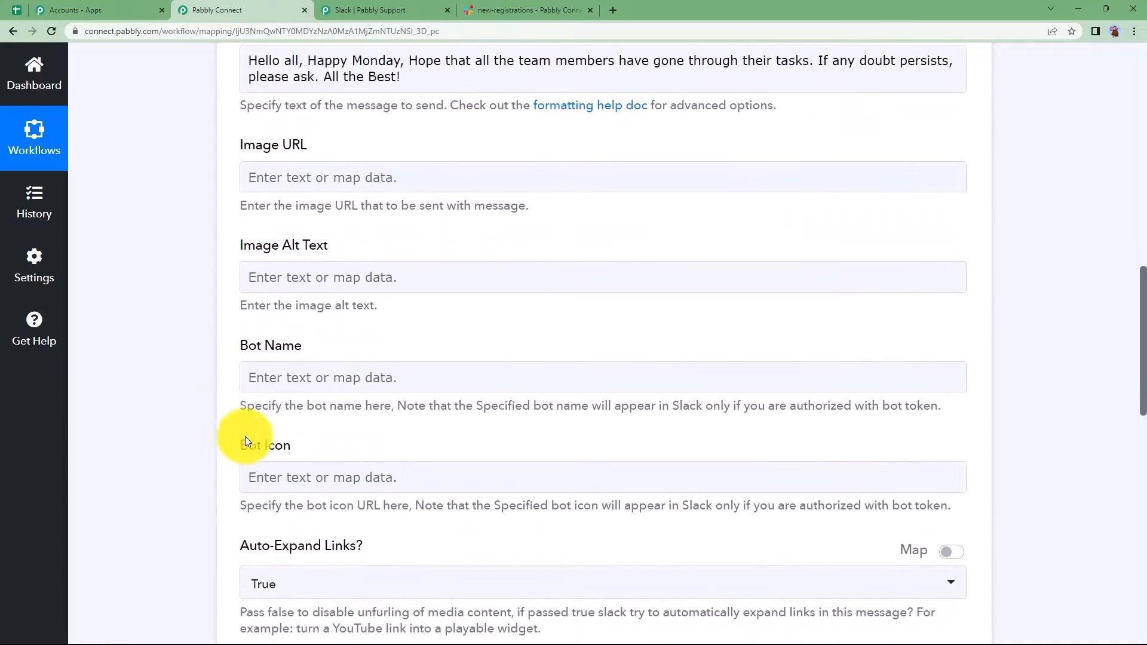
scroll(192, 500, "down", 12)
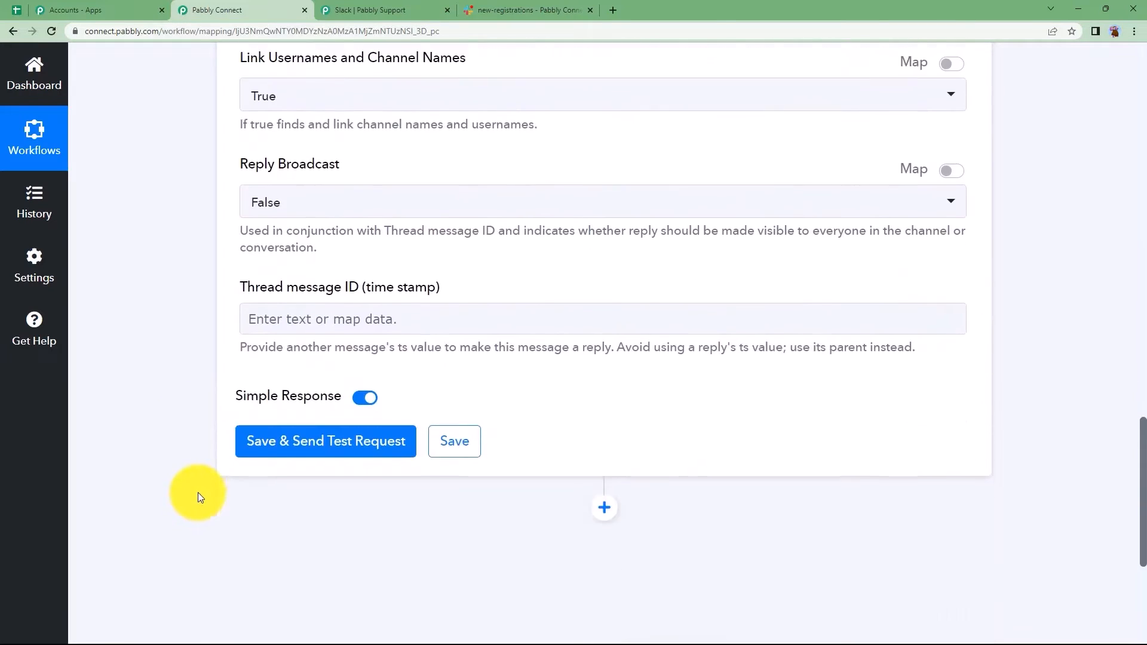
left_click(291, 339)
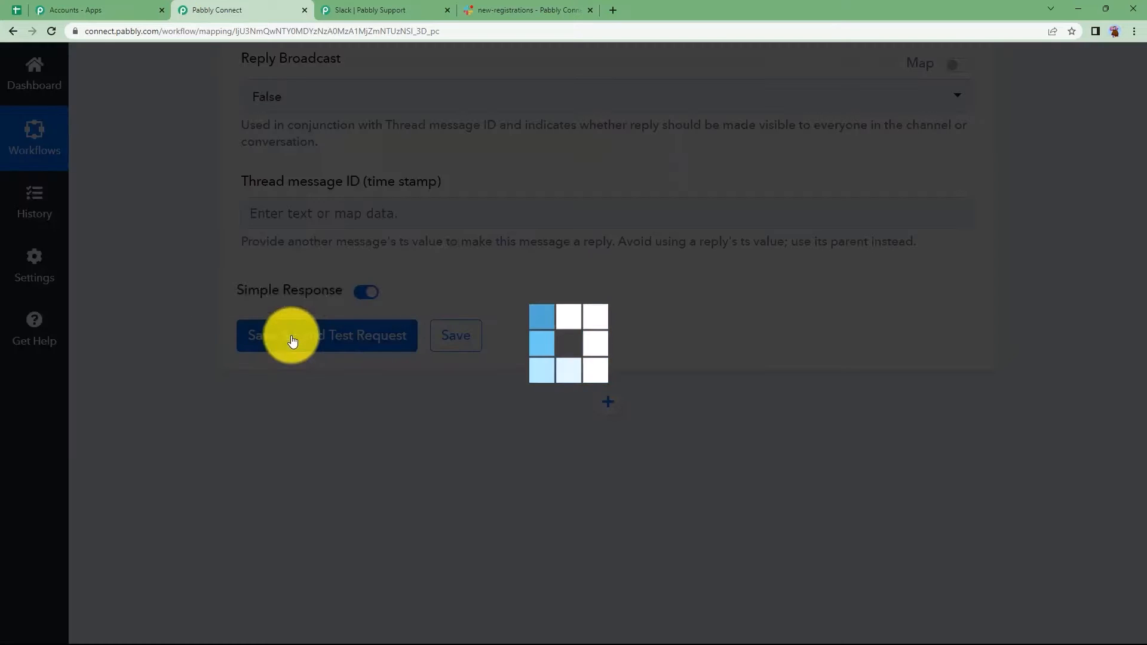
scroll(212, 425, "down", 6)
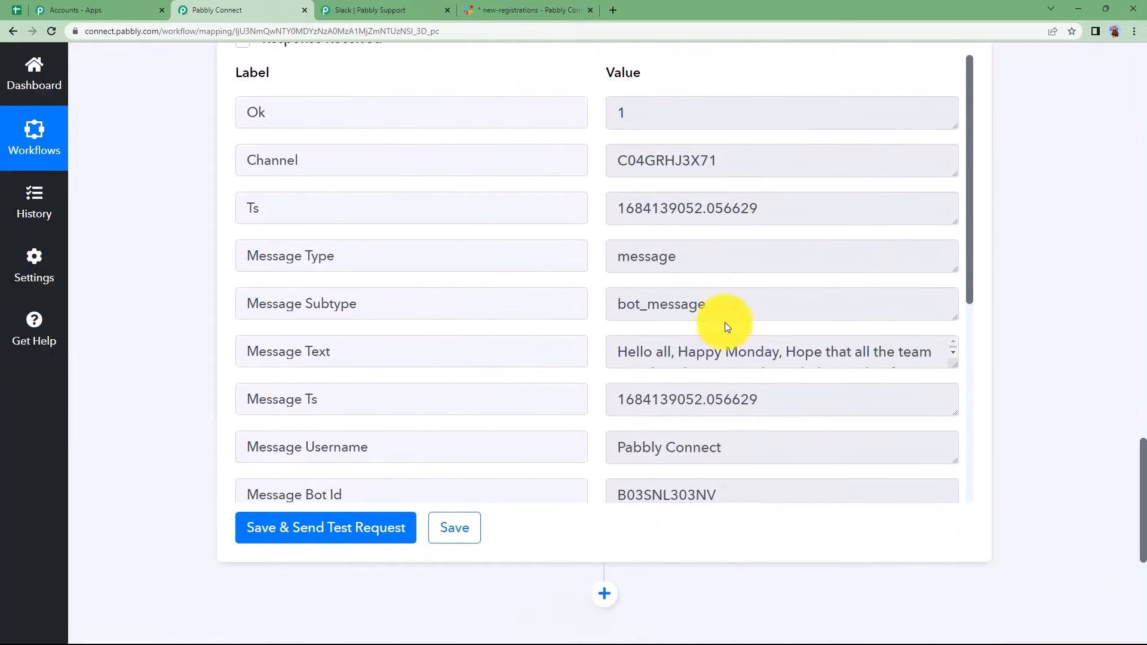
left_click_drag(956, 368, 953, 426)
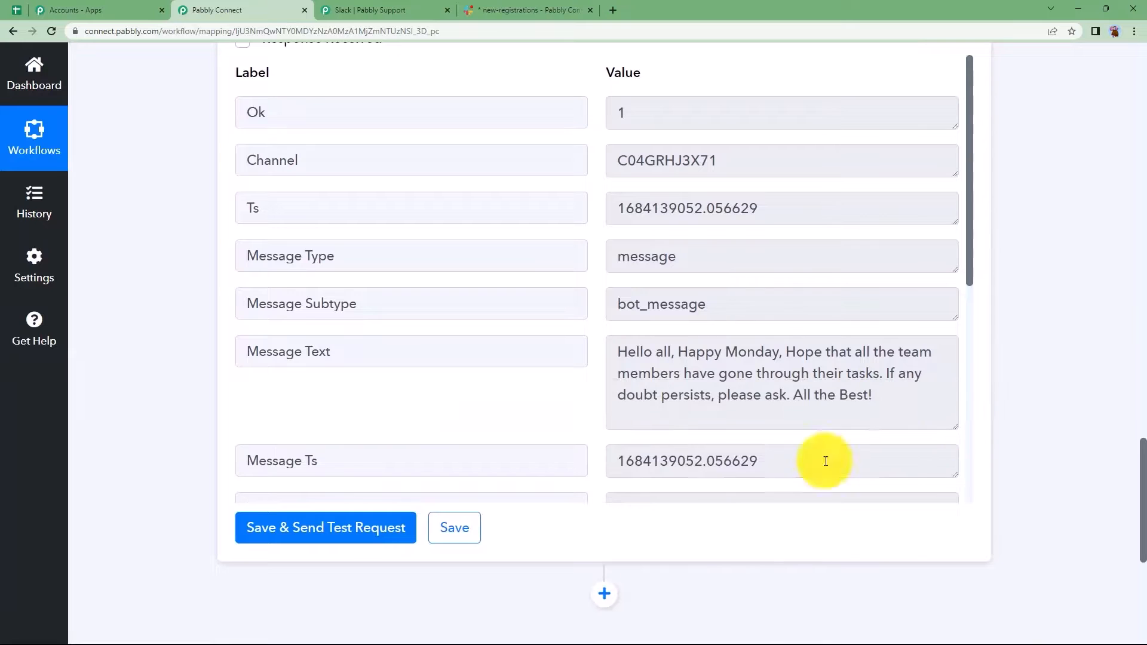
- Collapse the Slack action step and return to the top of the workflow
scroll(188, 375, "up", 15)
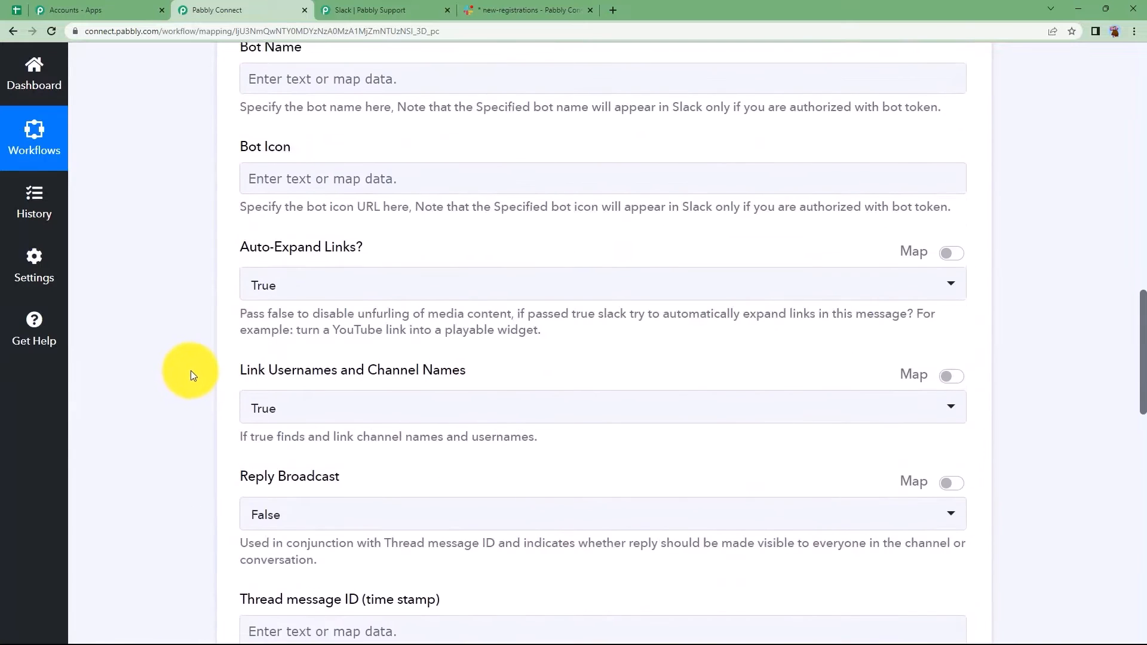
scroll(193, 365, "up", 8)
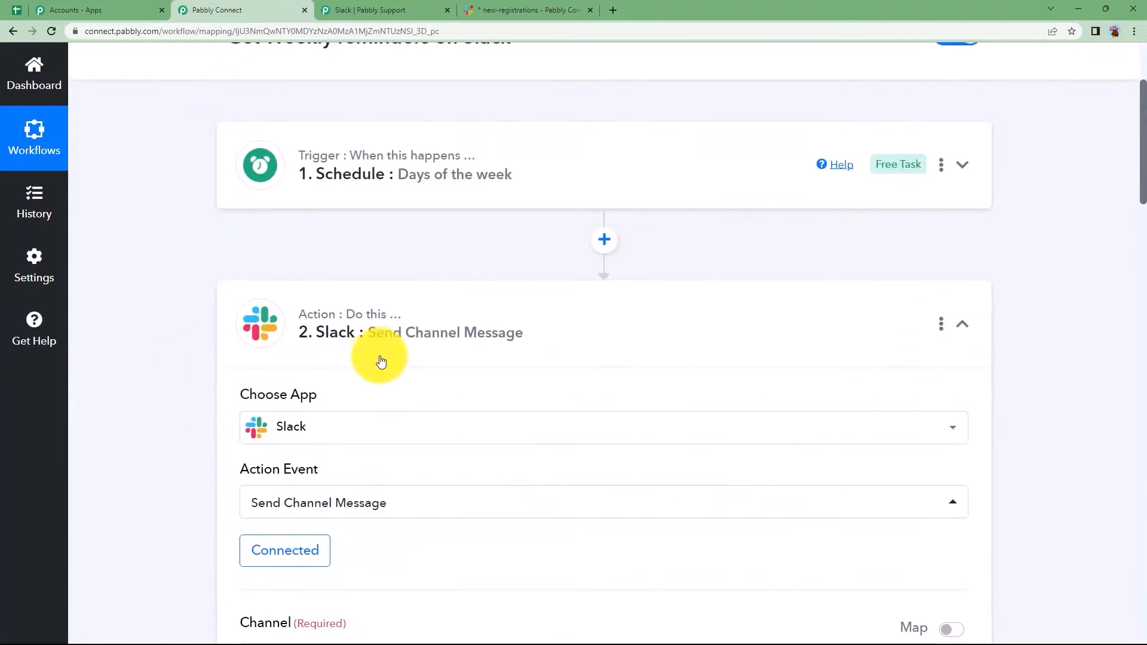
left_click(379, 359)
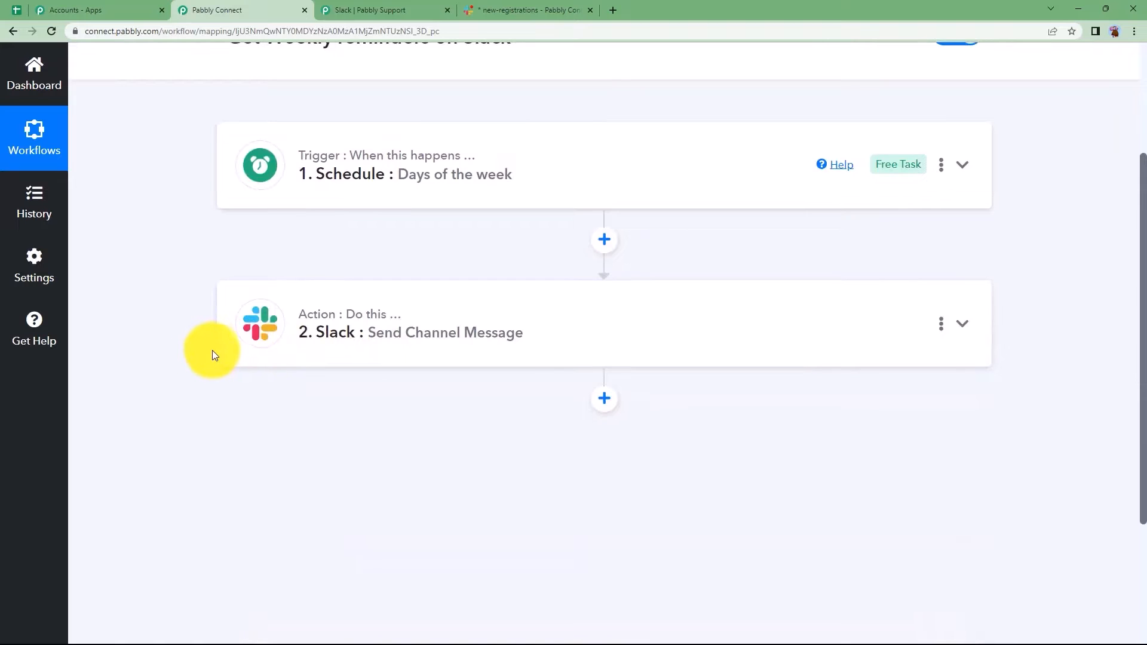
scroll(212, 350, "up", 3)
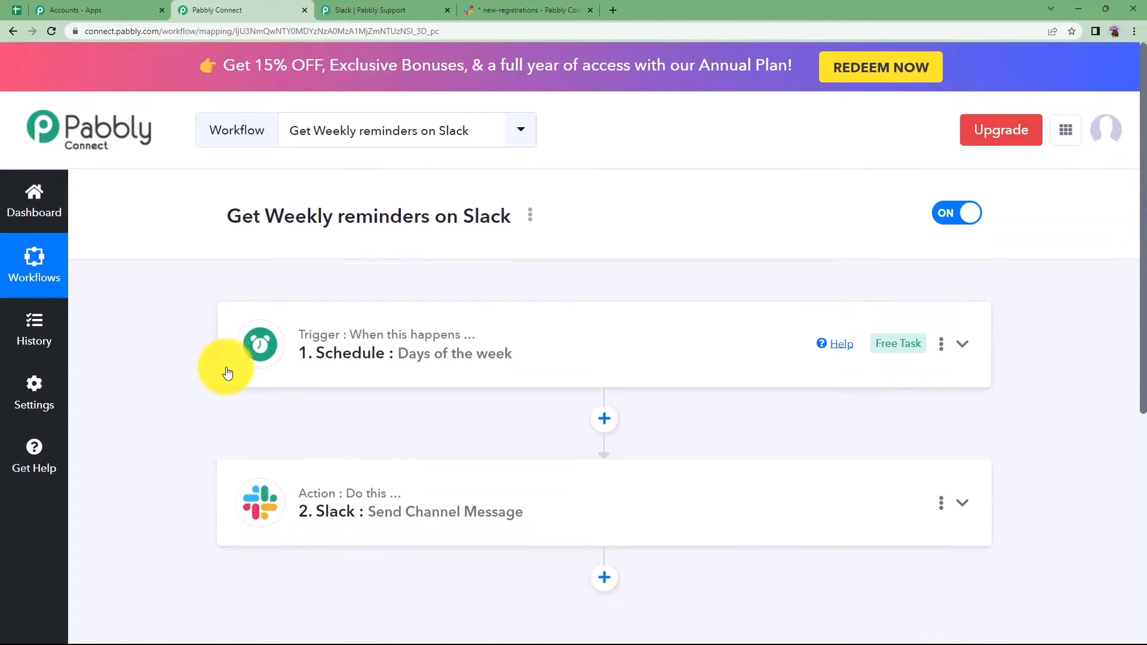
left_click(528, 9)
- Review the 1:54 PM Happy Monday message in #new-registrations, then go back to Pabbly Connect
left_click(268, 429)
left_click(636, 358)
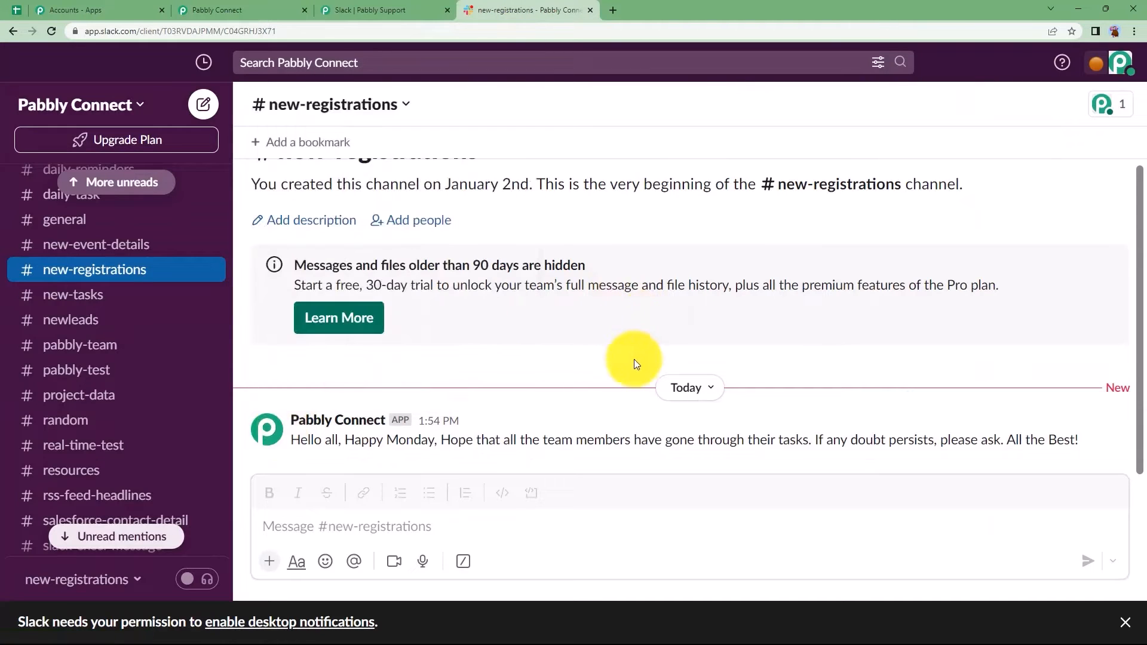
scroll(454, 309, "up", 1)
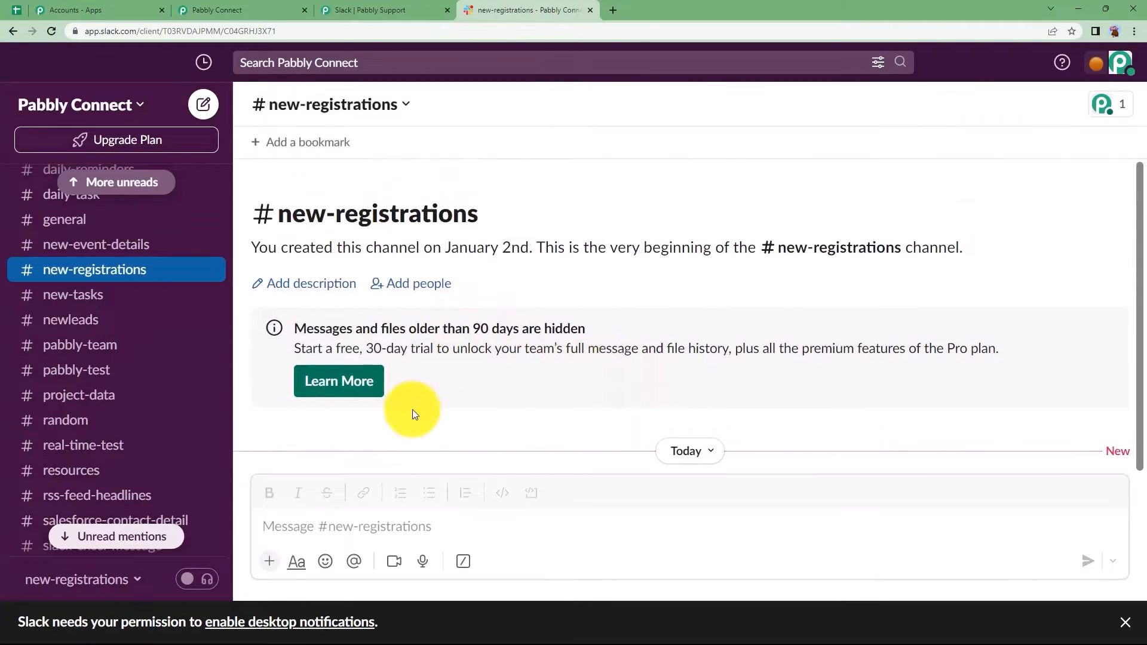
scroll(412, 409, "down", 1)
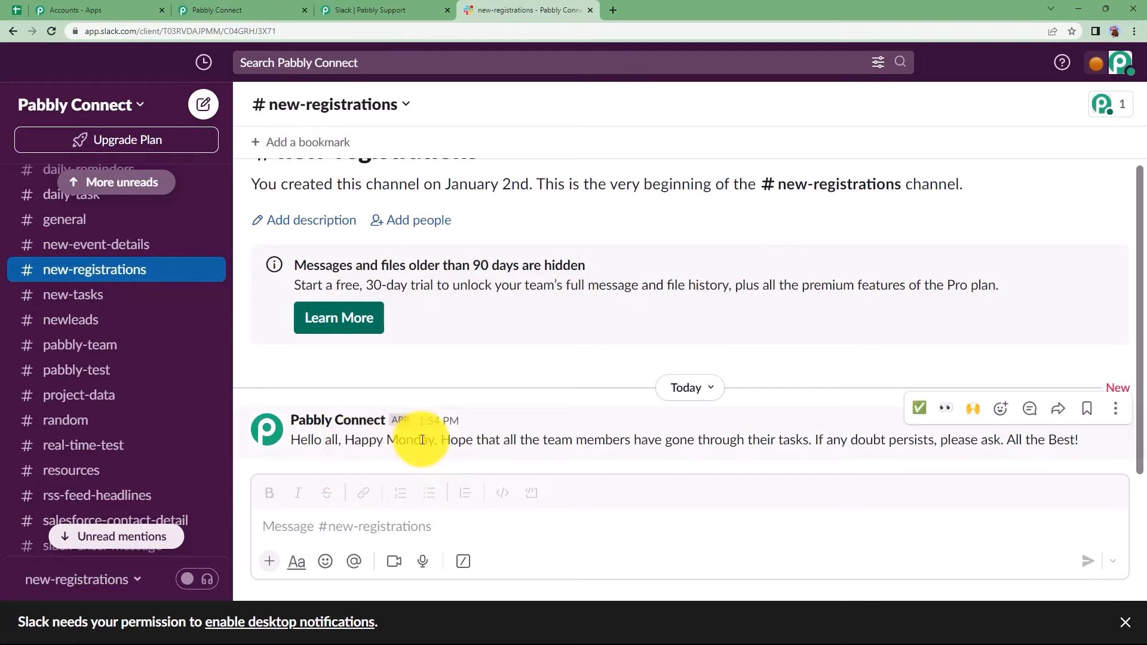
left_click(268, 7)
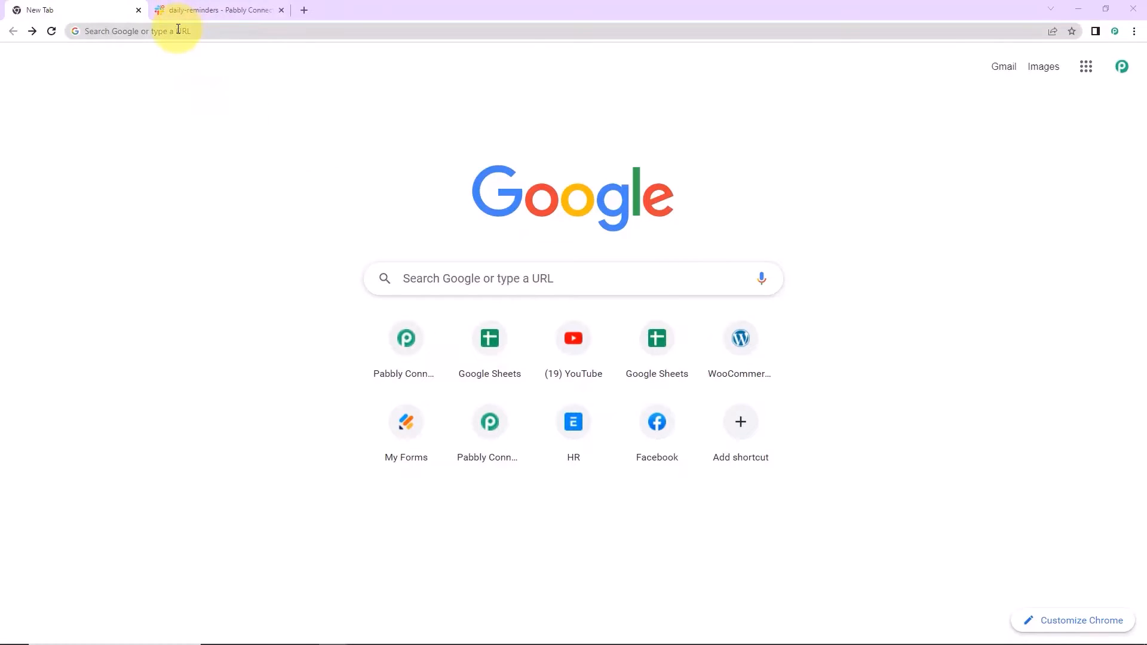
- Load pabbly.com/connect, sign in, and open the Pabbly Connect app
left_click(178, 28)
type("pa")
key("Return")
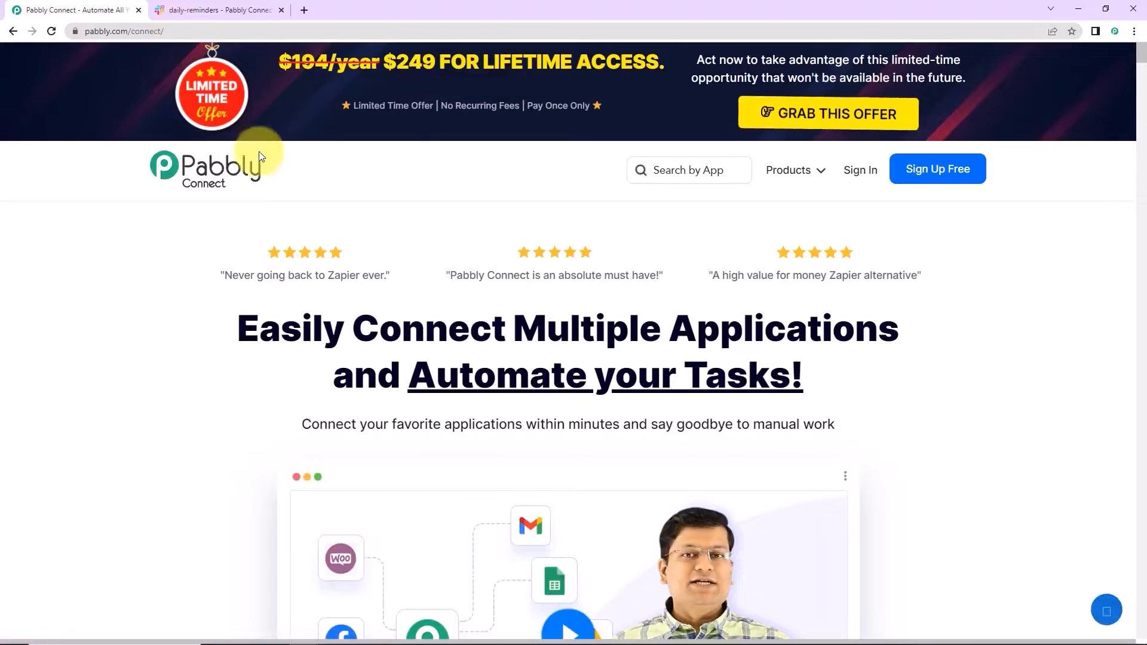
left_click(863, 172)
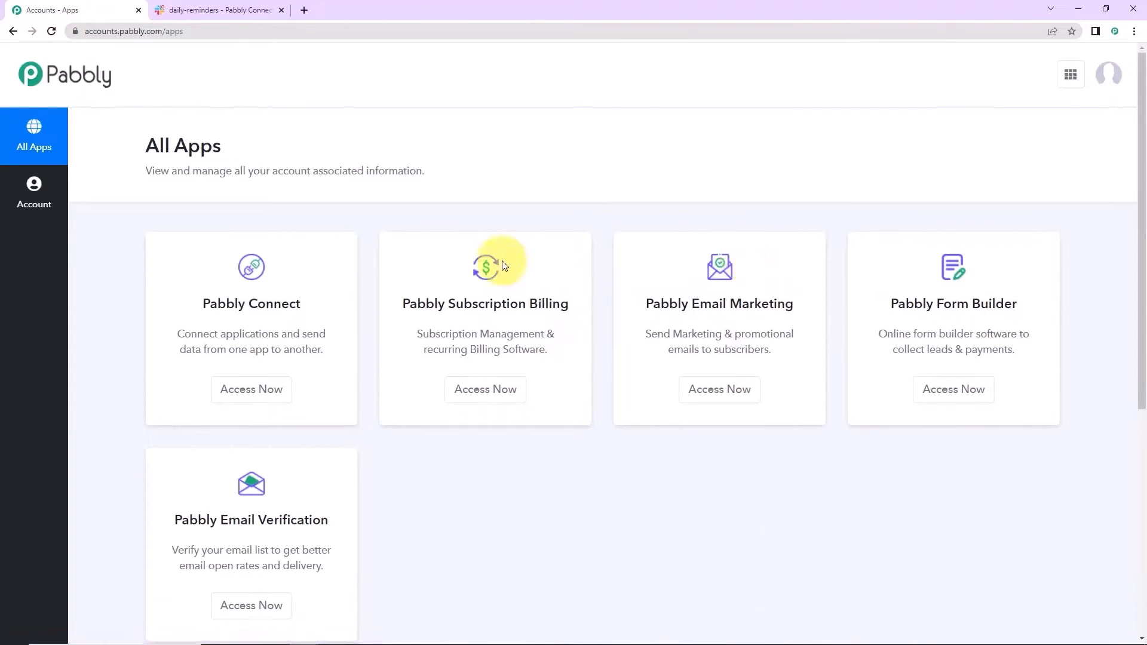
left_click(259, 391)
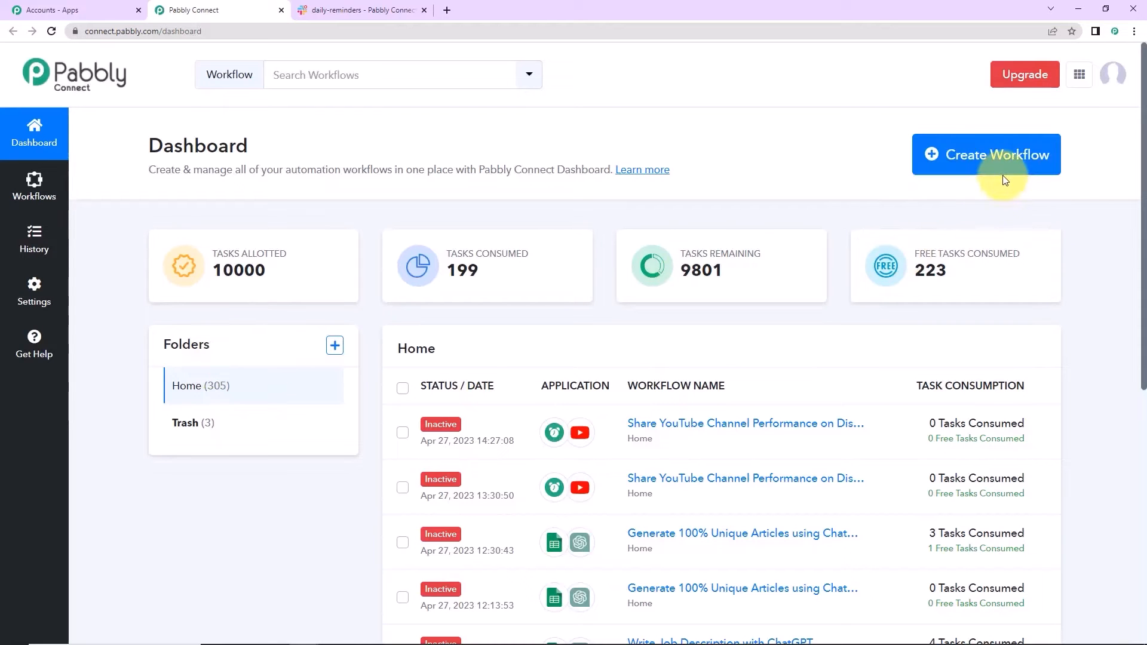
- Create a workflow named 'Send Daily Notifications on Slack' using the pasted name
left_click(971, 159)
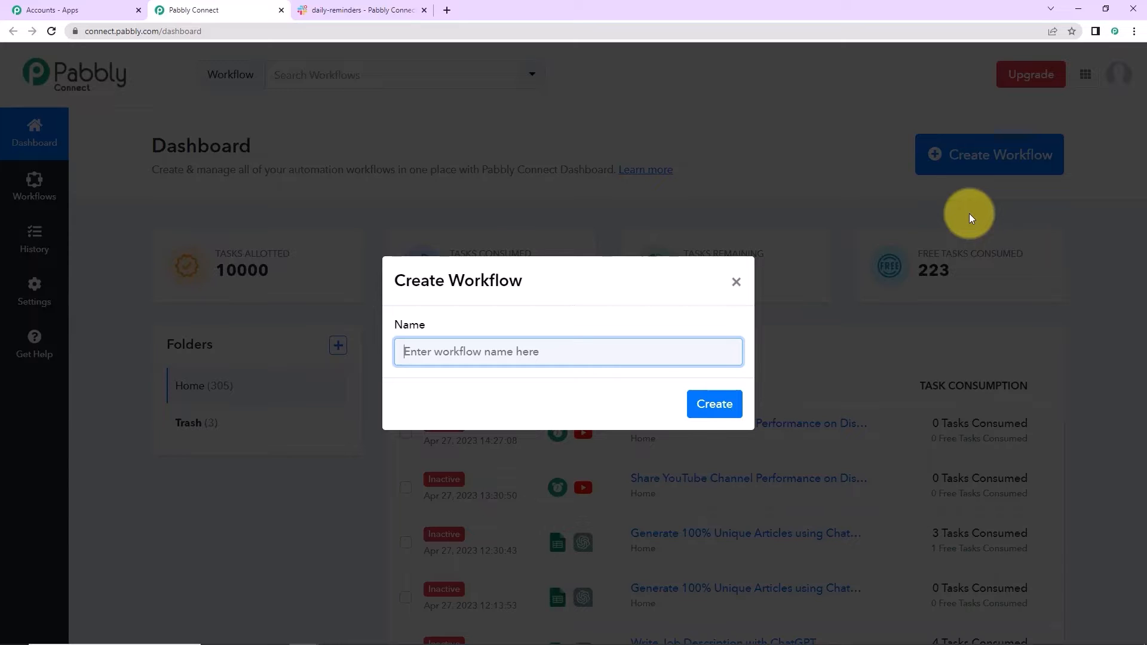
type("Send Daily Notifications on Slack")
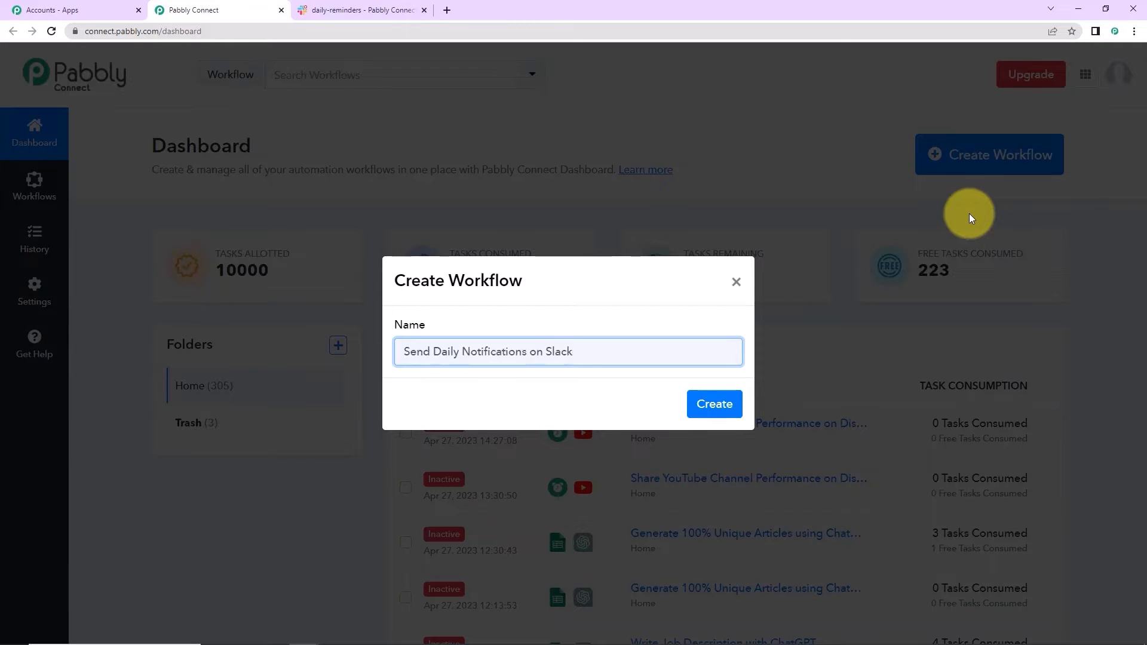
left_click(711, 404)
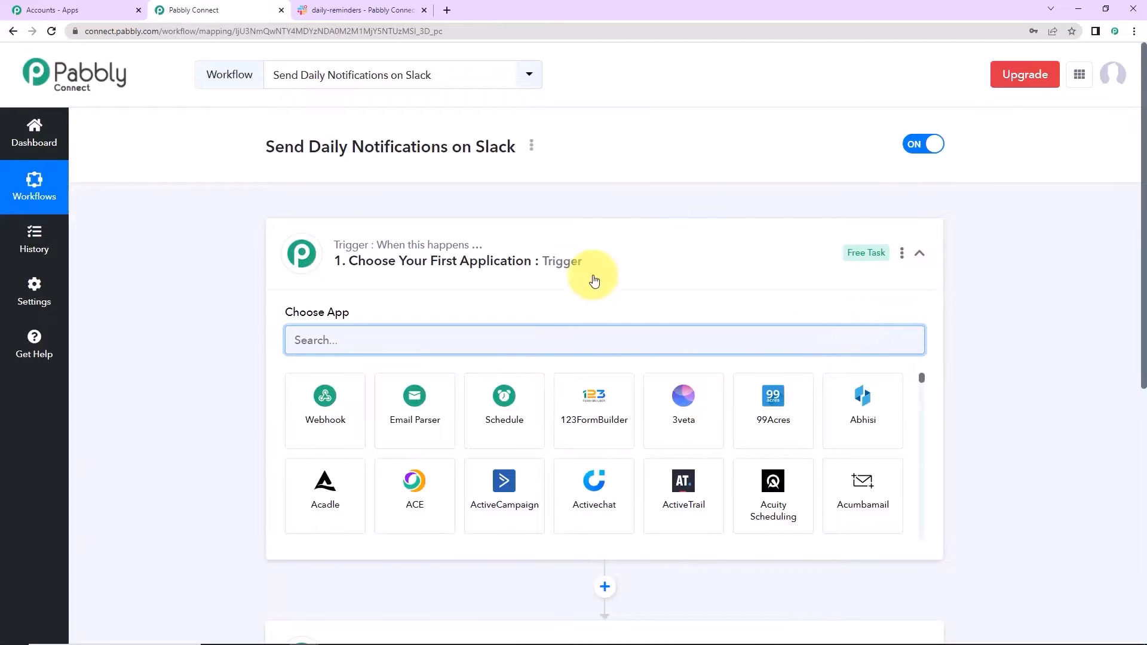
- Search the trigger app list for 'sche' and select Schedule by Pabbly
scroll(604, 274, "down", 2)
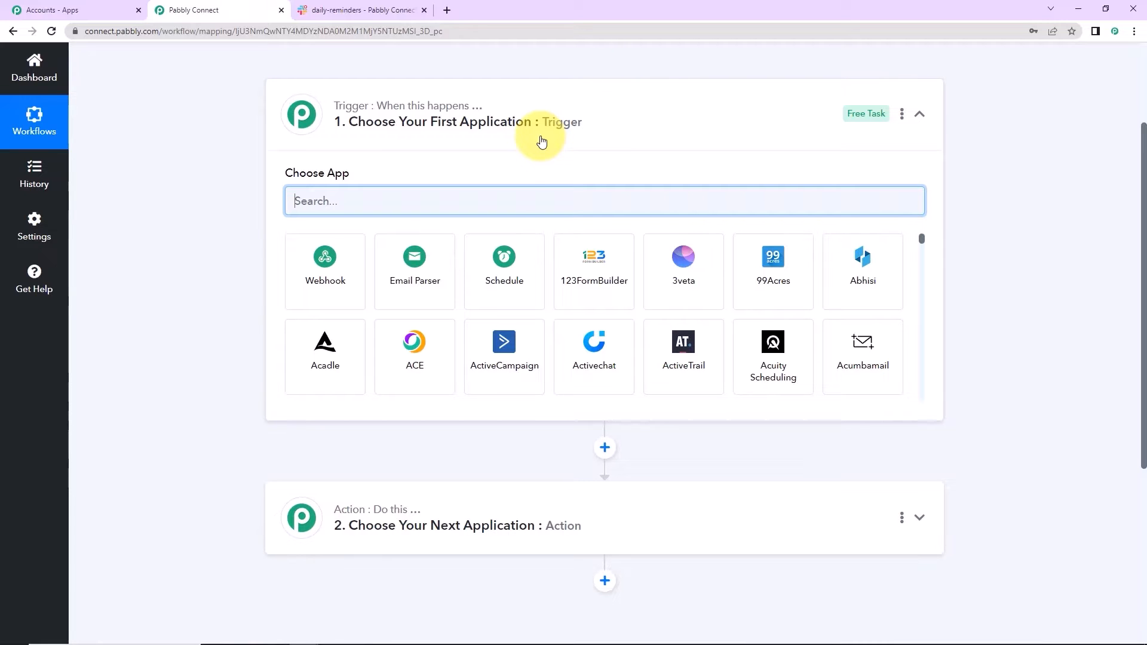
type("che")
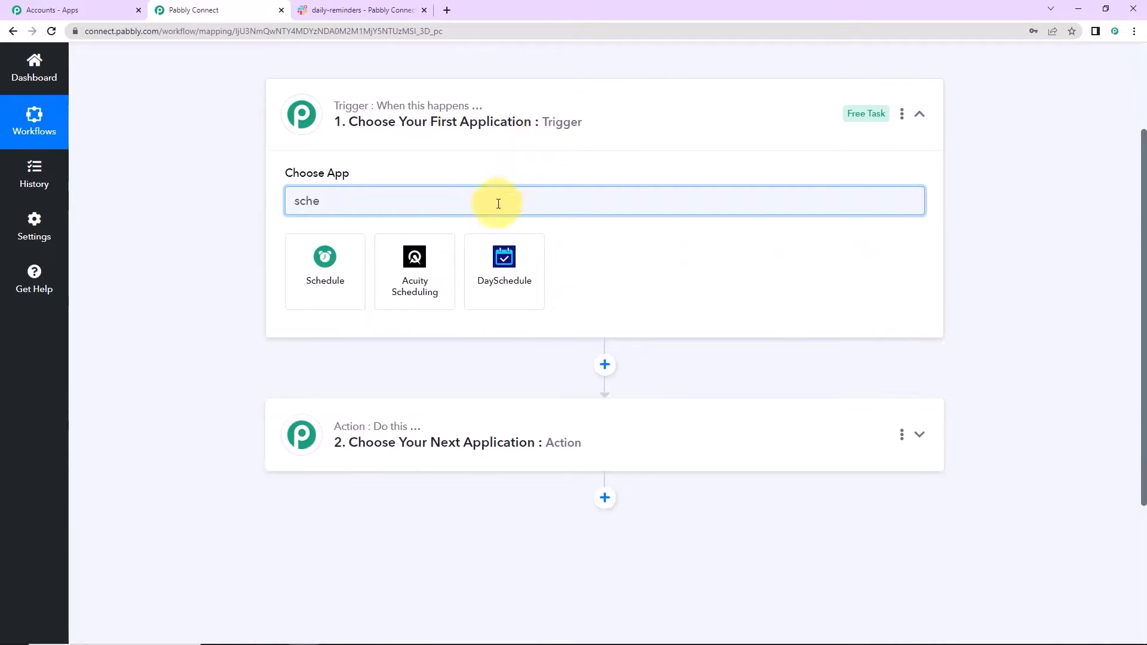
left_click(302, 271)
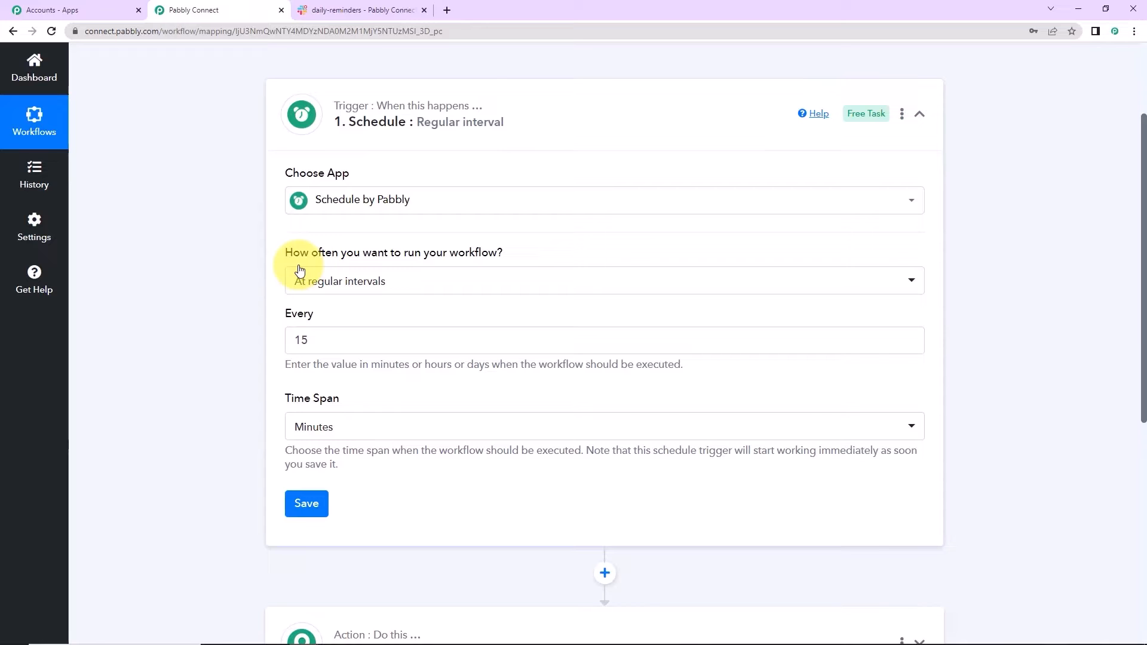
- Set the Schedule trigger to run every day at 10:00 AM and save it
left_click(373, 285)
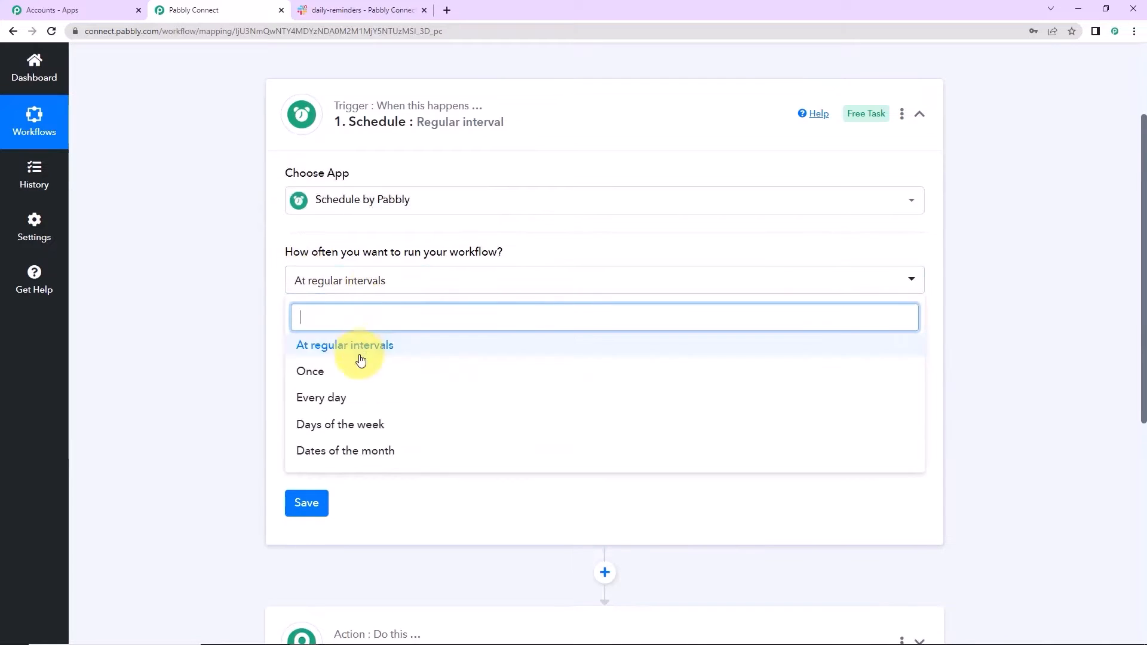
left_click(321, 399)
left_click(301, 339)
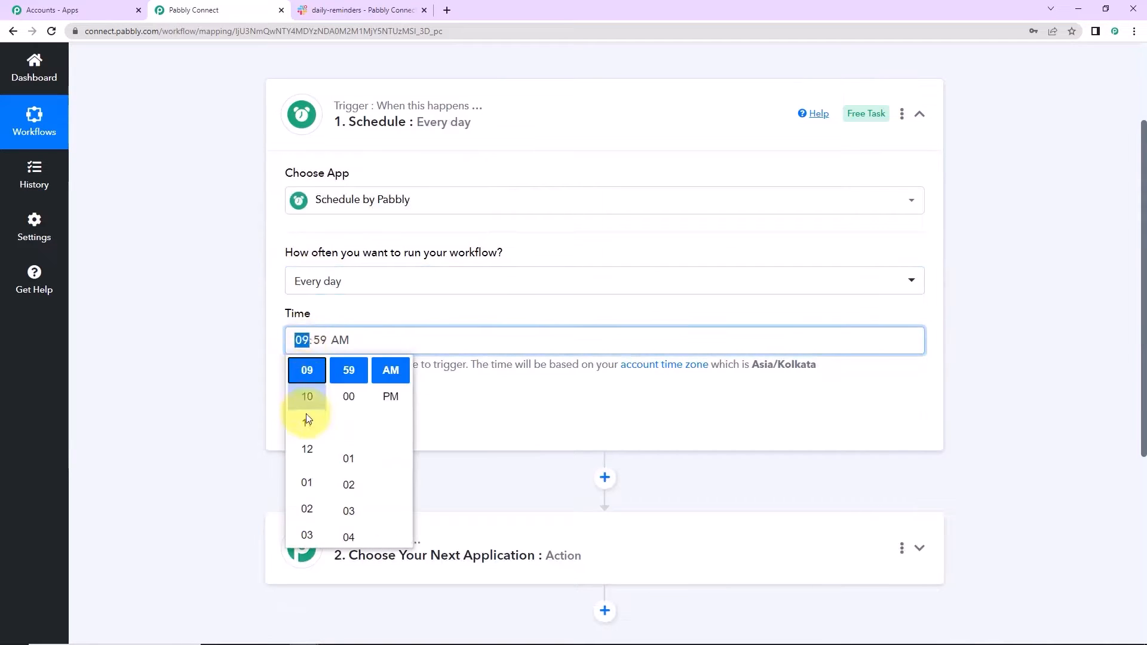
left_click(307, 398)
left_click(348, 396)
left_click(310, 408)
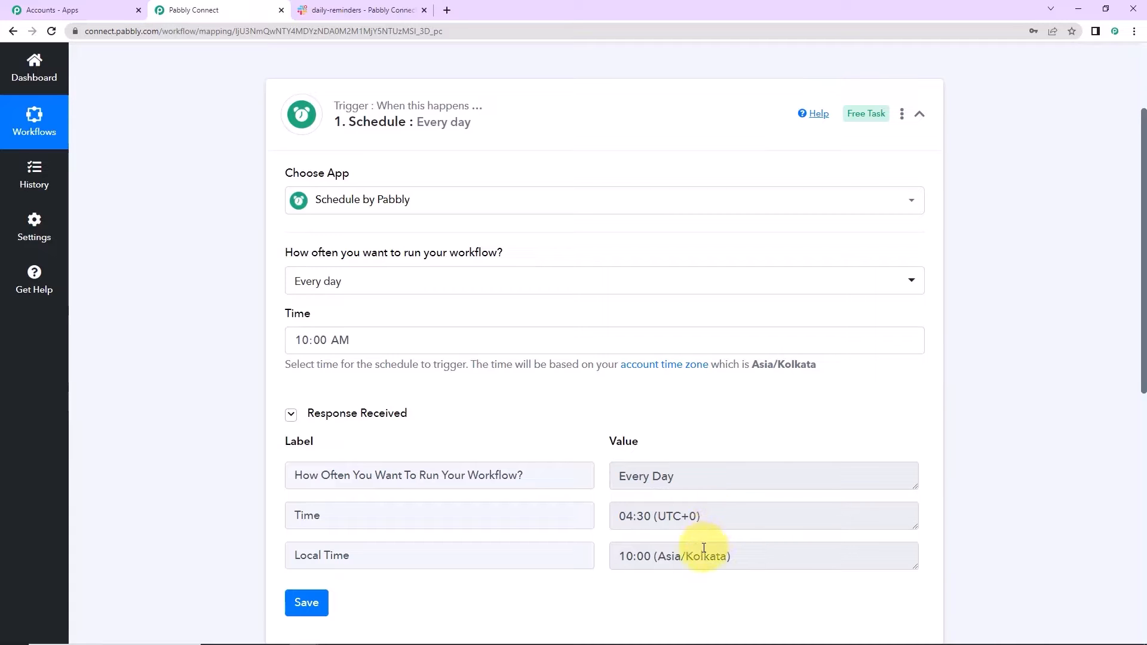
- Expand the action step and search 'slack' as its app
scroll(977, 377, "down", 1)
scroll(971, 373, "down", 5)
left_click(379, 337)
left_click(377, 410)
type("slack")
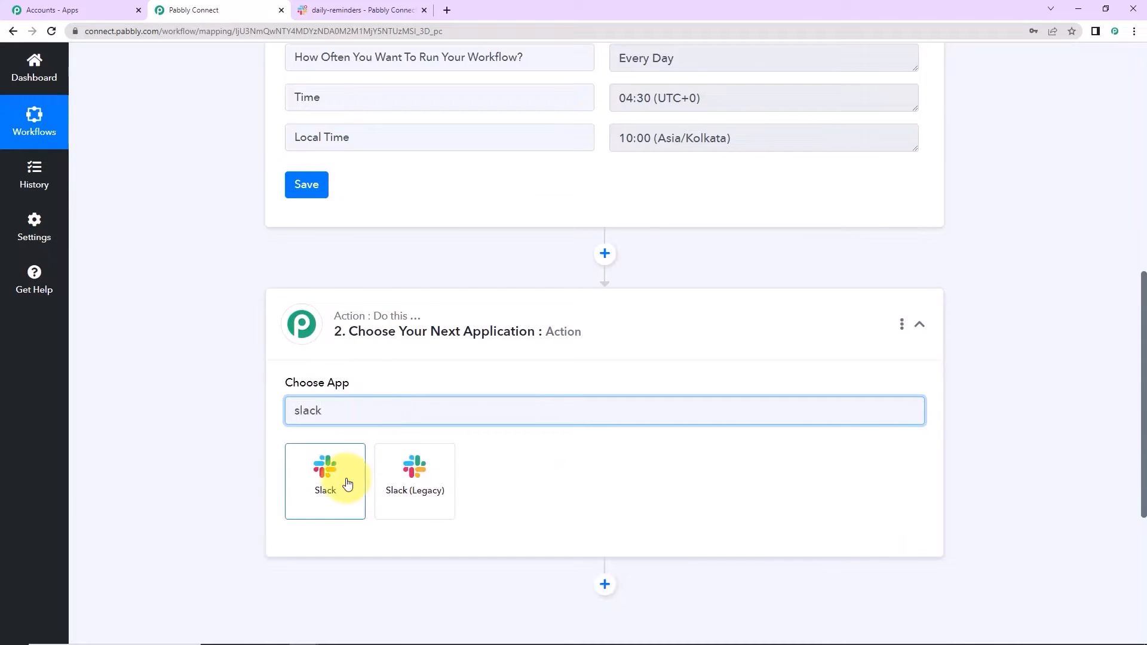
- Choose Slack with the Send Channel Message event for the action step
left_click(325, 472)
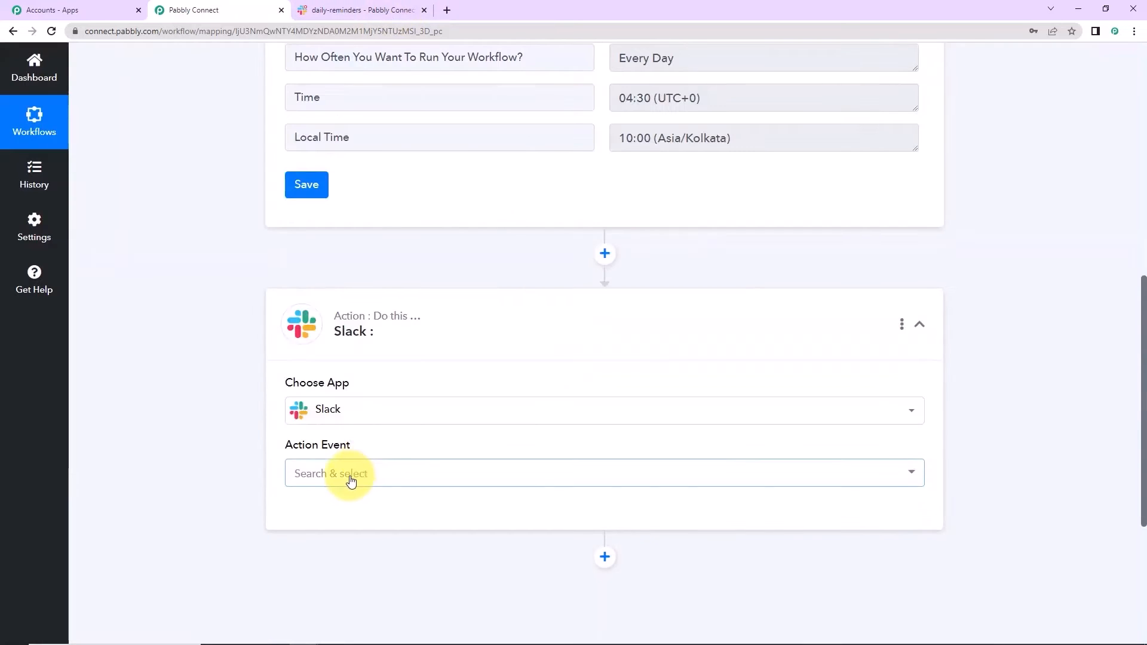
left_click(348, 475)
left_click(361, 144)
- Add a new Slack connection and start connecting with Slack
left_click(325, 524)
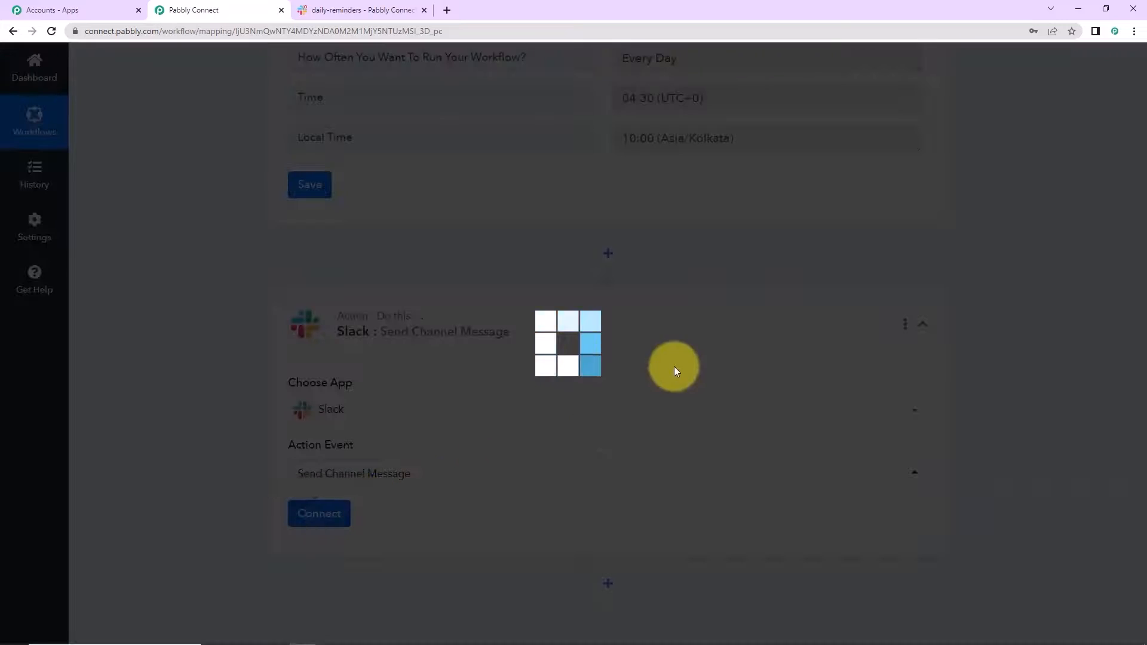
left_click_drag(611, 60, 702, 60)
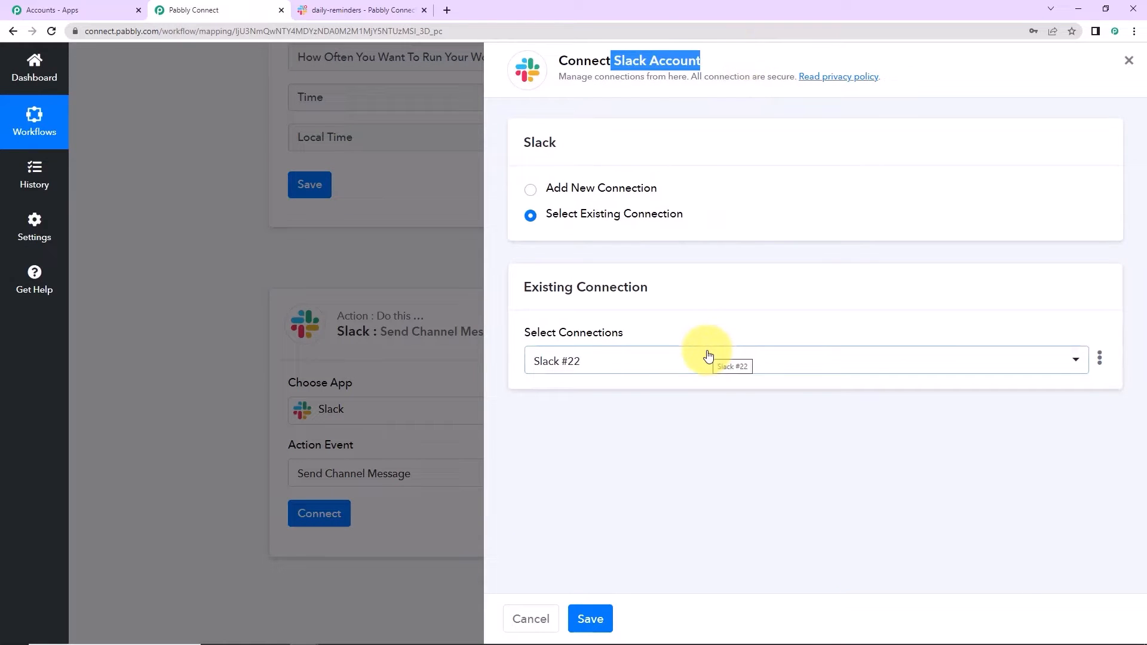
left_click(529, 189)
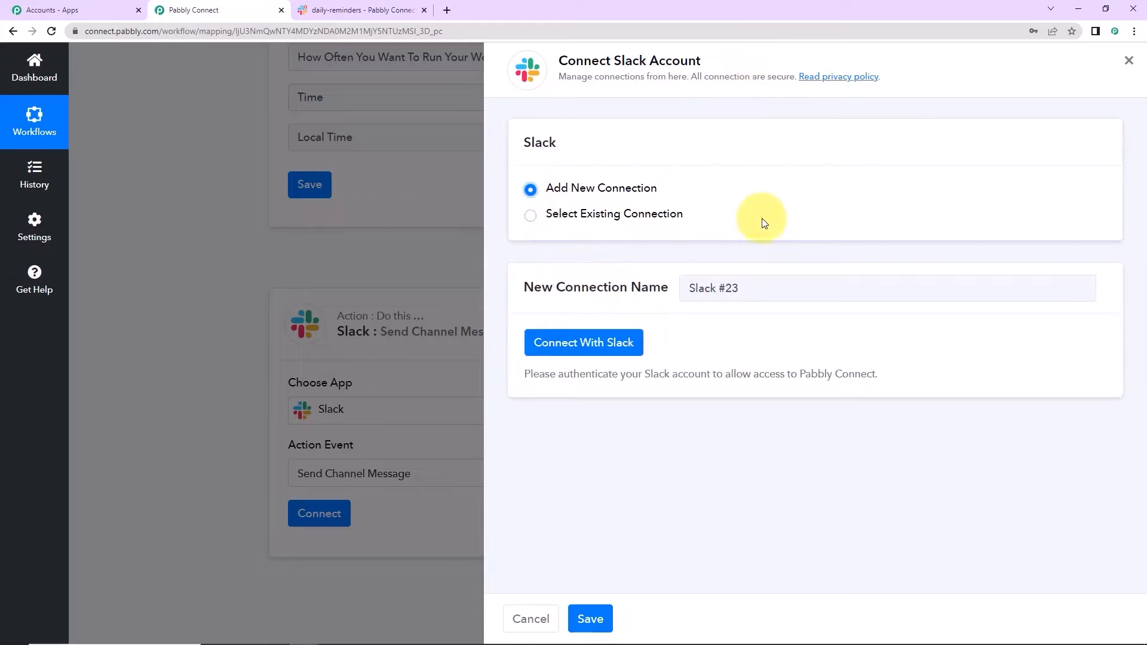
left_click(625, 337)
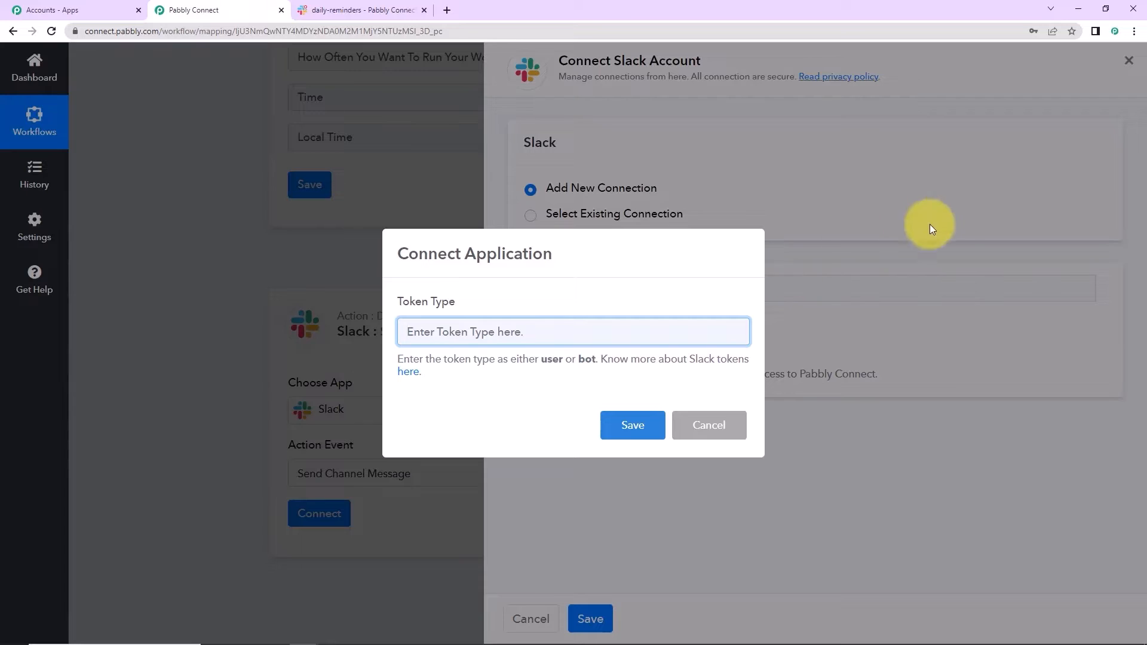
- Authorize the Slack connection with the 'user' token type and allow workspace access
type("user")
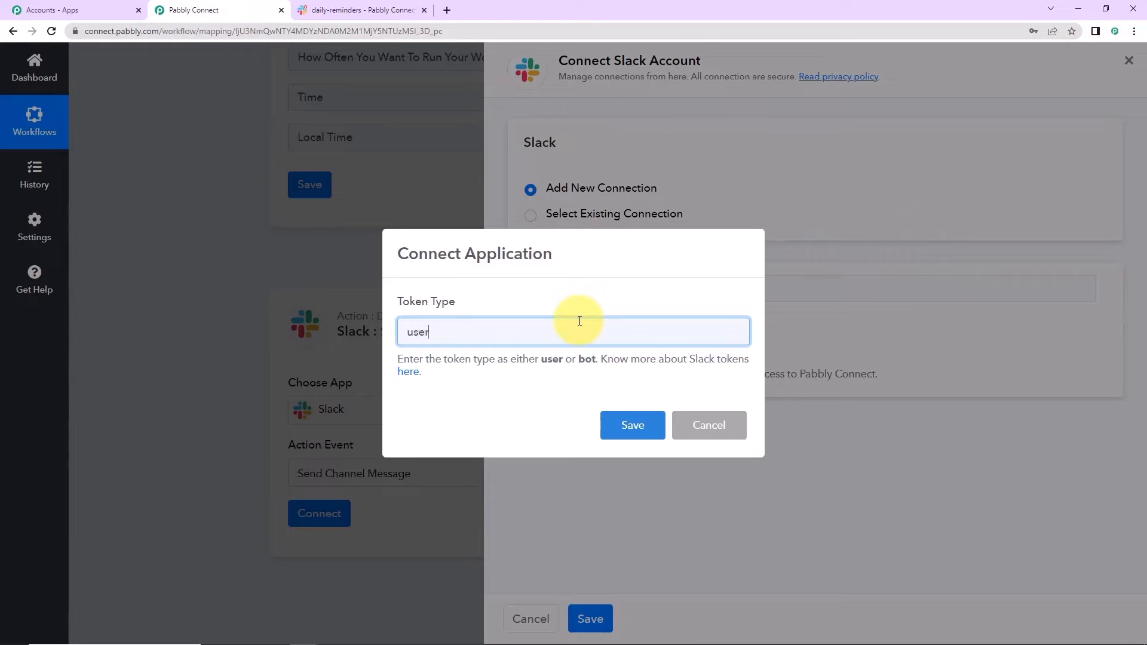
left_click(627, 425)
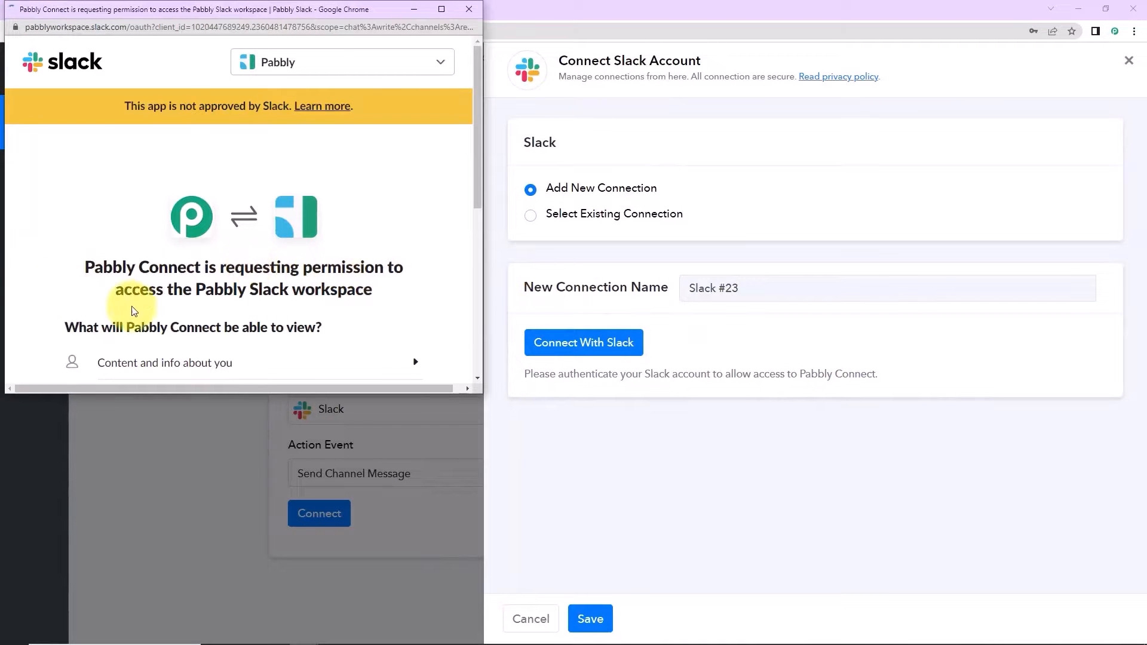
scroll(340, 263, "down", 5)
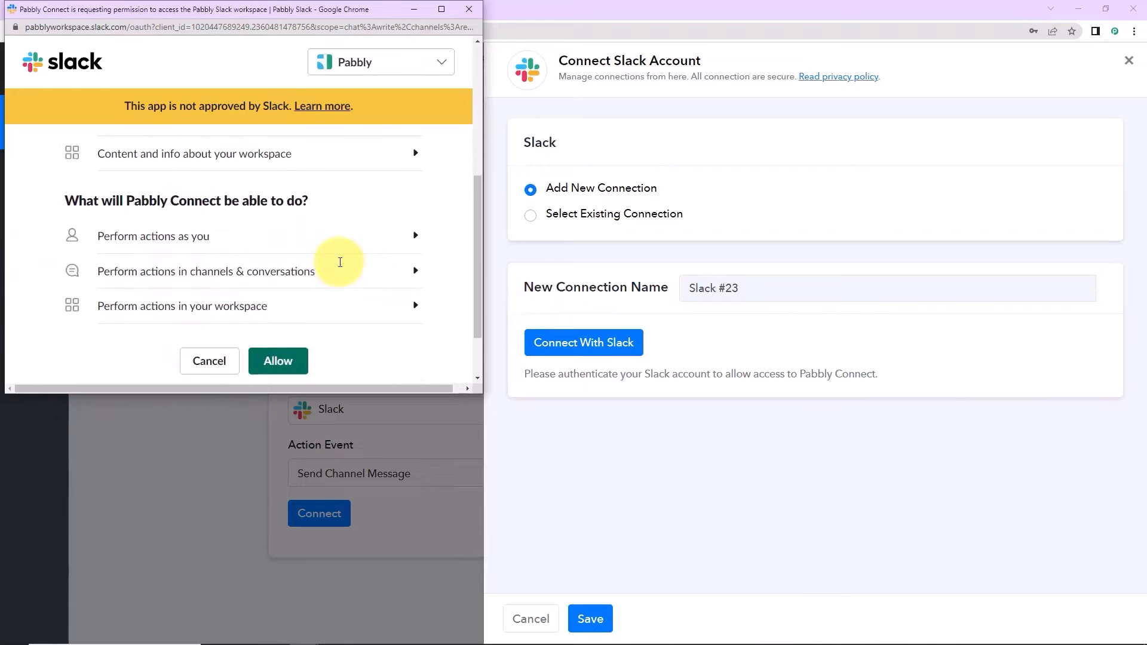
left_click(276, 290)
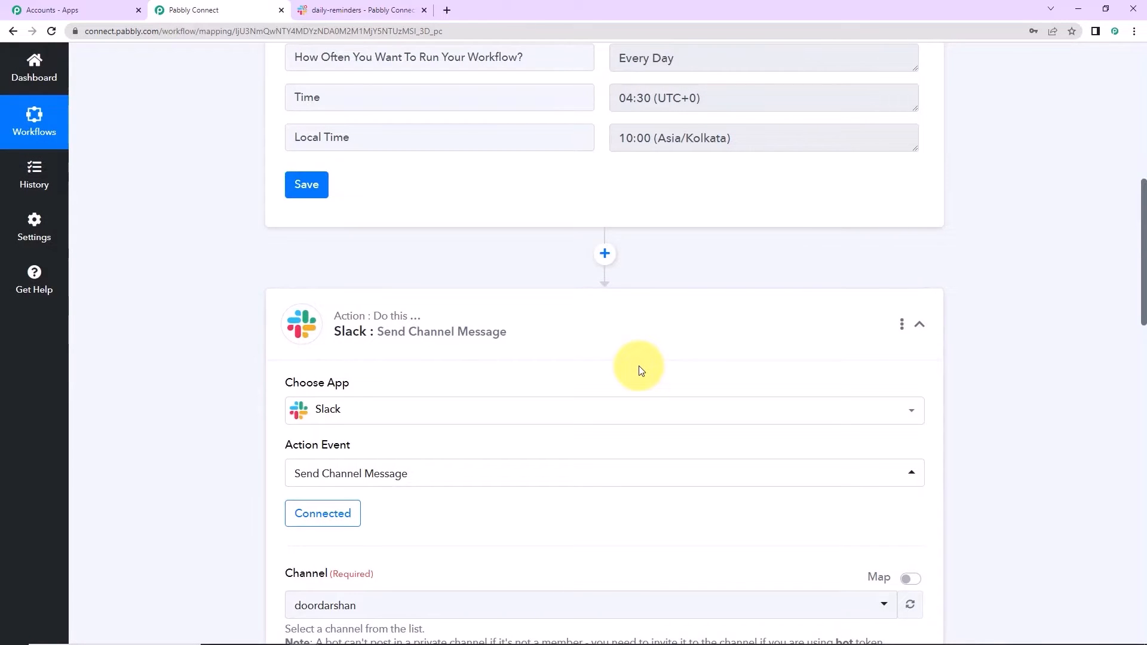
- Check the action shows Connected, then switch to Slack's daily-reminders channel
scroll(639, 365, "down", 4)
scroll(641, 366, "down", 2)
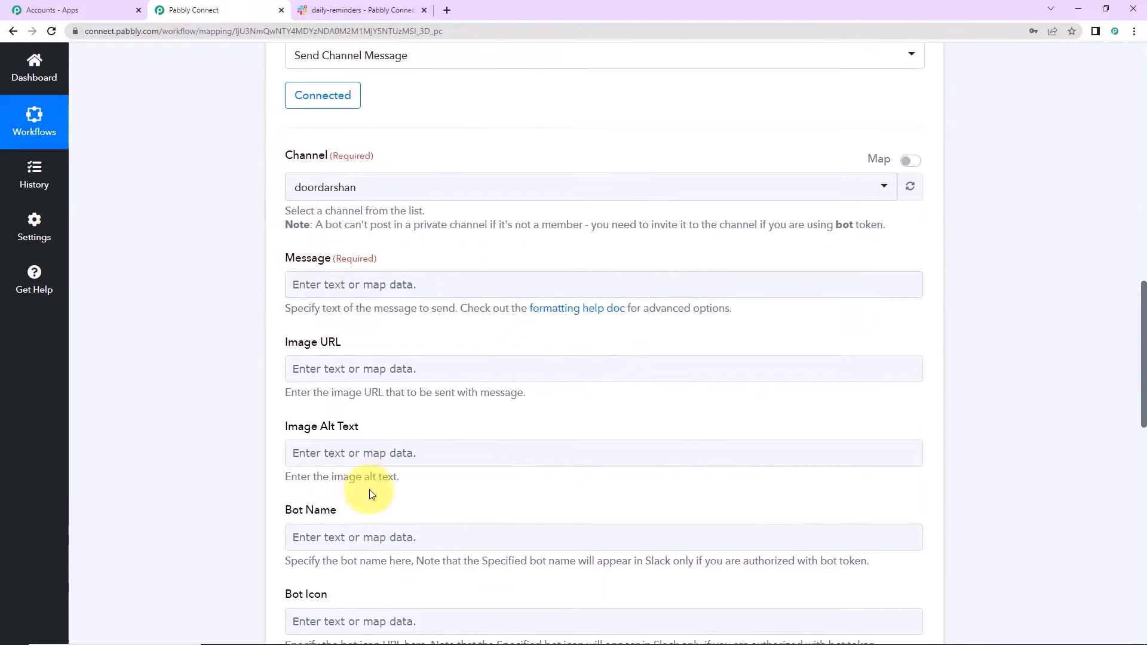
left_click(339, 11)
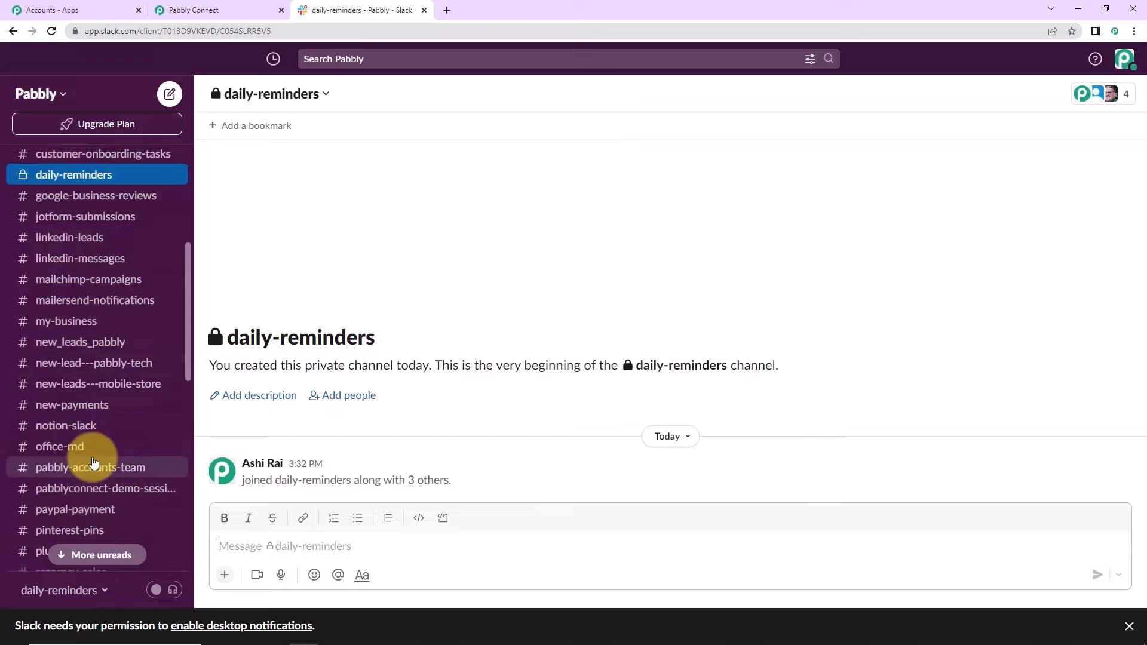
- Scroll the Slack channel sidebar, then return to the Pabbly Connect workflow form
scroll(93, 459, "down", 7)
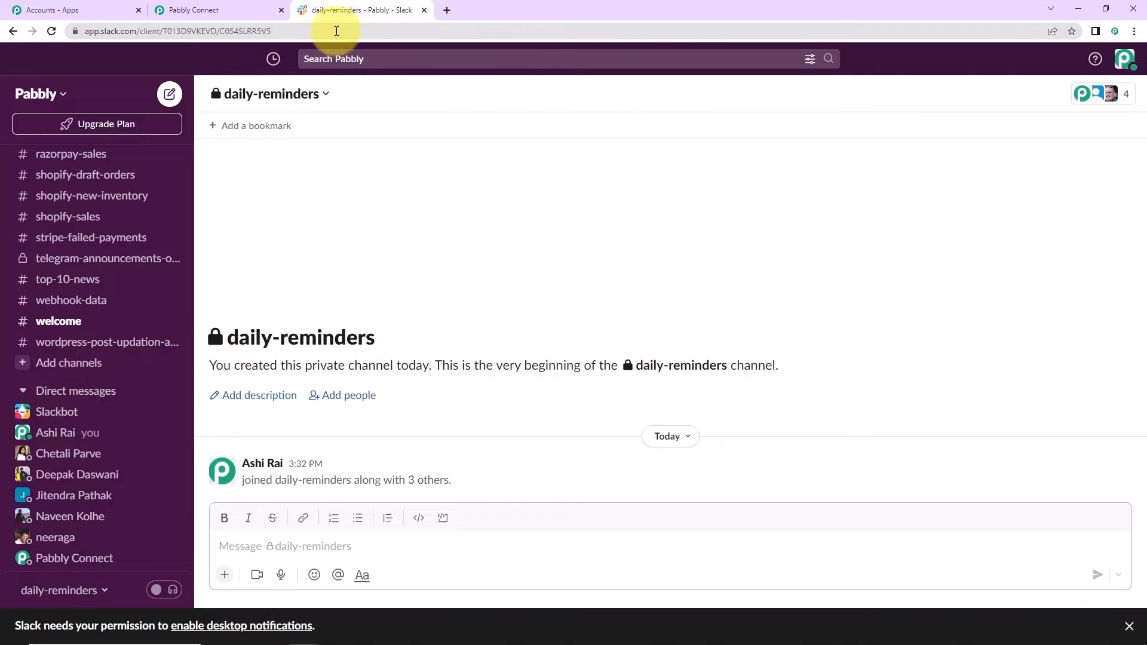
left_click(187, 5)
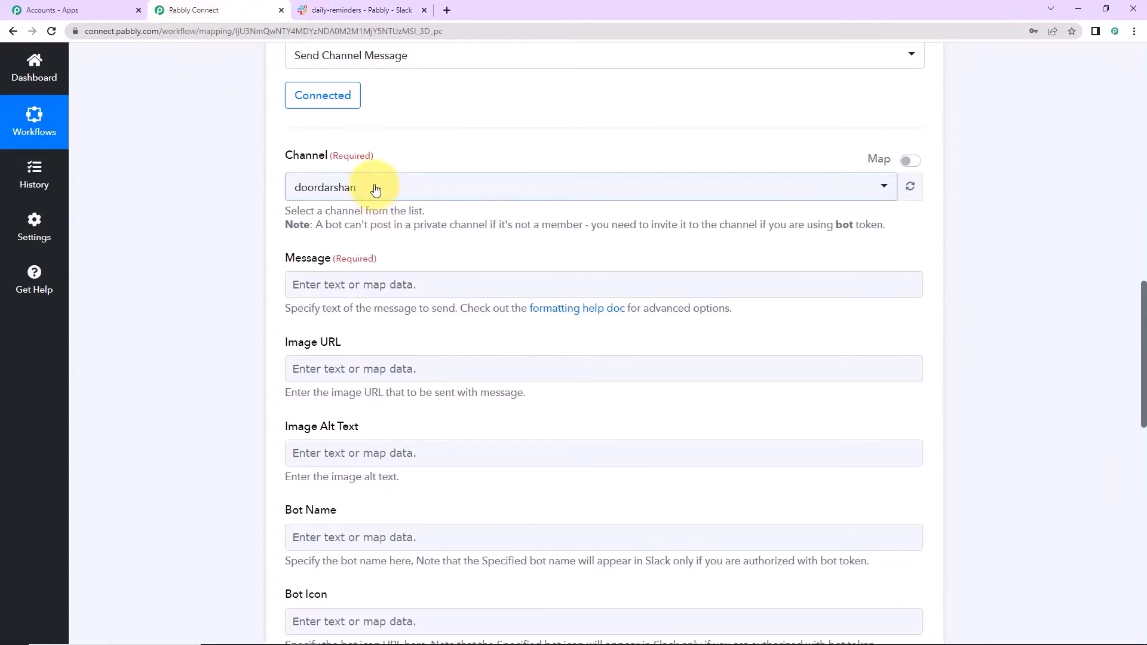
- Set the channel to daily-reminders and paste the 6 PM work-report reminder as the message
left_click(375, 188)
type("da")
left_click(369, 385)
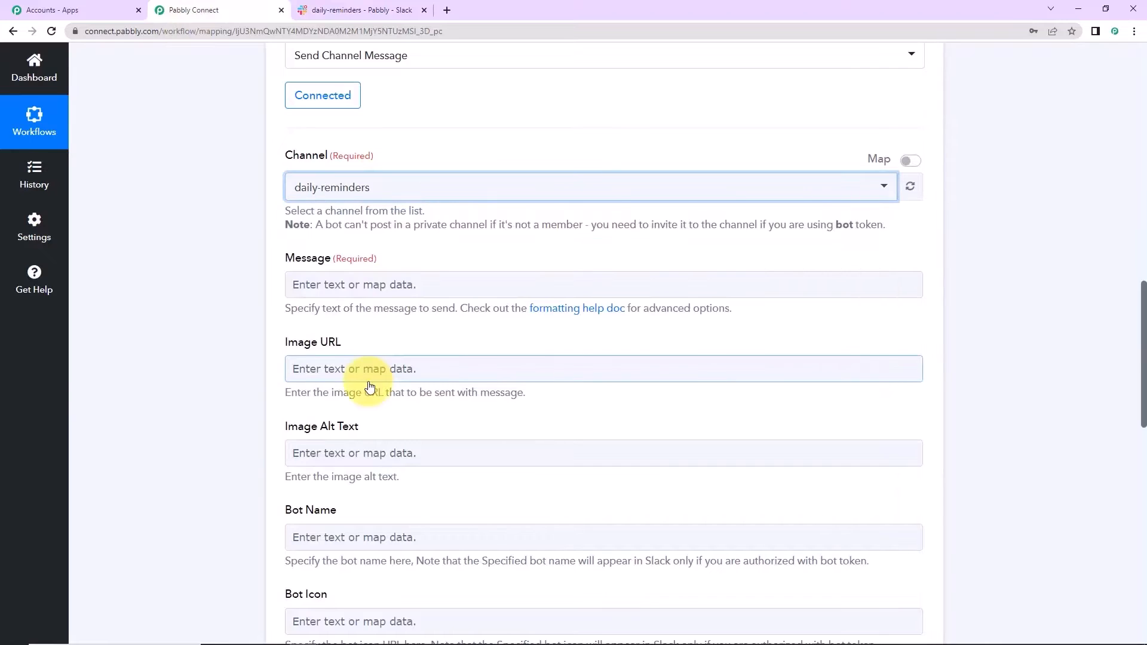
left_click(307, 282)
type("Team,  This is a gentle reminder for sharing your work reports by 6 PM.  Regards Team HR")
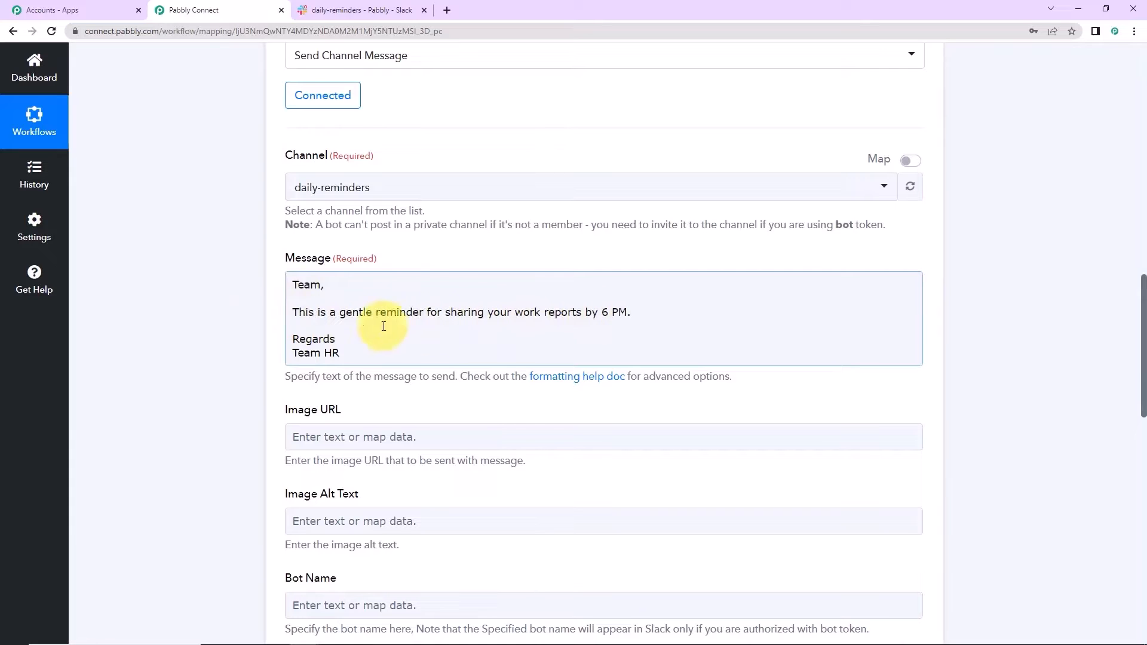
left_click(66, 362)
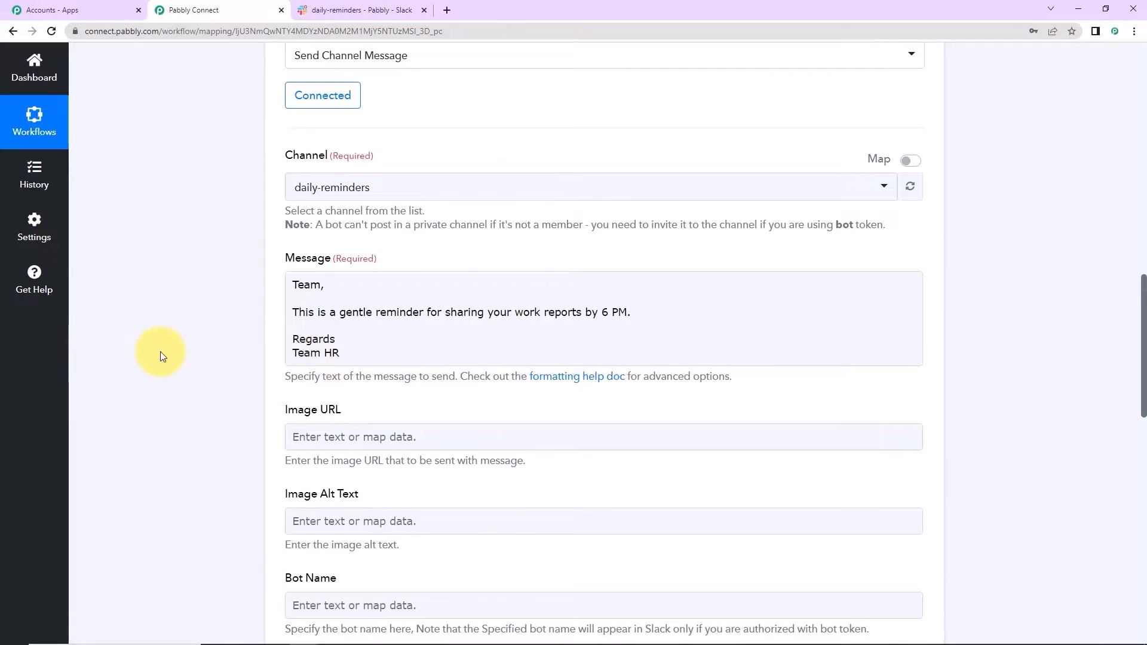
- Save and send a test request, then view the posted reminder in Slack
scroll(161, 351, "down", 2)
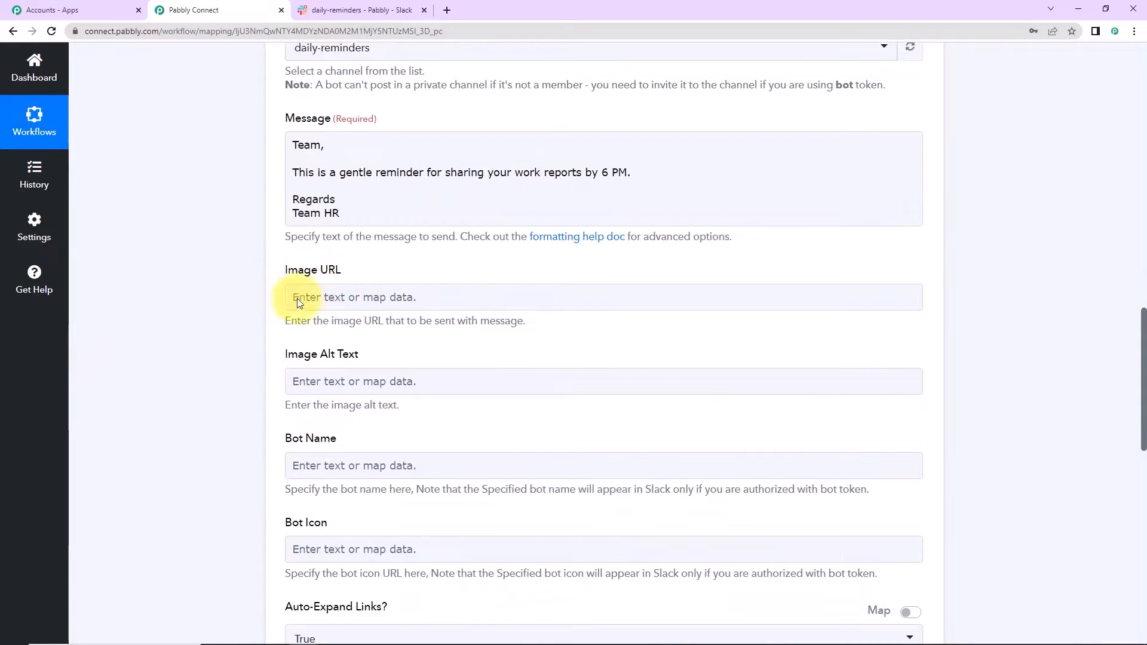
left_click(328, 380)
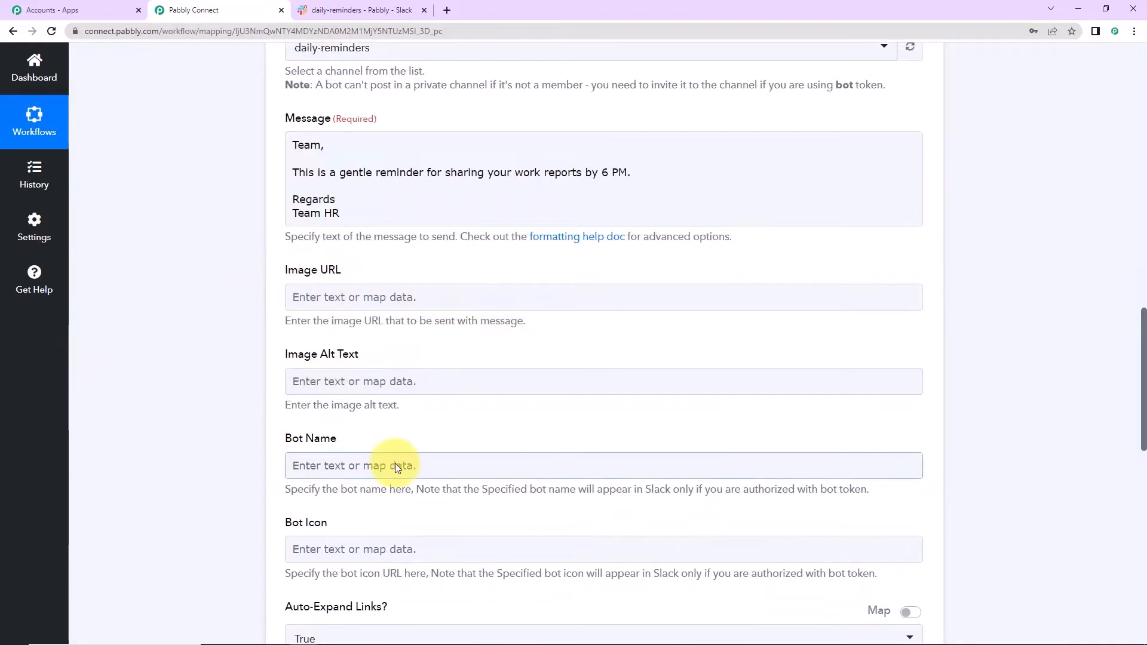
scroll(396, 464, "down", 10)
left_click(361, 340)
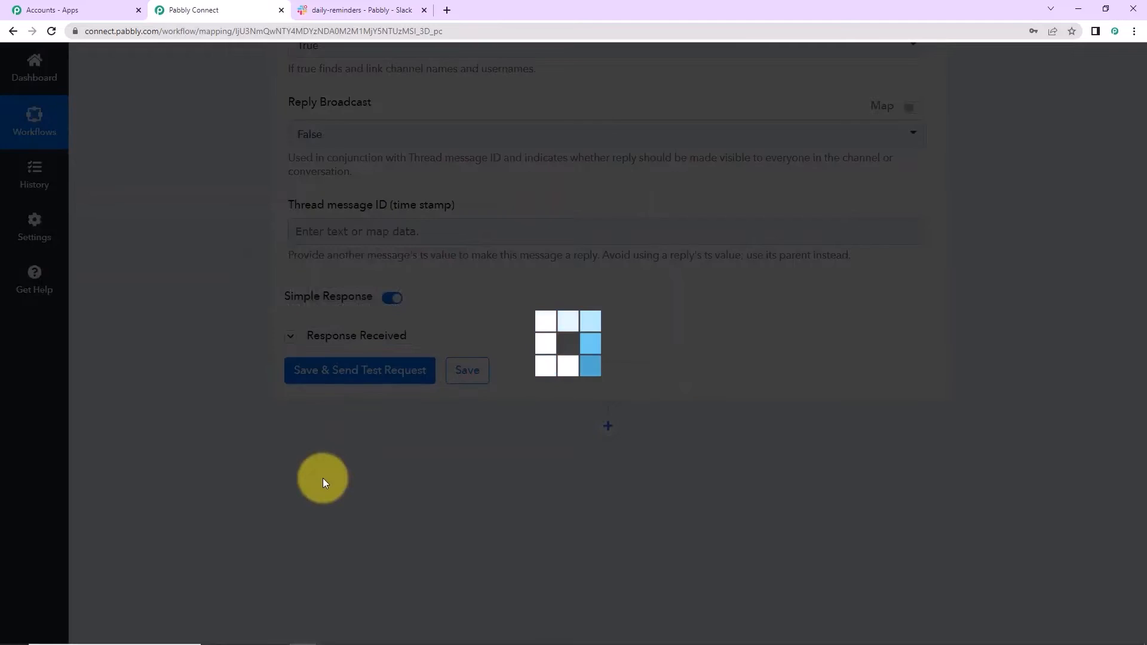
scroll(991, 327, "down", 2)
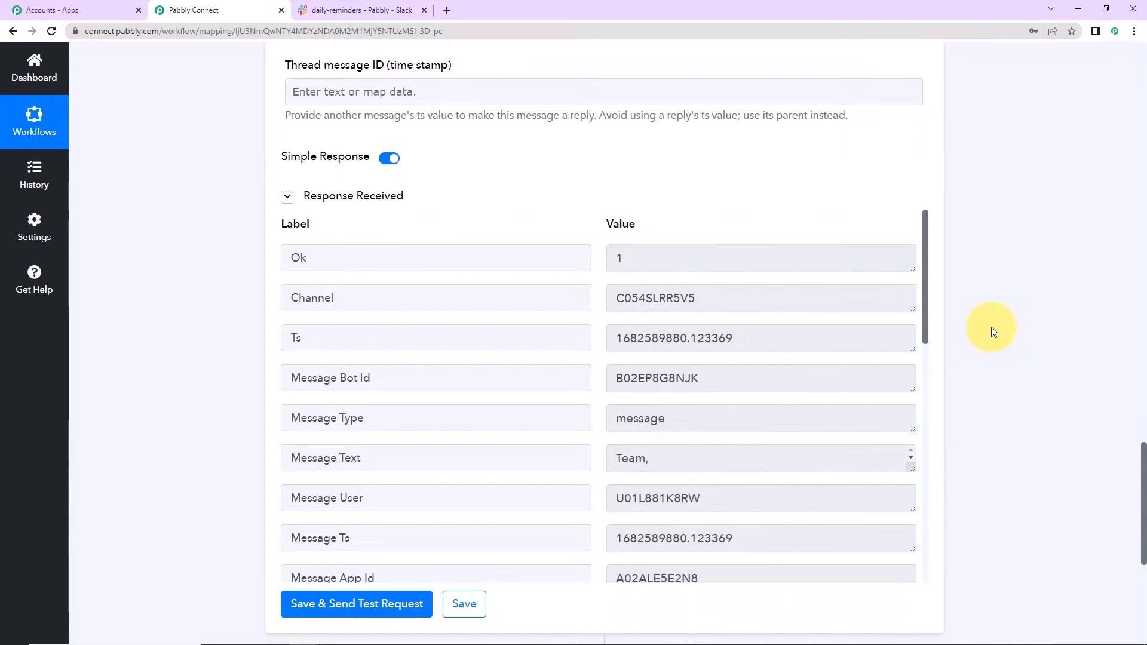
left_click(353, 9)
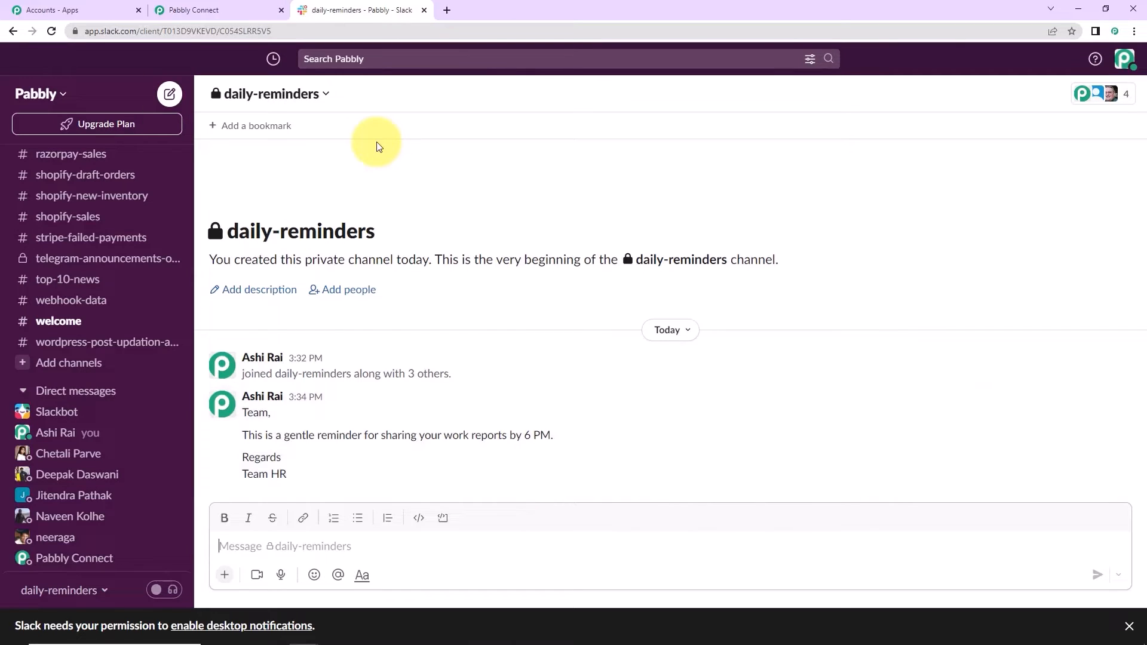
- Return to the 'Send Daily Notifications on Slack' workflow and scroll to its top
left_click(209, 6)
scroll(1077, 266, "up", 15)
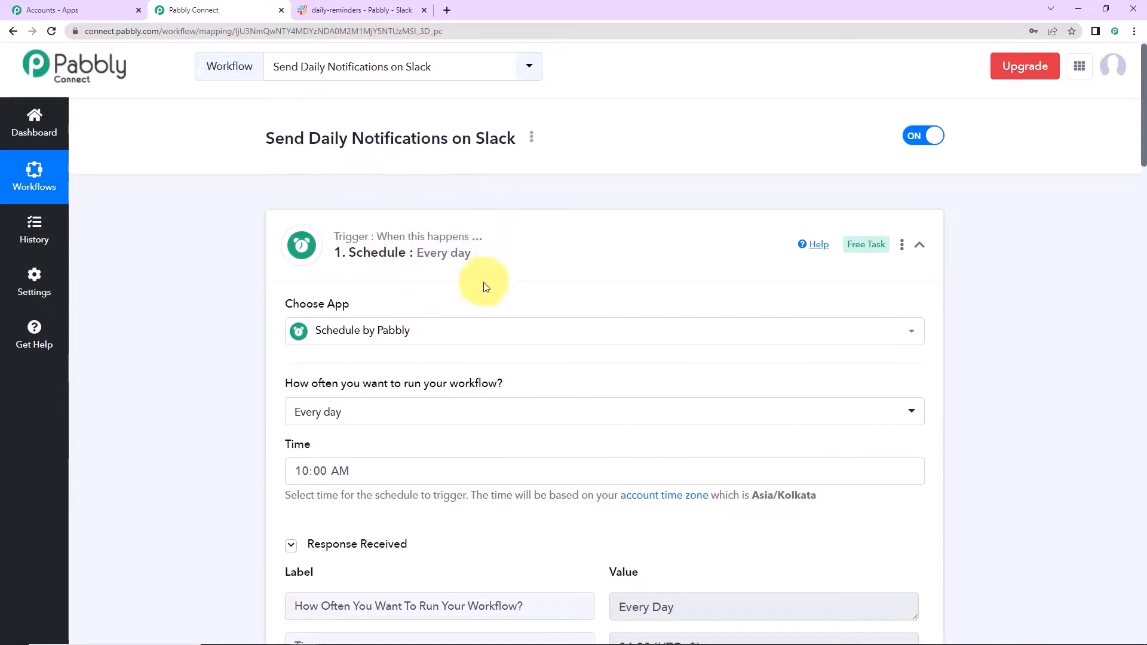
- Collapse the every-day Schedule trigger and the Slack Send Channel Message action
left_click(919, 243)
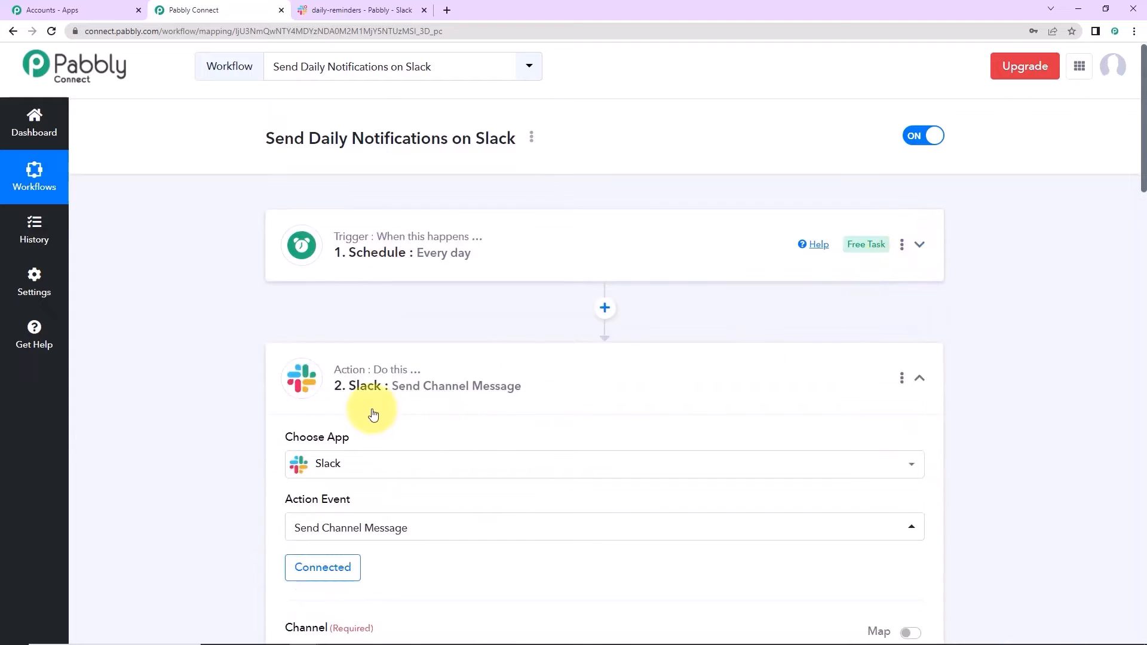
left_click(921, 379)
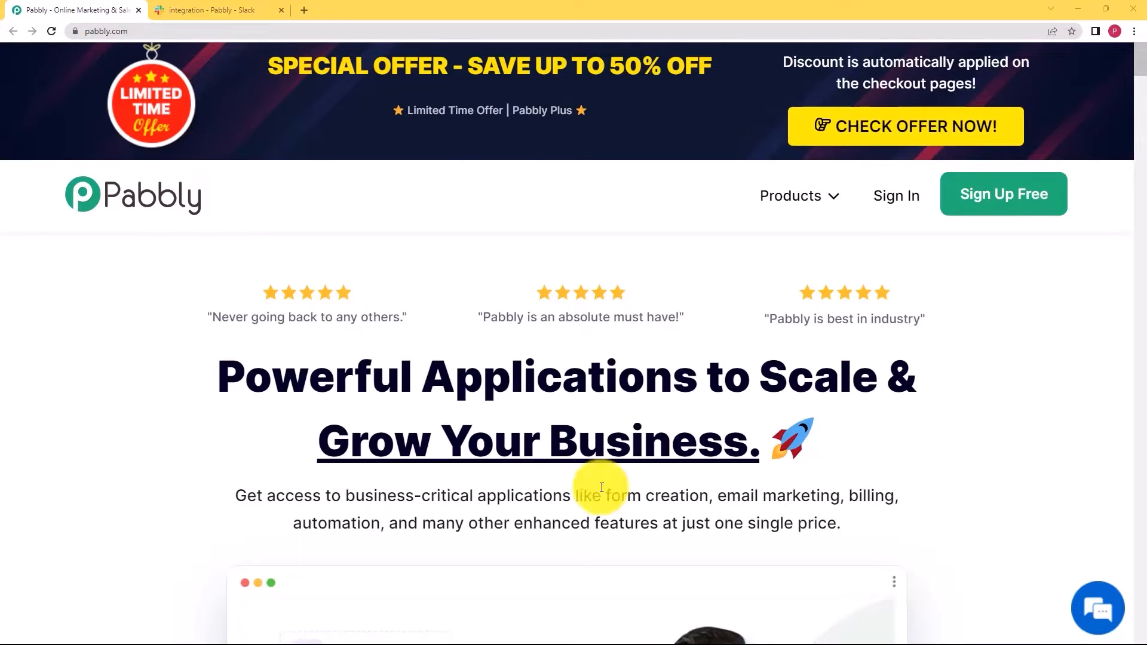
- From pabbly.com, sign in and launch Pabbly Connect via Access Now in All Apps
left_click(242, 8)
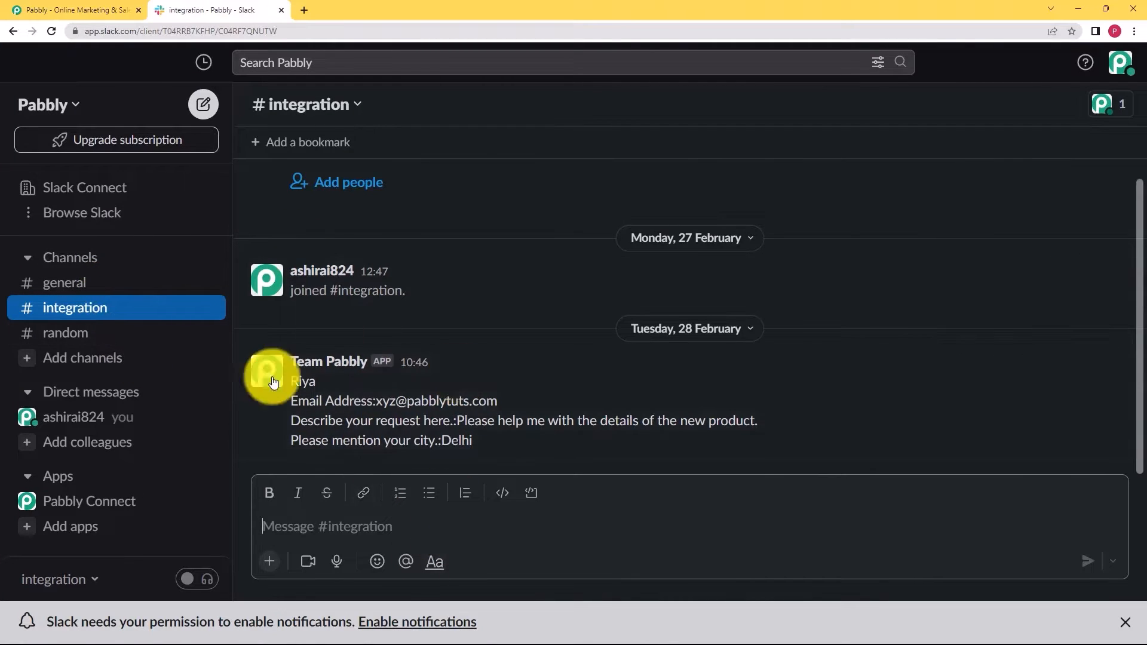
left_click(60, 10)
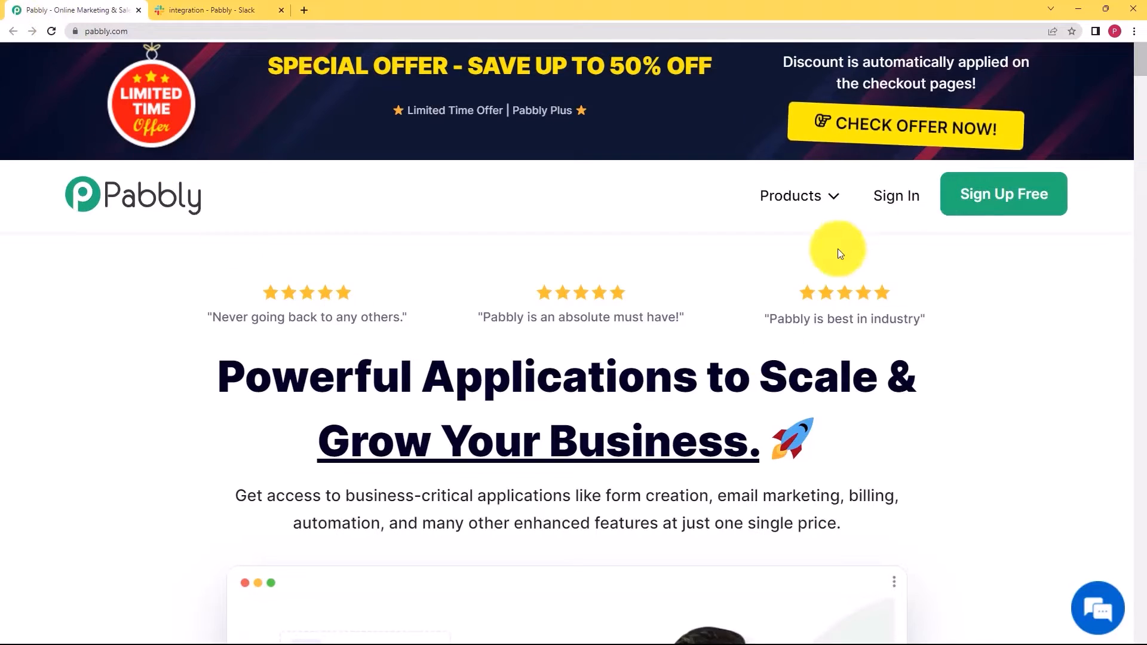
left_click(886, 205)
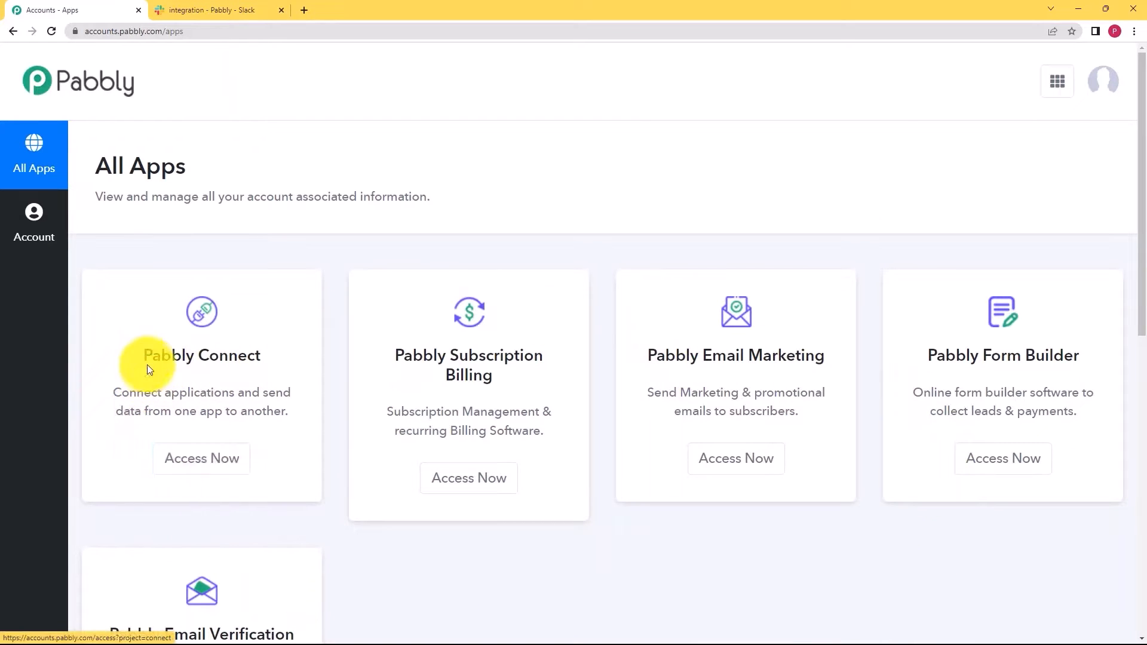
left_click_drag(145, 359, 264, 361)
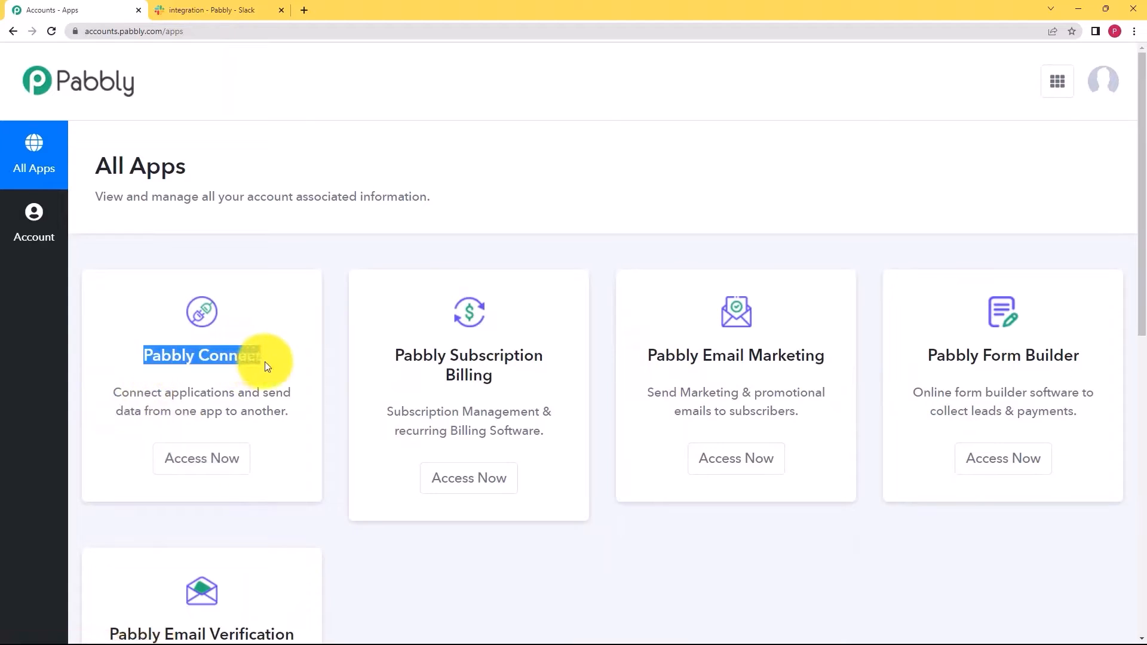
left_click(212, 466)
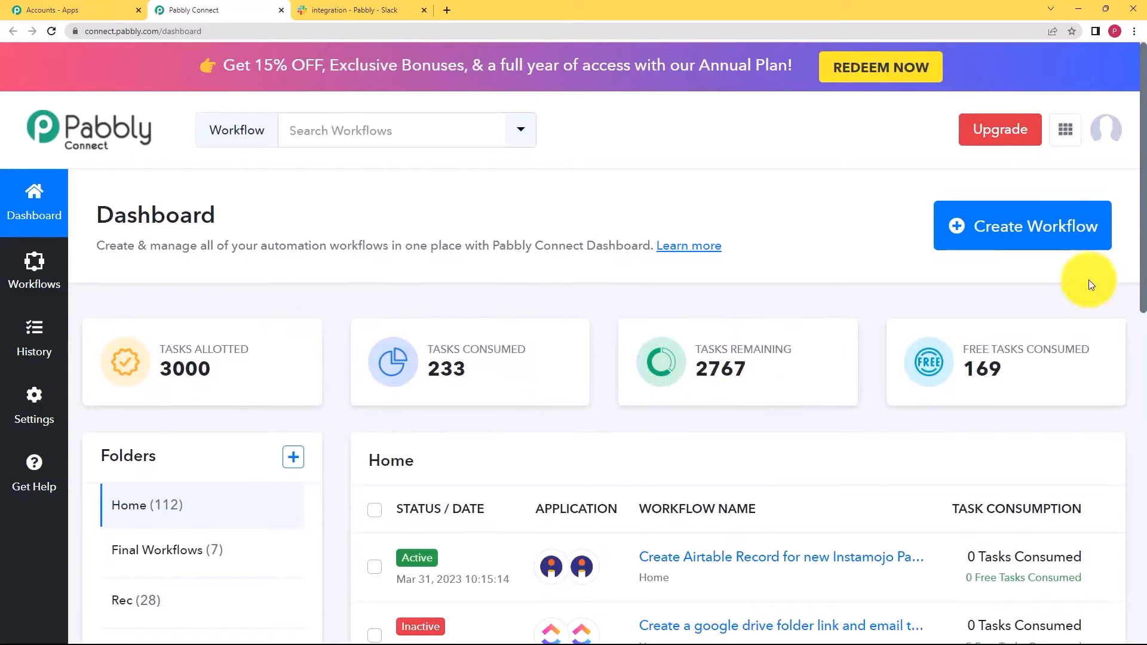
- Create the workflow 'Notify your slack channel when a new channel is created' and preview its trigger step
left_click(1029, 226)
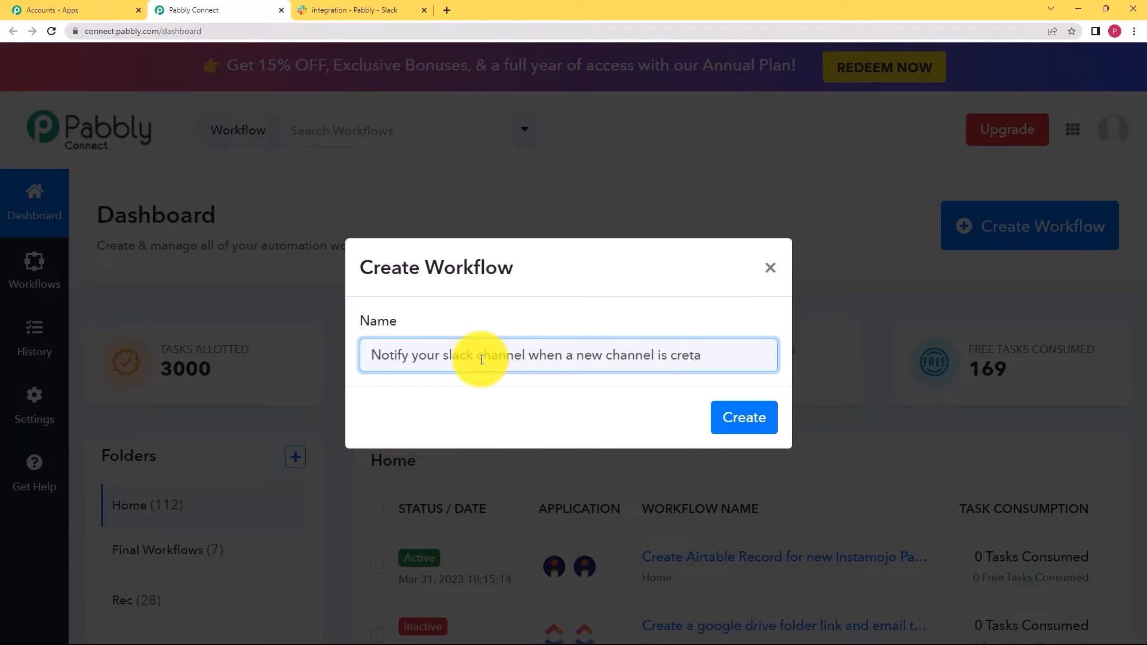
left_click(757, 419)
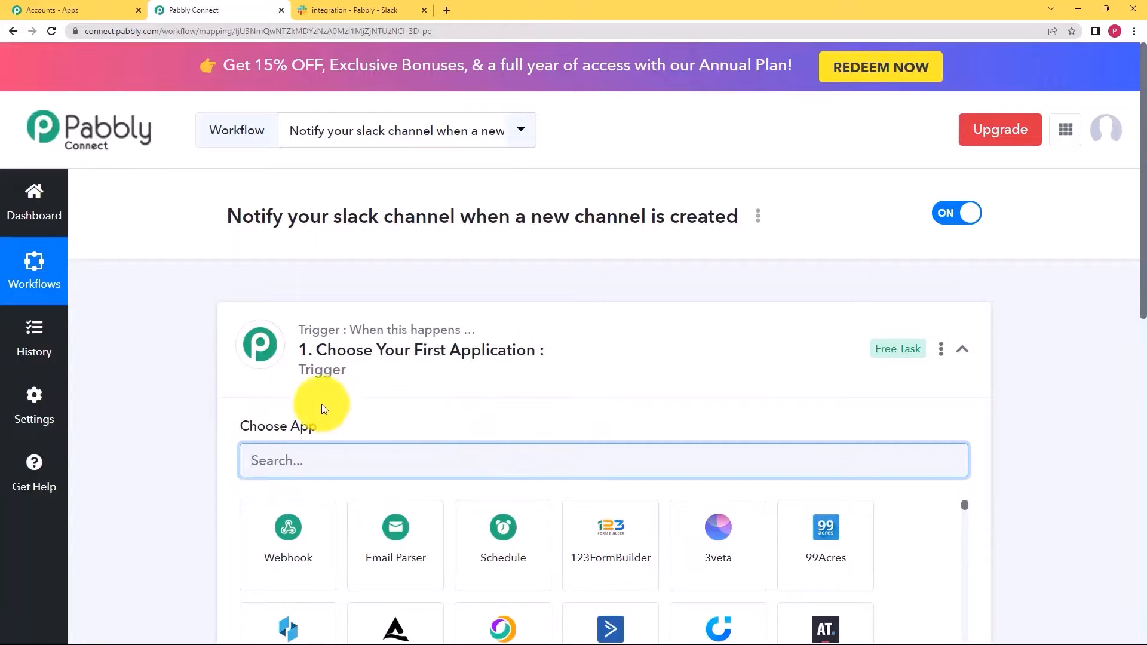
left_click(388, 346)
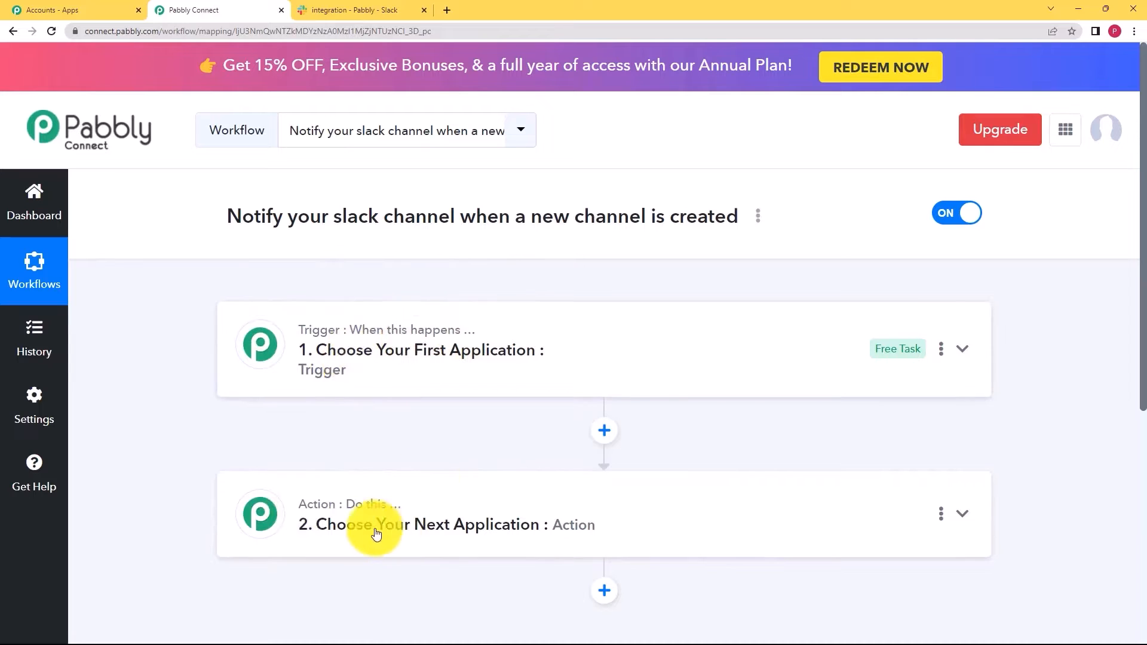
left_click(359, 361)
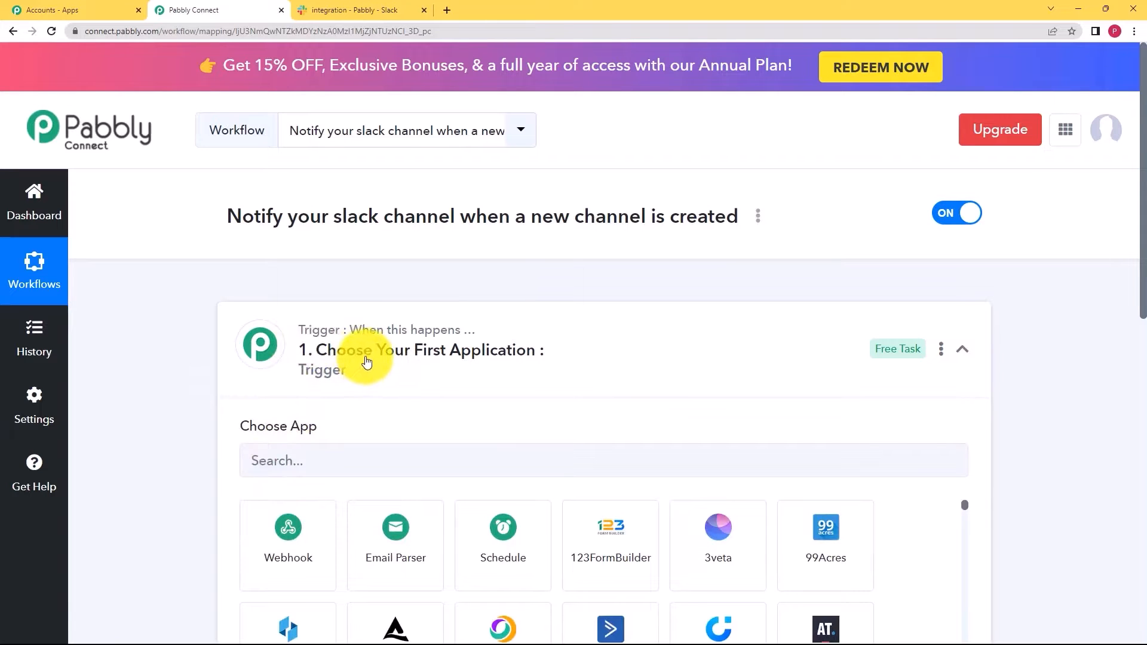
left_click(335, 354)
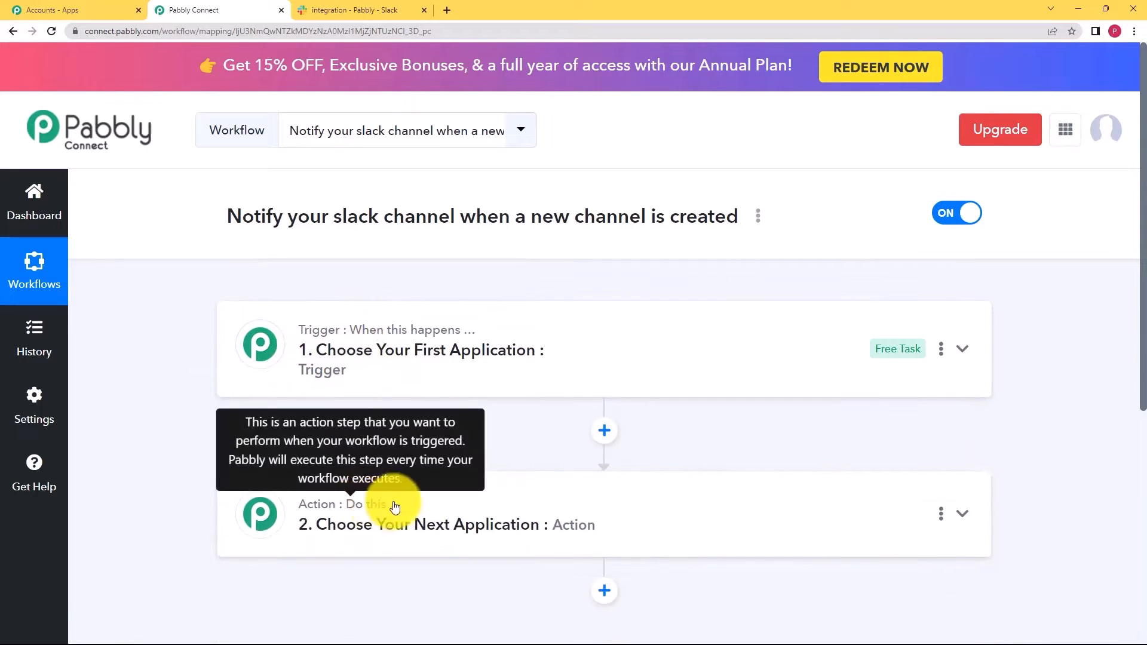
left_click(346, 393)
- Search 'slac' in Choose App and pick Slack as the trigger app
left_click(357, 469)
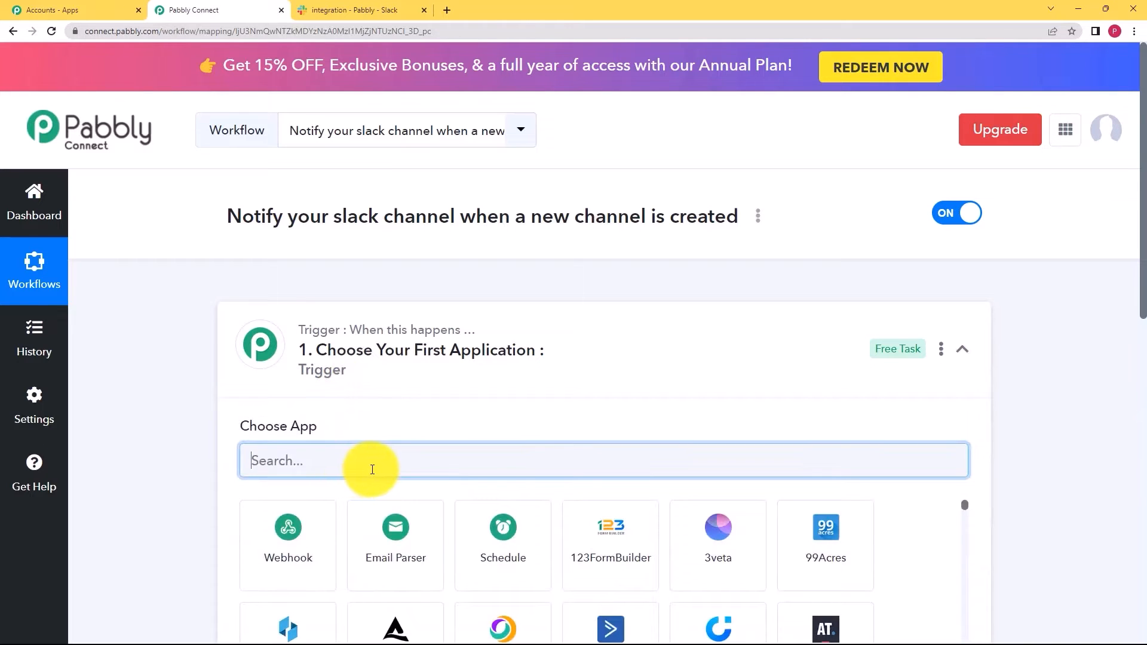
type("slack")
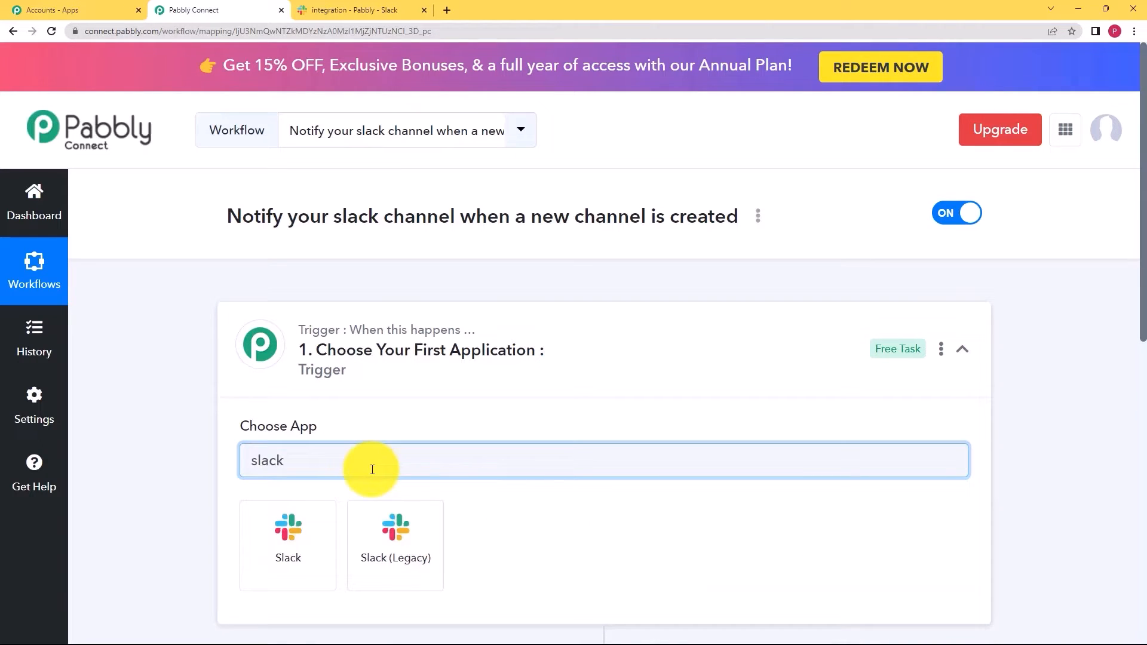
left_click(301, 547)
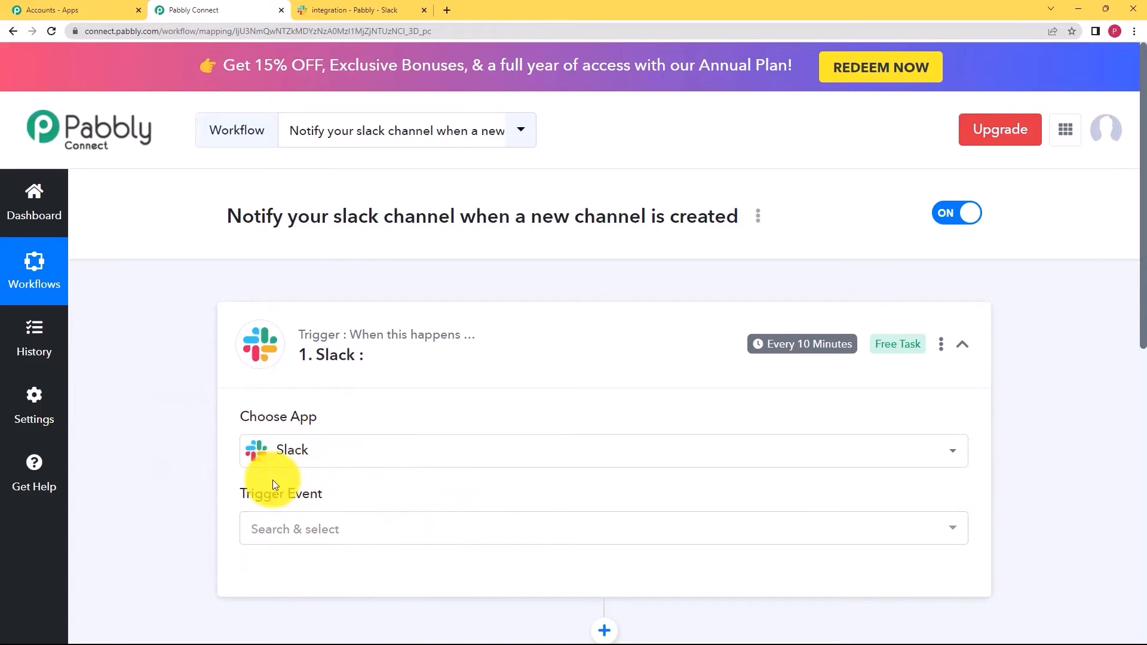
left_click(358, 10)
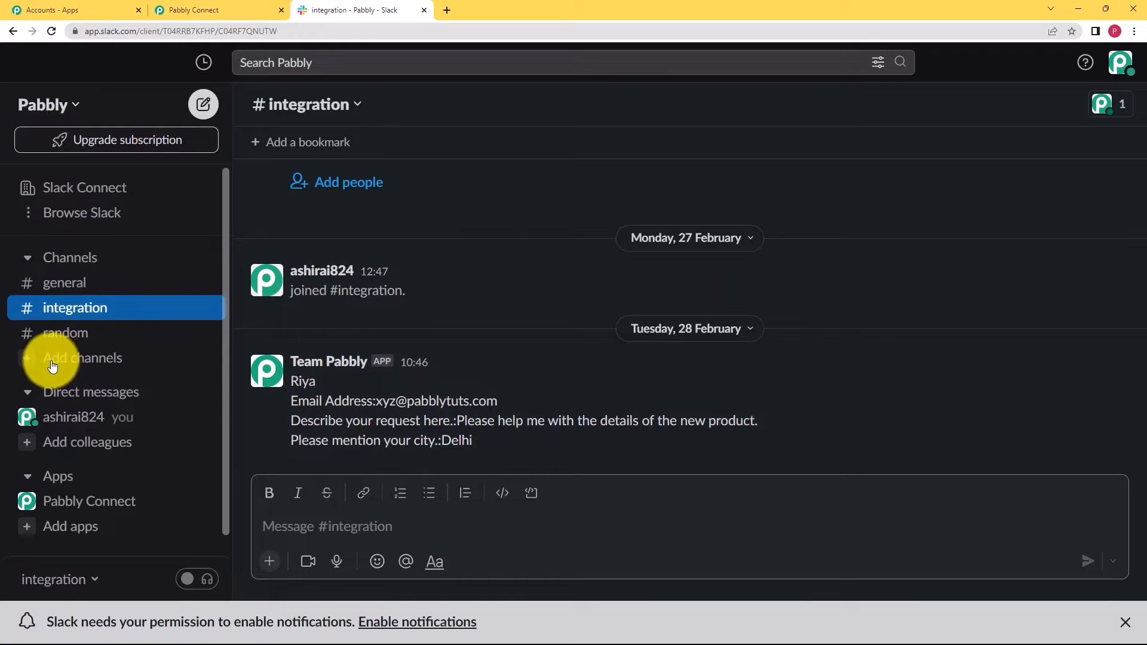
- Set the Slack trigger event to New Channel
left_click(212, 10)
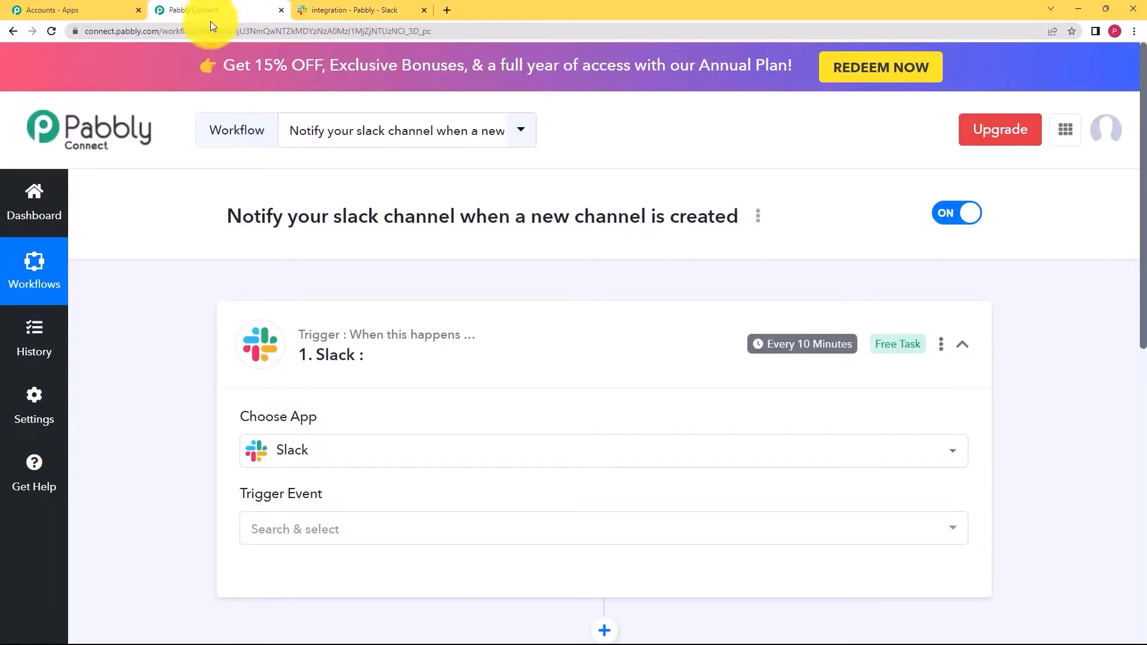
scroll(268, 389, "down", 3)
left_click(271, 352)
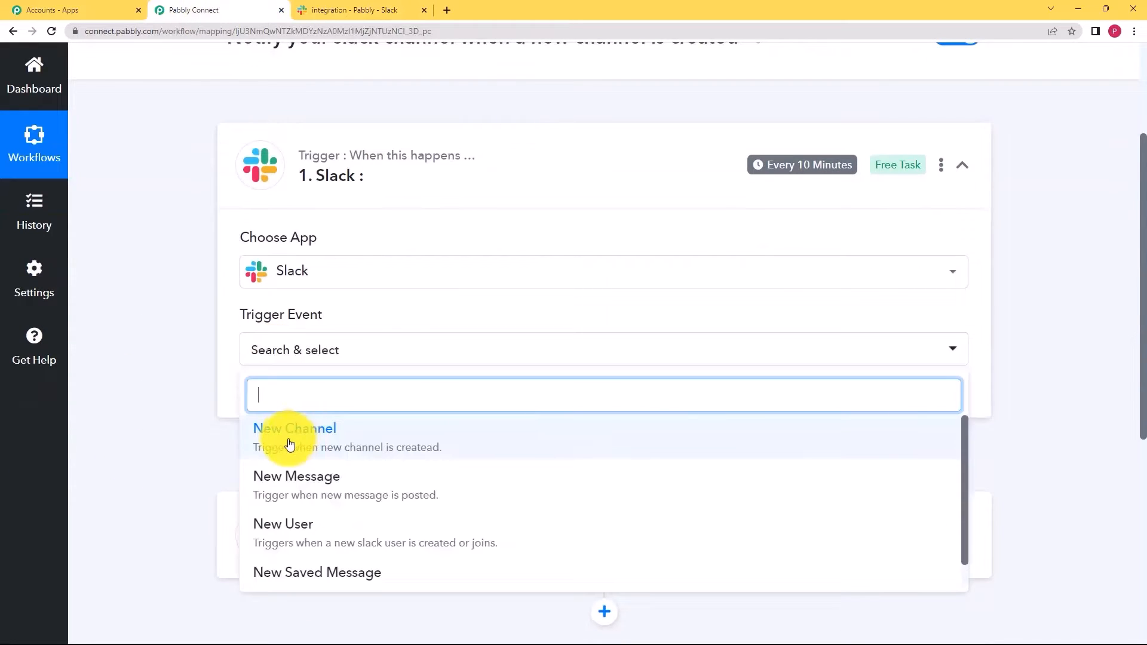
left_click(287, 441)
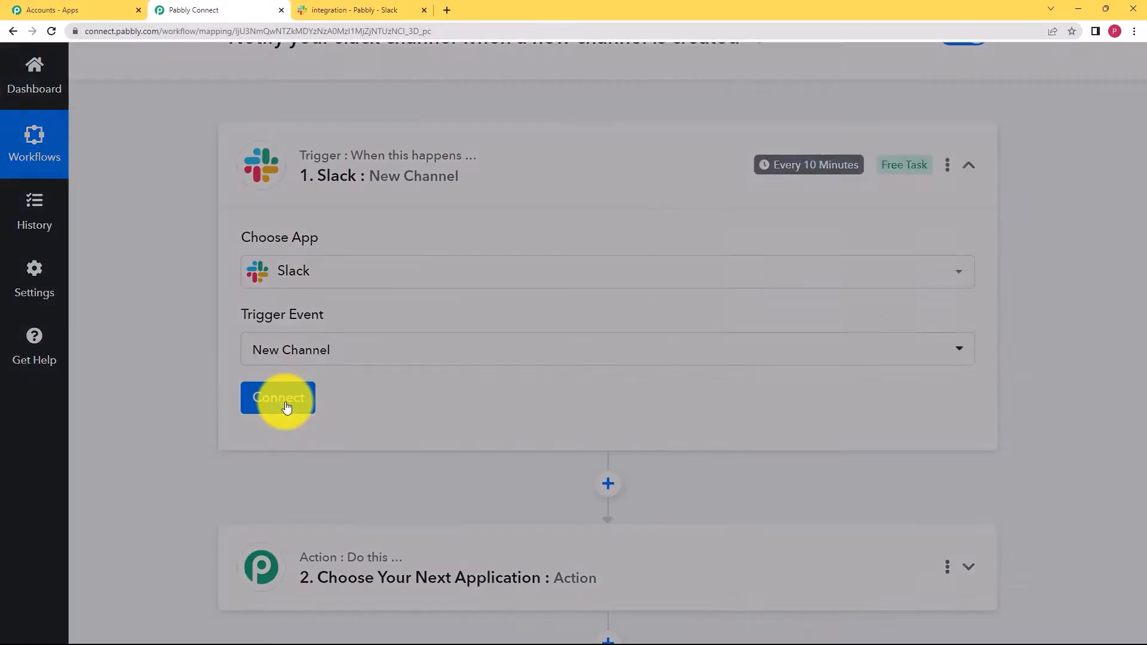
- Start a new Slack connection with Connect With Slack and open the token-type help article
left_click(286, 407)
left_click(597, 219)
left_click(586, 409)
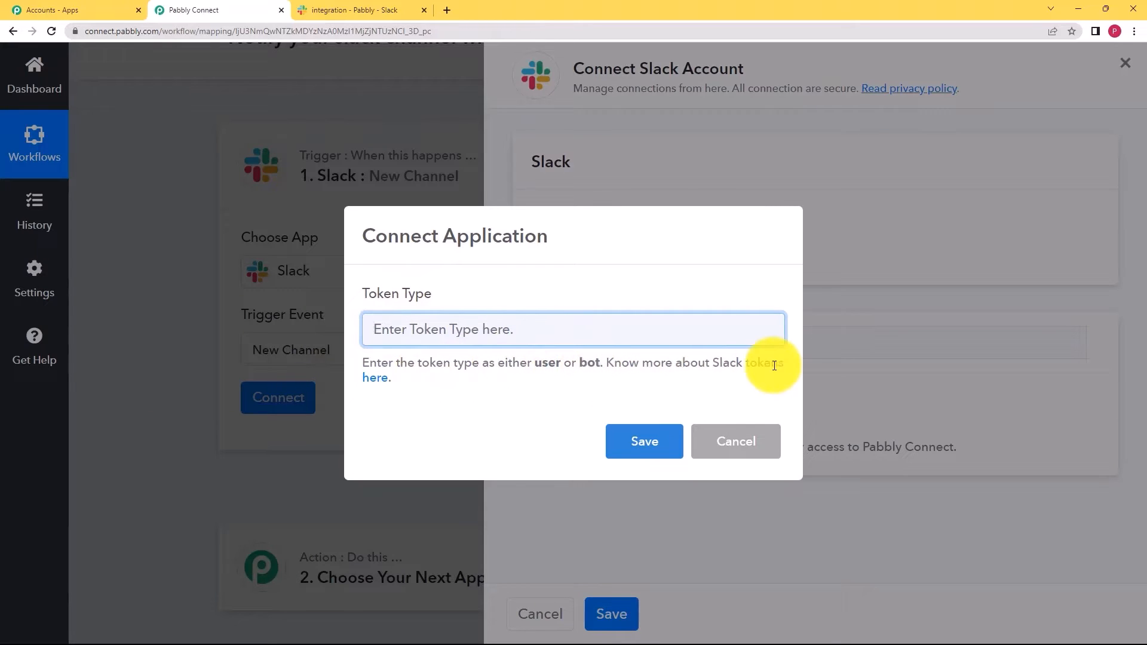
left_click(389, 383)
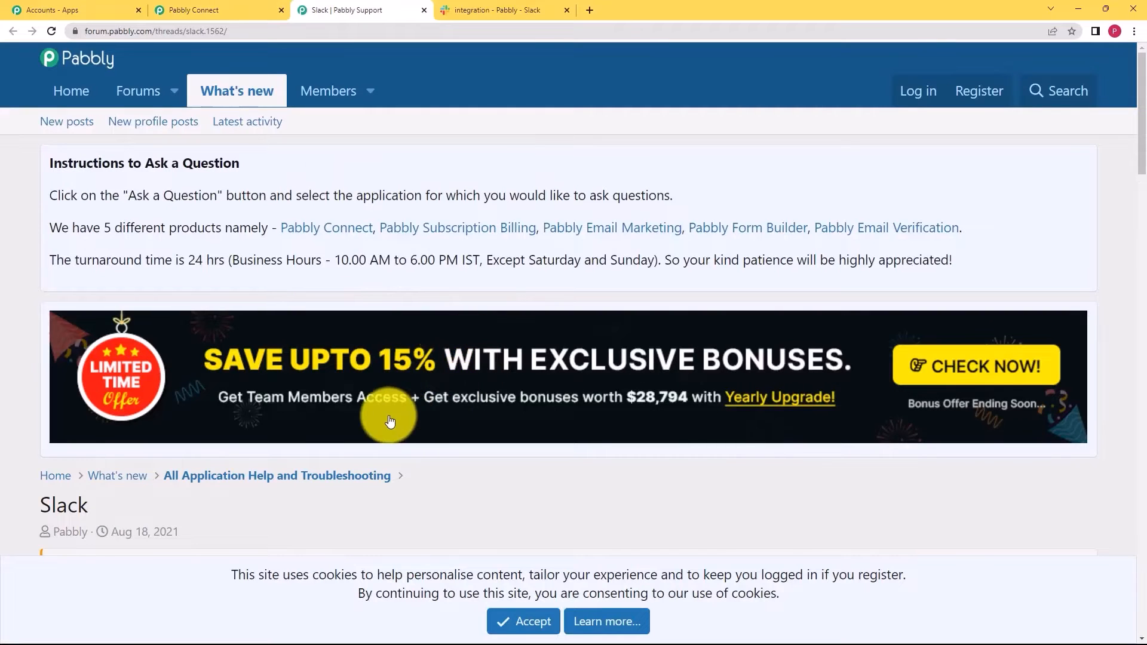
- Compare the forum's user and bot token permissions, noting Create Channel, then return to Token Type
scroll(359, 415, "down", 7)
scroll(287, 412, "down", 5)
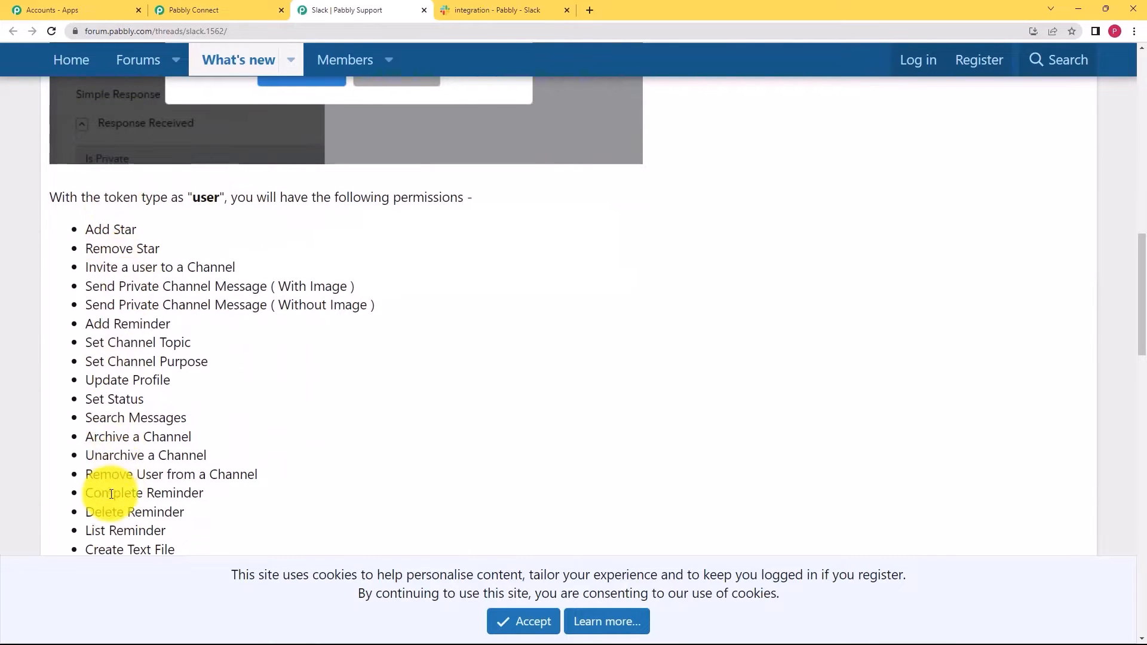
scroll(155, 410, "down", 3)
scroll(155, 406, "down", 8)
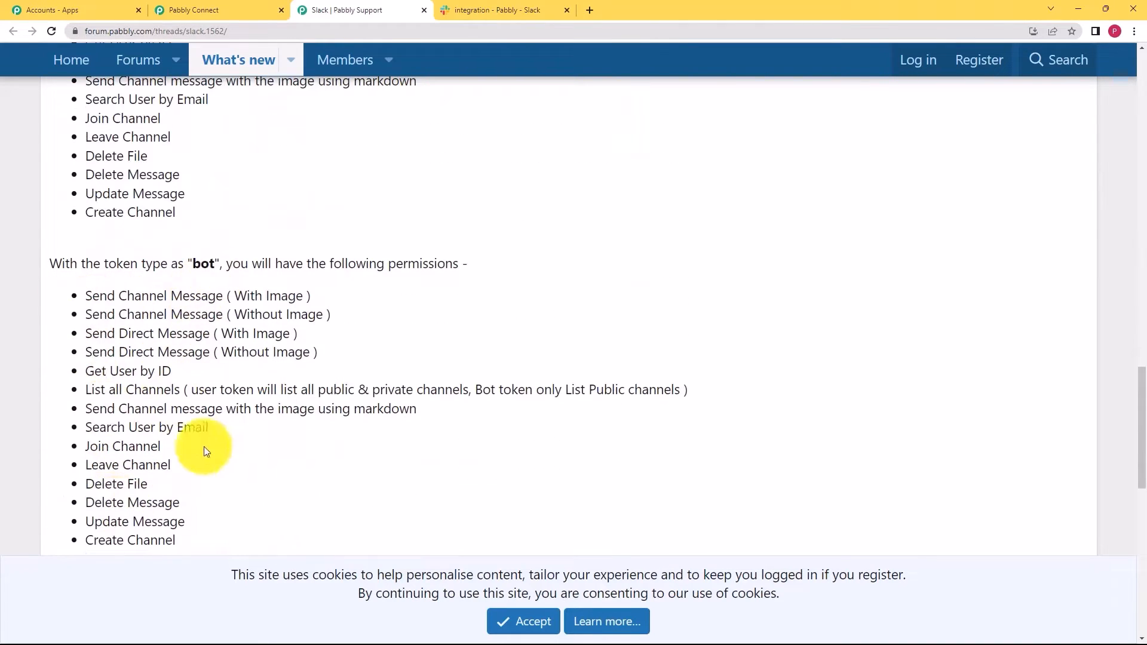
scroll(206, 448, "up", 8)
scroll(206, 448, "up", 2)
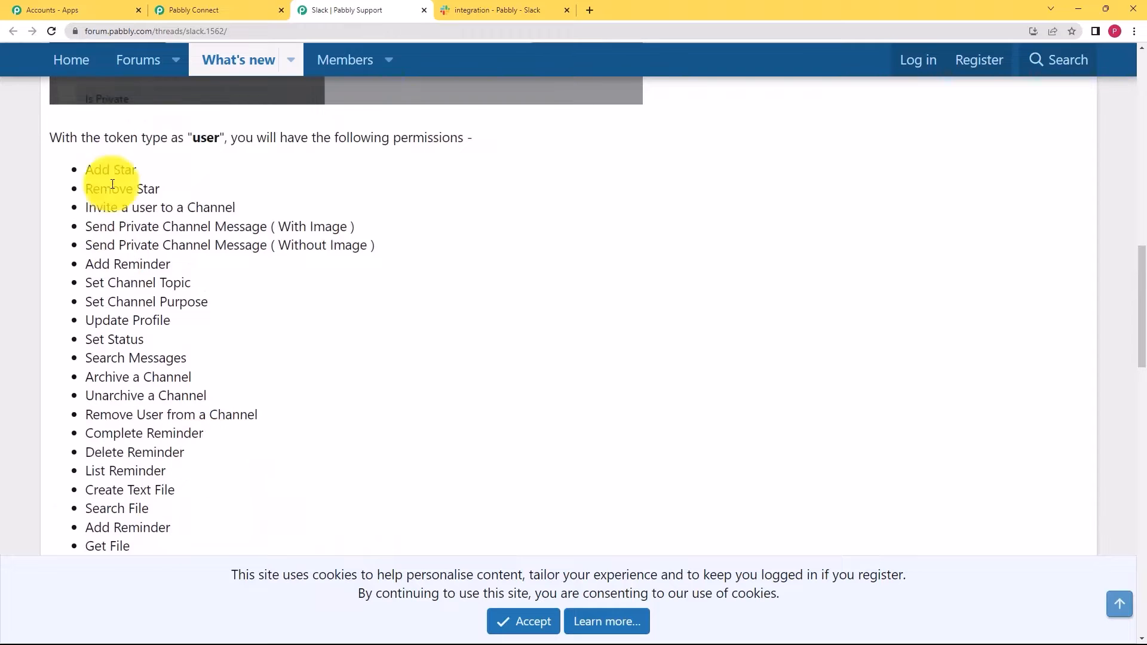
scroll(150, 346, "down", 3)
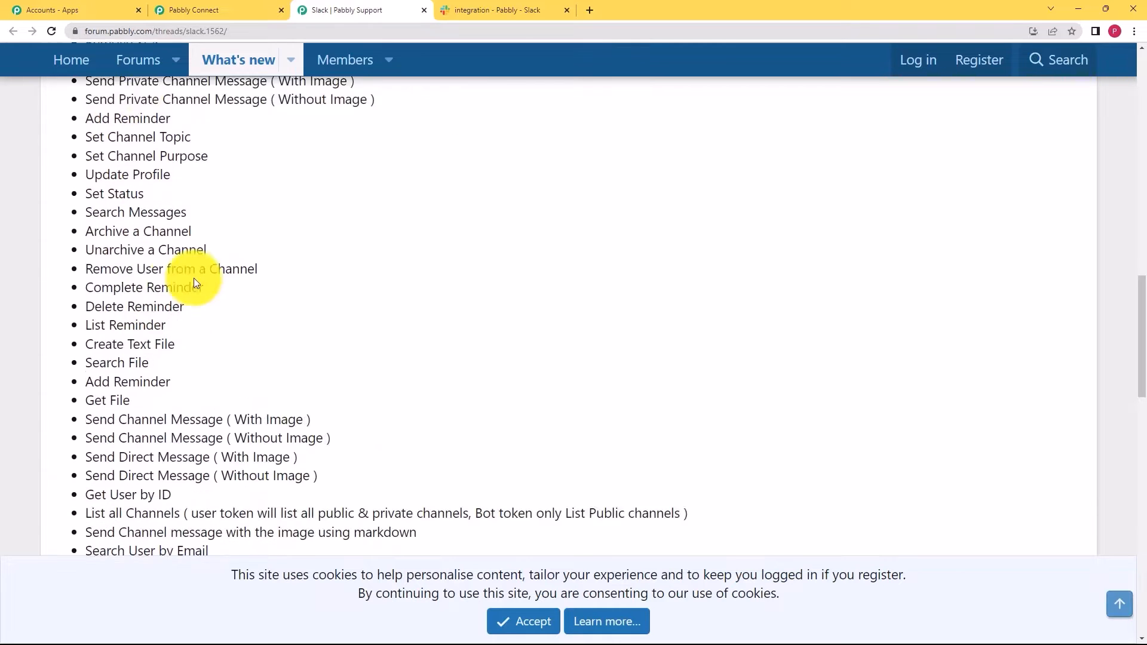
scroll(188, 349, "down", 2)
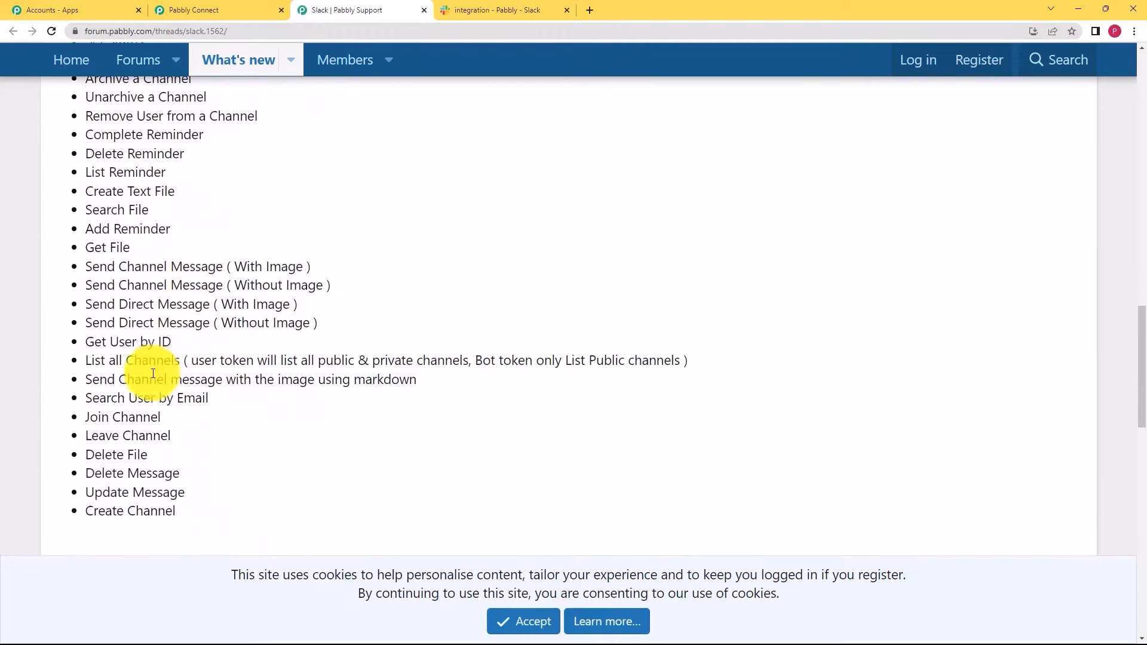
left_click_drag(87, 512, 178, 514)
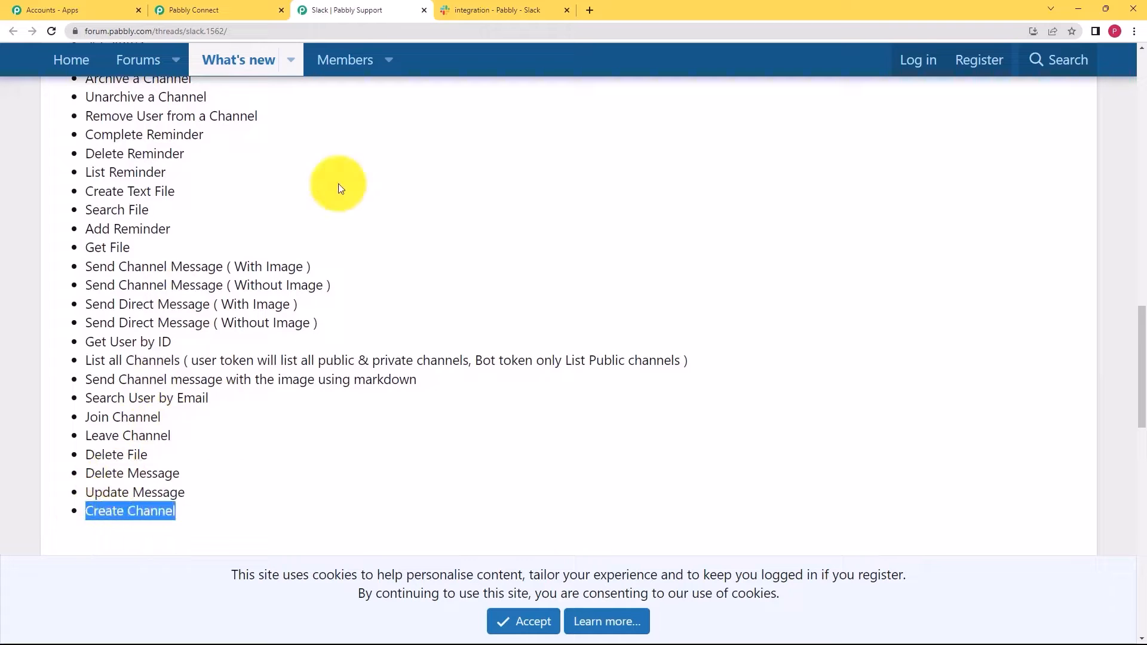
left_click(230, 10)
left_click(420, 341)
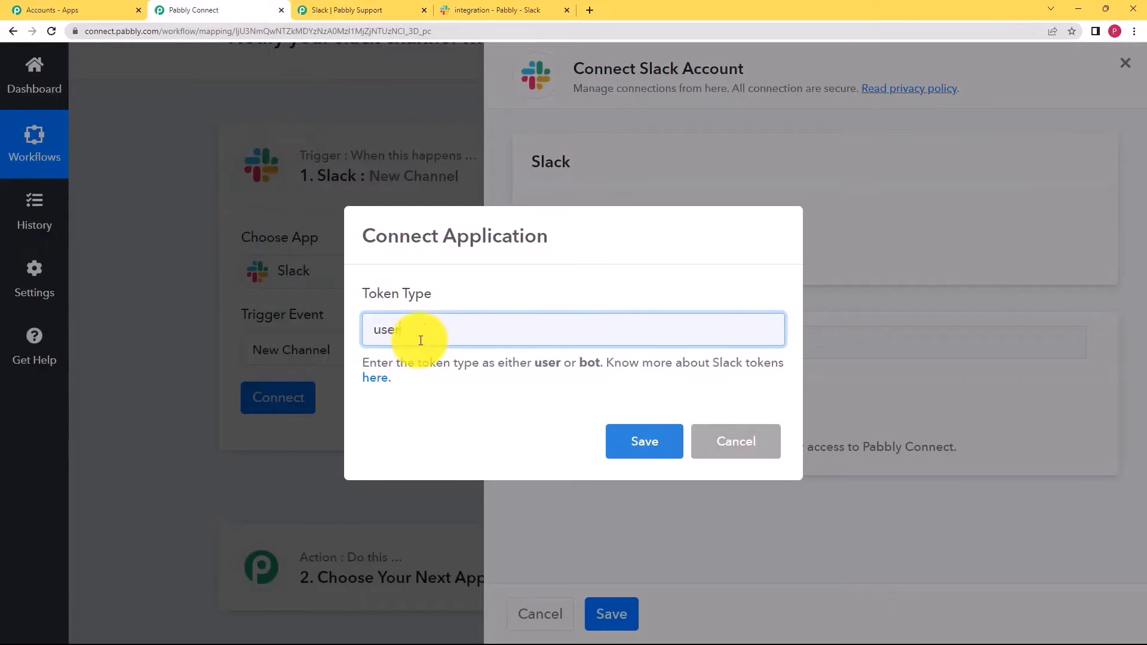
- Save the 'user' token type and allow Pabbly Connect access to the Slack workspace
left_click(642, 441)
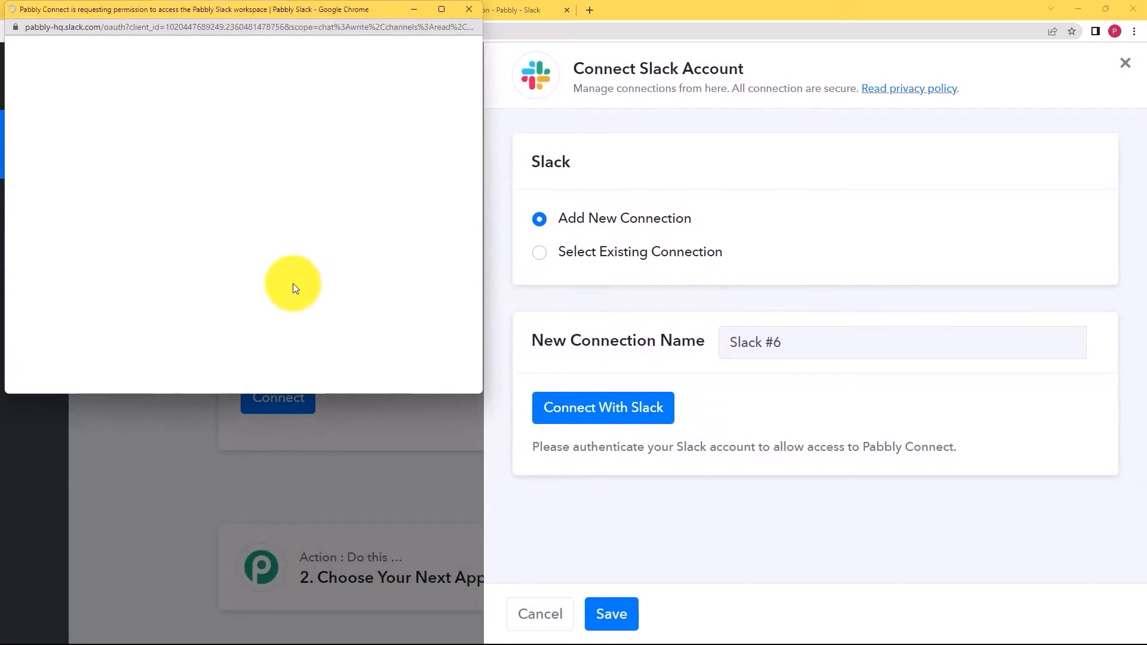
scroll(288, 290, "down", 8)
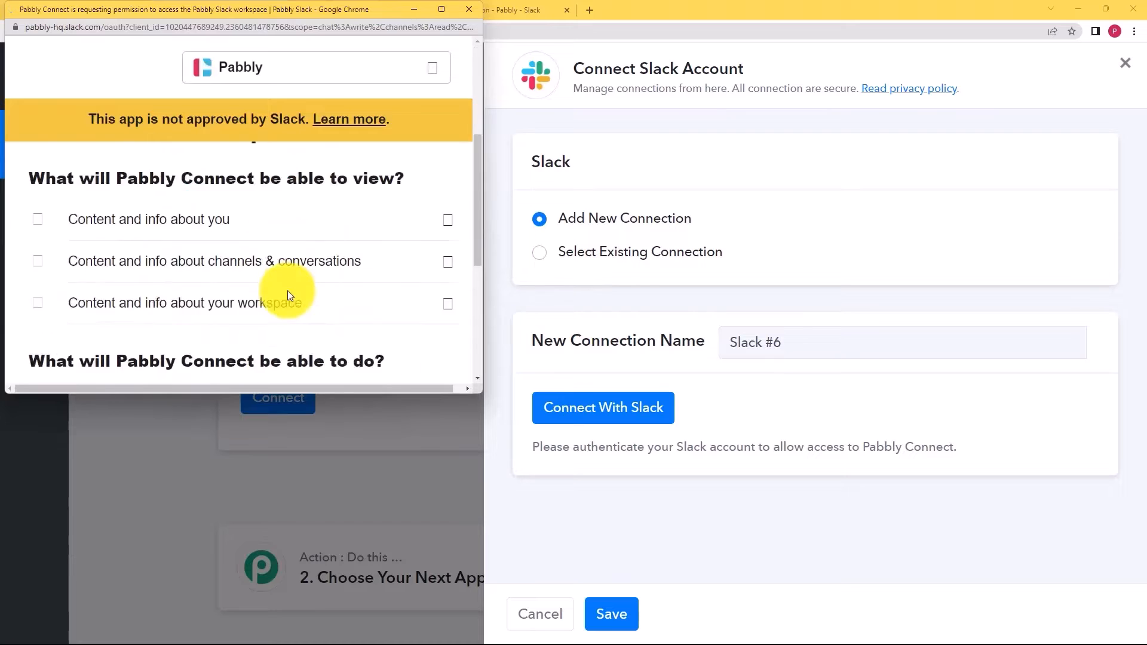
scroll(288, 281, "down", 4)
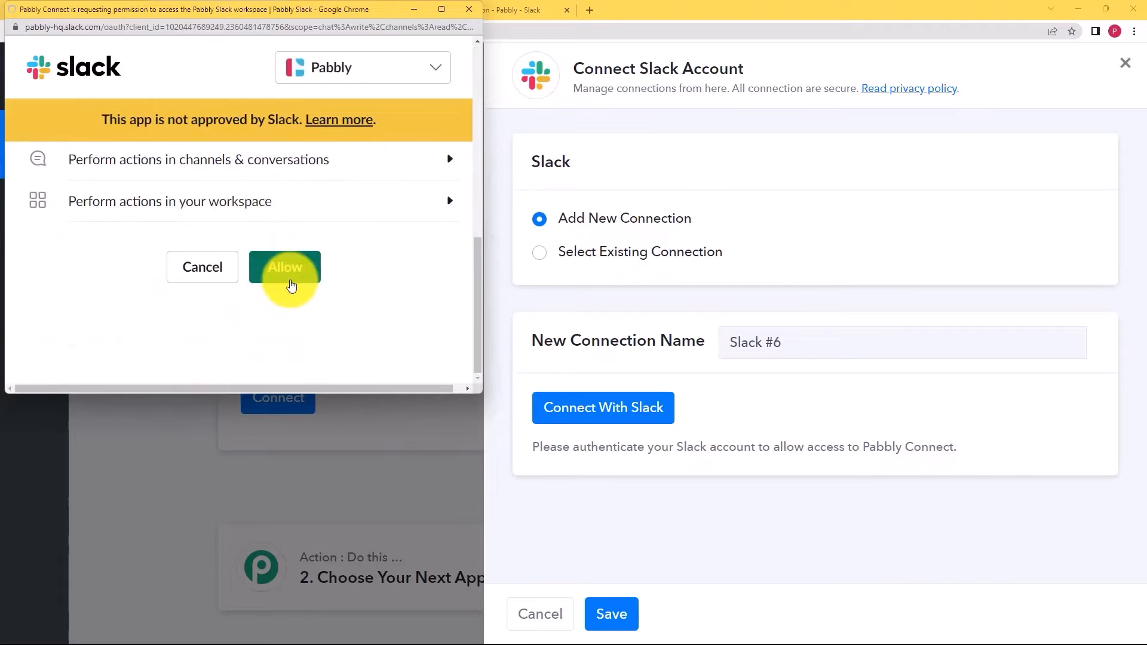
left_click(292, 269)
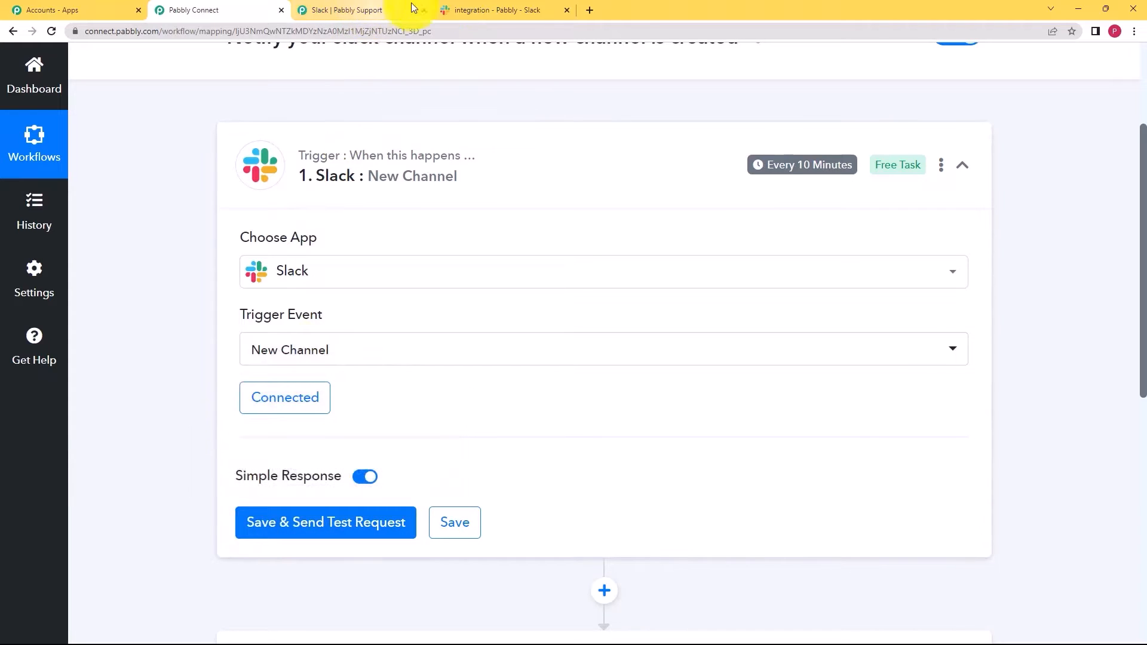
left_click(479, 7)
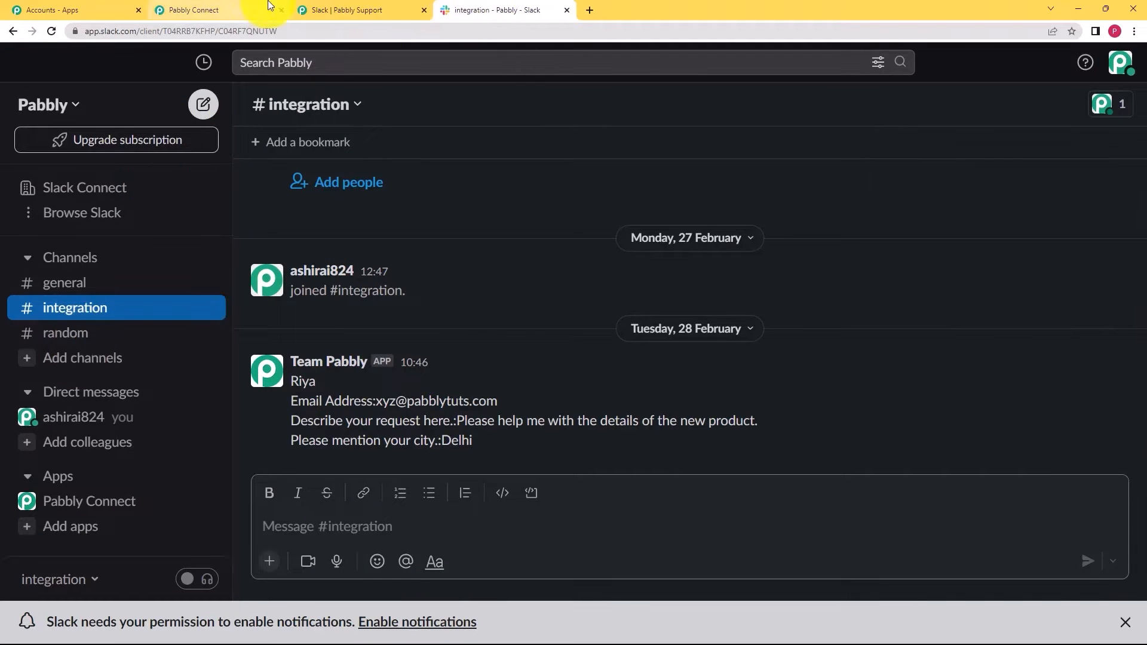
- Create Slack channel 'latestdetails' with description 'All the new details will be updated over here.'
left_click(197, 10)
left_click(321, 523)
left_click(501, 9)
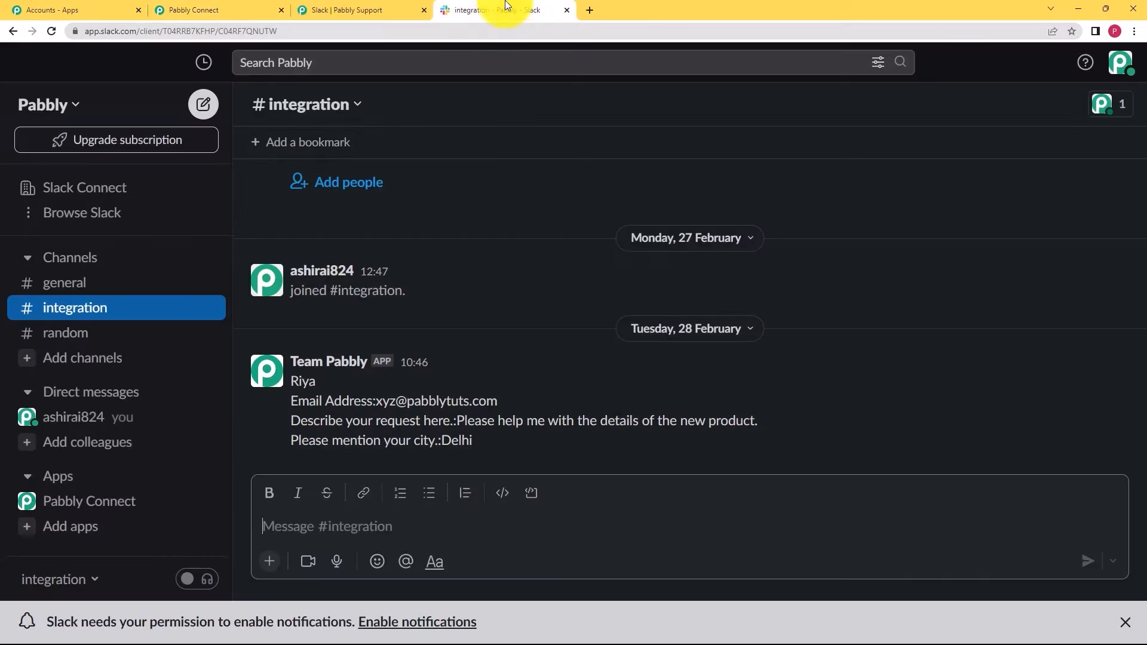
left_click(130, 366)
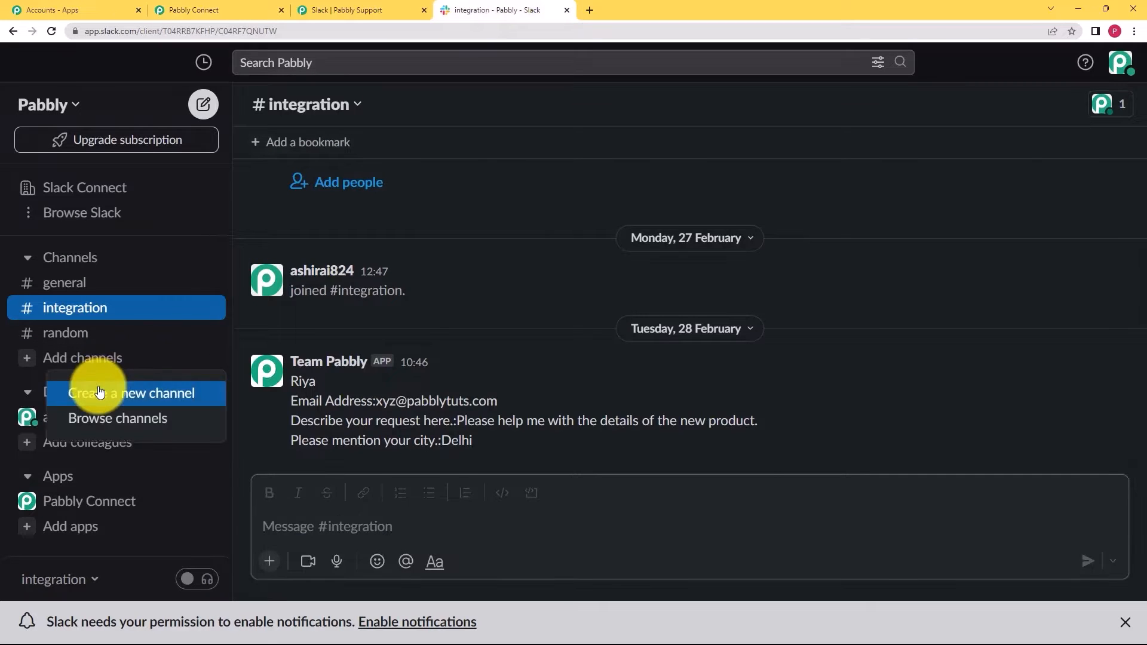
left_click(105, 392)
left_click(389, 289)
type("latestdetails")
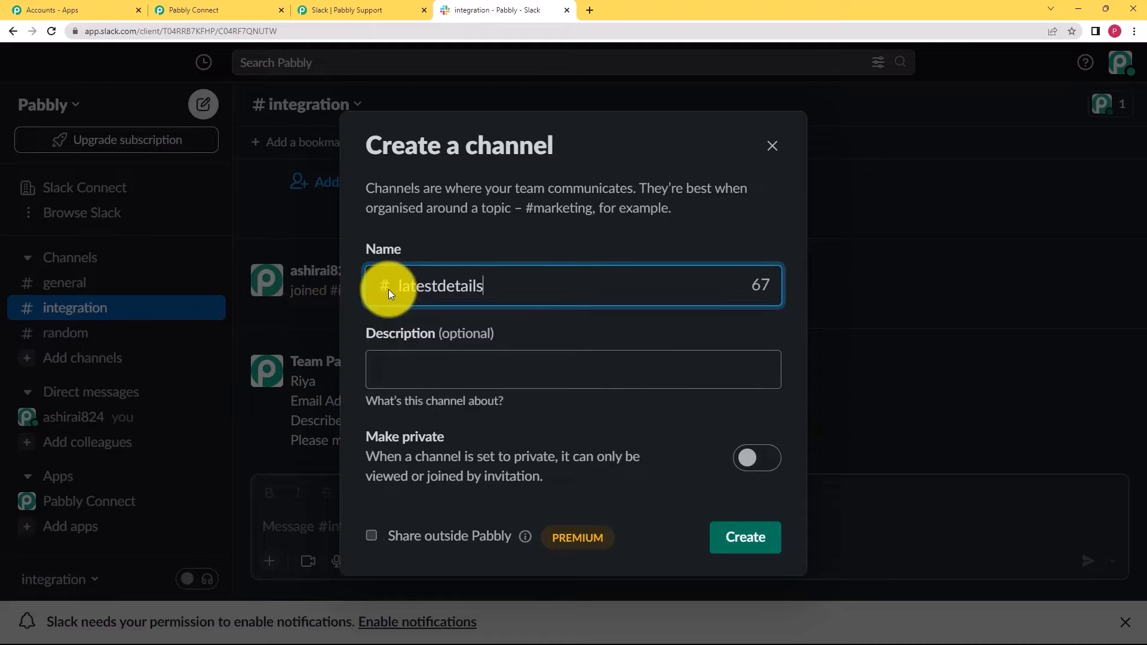
left_click(410, 366)
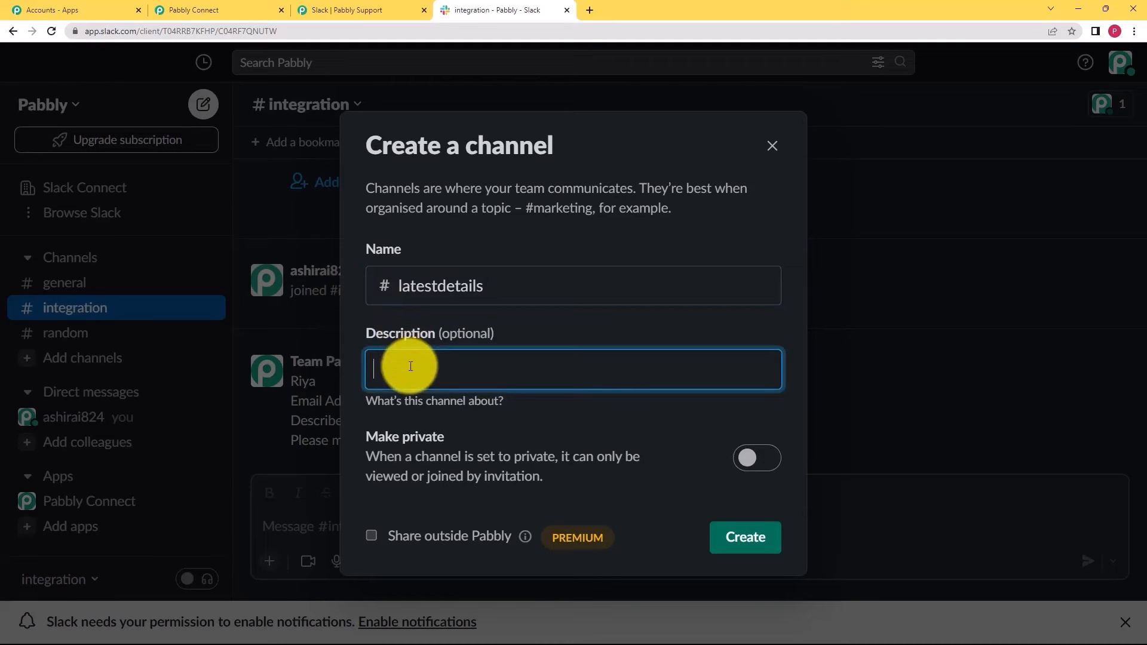
type("All the new details will be updated over here.")
left_click(744, 537)
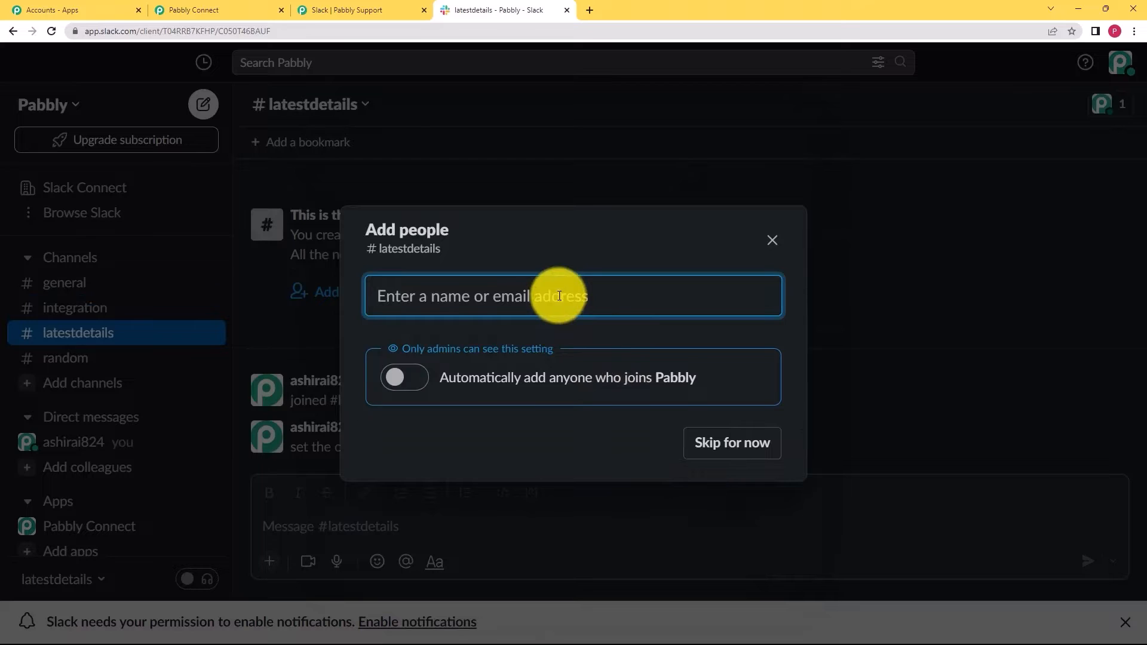
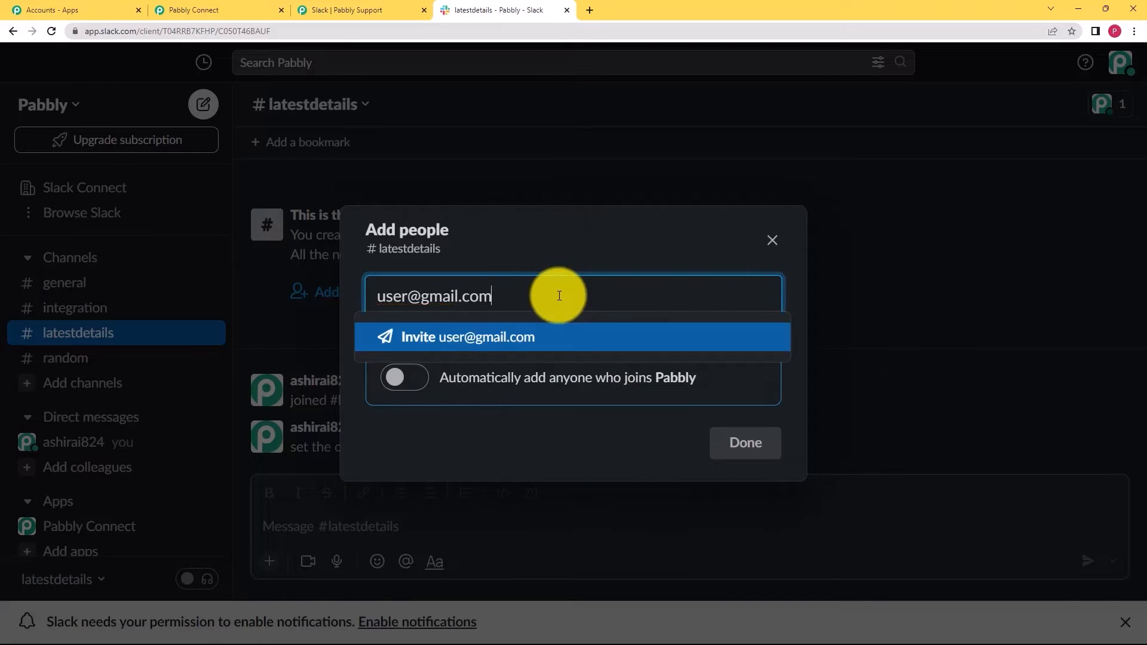
- Invite a colleague to latestdetails by their e-mail address, then return to Pabbly Connect
left_click(567, 350)
left_click(726, 441)
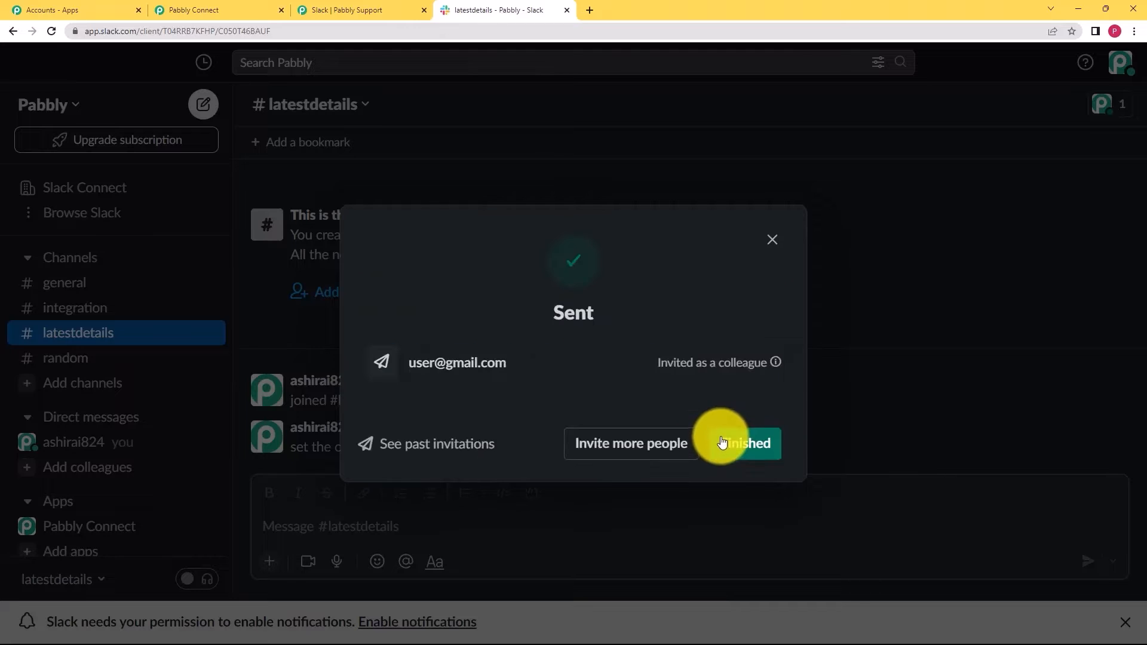
left_click(745, 443)
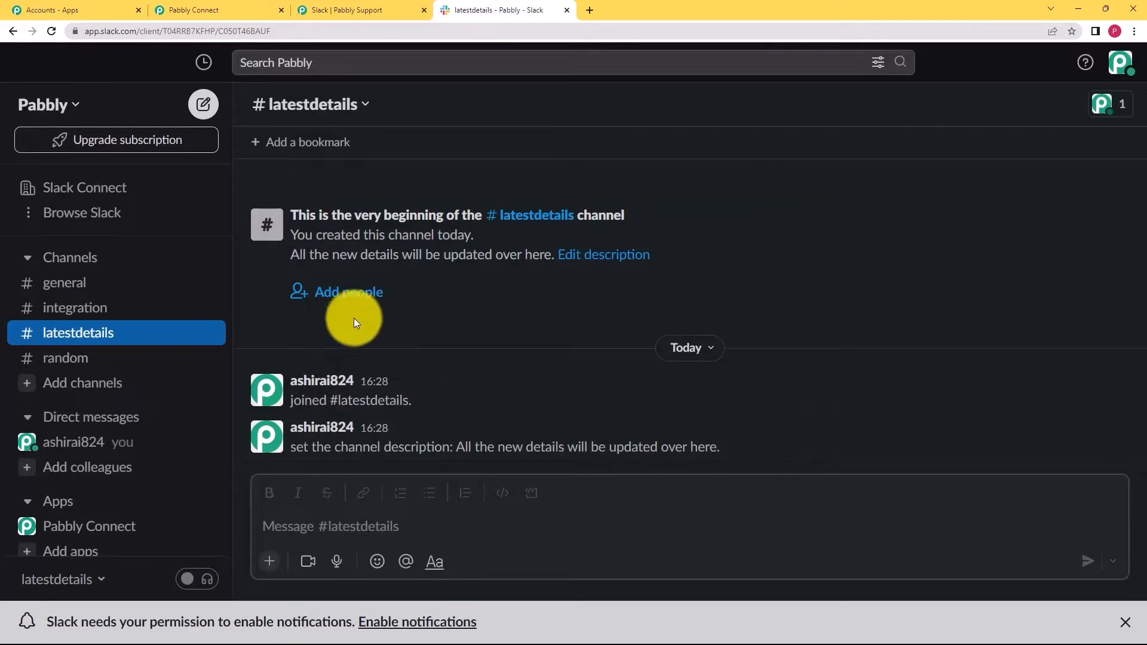
left_click(192, 9)
- Resend the New Channel test request and check the latestdetails Name and Purpose Value in the response
left_click(257, 522)
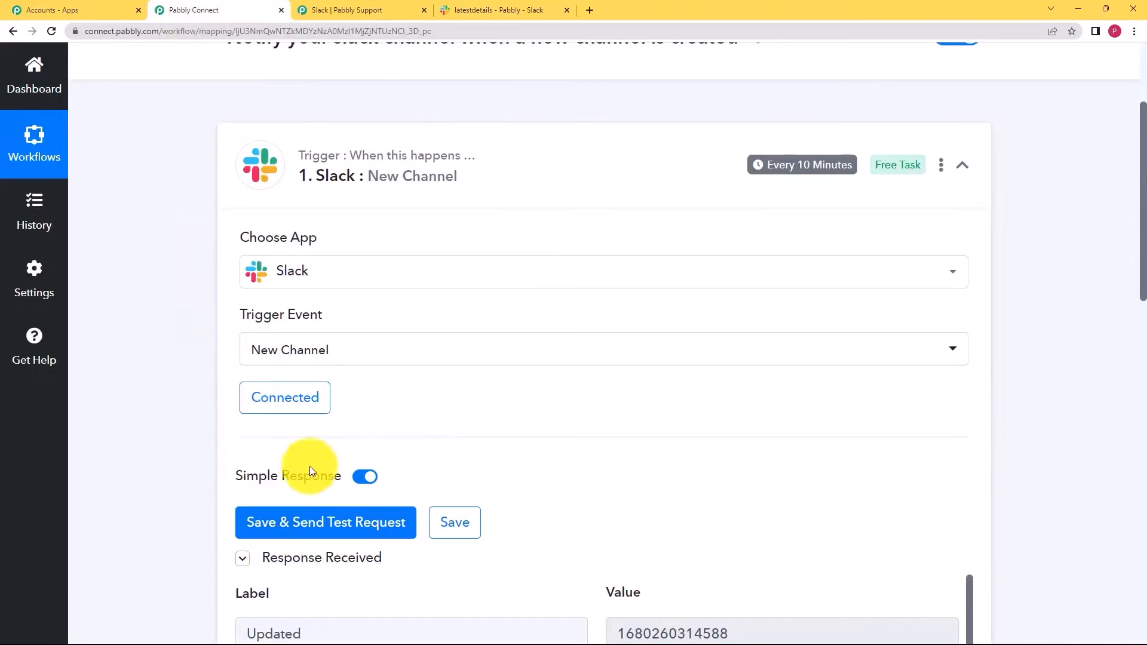
scroll(228, 456, "down", 5)
scroll(229, 456, "down", 2)
scroll(627, 382, "down", 4)
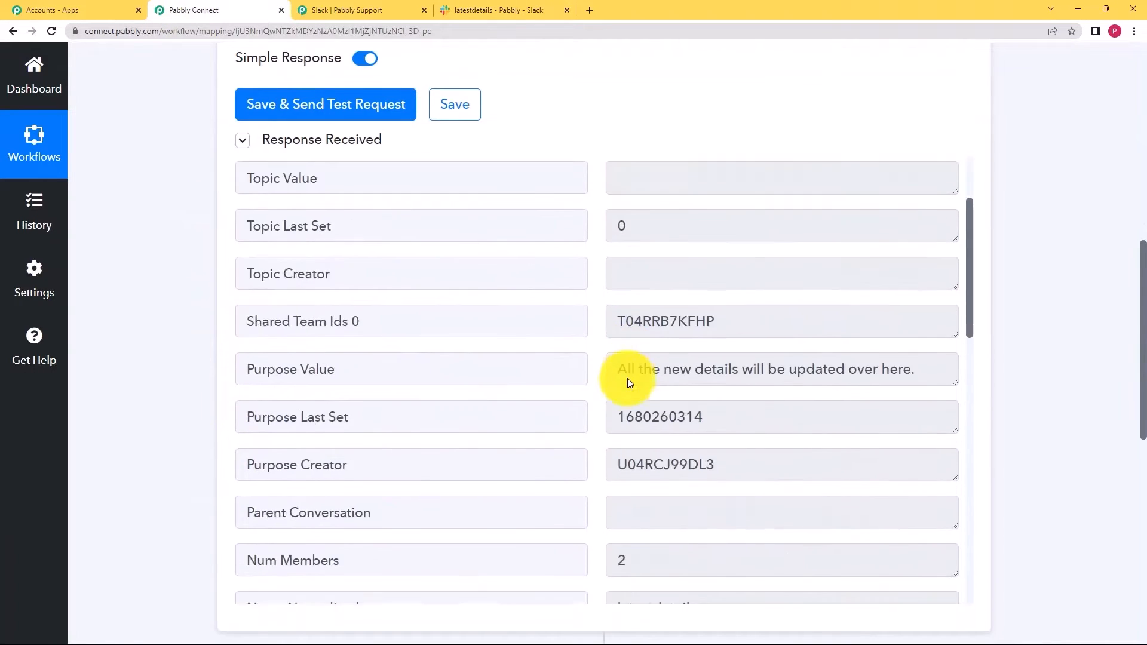
left_click_drag(621, 271, 923, 259)
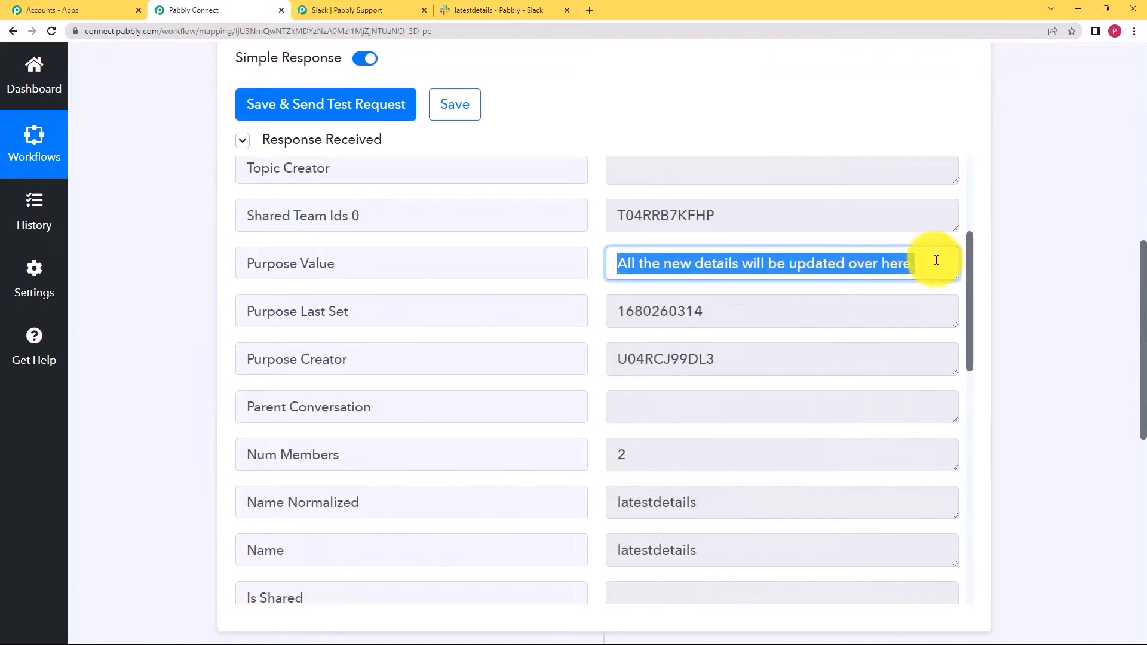
scroll(630, 349, "down", 2)
left_click_drag(705, 382, 575, 405)
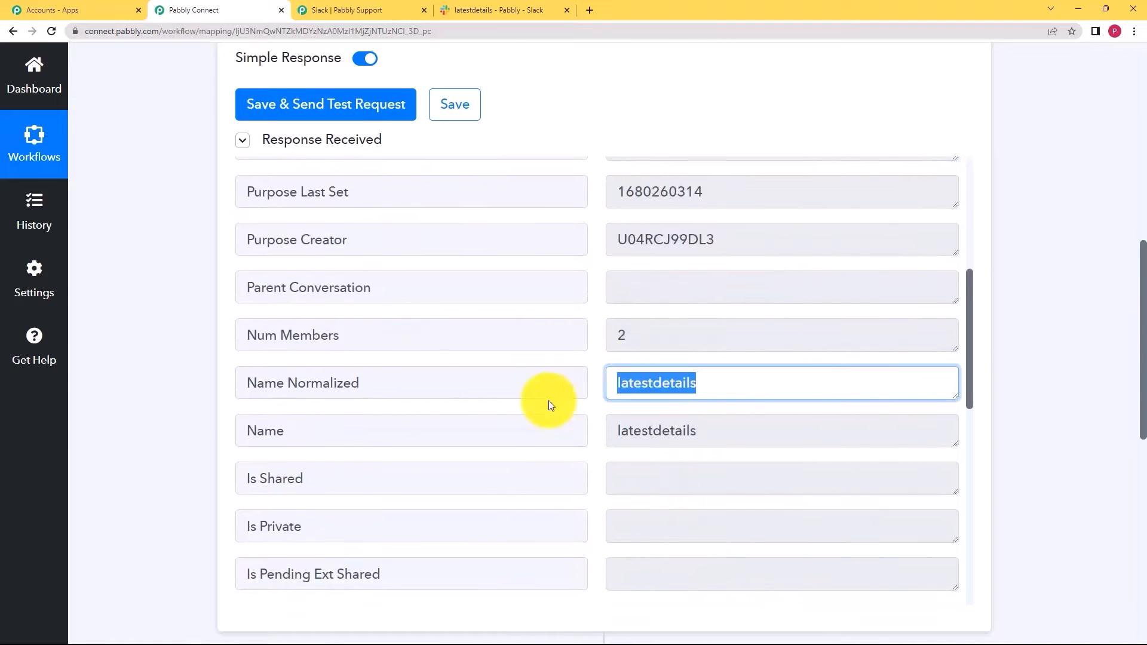
scroll(201, 409, "down", 5)
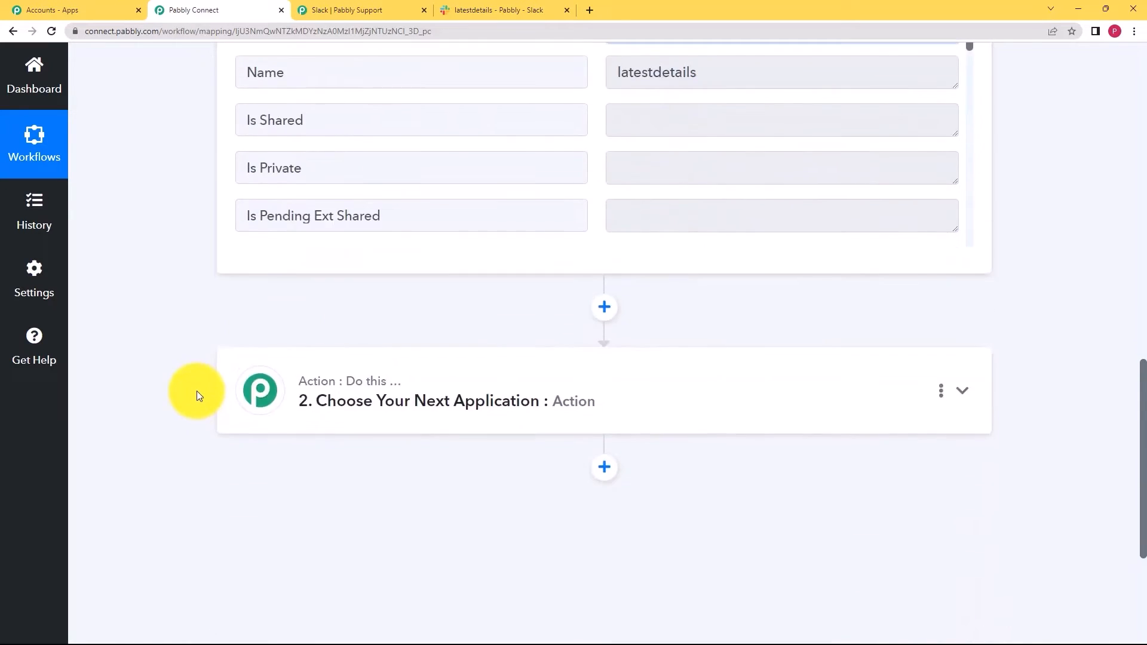
scroll(197, 396, "up", 12)
left_click(499, 307)
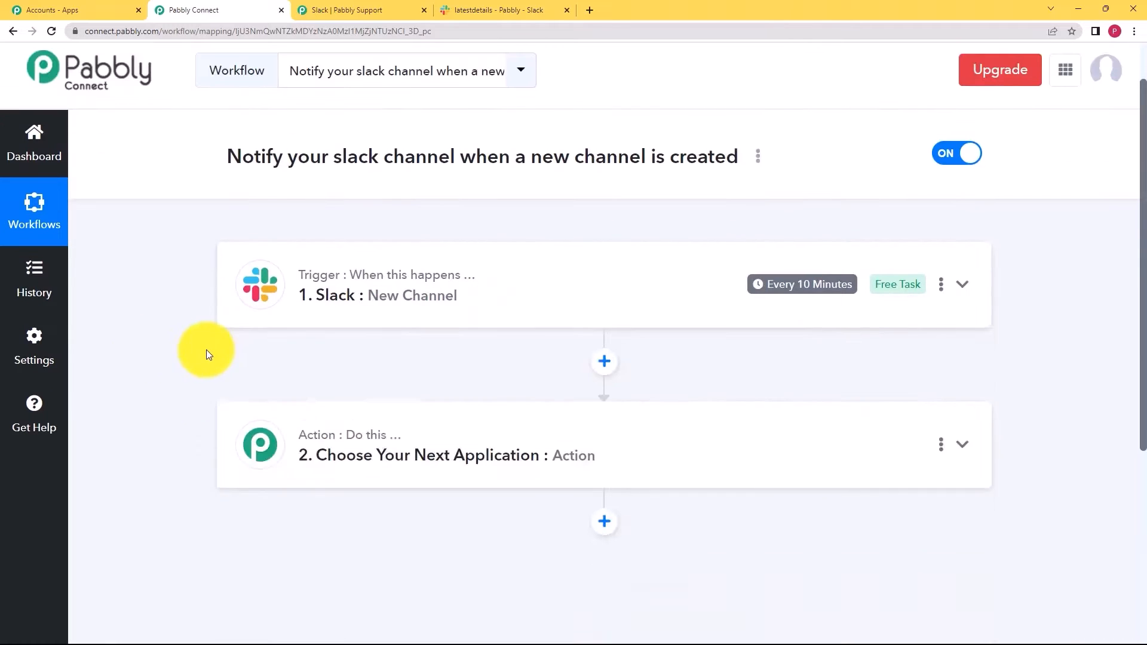
scroll(185, 350, "down", 2)
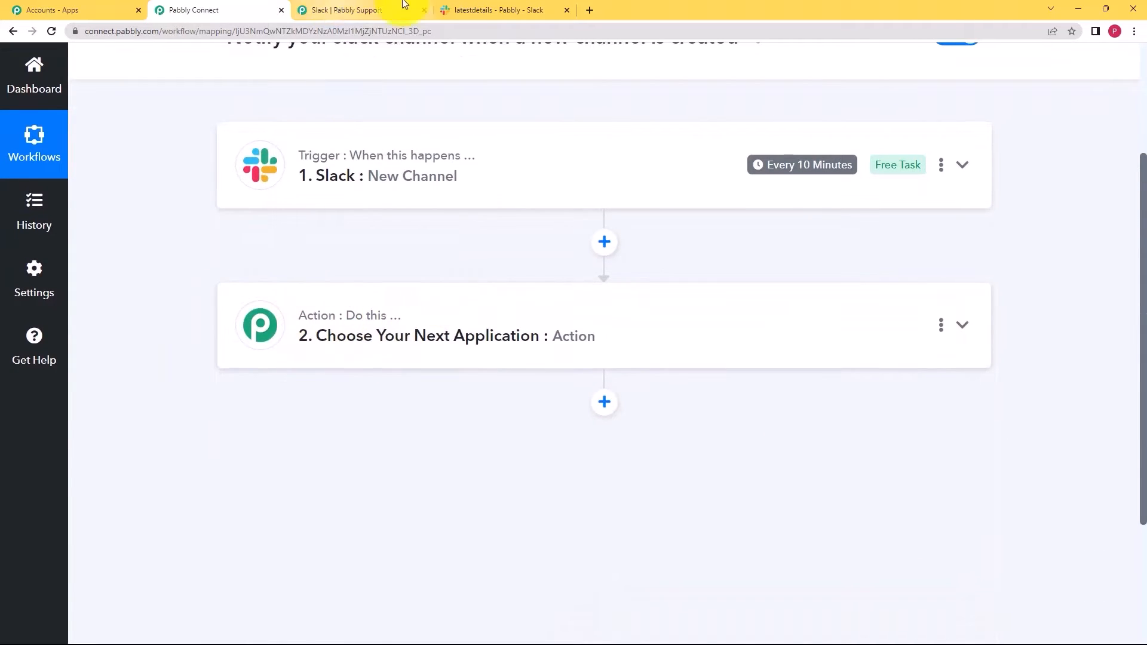
left_click(475, 9)
- Make the action step Slack, found by searching 'slack', with the Send Channel Message event
left_click(74, 307)
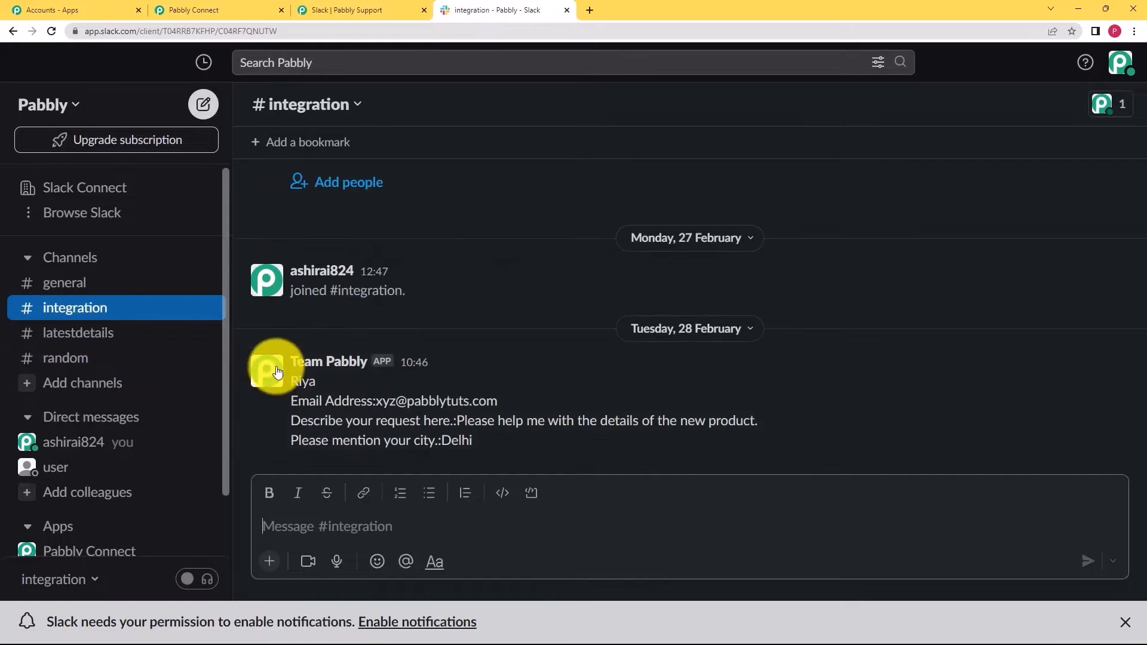
left_click(194, 10)
left_click(381, 335)
left_click(384, 430)
type("slack")
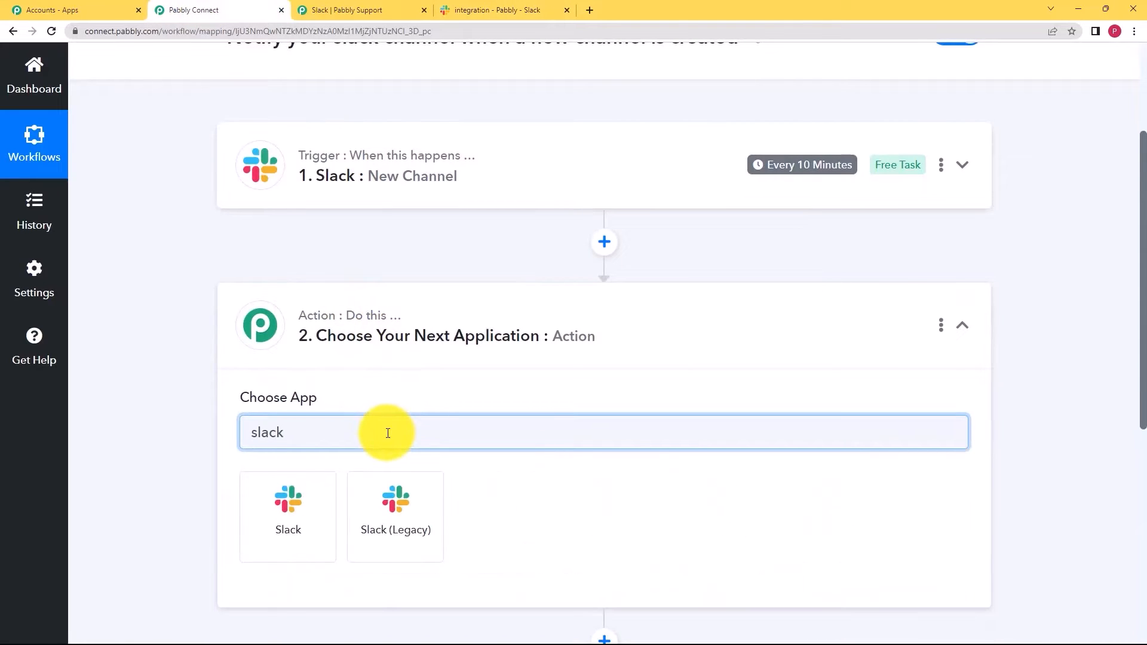
left_click(302, 486)
left_click(430, 504)
left_click(409, 166)
scroll(159, 449, "down", 3)
left_click(315, 377)
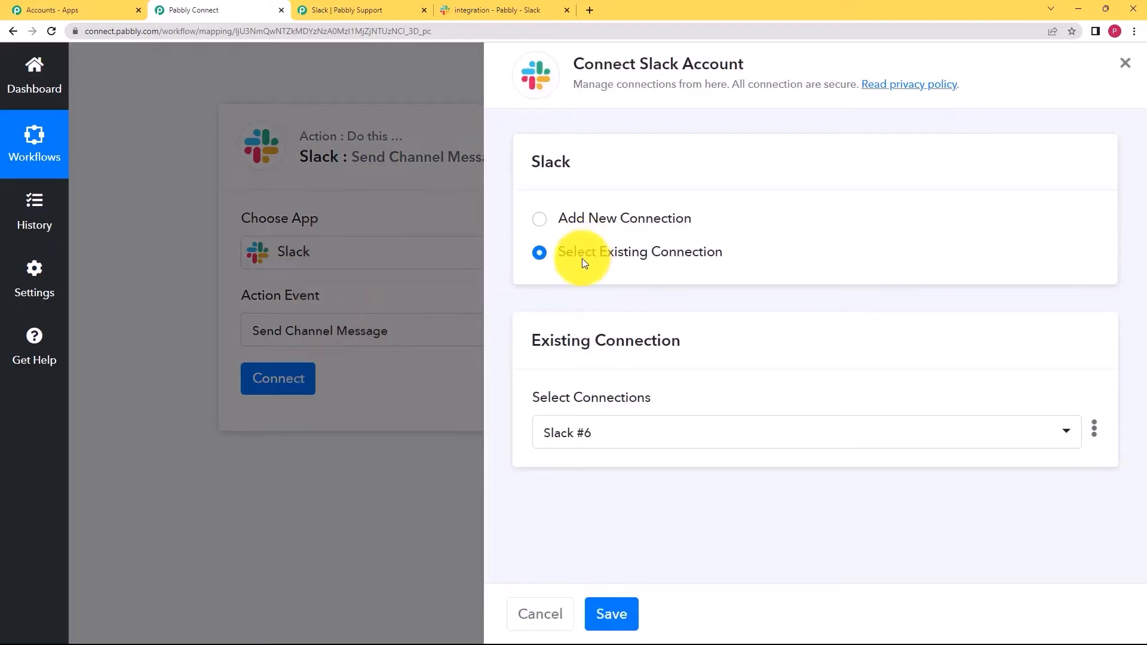
- Save the existing Slack #6 connection for the action
left_click(630, 618)
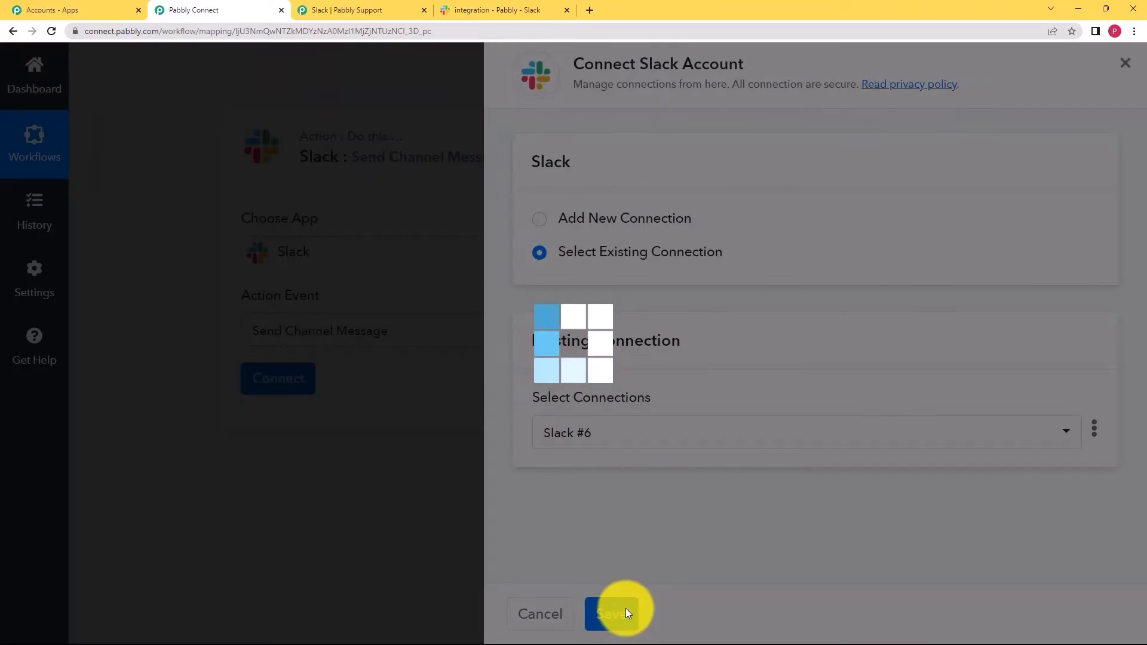
scroll(153, 385, "down", 2)
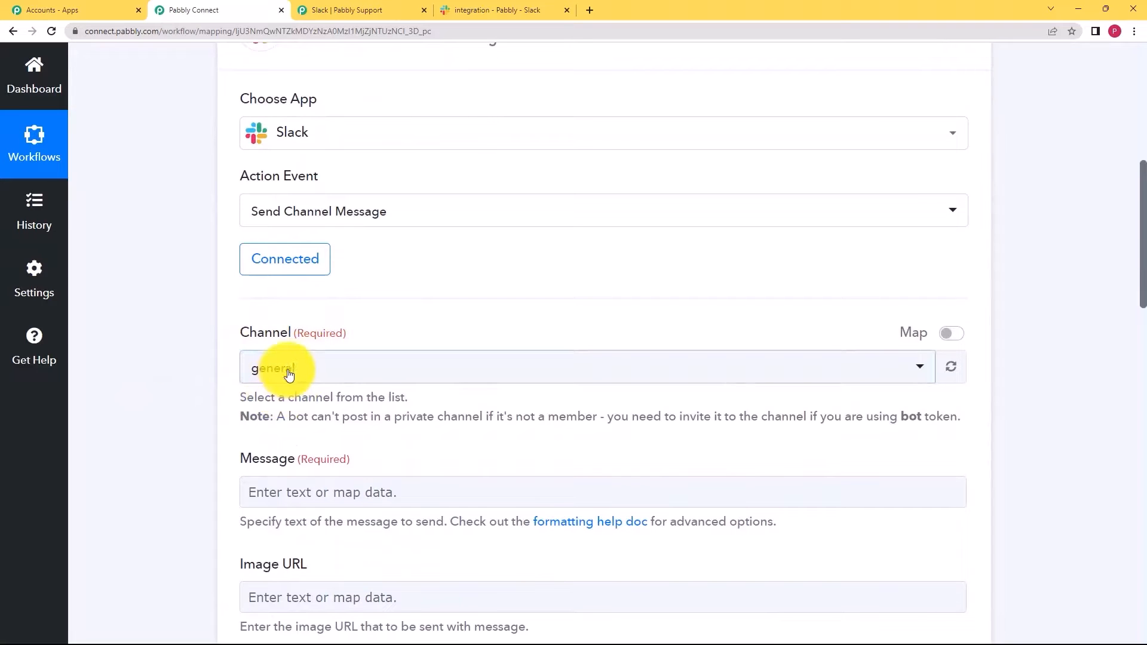
- Choose integration as the Slack action's Channel instead of general
left_click(288, 374)
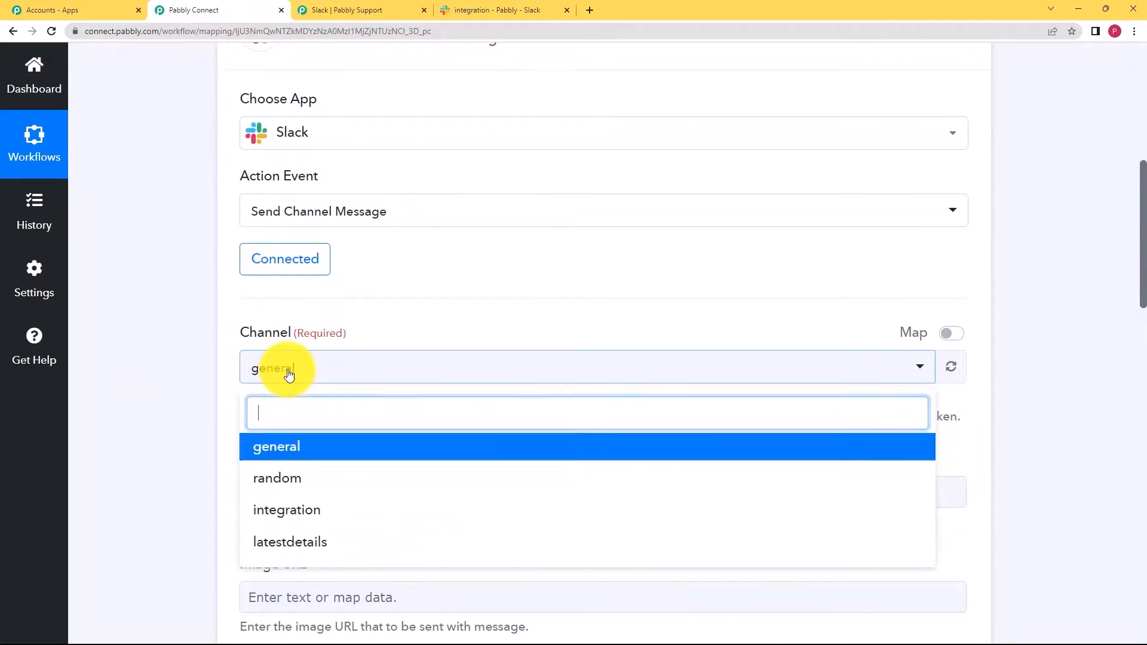
left_click(278, 512)
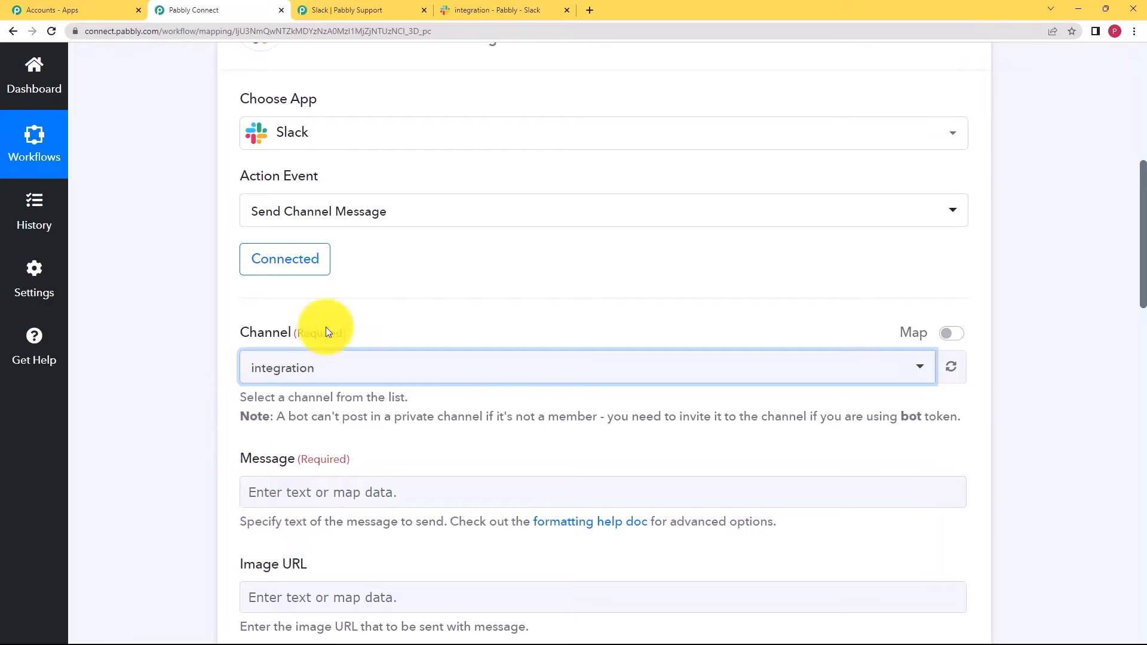
left_click(505, 10)
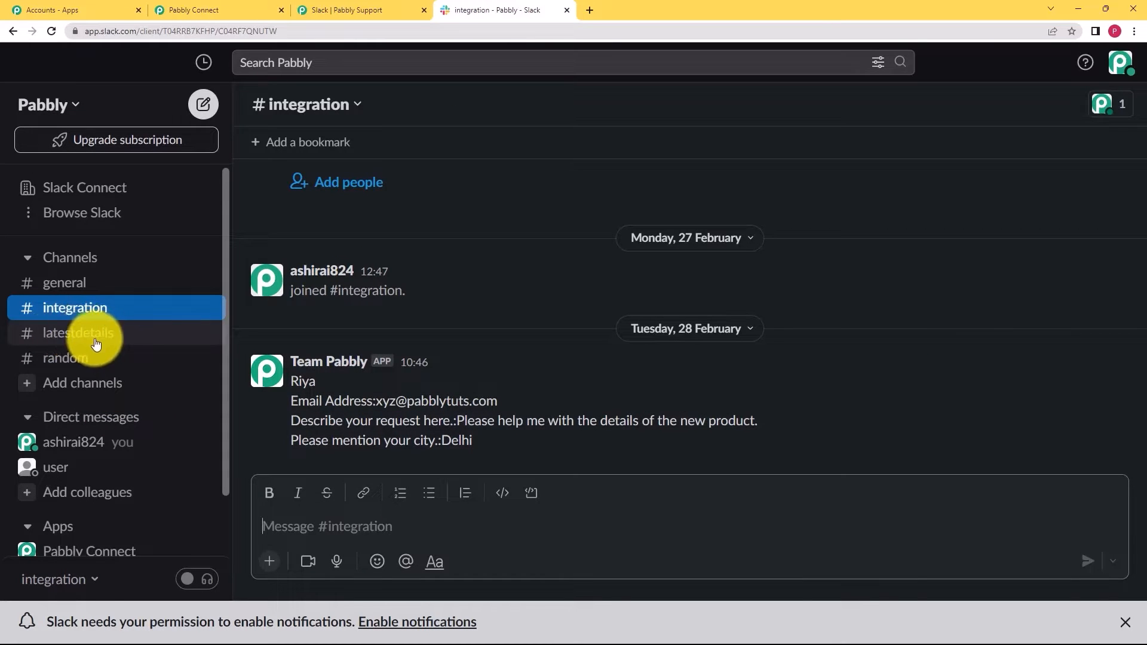
left_click(253, 10)
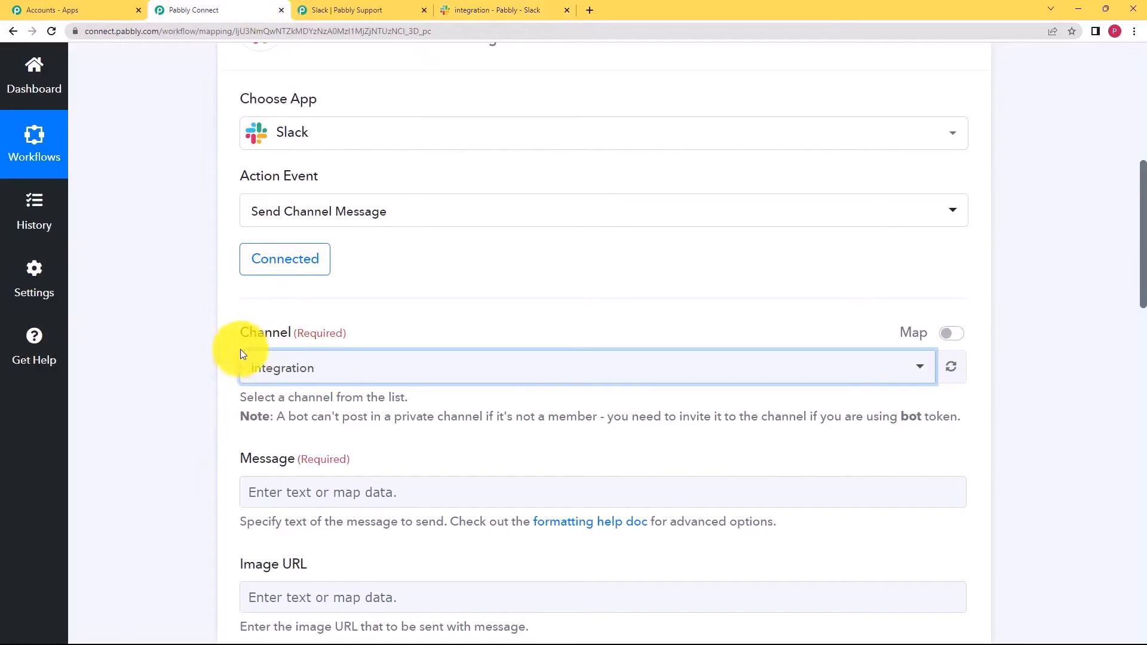
scroll(167, 364, "down", 3)
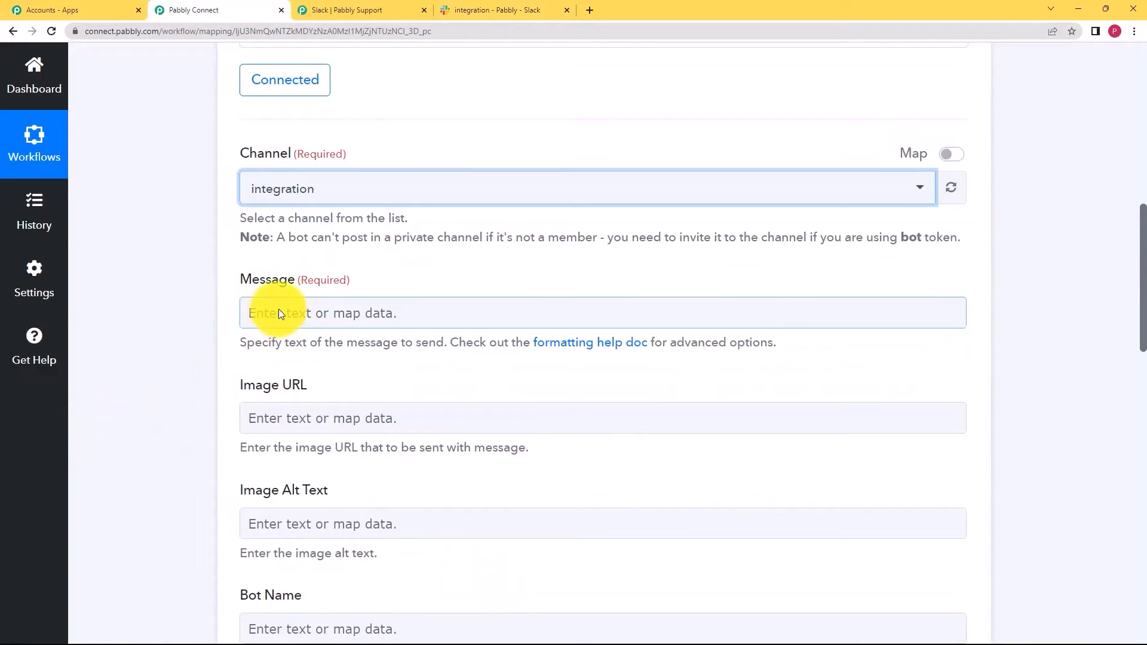
- Start the message with 'This is to notify that a new channel for latest details have been created.'
left_click(278, 309)
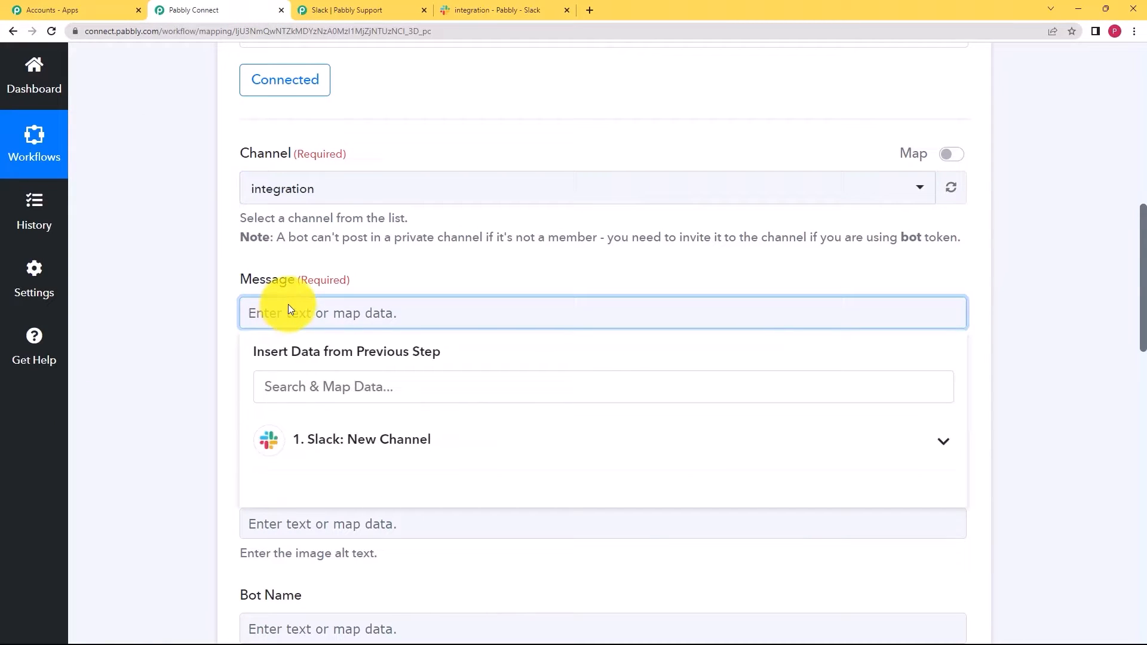
type("Hello All'\\n")
type("This is ")
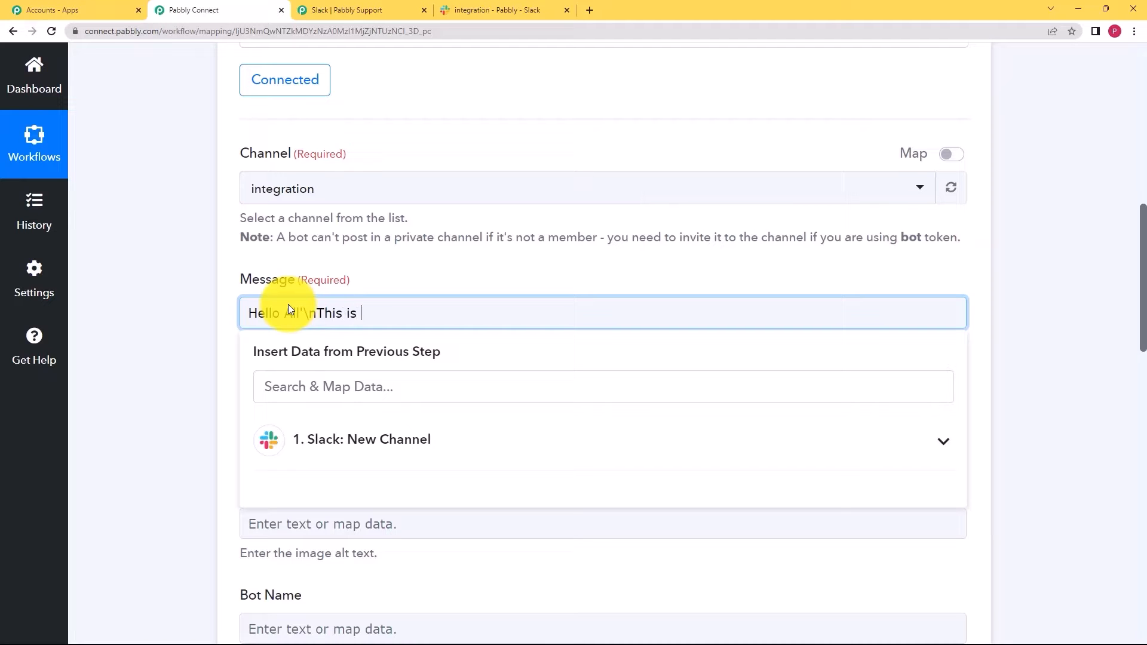
type("to notify that a new channel for latest details have been cretaed.")
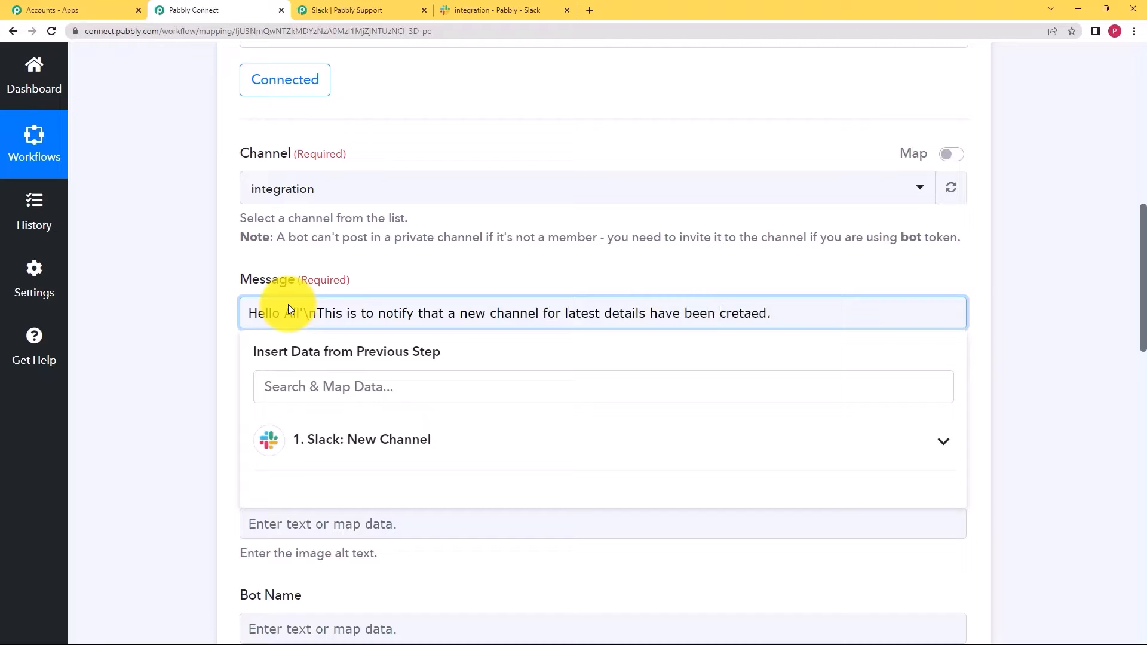
type("ated.")
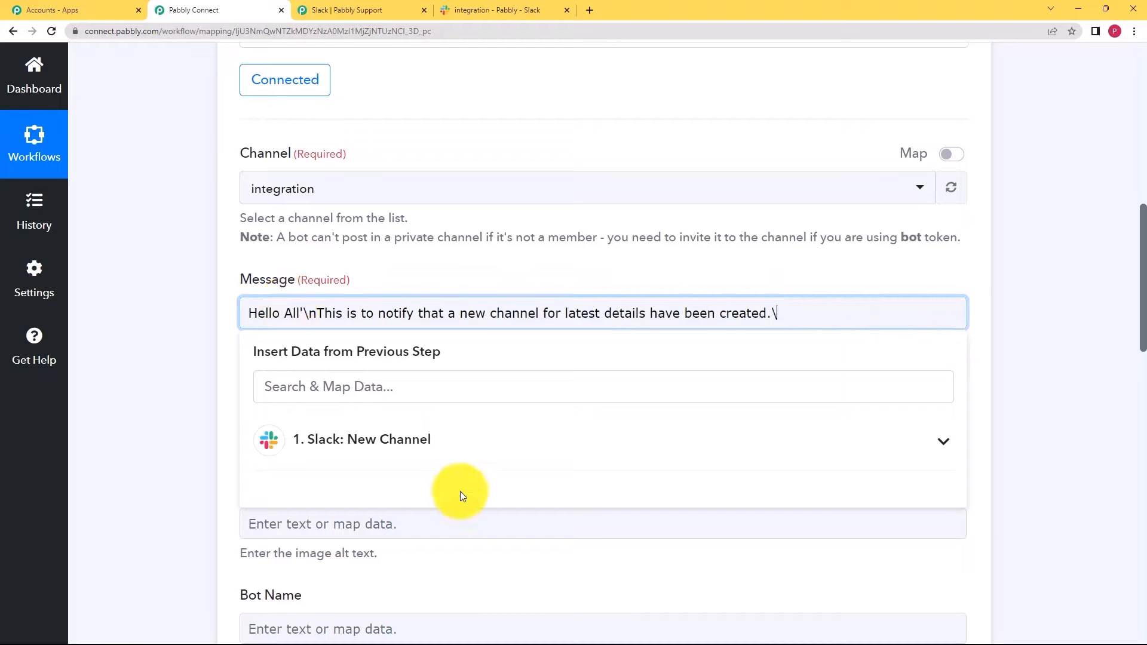
type("\\n")
- Map the trigger's Name and Purpose Value into the message and end it with 'Please stay updated.'
left_click(471, 445)
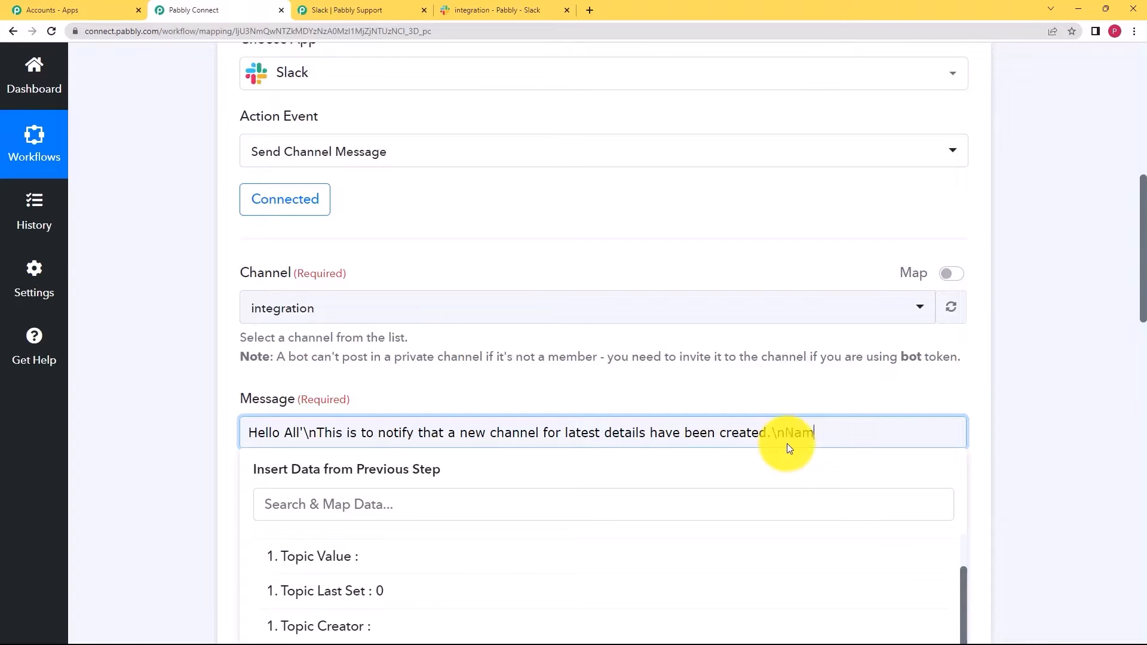
scroll(423, 521, "down", 6)
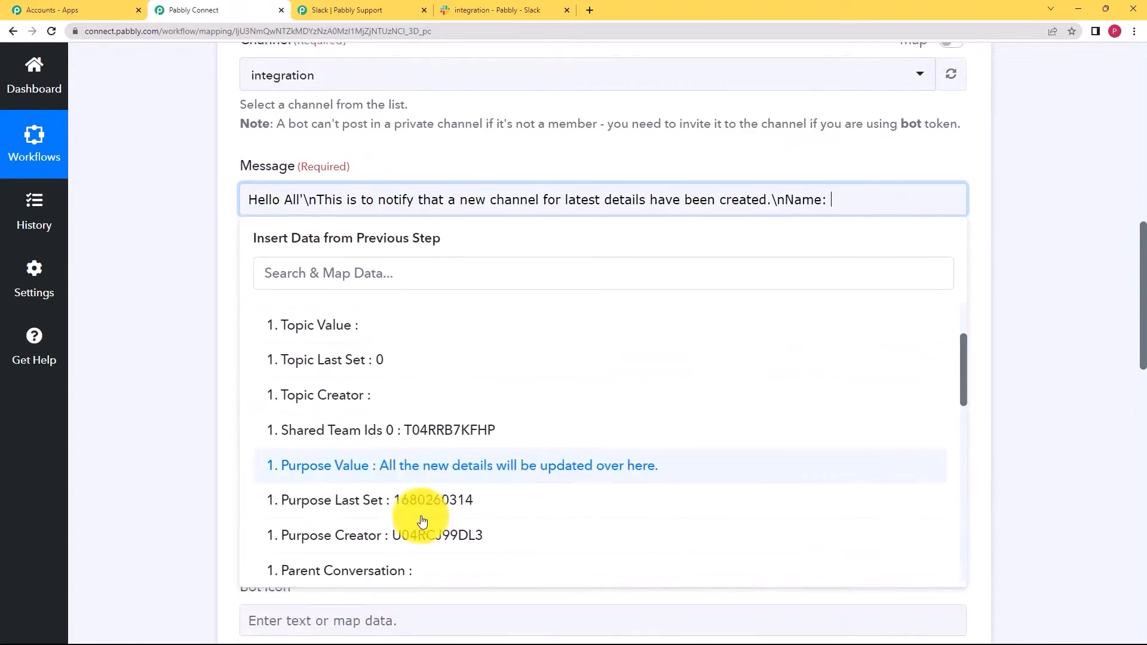
left_click(422, 435)
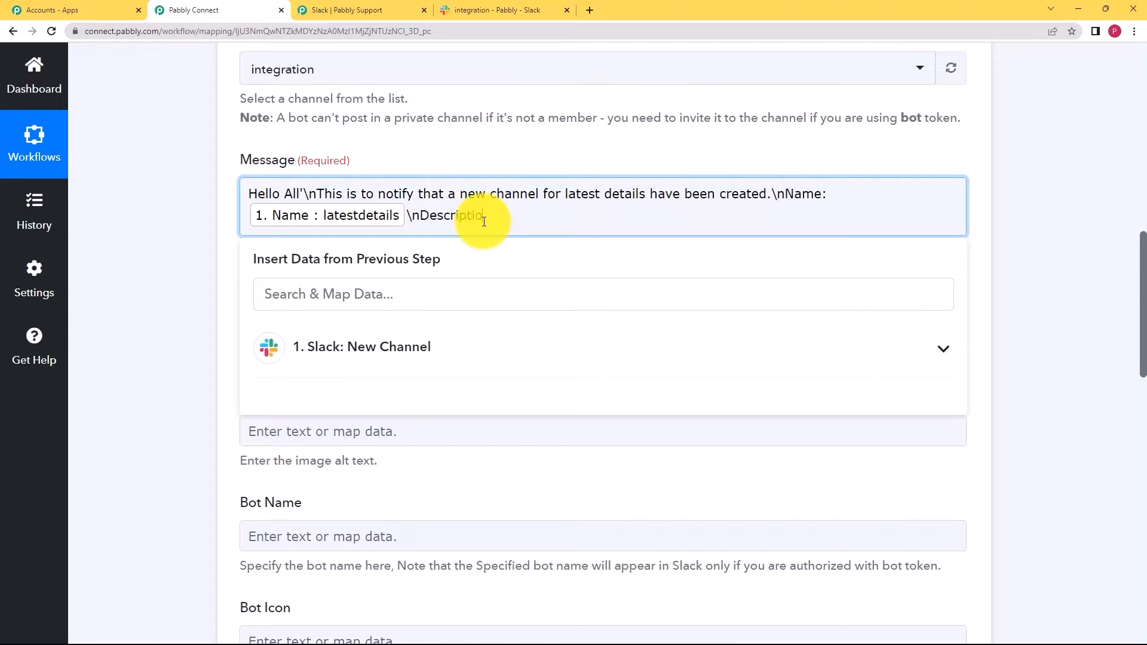
left_click(405, 345)
scroll(246, 350, "down", 3)
left_click(414, 361)
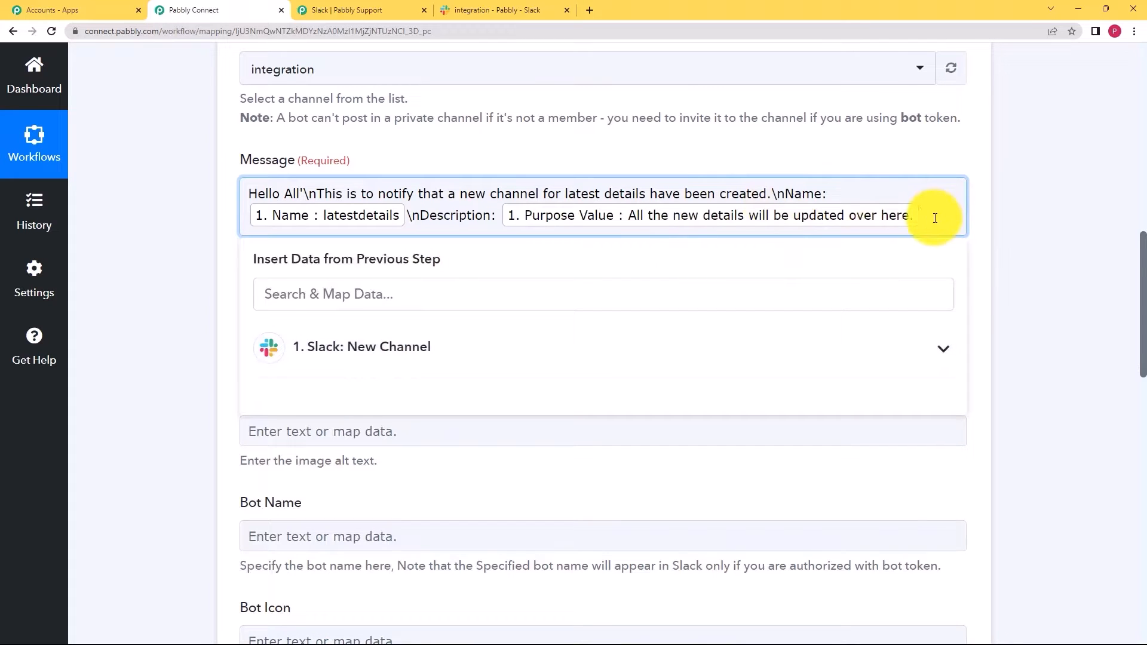
type("\\nPlease stay updated.")
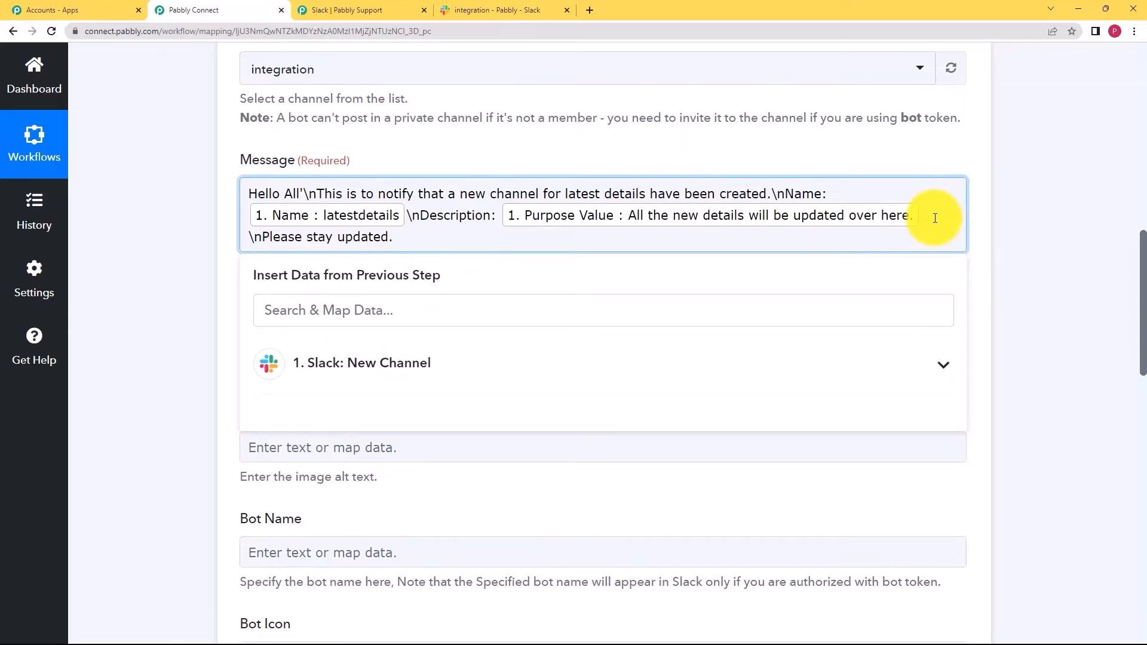
left_click(211, 284)
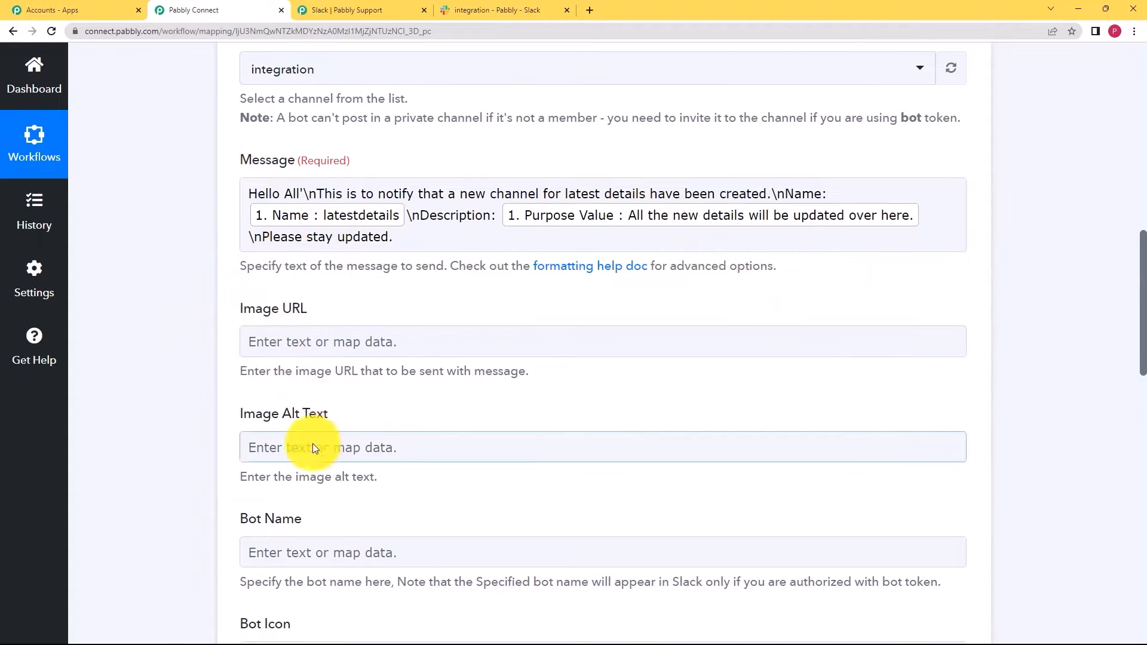
scroll(325, 204, "down", 3)
scroll(282, 472, "down", 4)
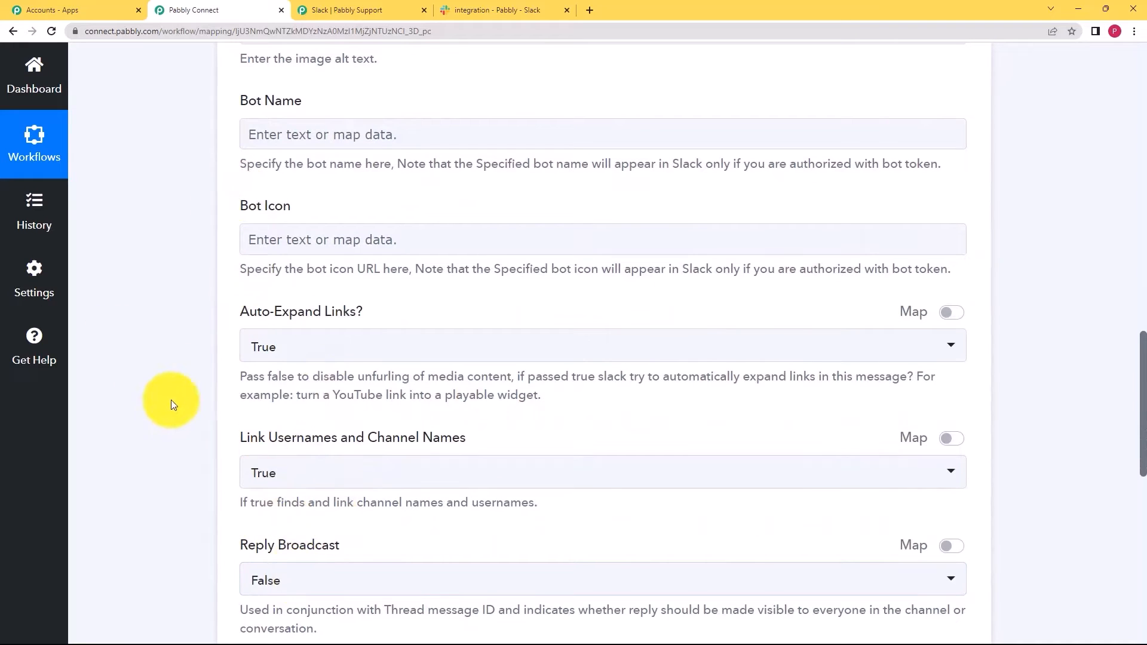
scroll(171, 400, "down", 3)
scroll(156, 389, "down", 3)
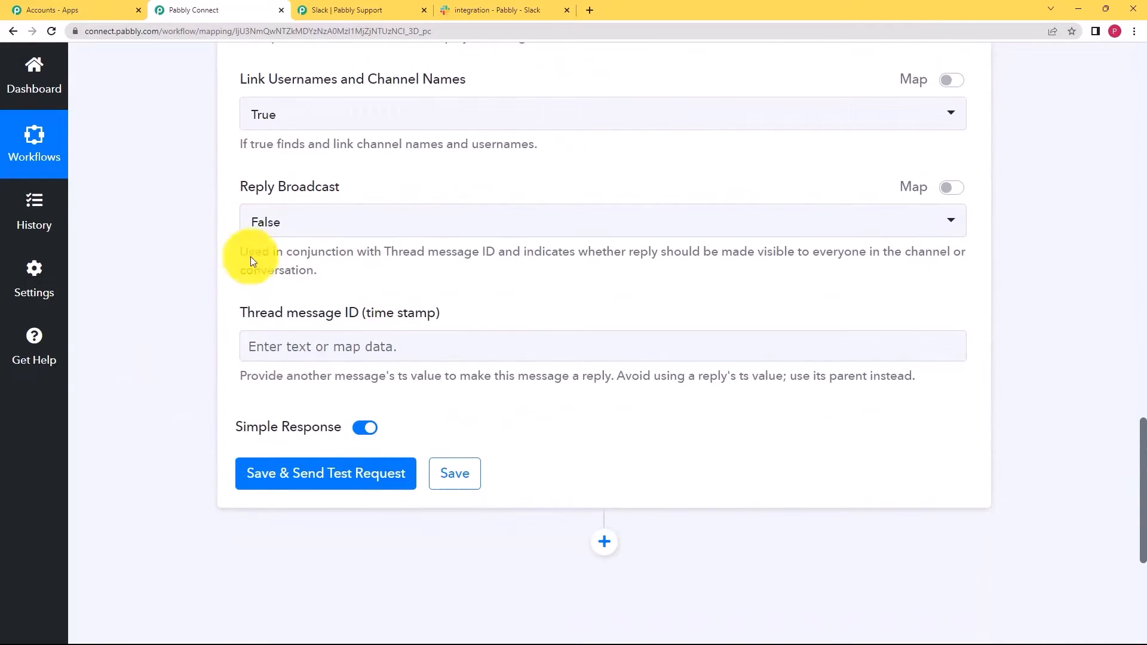
scroll(197, 298, "up", 3)
scroll(174, 254, "up", 8)
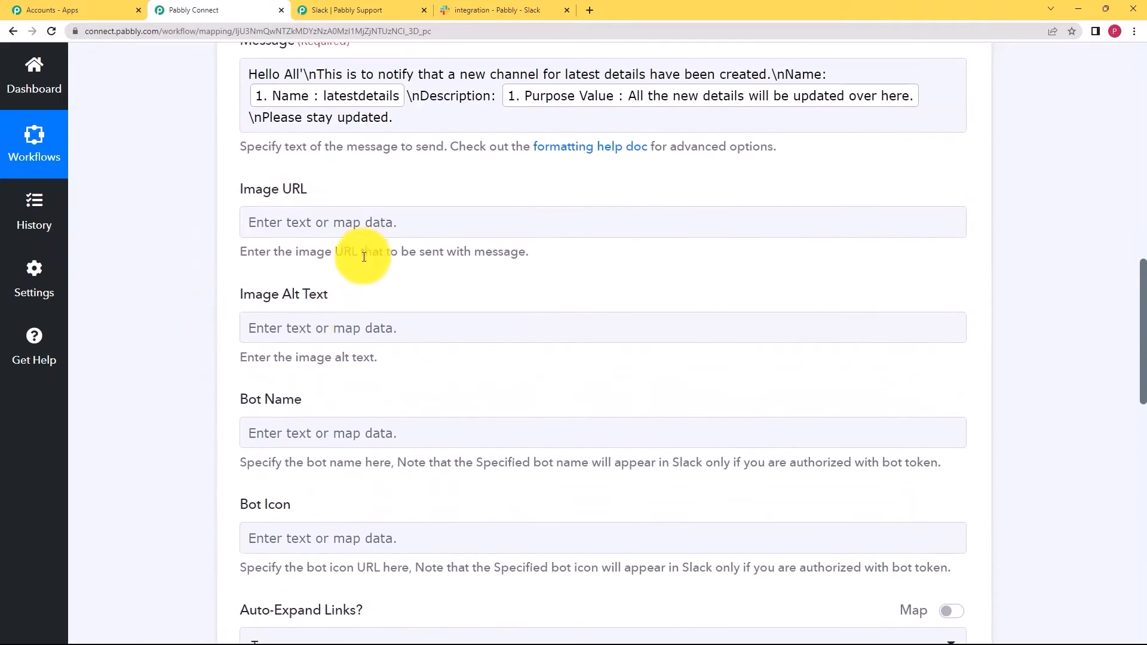
scroll(353, 274, "down", 8)
scroll(342, 302, "down", 4)
scroll(341, 307, "up", 14)
scroll(339, 327, "up", 3)
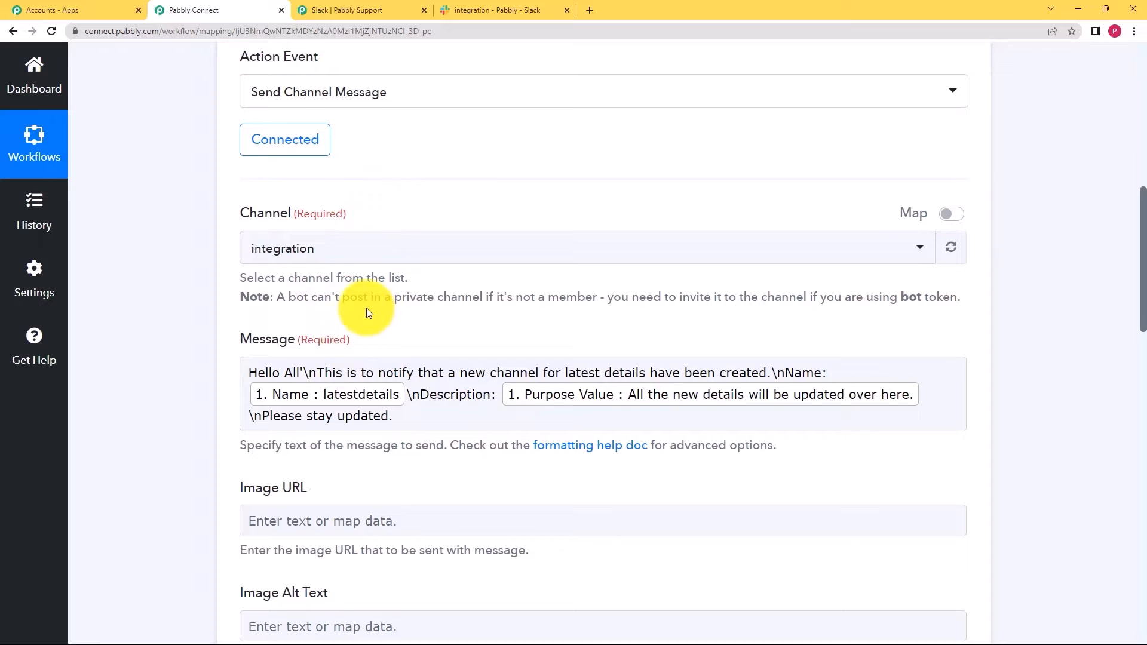
scroll(193, 493, "down", 5)
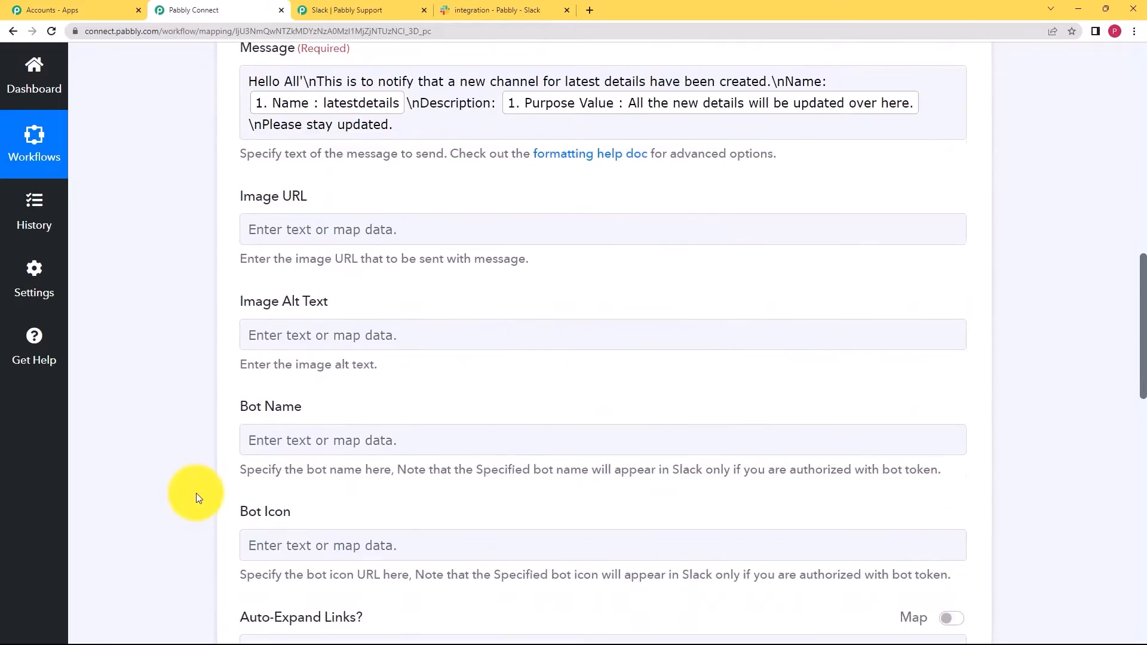
scroll(200, 499, "down", 9)
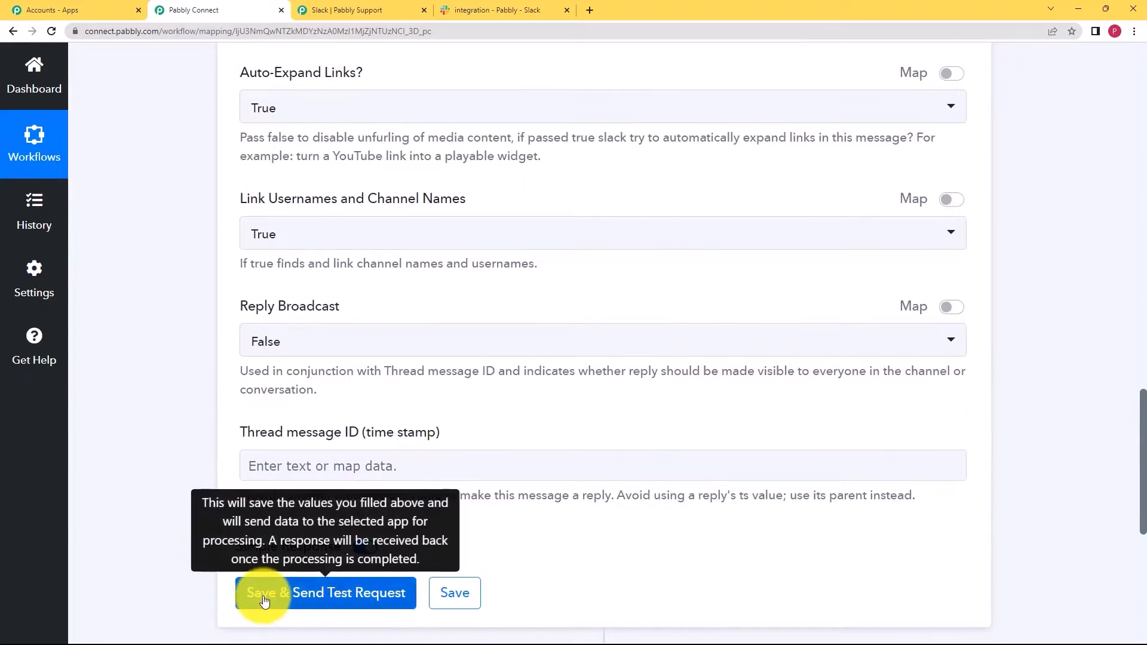
left_click(264, 599)
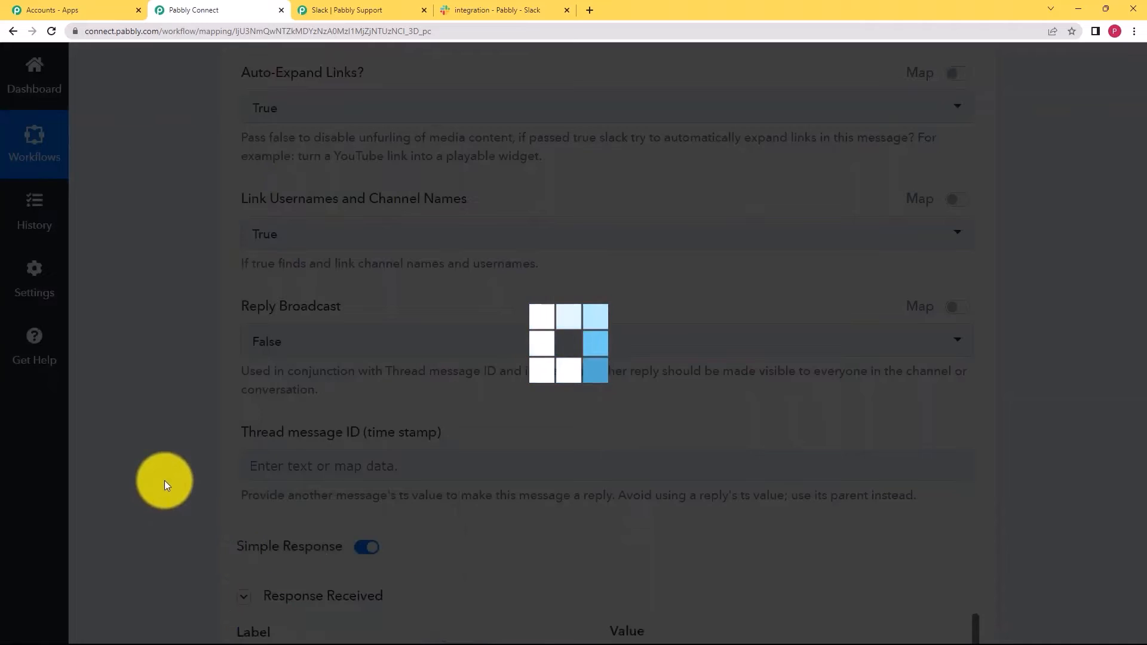
- Check the test response's Message Text for the latestdetails channel notice, then save the Send Channel Message step
scroll(164, 480, "down", 7)
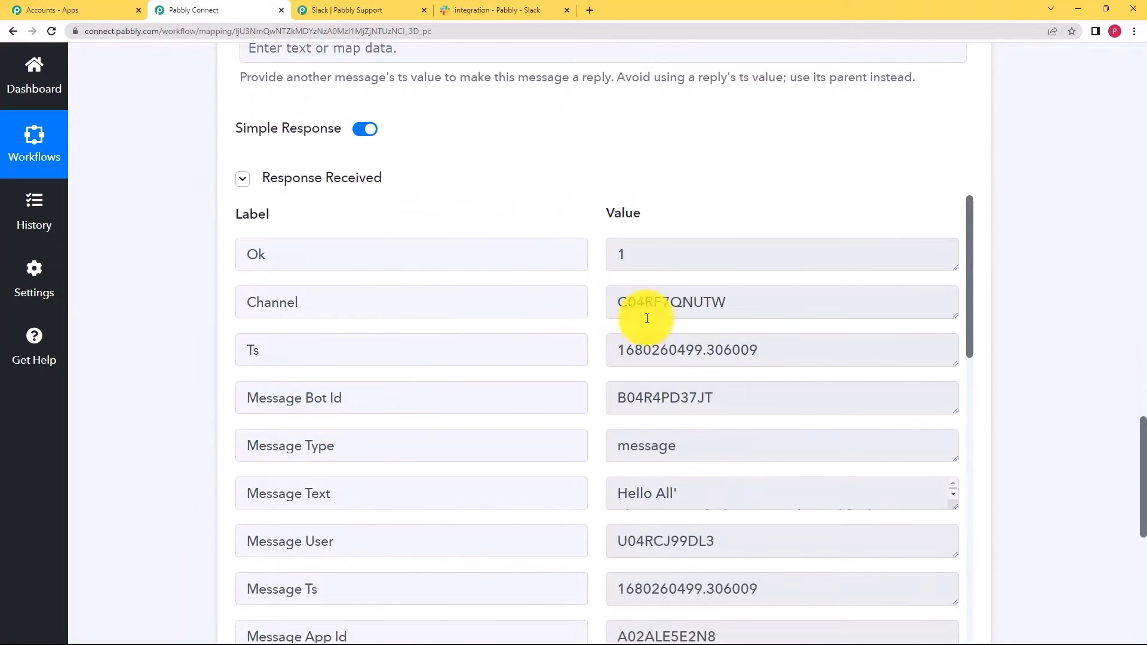
scroll(593, 499, "down", 1)
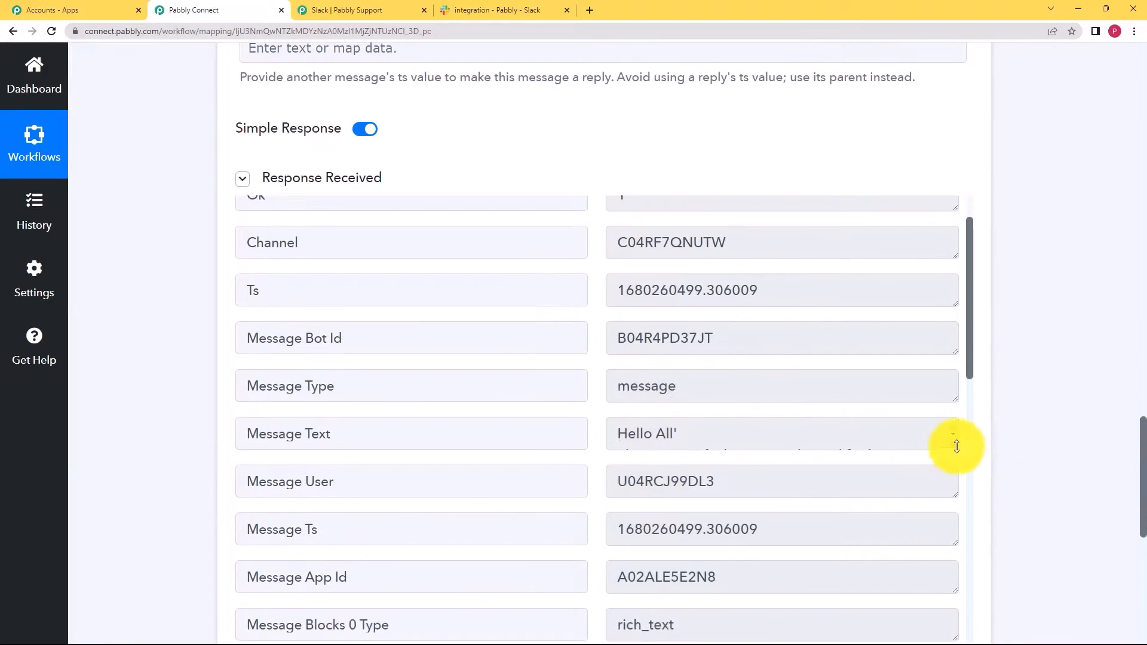
left_click_drag(956, 452, 957, 560)
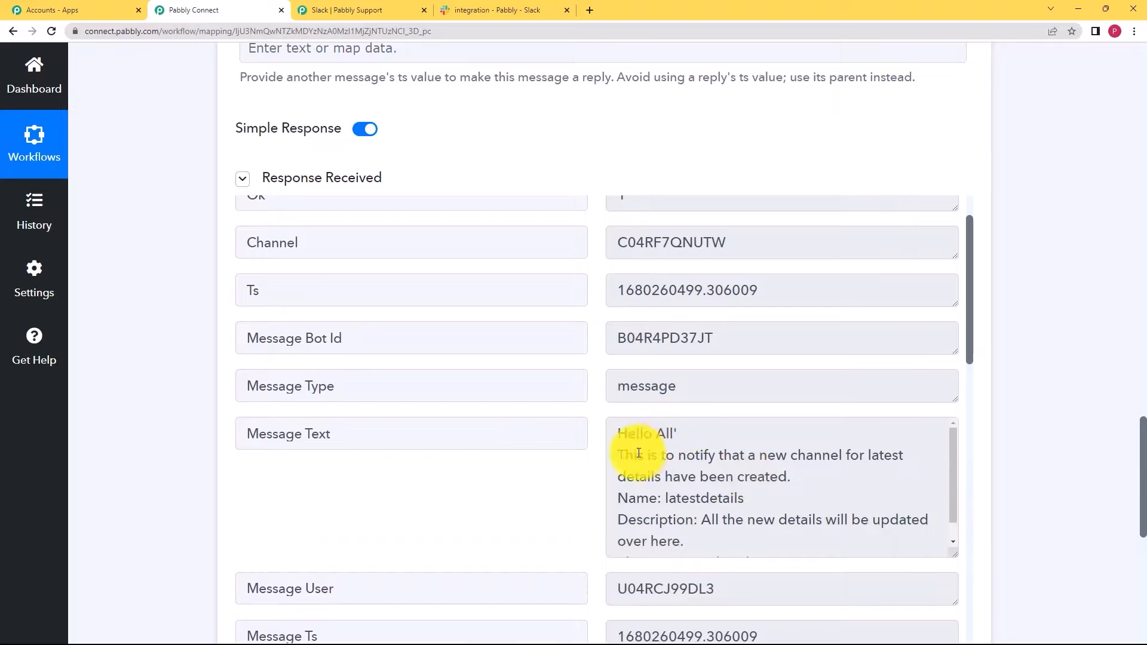
scroll(538, 476, "down", 8)
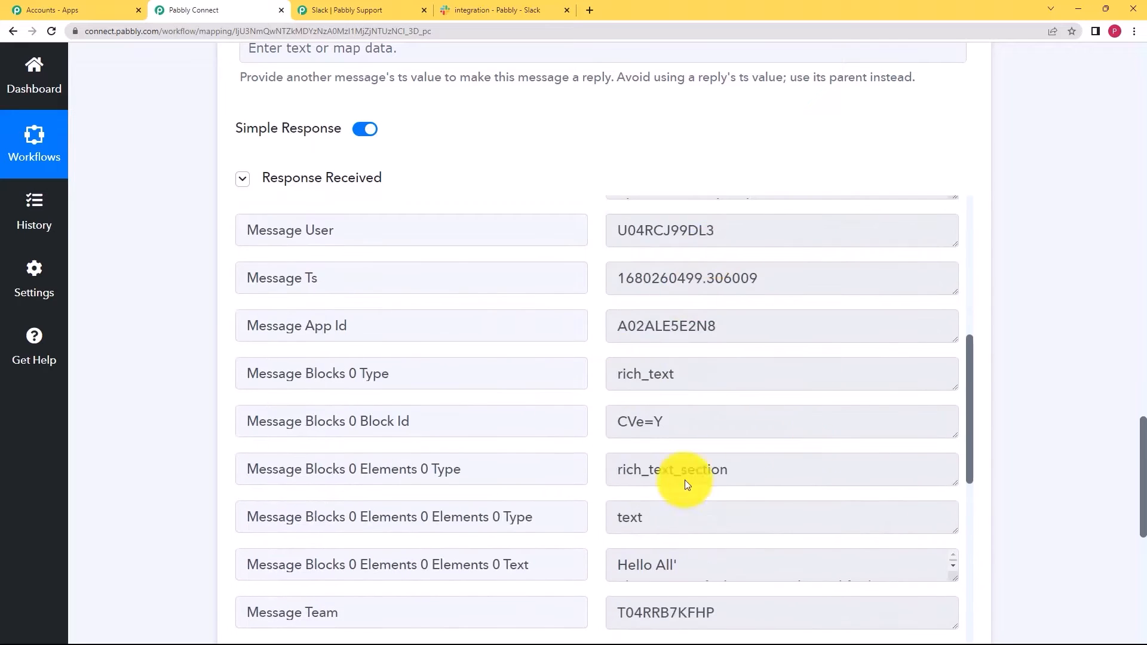
scroll(664, 456, "down", 10)
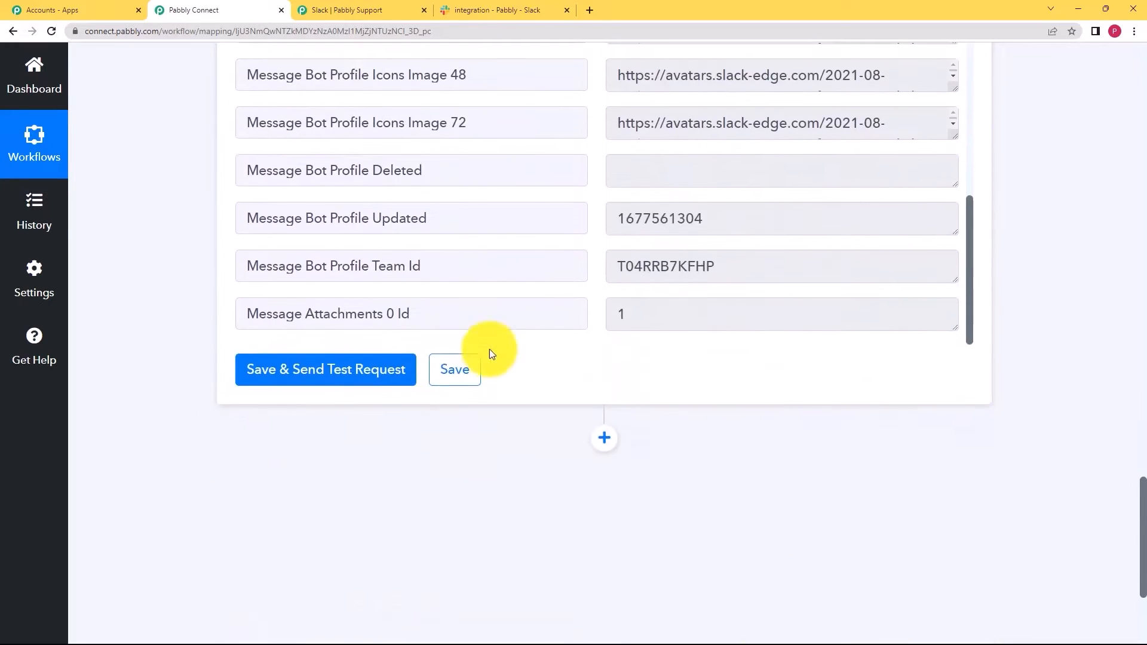
left_click(459, 378)
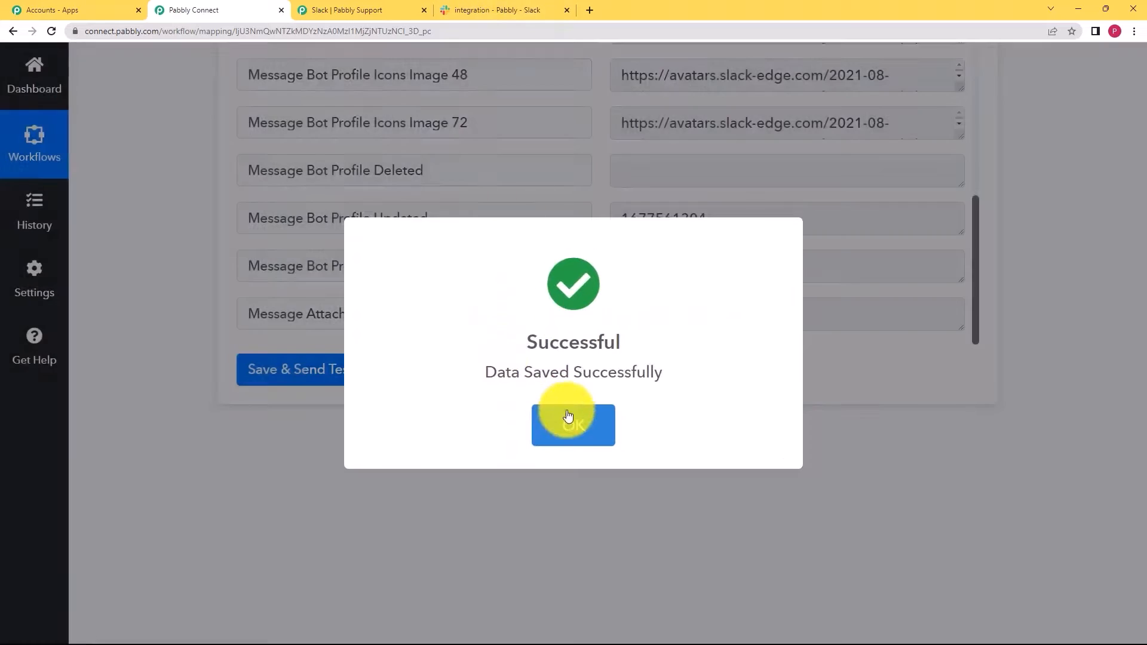
left_click(568, 417)
- Confirm the latestdetails new-channel notification appeared in Slack's #integration channel, then go back to the workflow
left_click(472, 10)
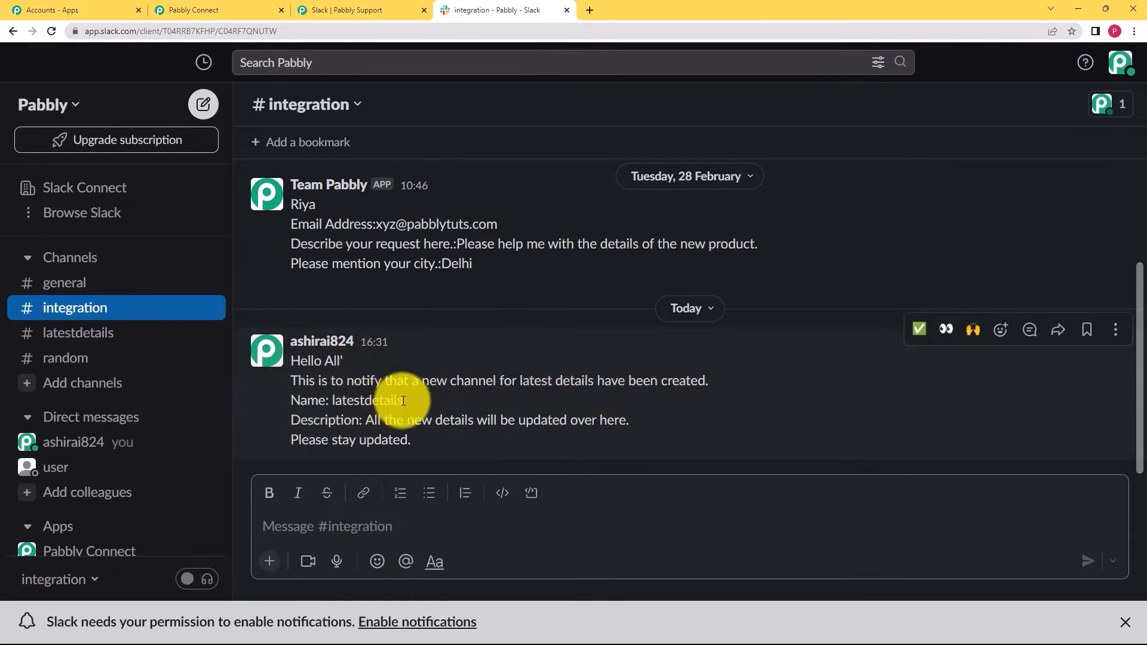
left_click(272, 356)
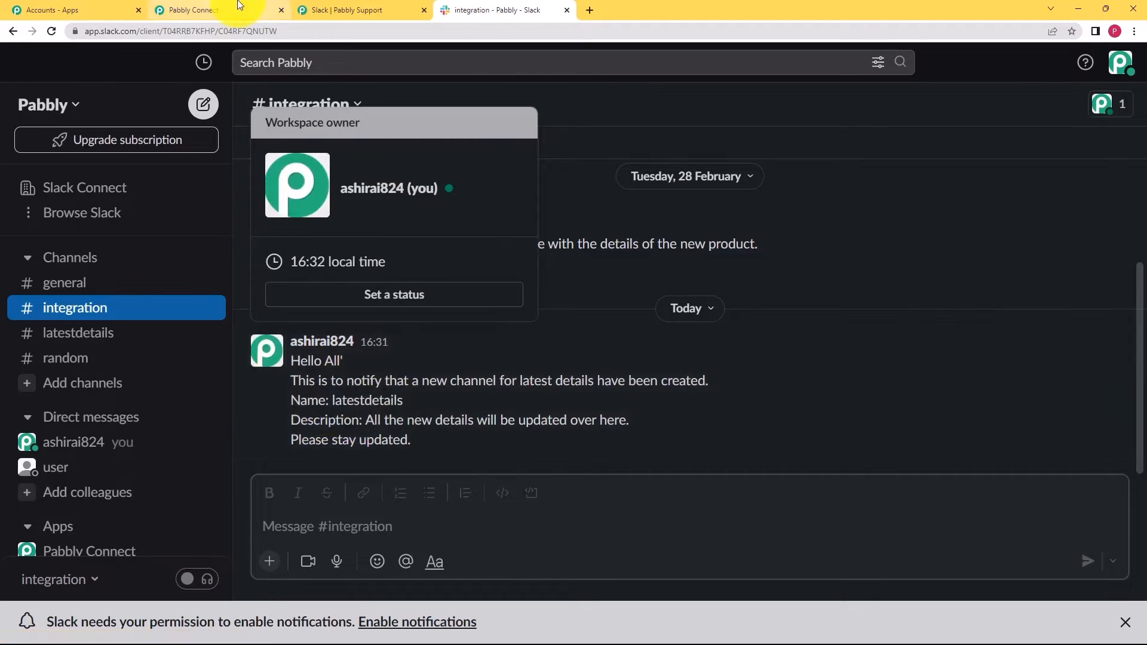
left_click(203, 10)
scroll(123, 219, "up", 20)
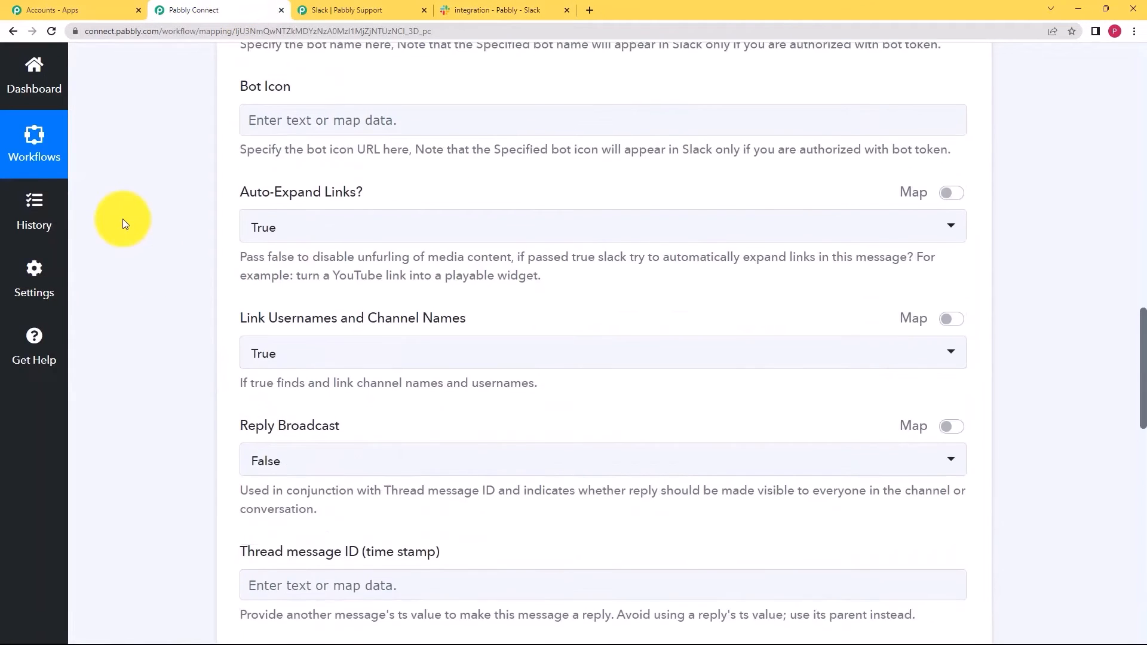
- Collapse the Send Channel Message card, leaving the Slack New Channel trigger and action steps visible
scroll(123, 218, "up", 5)
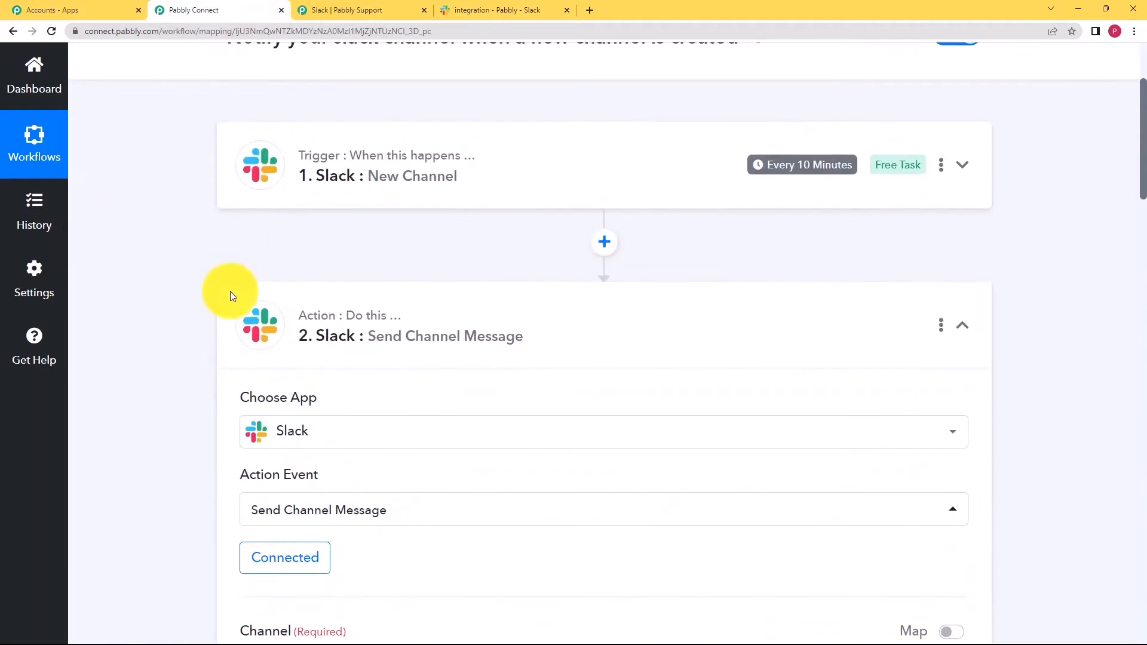
left_click(491, 325)
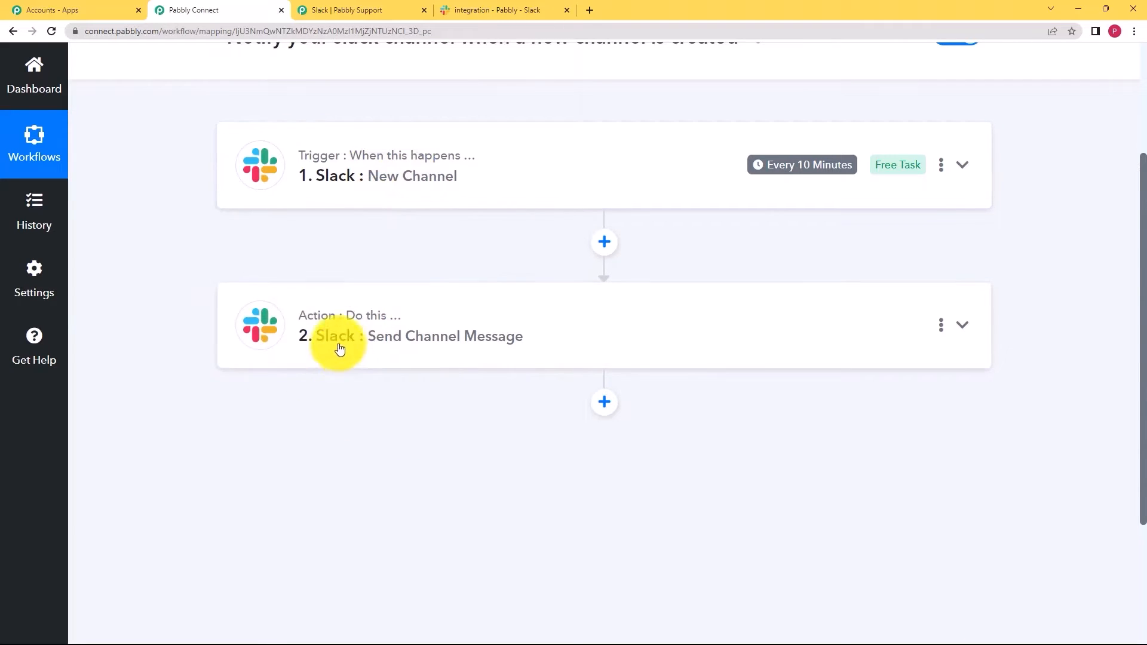
left_click(495, 9)
left_click(239, 9)
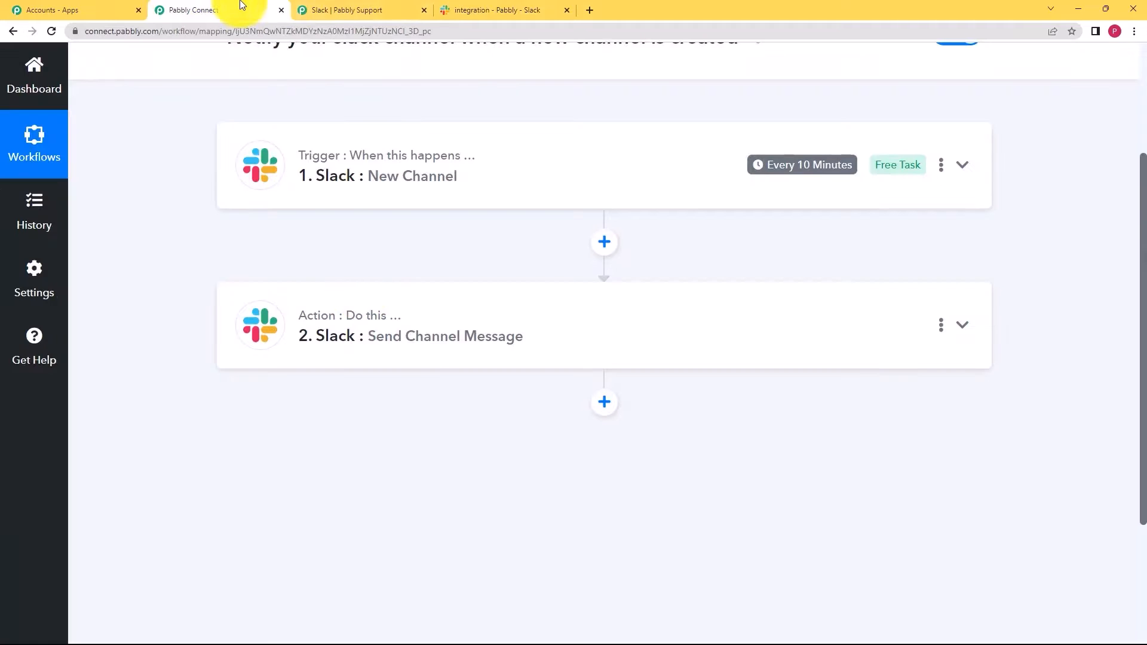
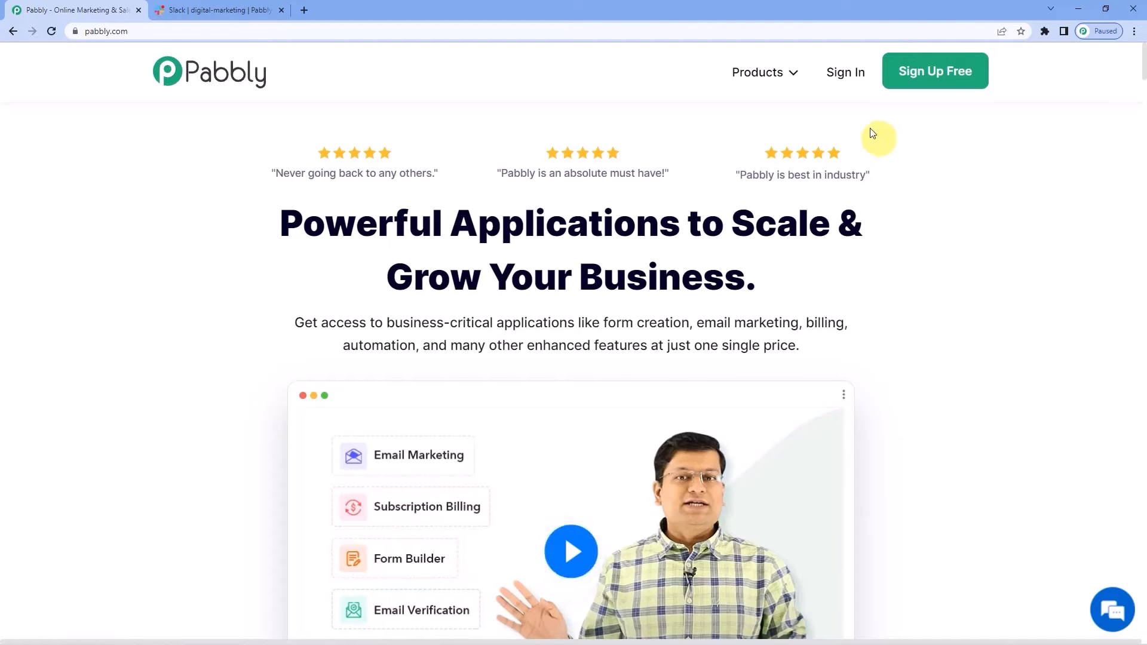
- Sign in, open Pabbly Connect and create a workflow named 'Slack To Slack'
left_click(843, 80)
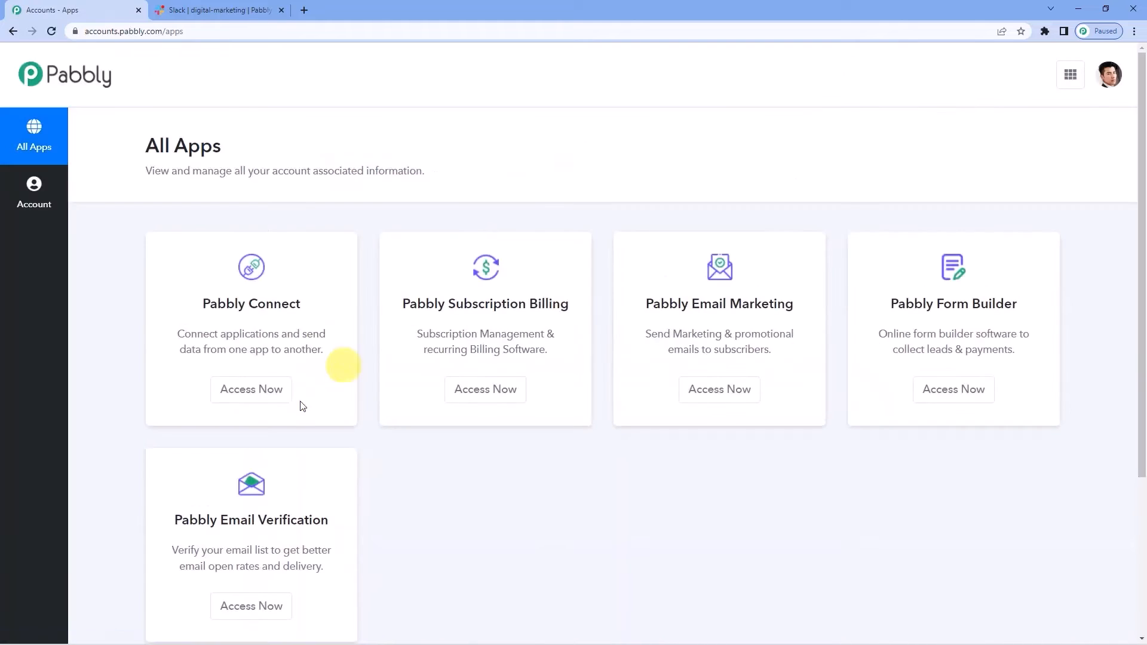
left_click(266, 397)
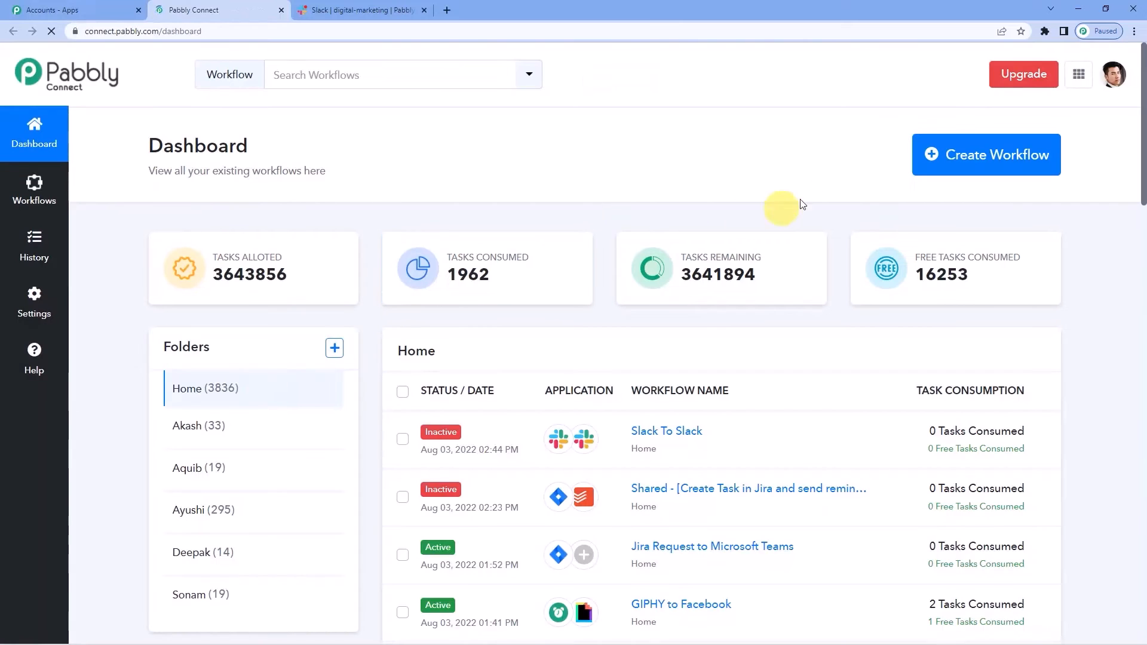
left_click(949, 171)
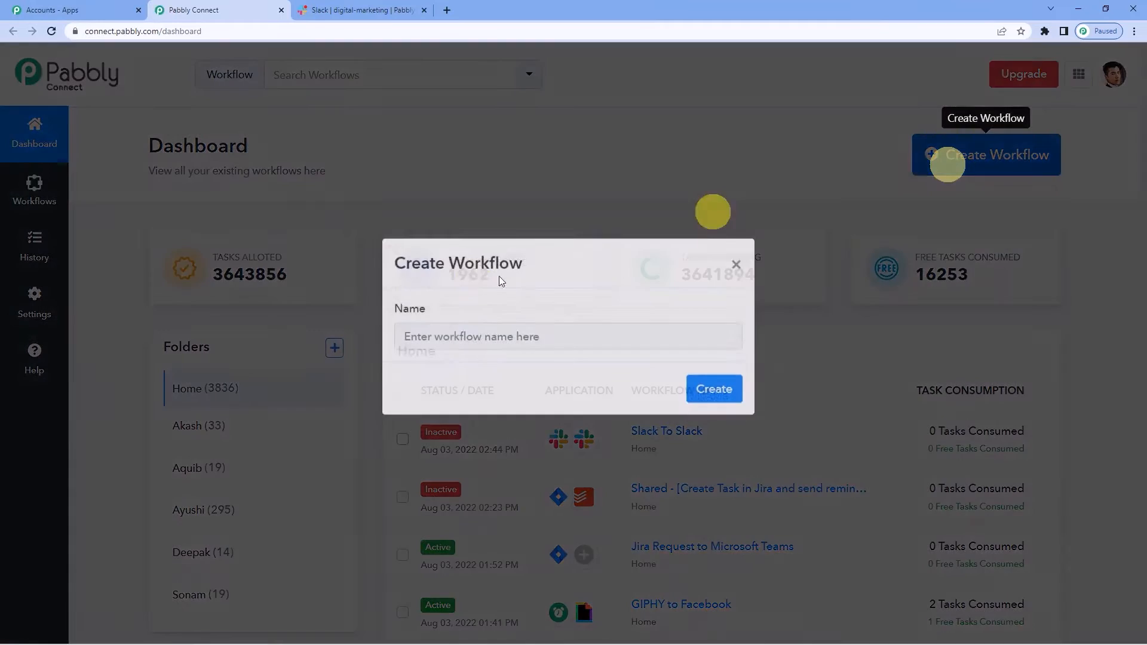
type("S")
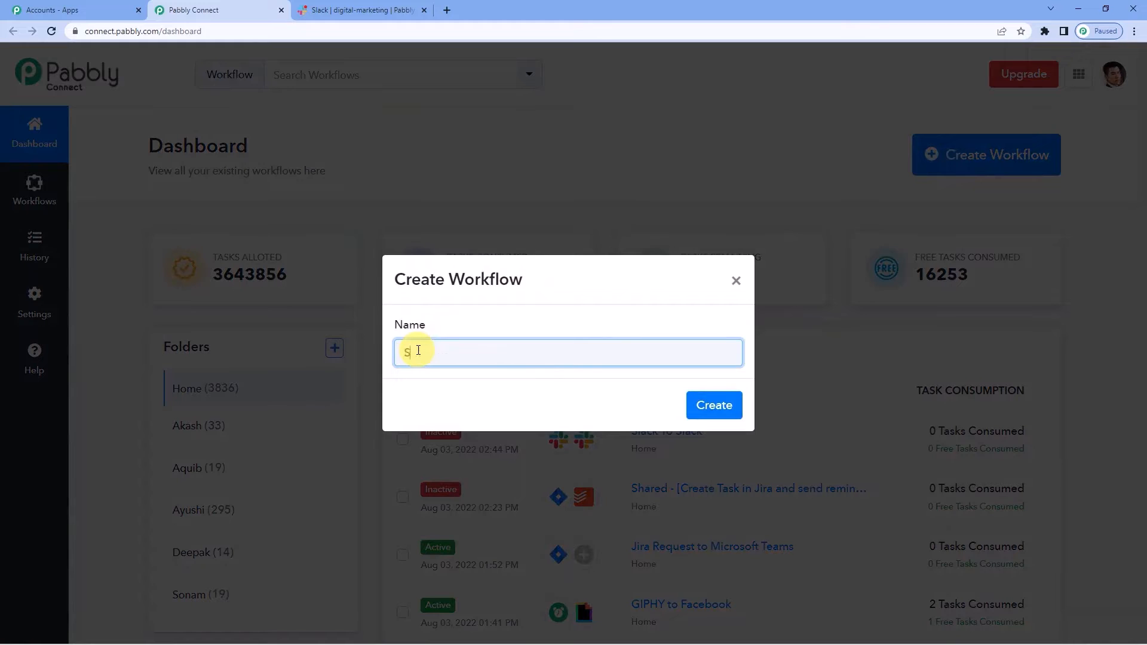
type("lack To Slack")
left_click(705, 405)
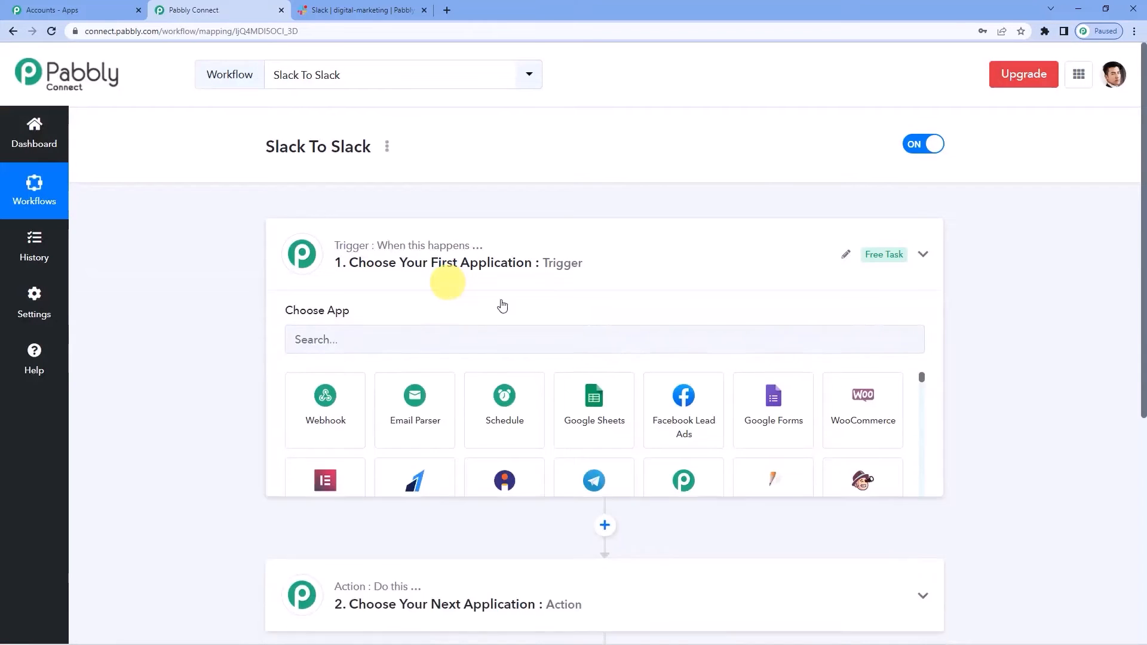
- Set the trigger app to Slack with New Message as the trigger event
left_click(517, 280)
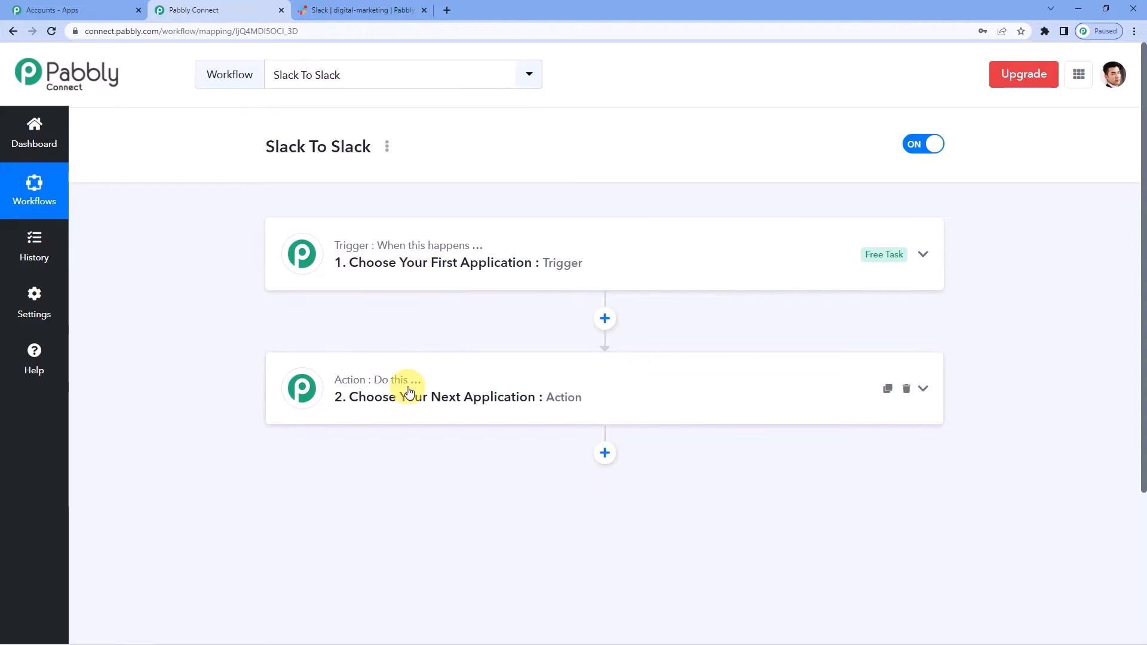
left_click(391, 263)
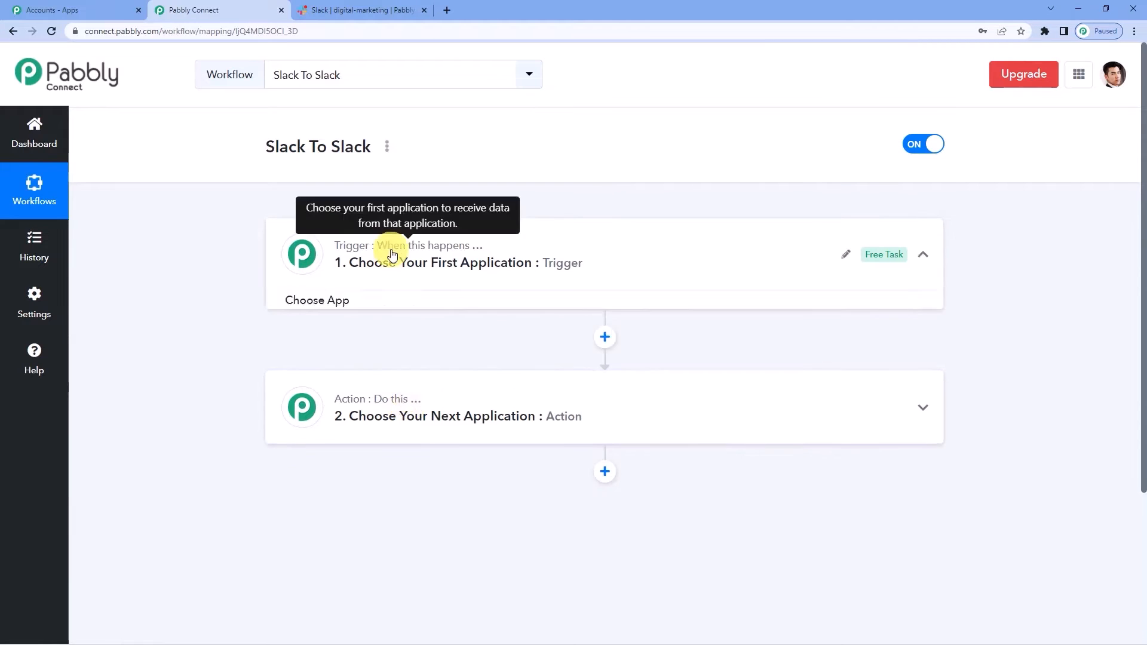
left_click(351, 345)
type("slack")
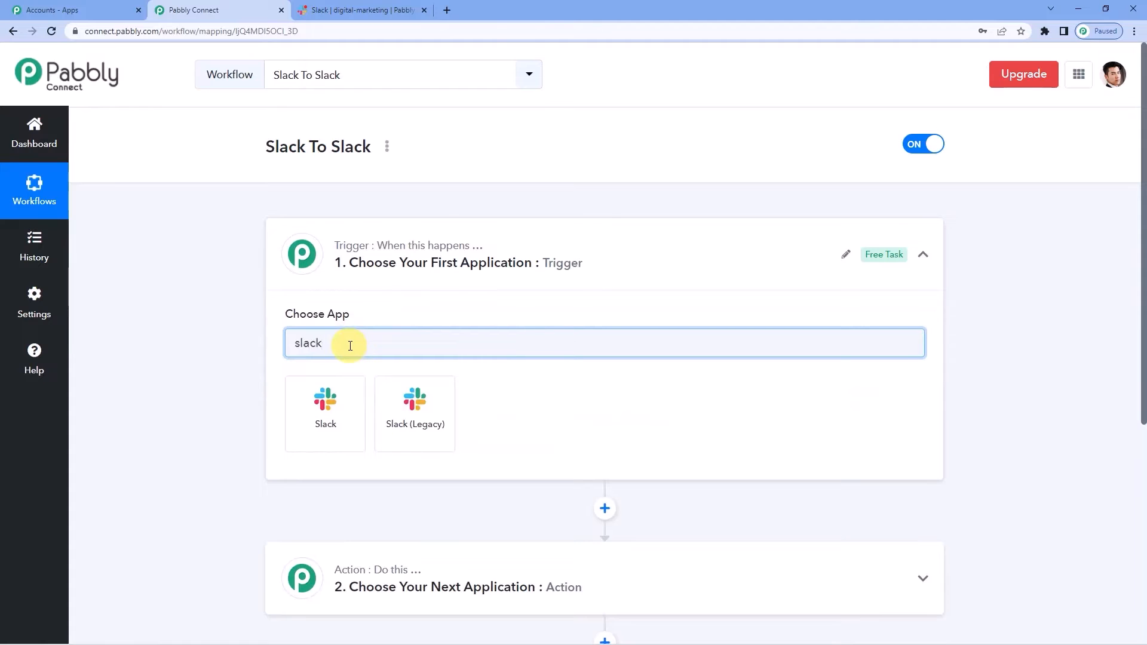
left_click(329, 407)
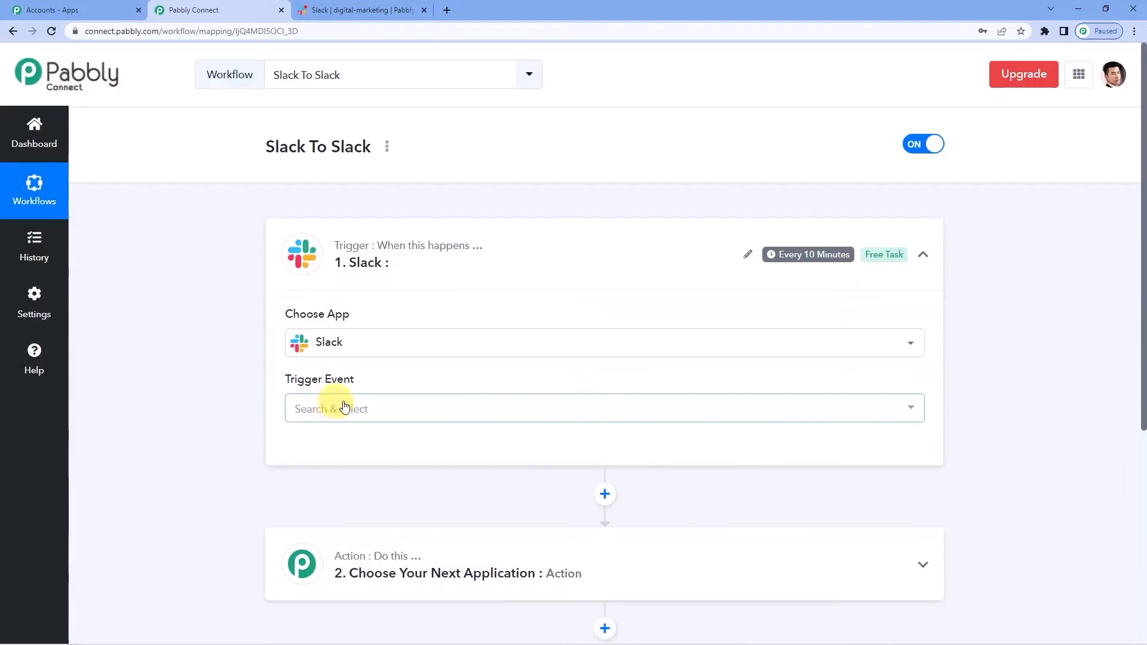
left_click(361, 407)
scroll(363, 411, "down", 2)
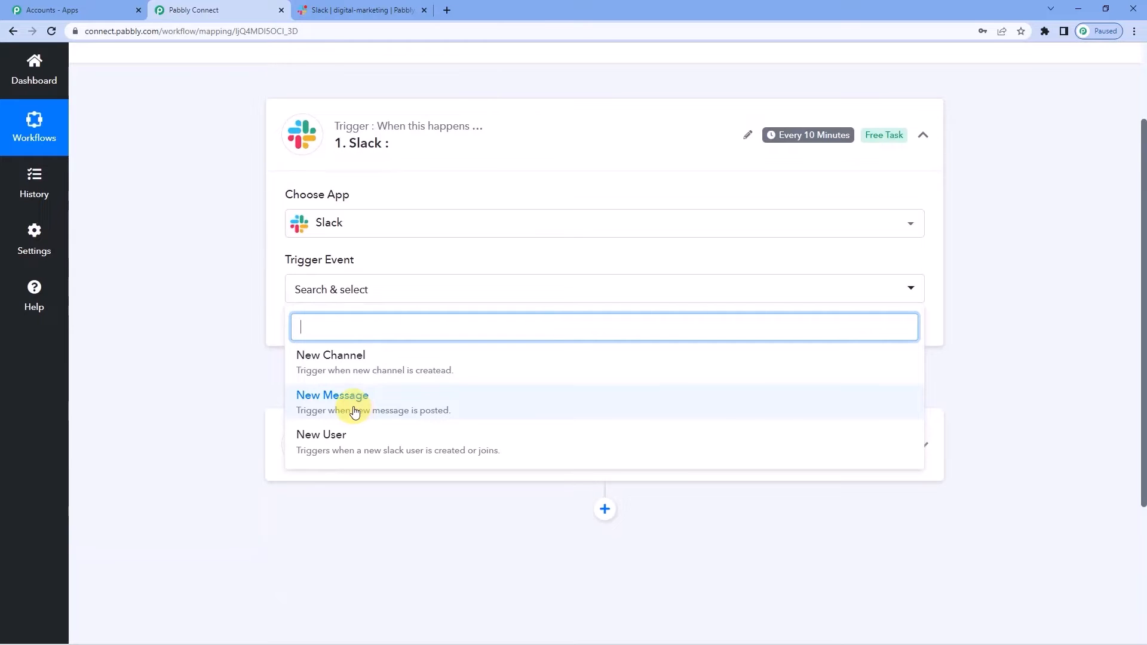
left_click(354, 411)
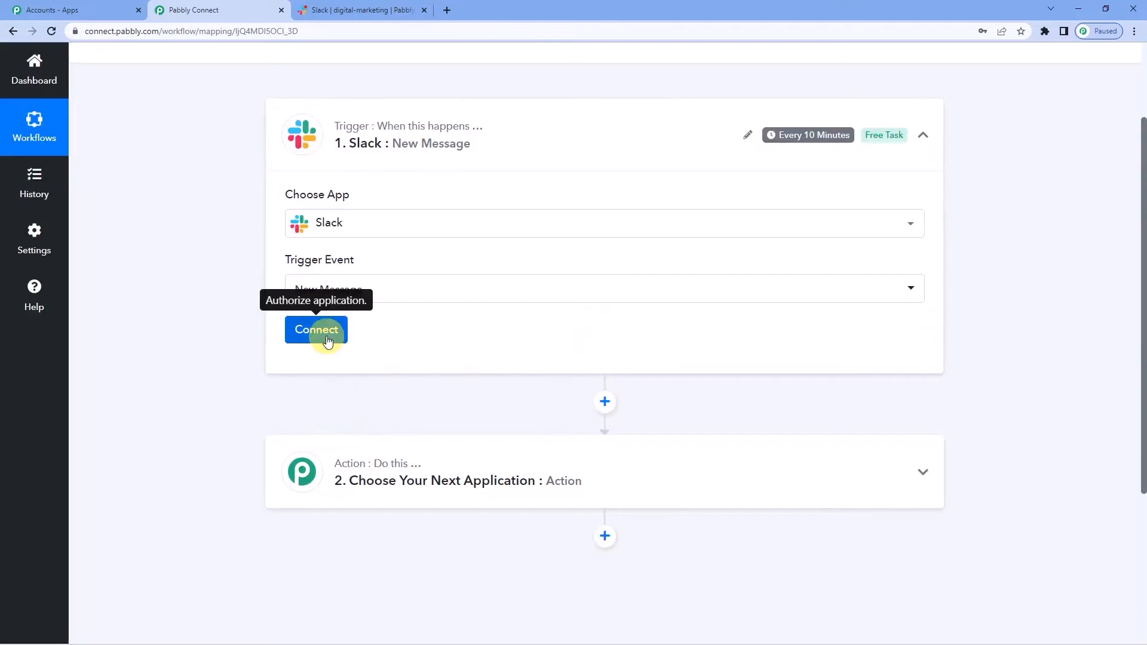
- Add a new Slack connection with token type 'user' and allow access in Slack's authorization popup
left_click(327, 342)
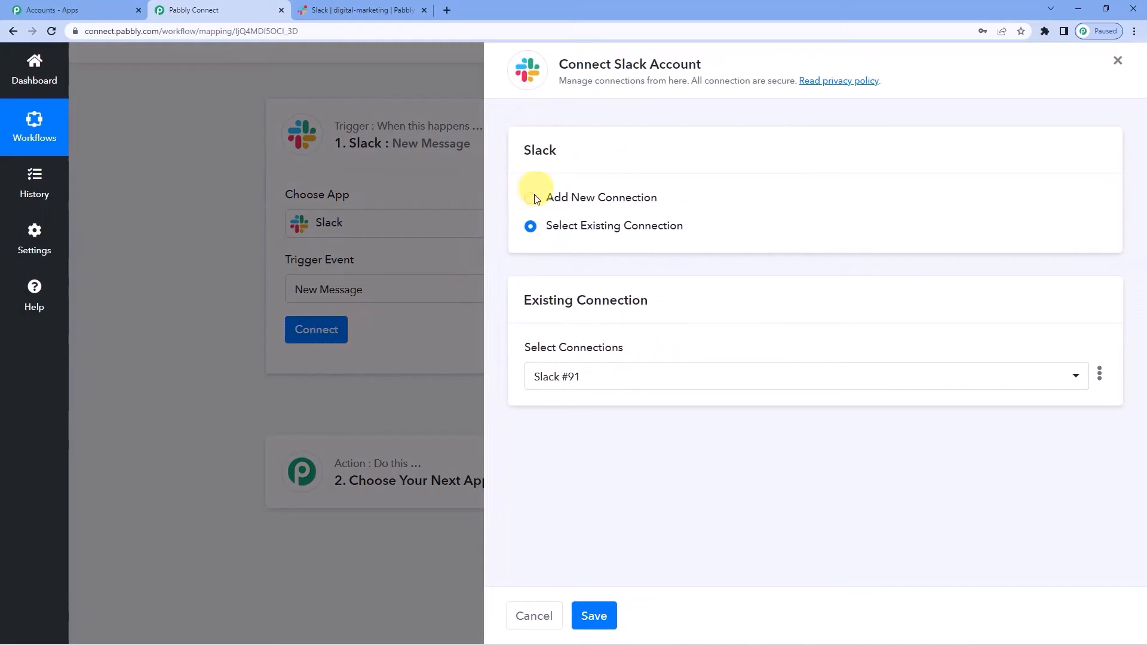
left_click(534, 199)
left_click(586, 358)
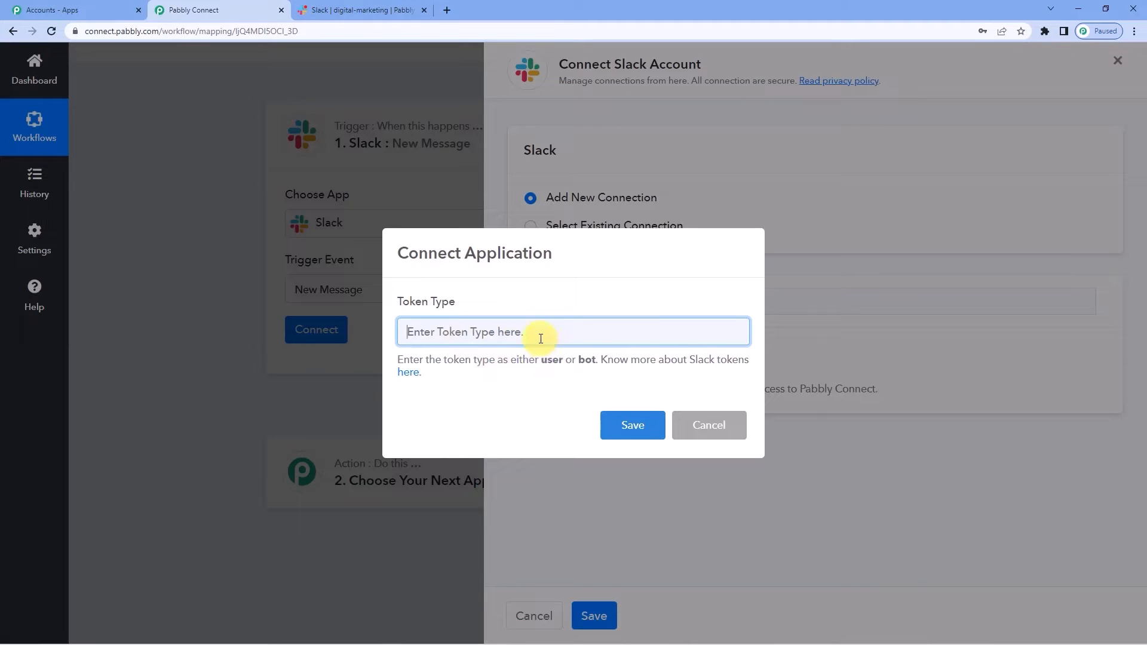
type("user")
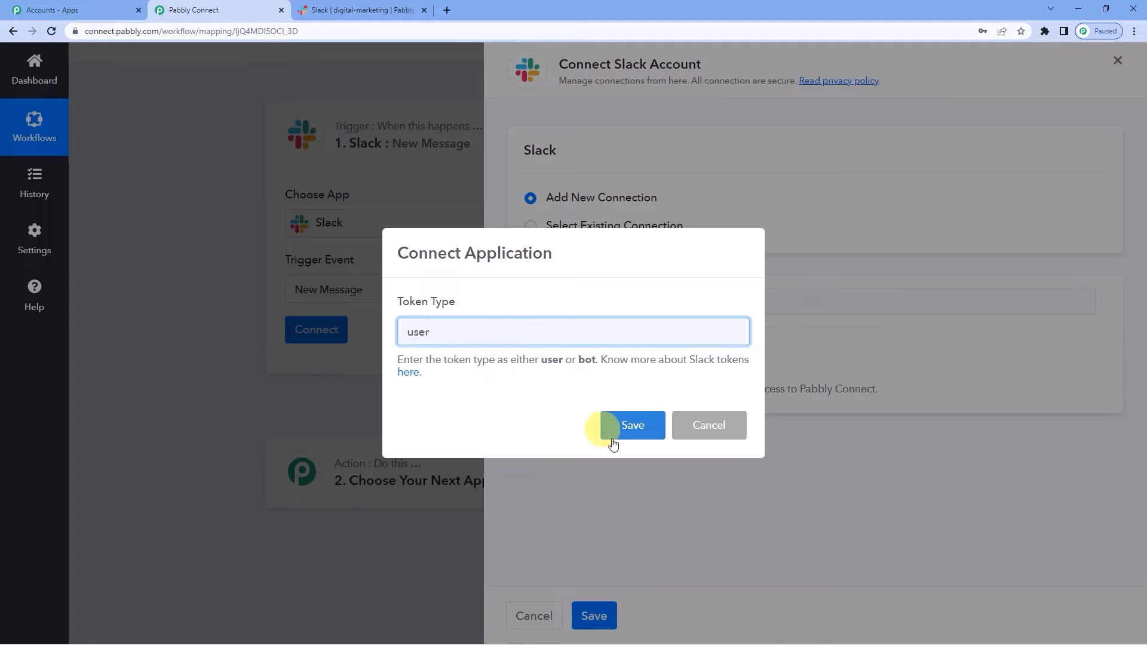
left_click(612, 431)
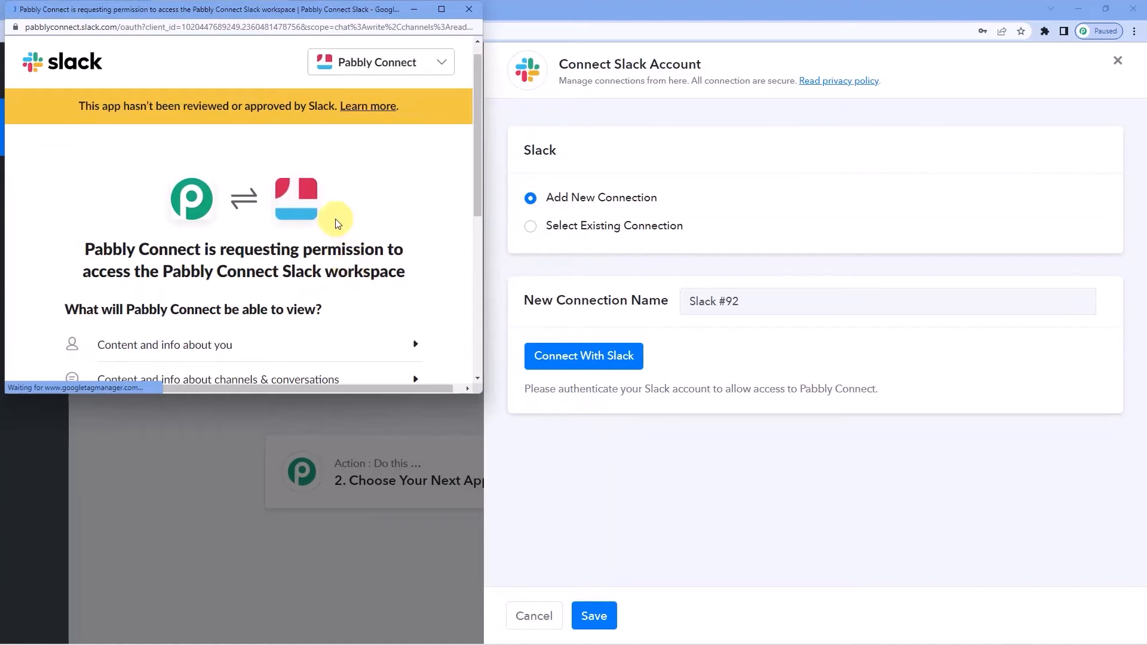
scroll(335, 218, "down", 2)
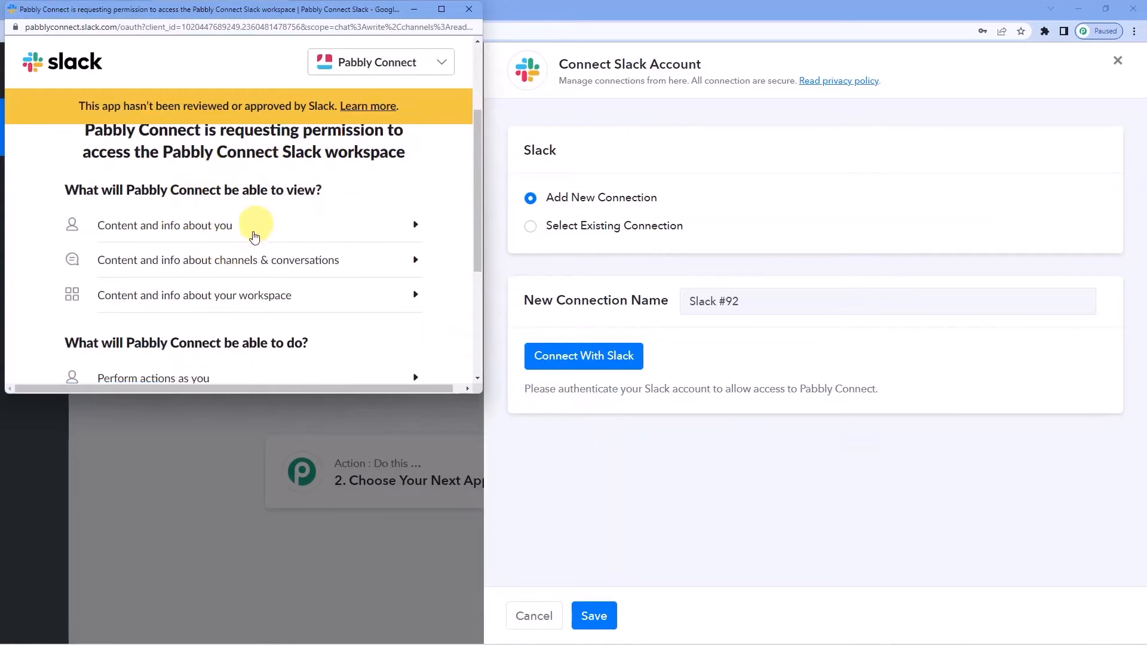
scroll(256, 233, "up", 3)
scroll(253, 236, "down", 6)
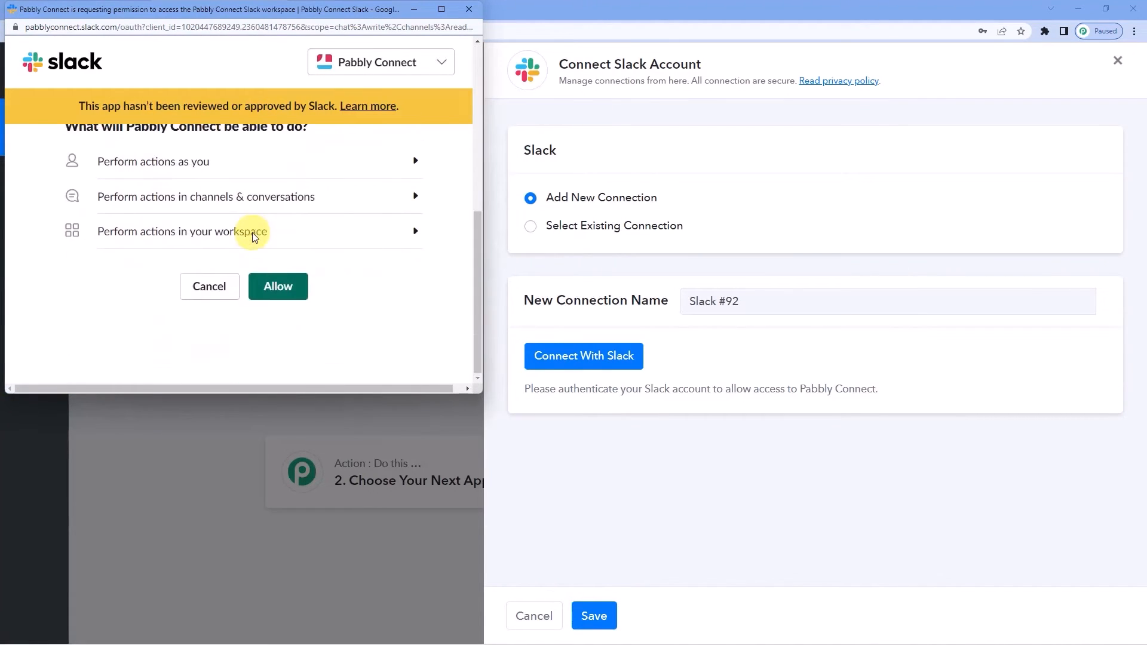
left_click(278, 286)
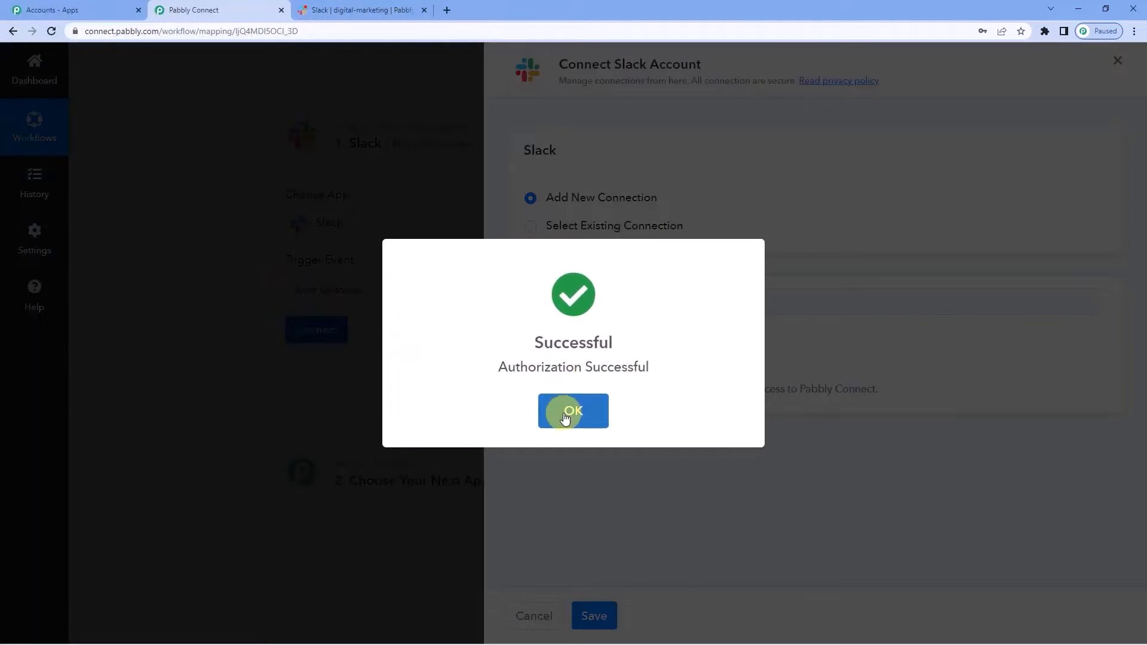
left_click(563, 416)
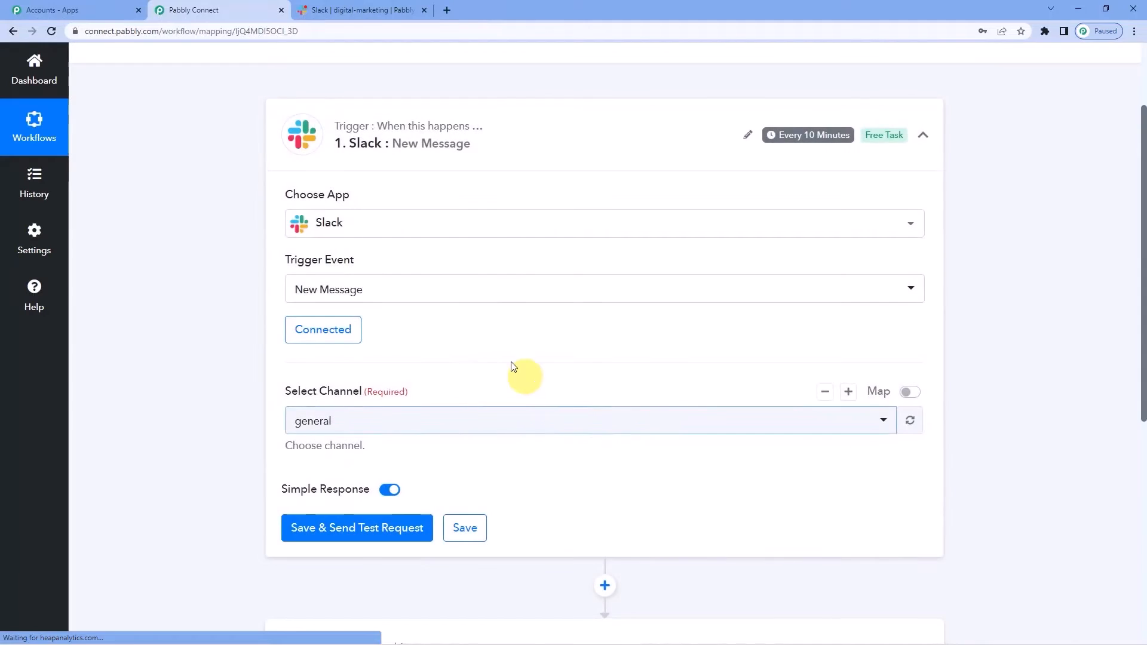
- Open the trigger's channel list and check the exact channel name in Slack
scroll(512, 372, "down", 2)
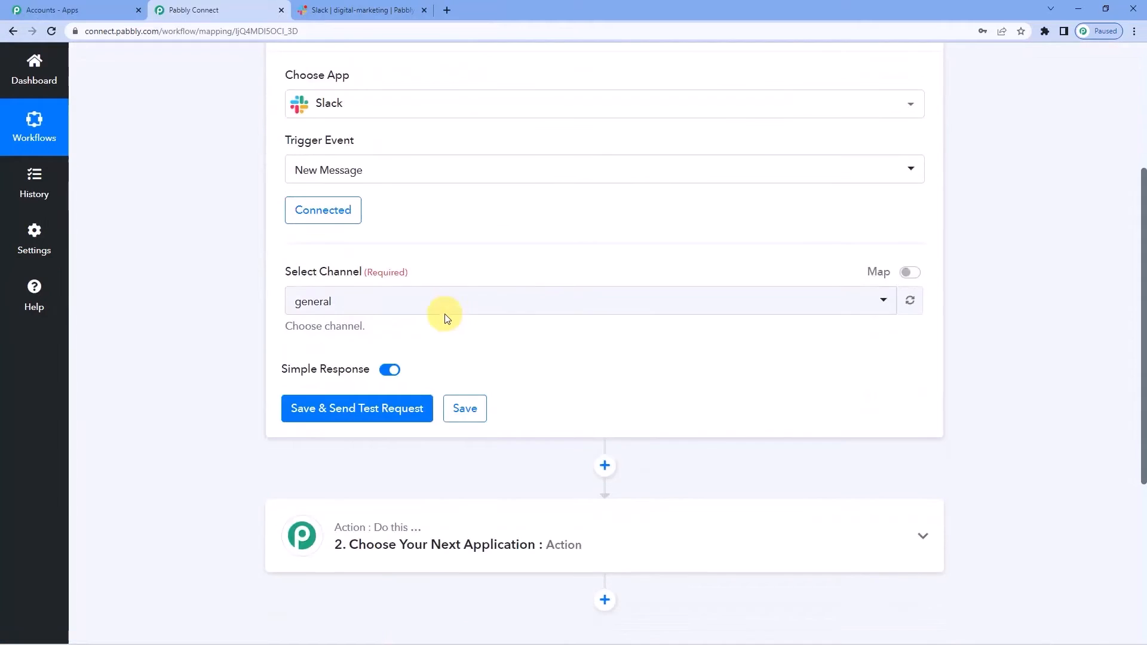
left_click(359, 306)
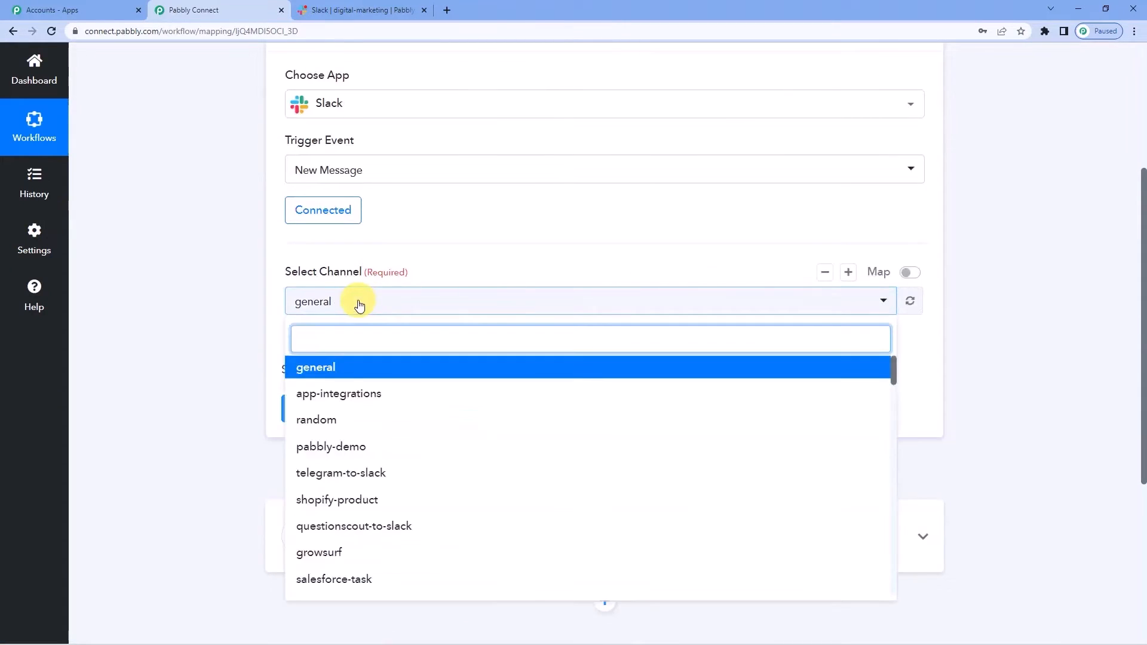
type("d")
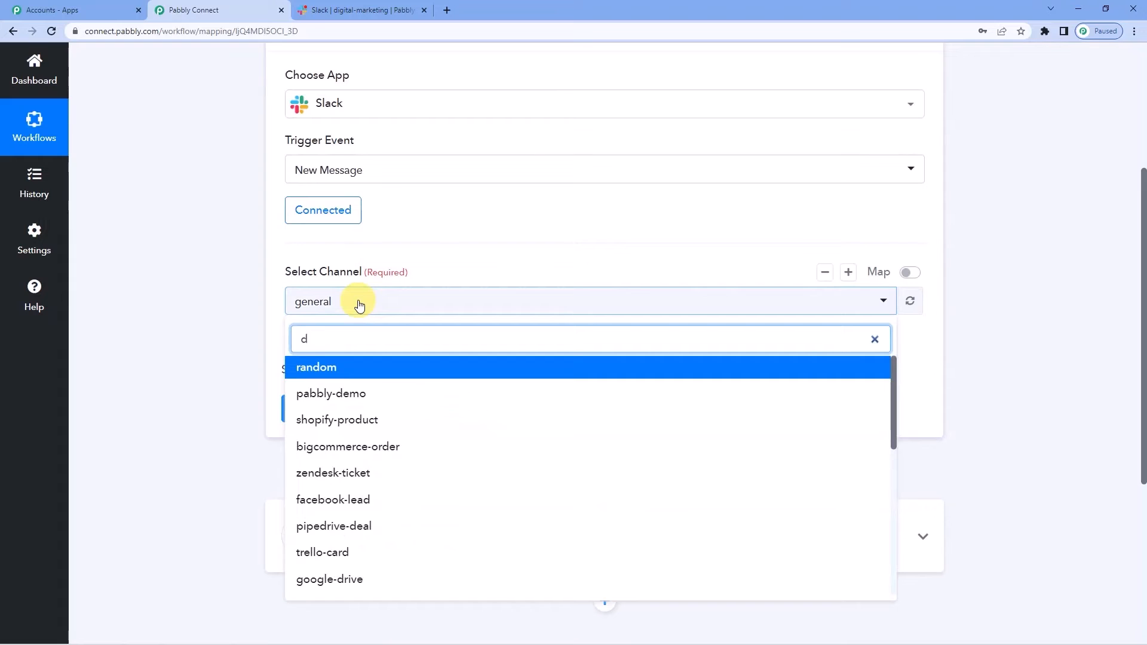
key("BackSpace")
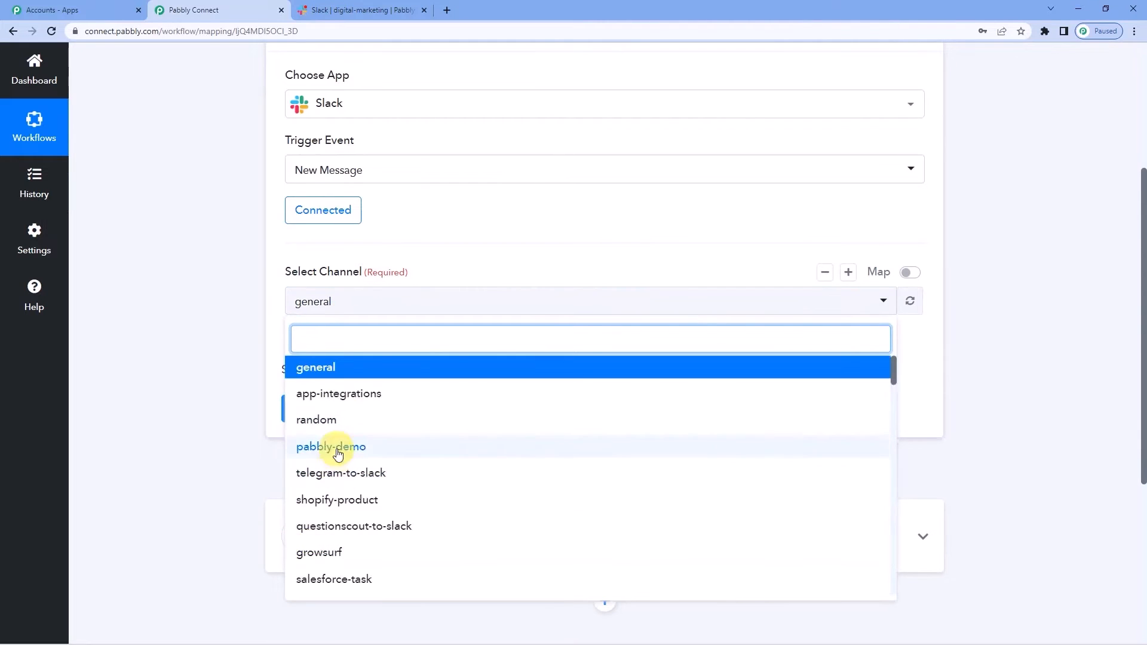
scroll(331, 442, "down", 2)
scroll(346, 424, "down", 3)
scroll(344, 457, "up", 5)
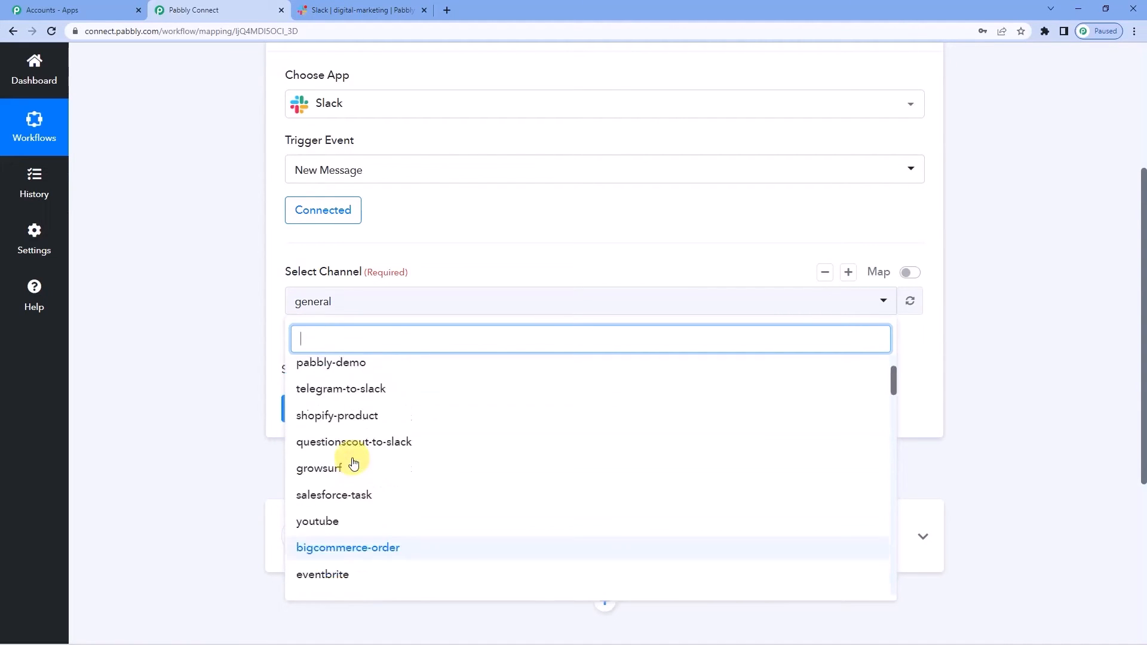
left_click(343, 11)
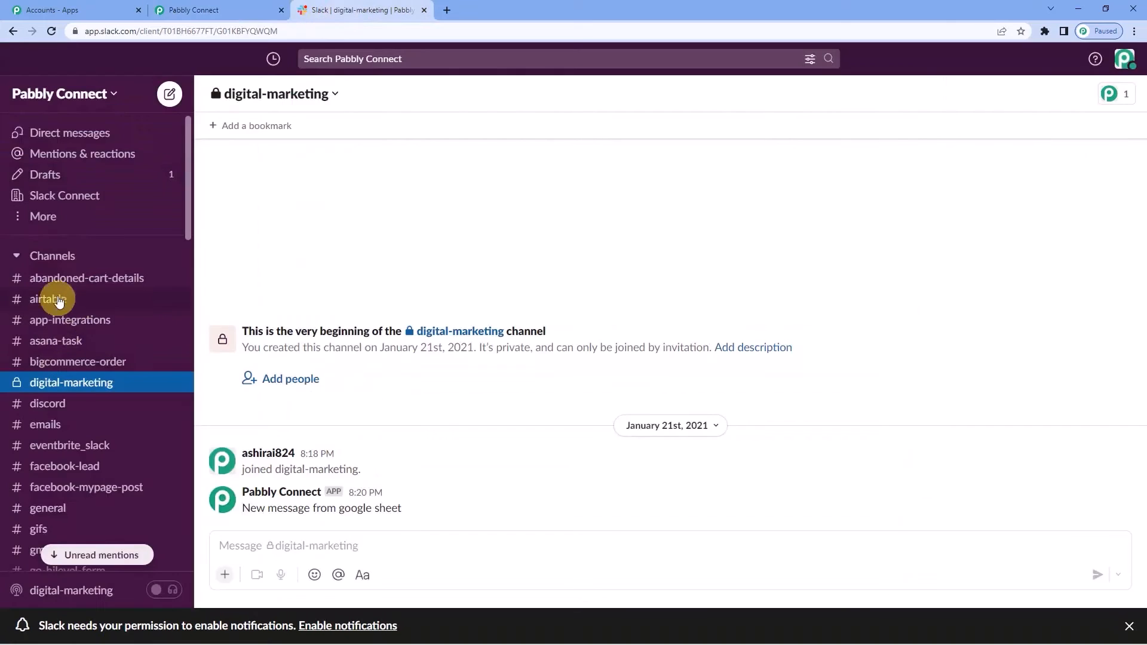
scroll(59, 294, "down", 4)
scroll(41, 380, "up", 3)
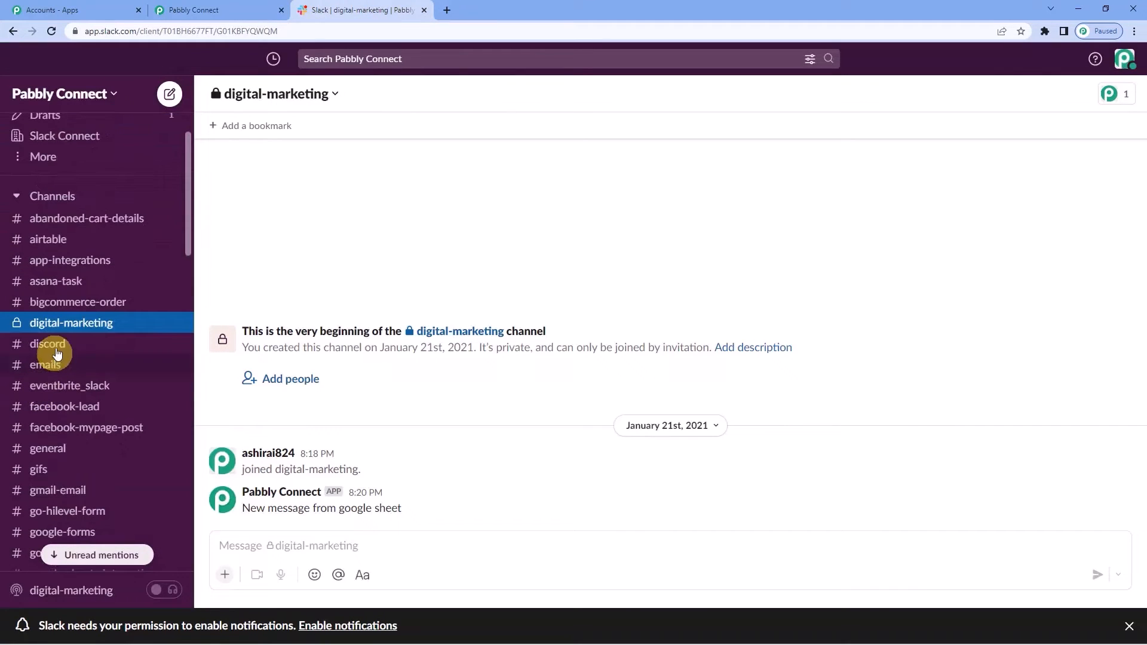
scroll(48, 377, "down", 1)
scroll(70, 332, "down", 1)
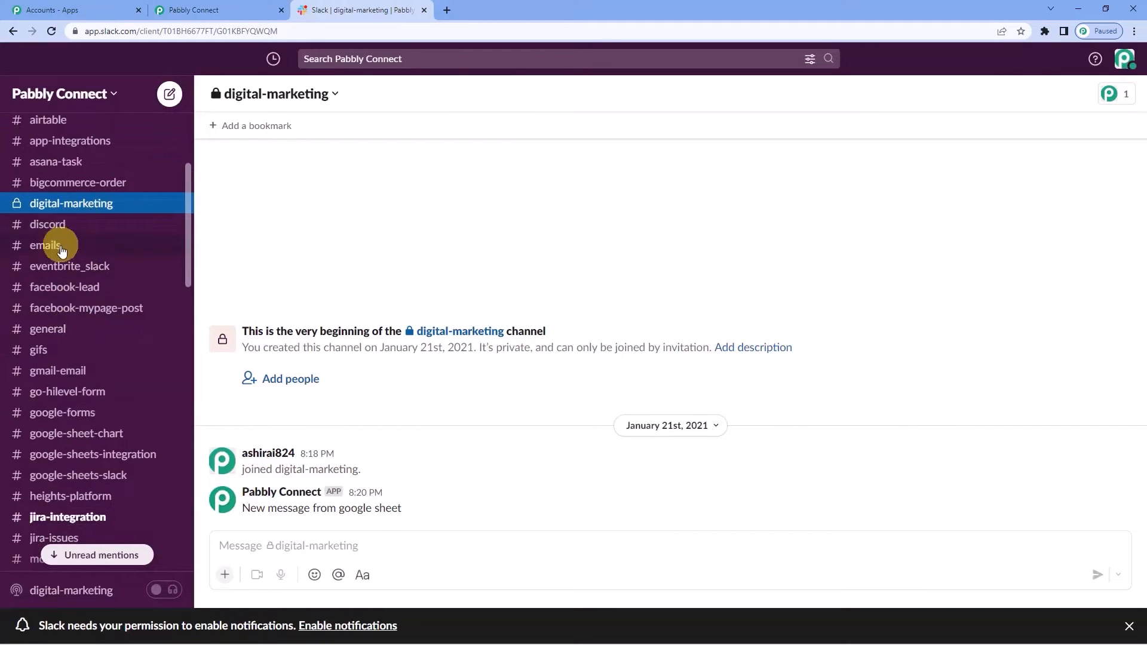
left_click(220, 10)
- Search 'dig' and select digital-marketing as the watched channel, keeping Simple Response on
left_click(317, 338)
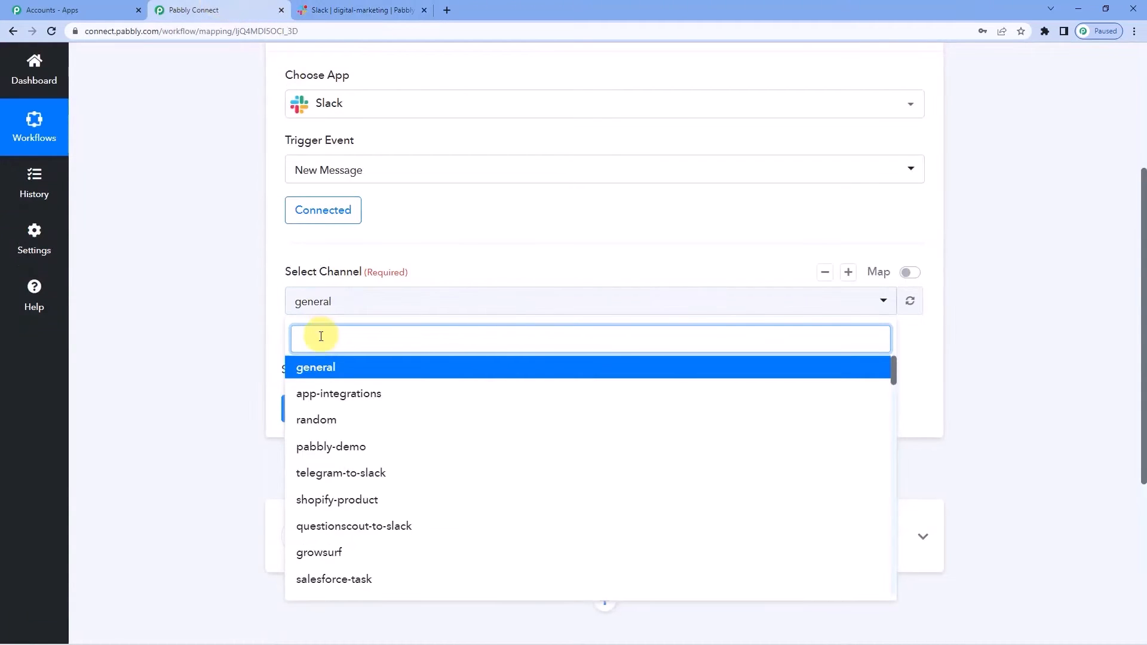
type("di")
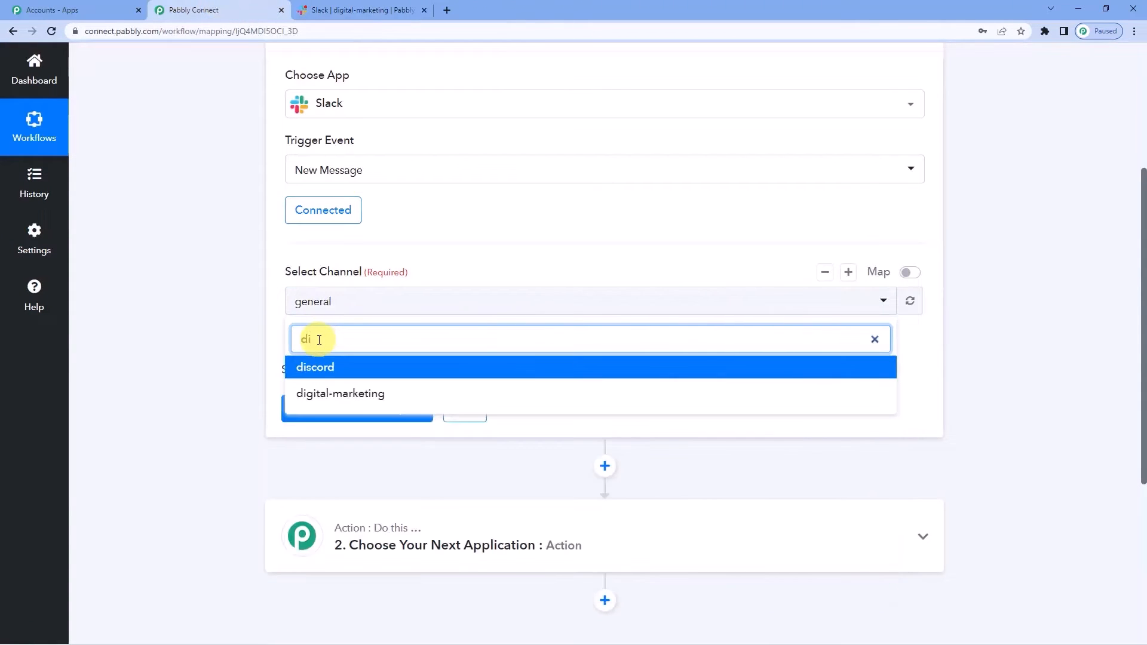
type("g")
left_click(328, 366)
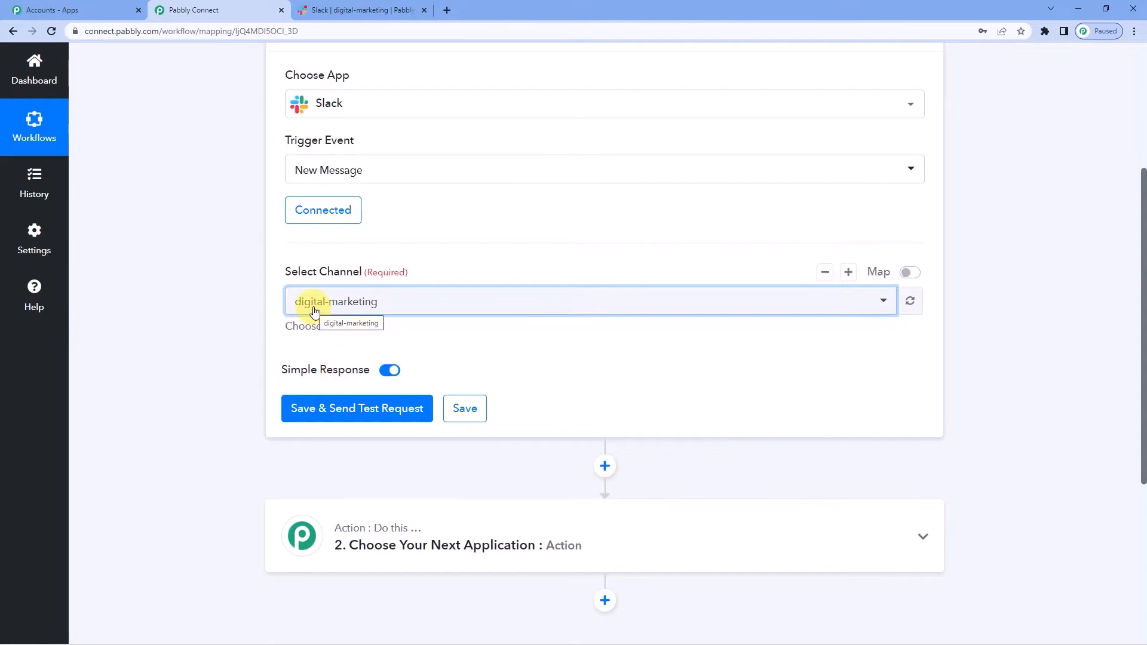
scroll(340, 346, "down", 1)
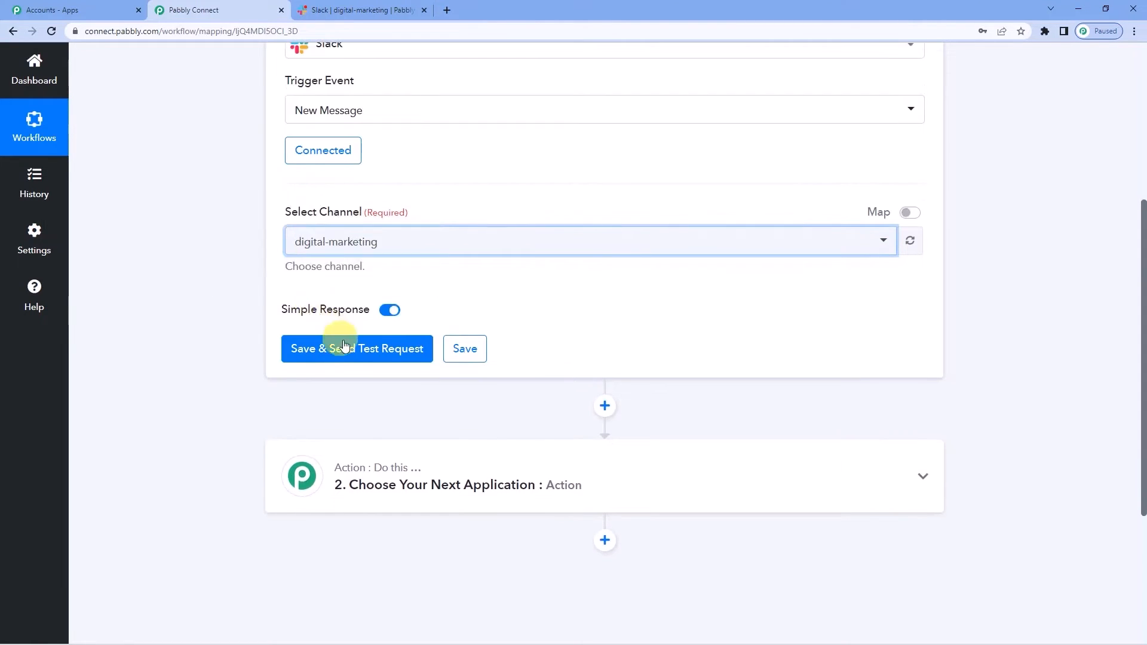
scroll(221, 378, "up", 2)
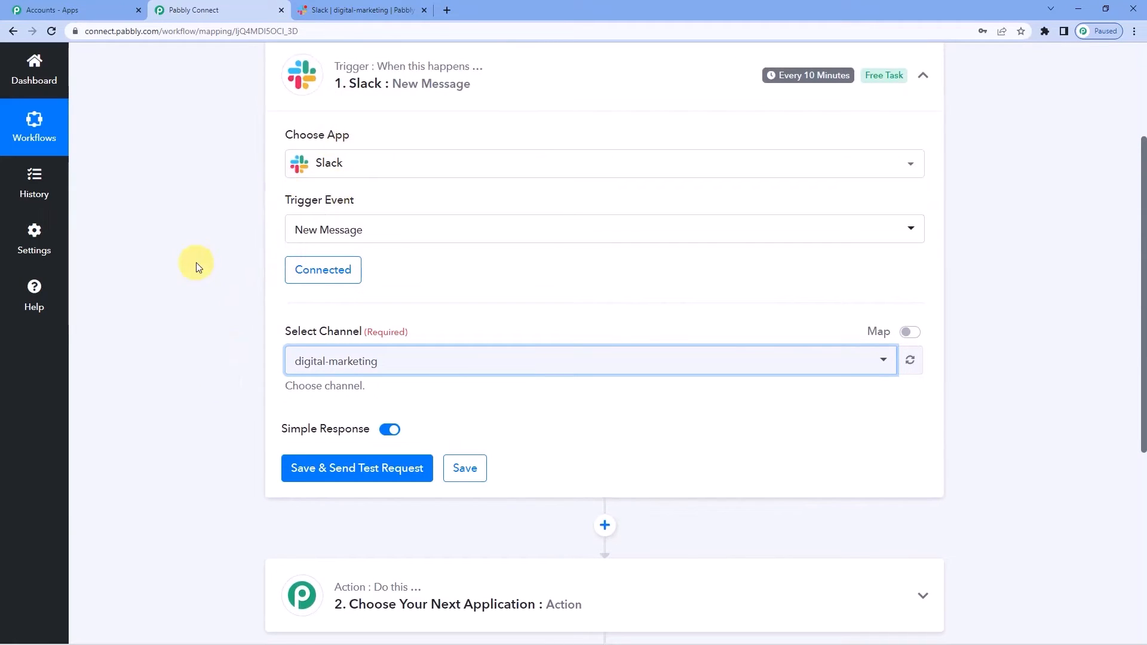
- Send 'Launching new data plans today. Check these out' in Slack's #digital-marketing
left_click(319, 5)
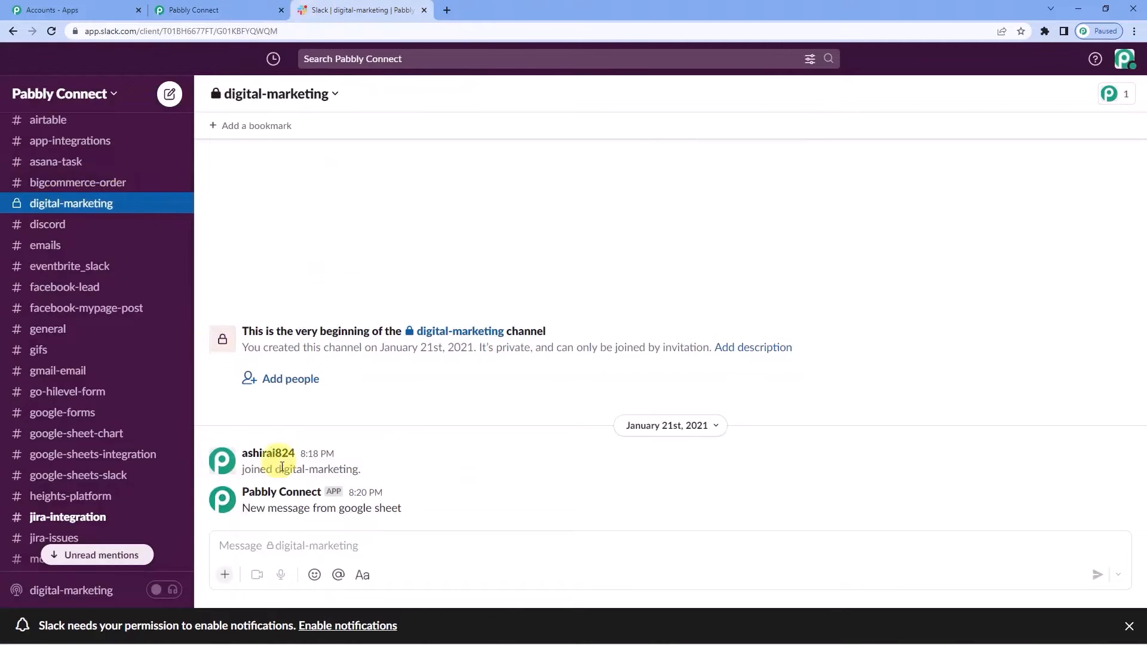
left_click(288, 554)
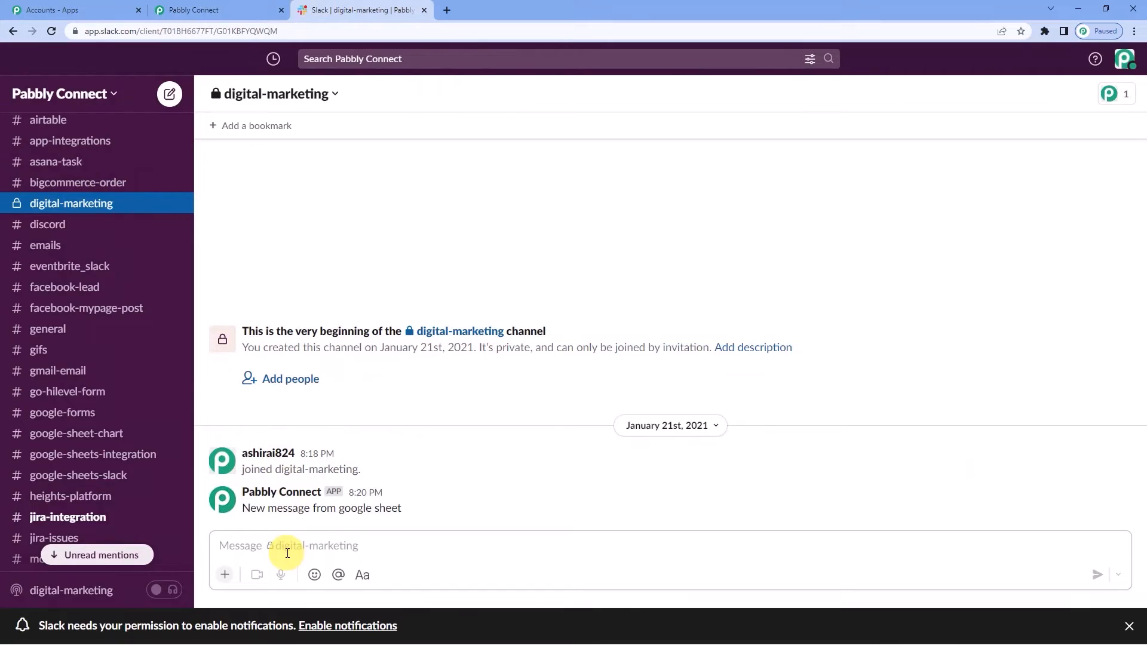
type("Laun")
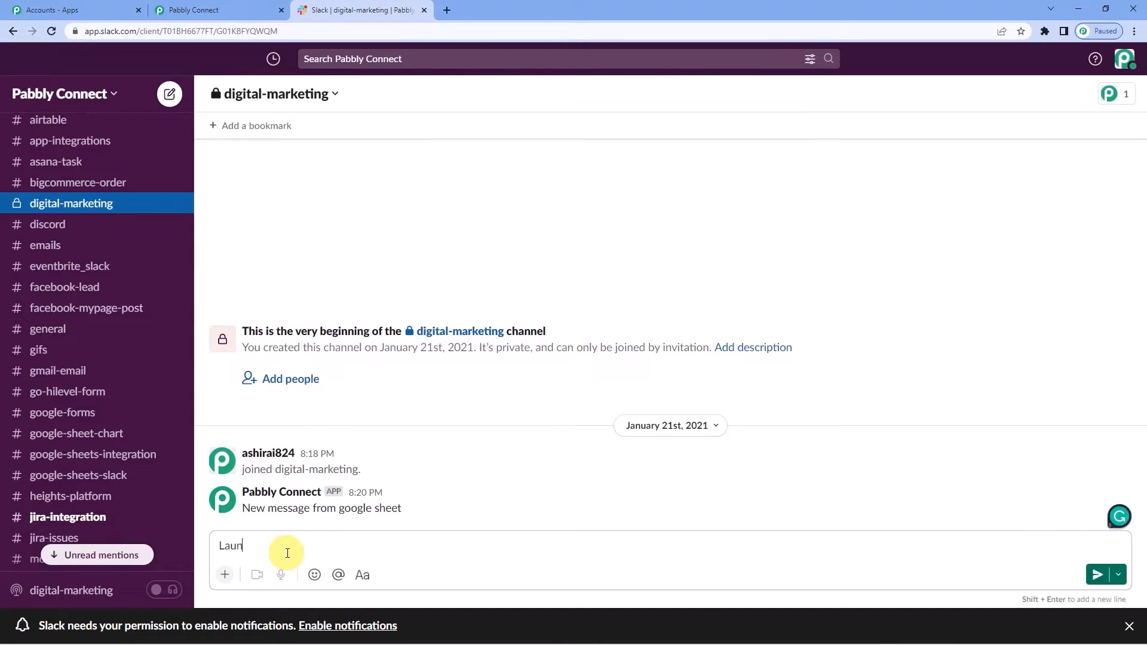
type("ching new data")
type(" plans")
type(" tody")
type("y")
type(".Cg")
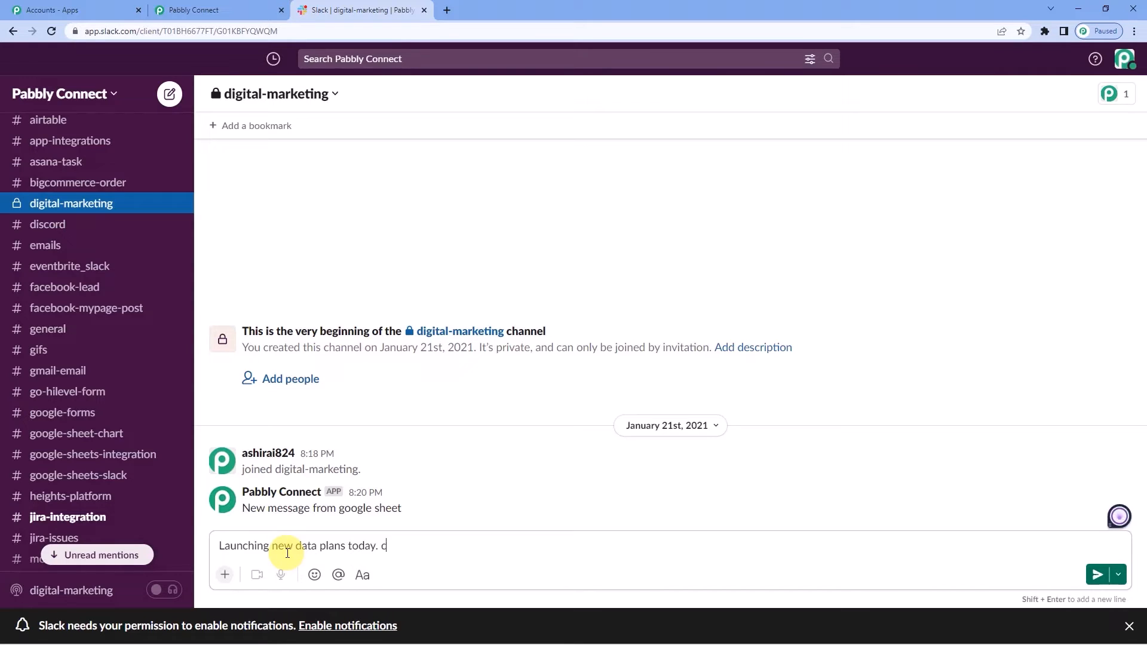
type("Check thes")
type(" out")
key("Return")
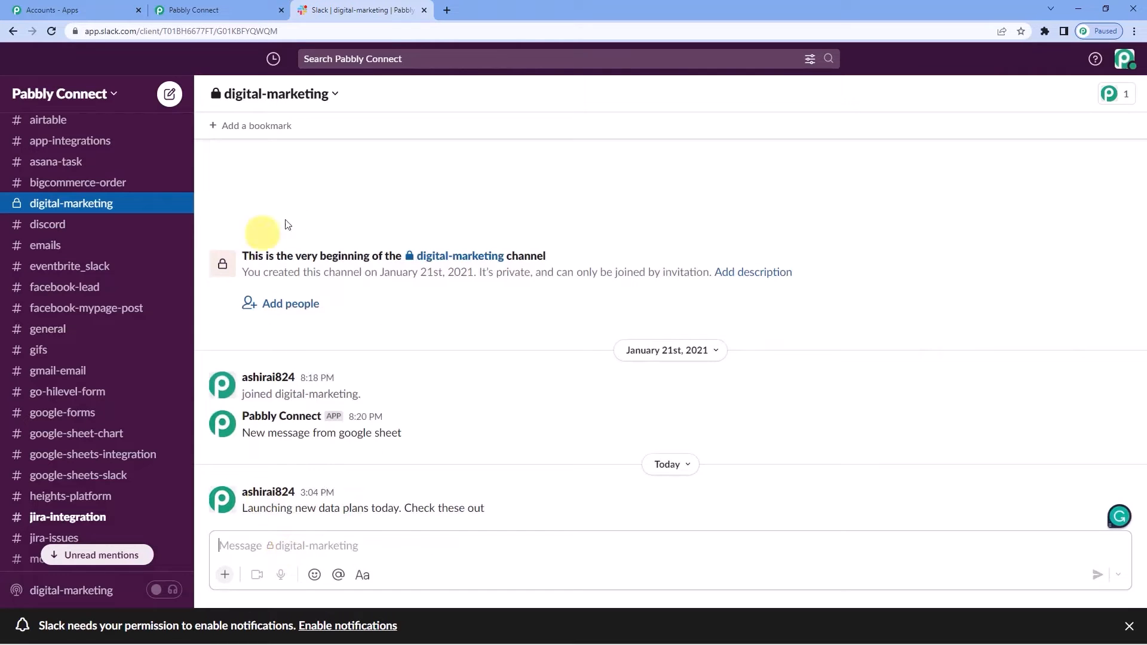
- Save and test the trigger, confirming the response Text holds the new data plans message
left_click(242, 11)
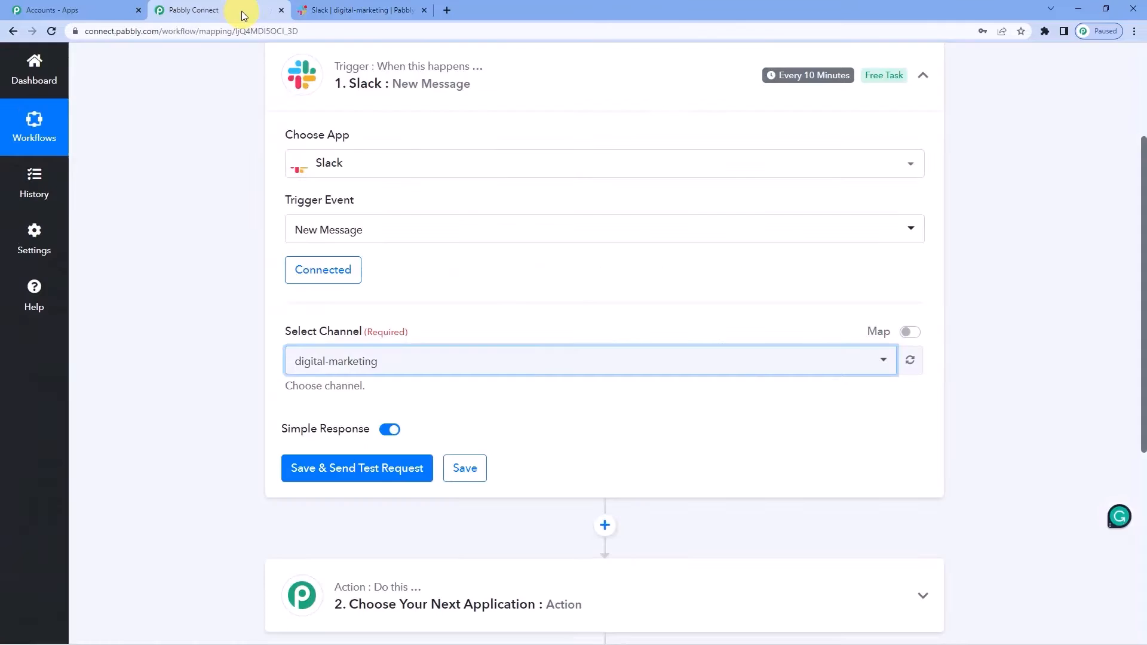
left_click(323, 472)
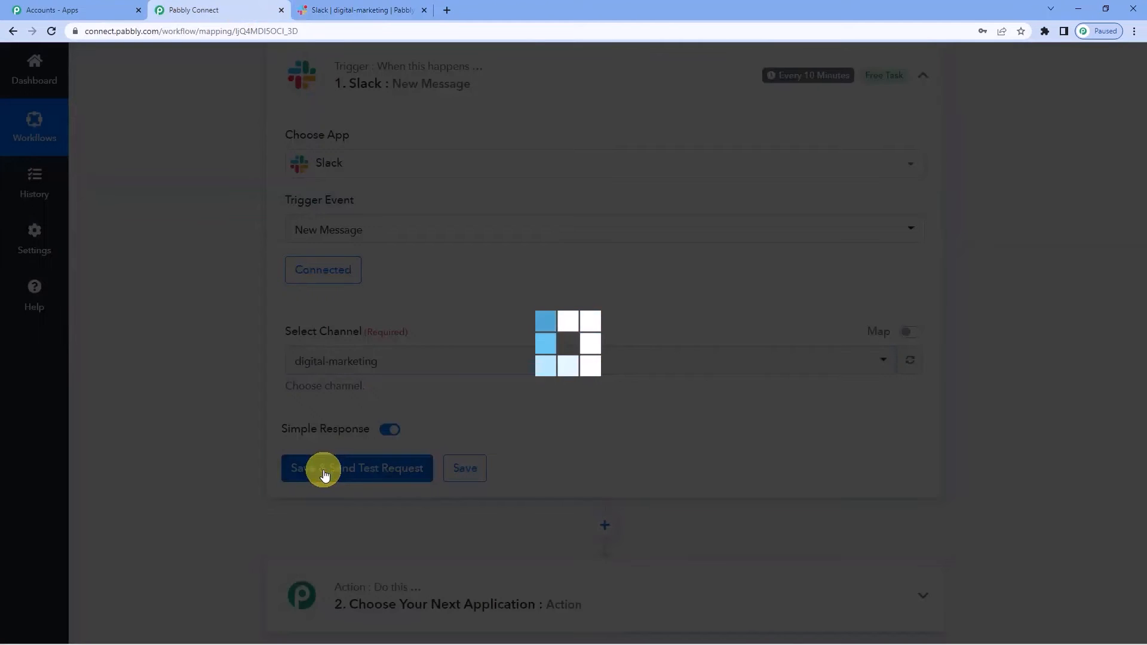
scroll(466, 404, "down", 4)
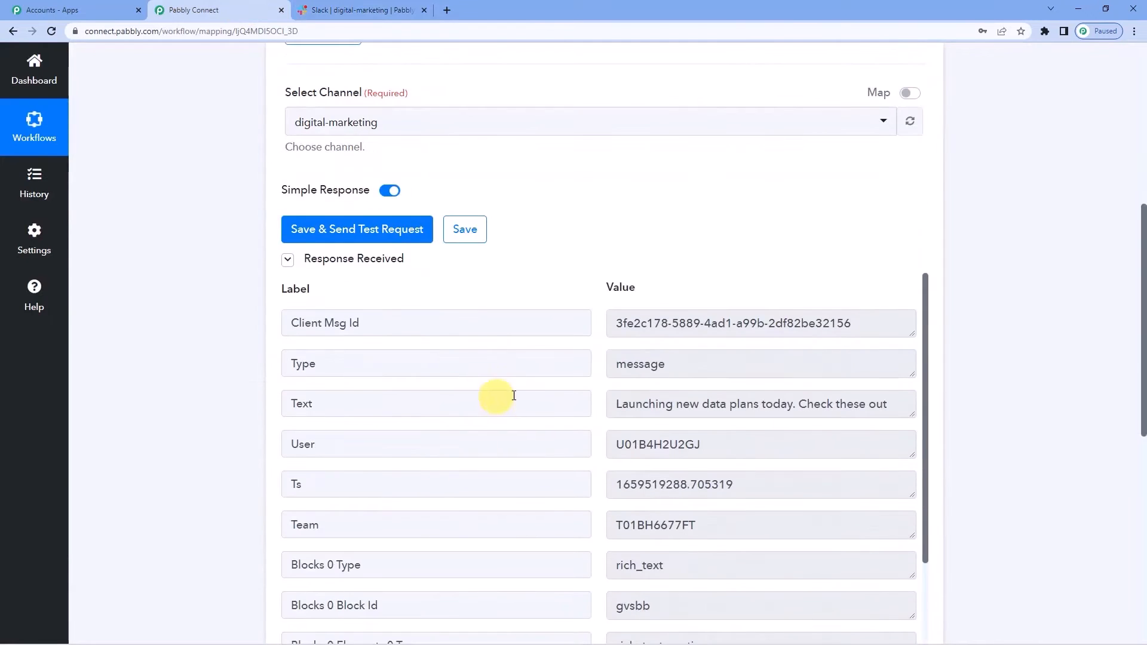
scroll(519, 273, "down", 2)
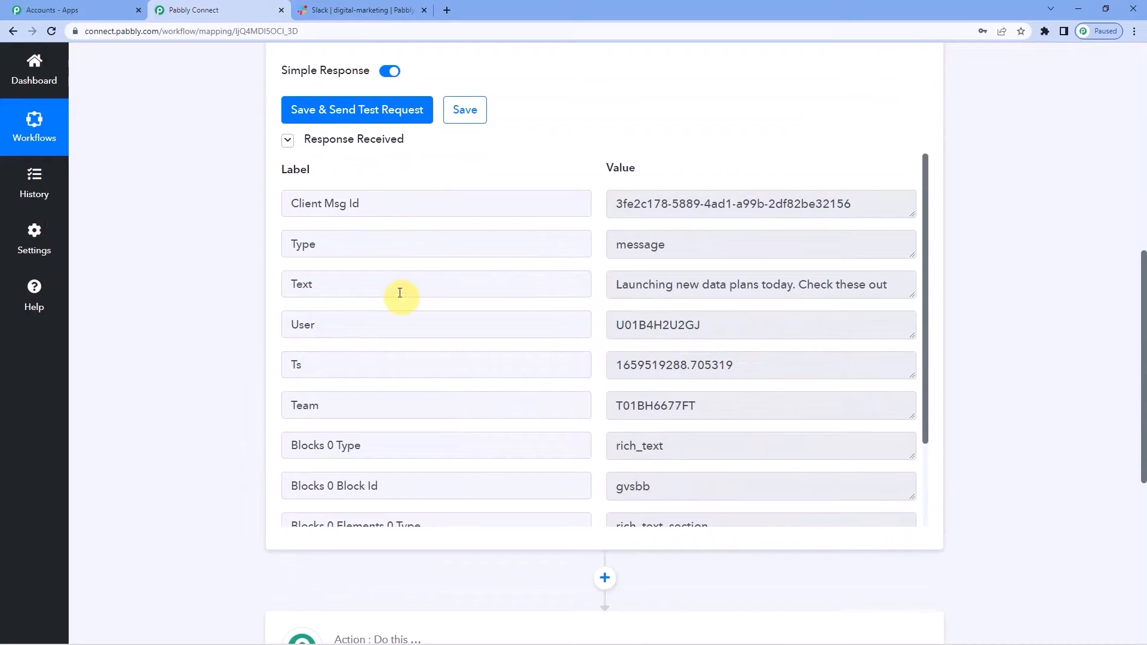
double_click(294, 284)
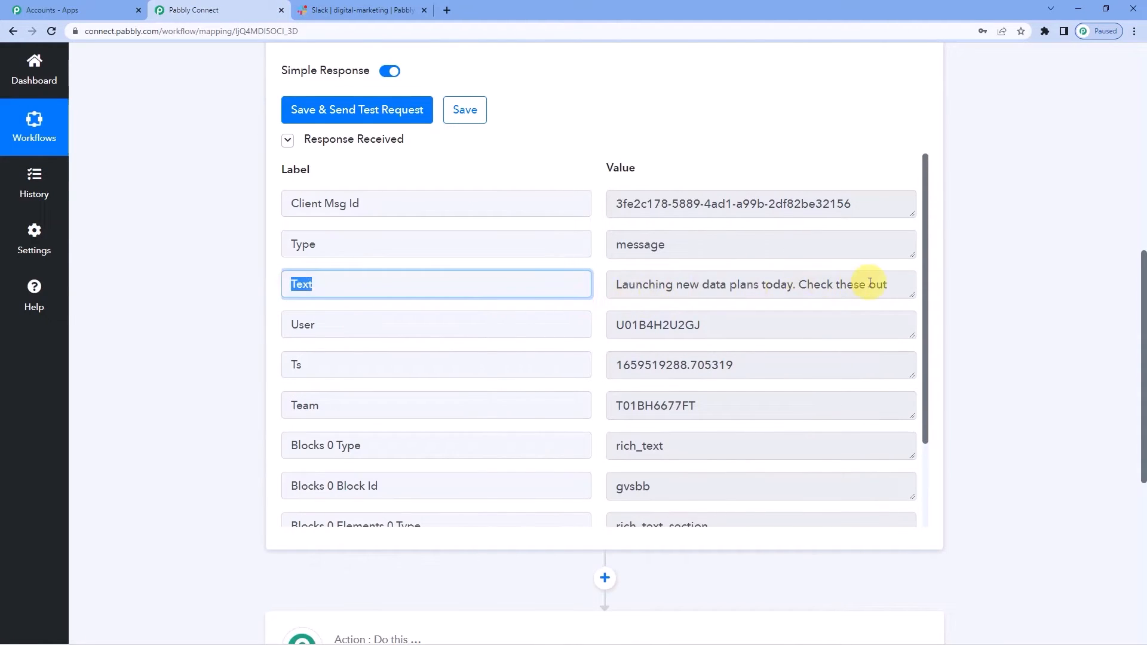
scroll(202, 393, "up", 6)
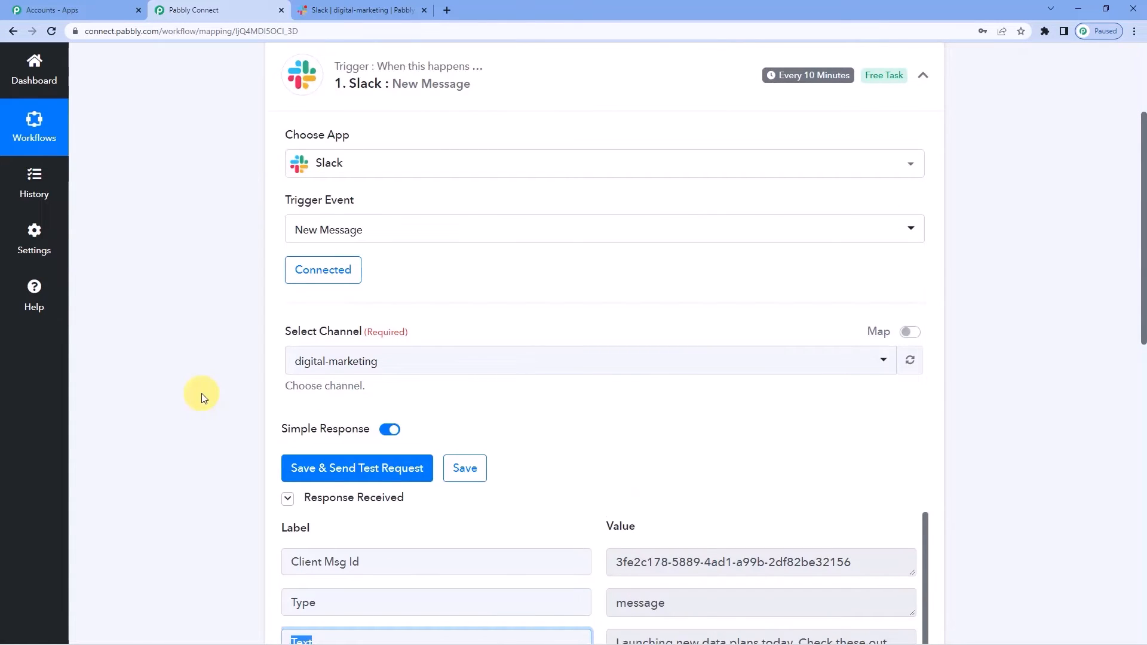
scroll(238, 418, "down", 13)
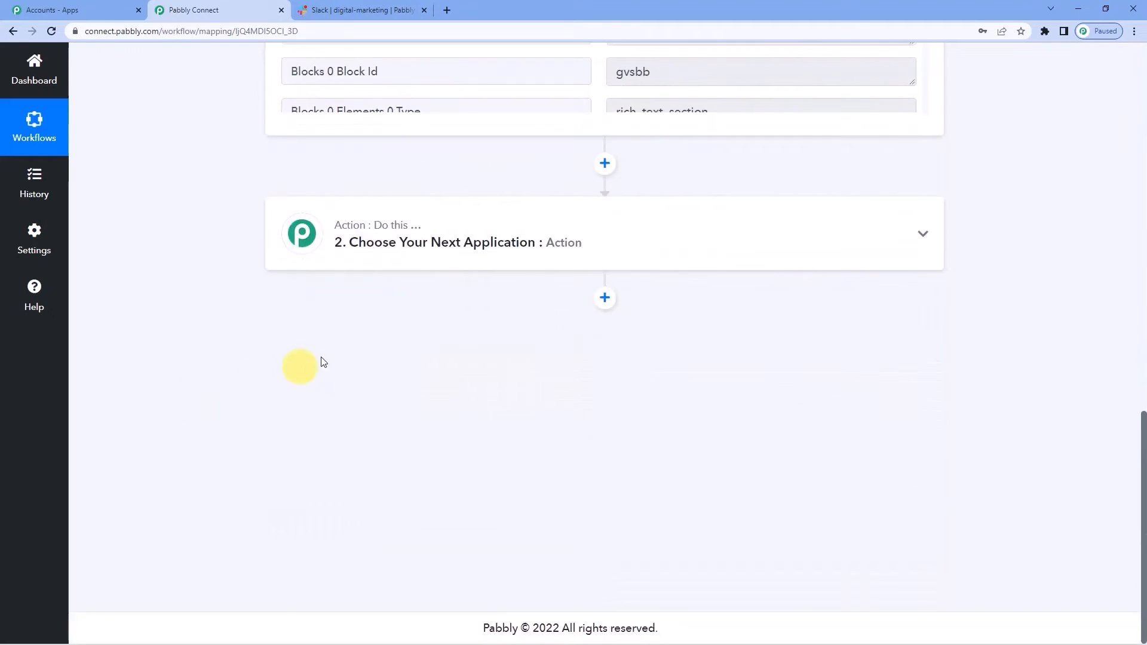
- Set the action step to Slack with the Send Channel Message event and start connecting it
left_click(445, 255)
left_click(370, 330)
type("s")
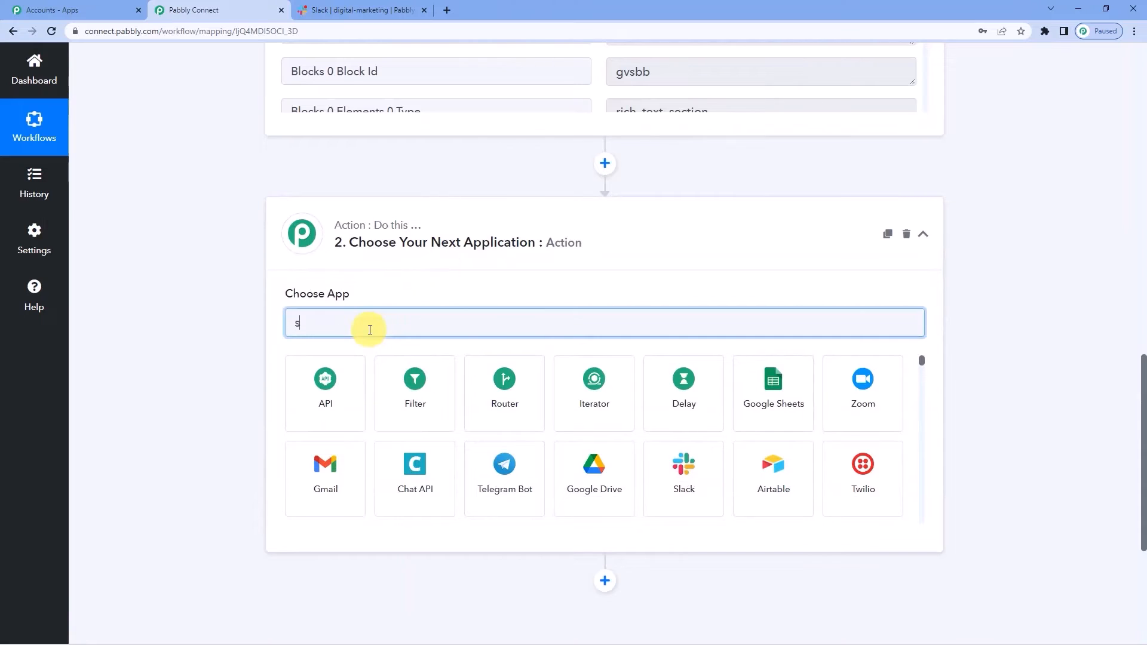
type("lack")
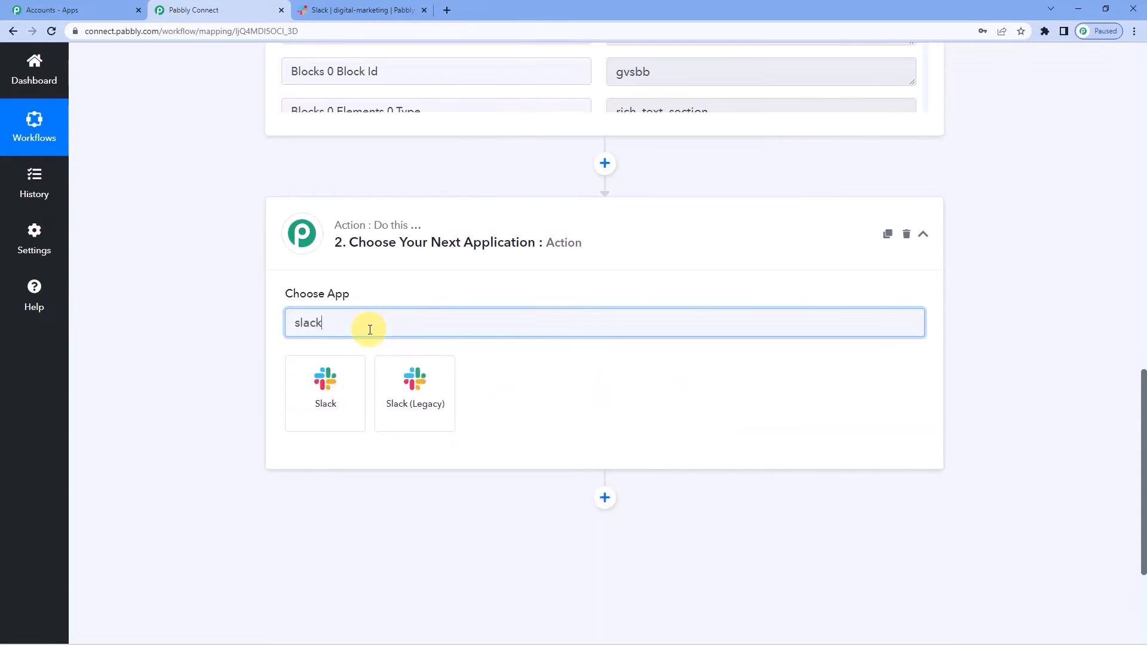
left_click(325, 383)
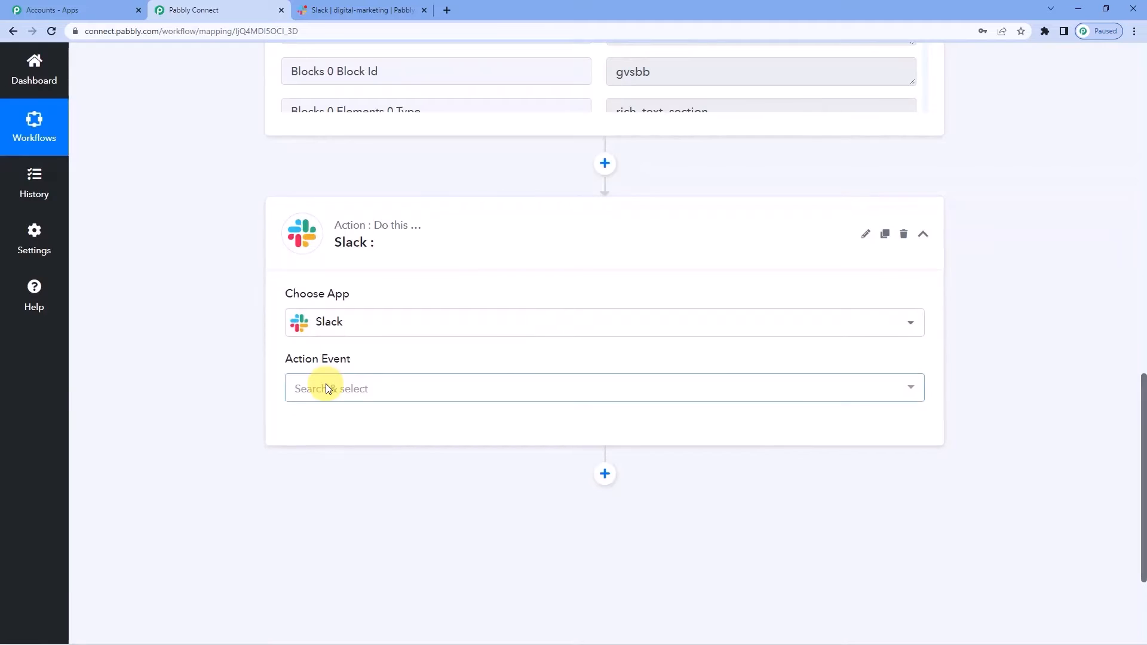
left_click(327, 388)
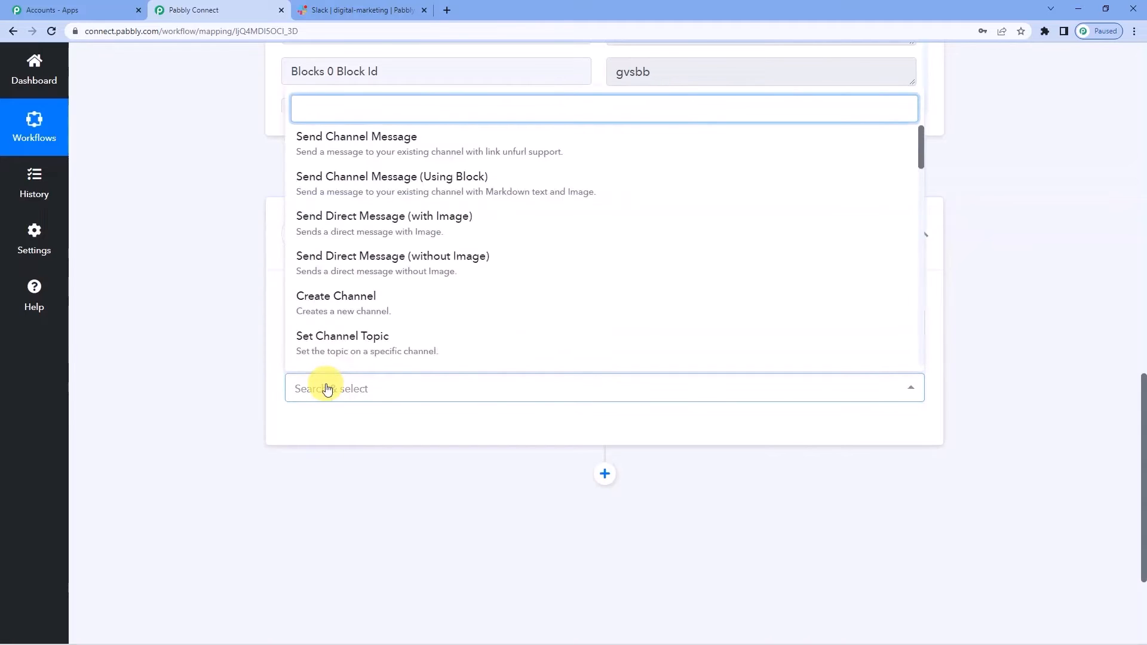
left_click(355, 142)
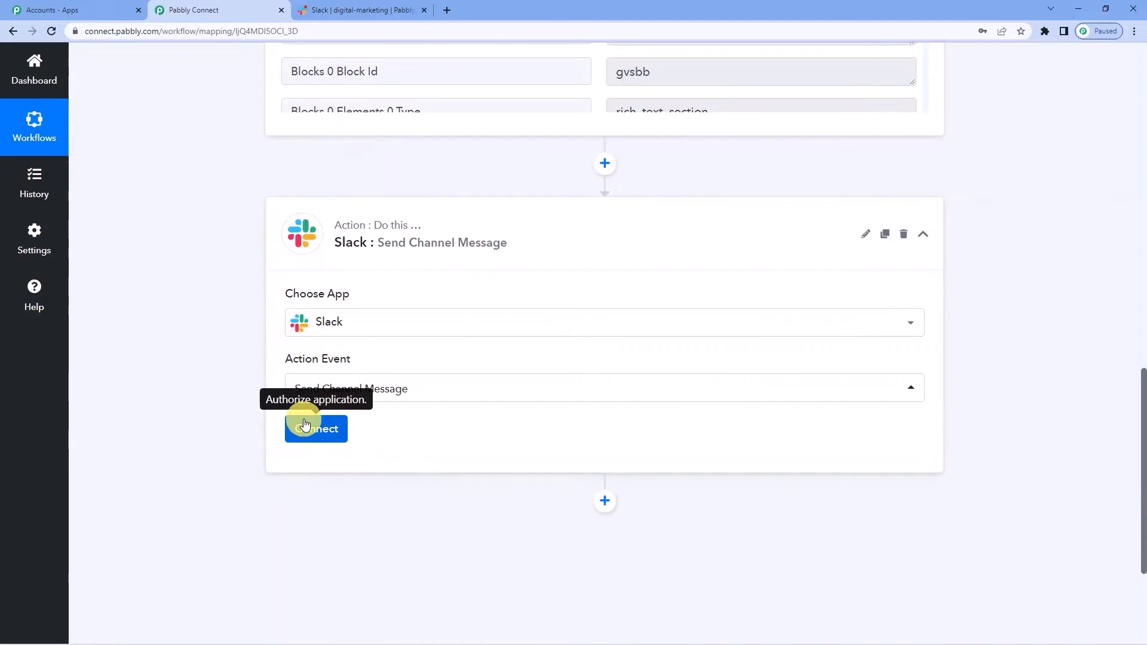
left_click(305, 426)
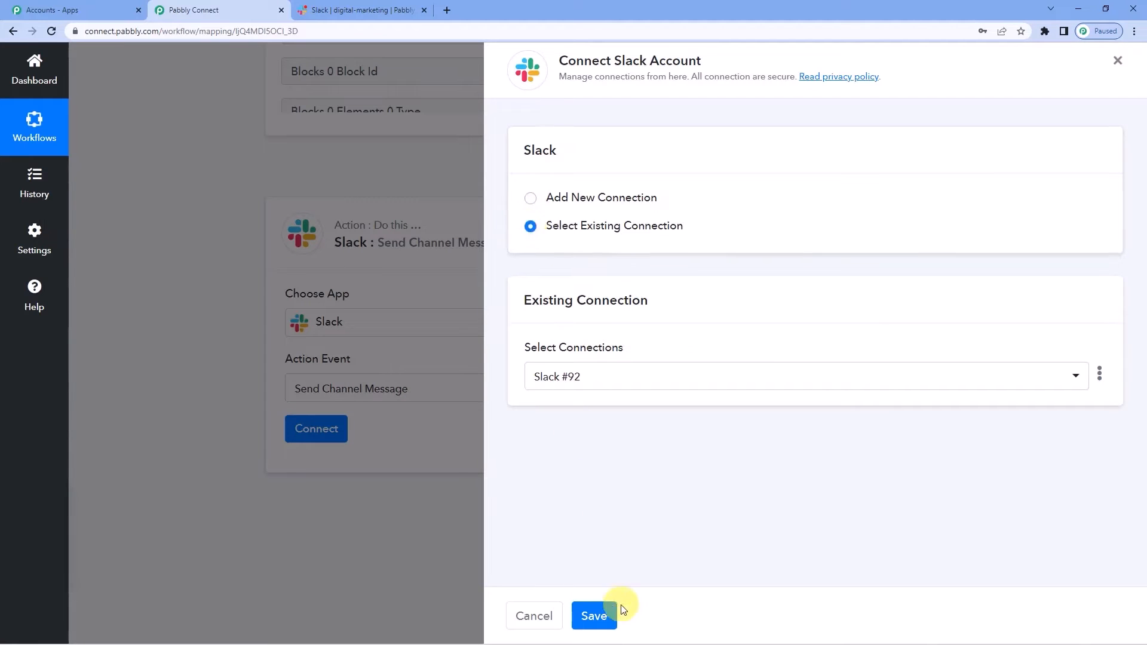
- Save the existing Slack #92 connection and choose general in the Channel dropdown
left_click(602, 616)
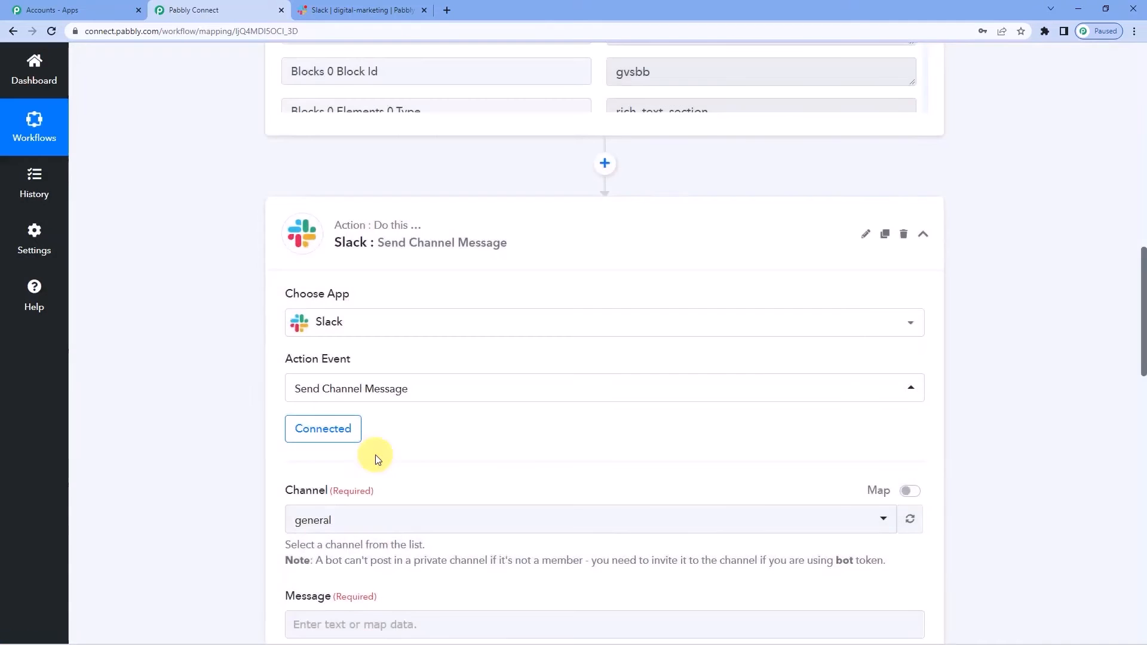
scroll(371, 454, "down", 3)
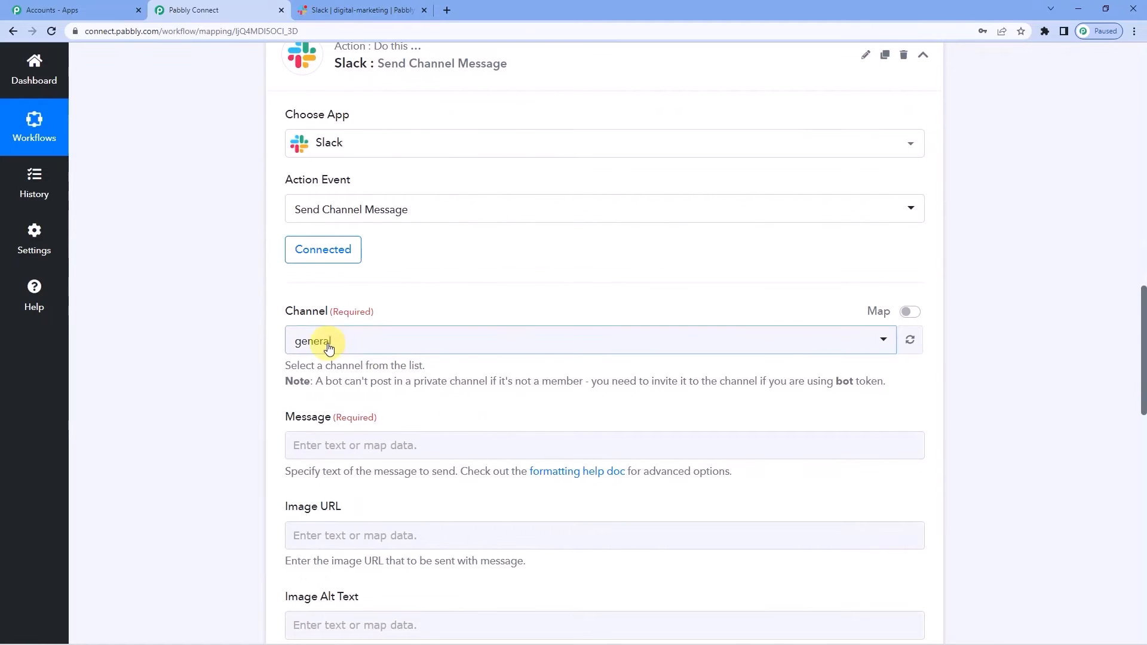
left_click(327, 345)
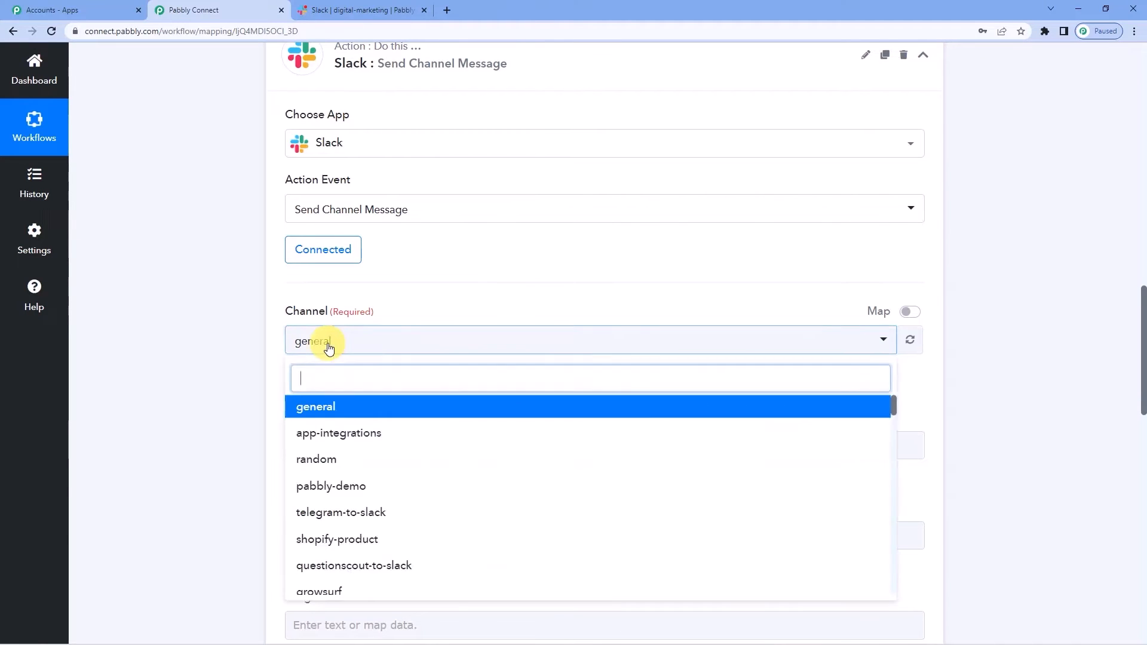
scroll(326, 370, "down", 2)
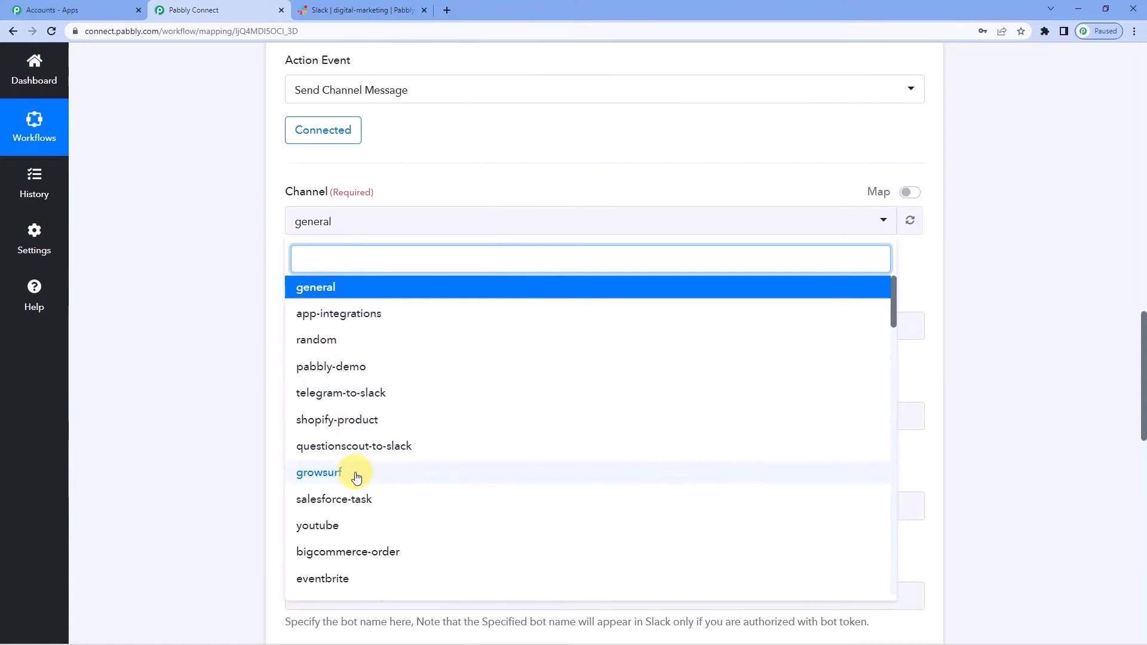
scroll(347, 496, "up", 1)
left_click(277, 321)
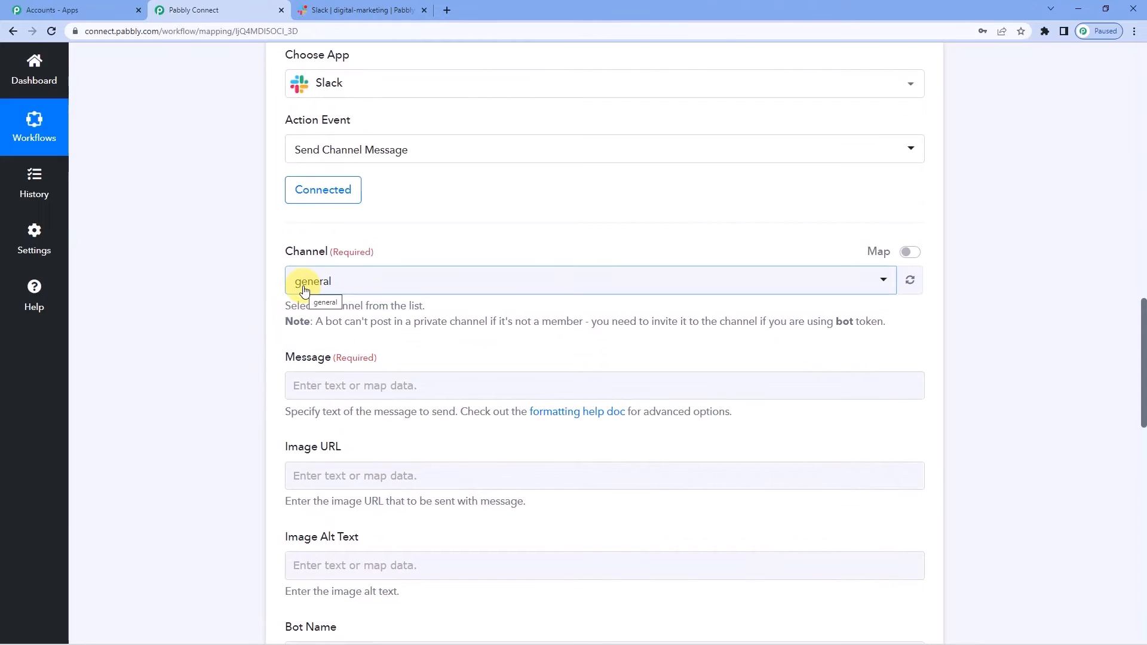
- Reselect general as the destination channel and place the cursor in the Message field
scroll(256, 280, "up", 14)
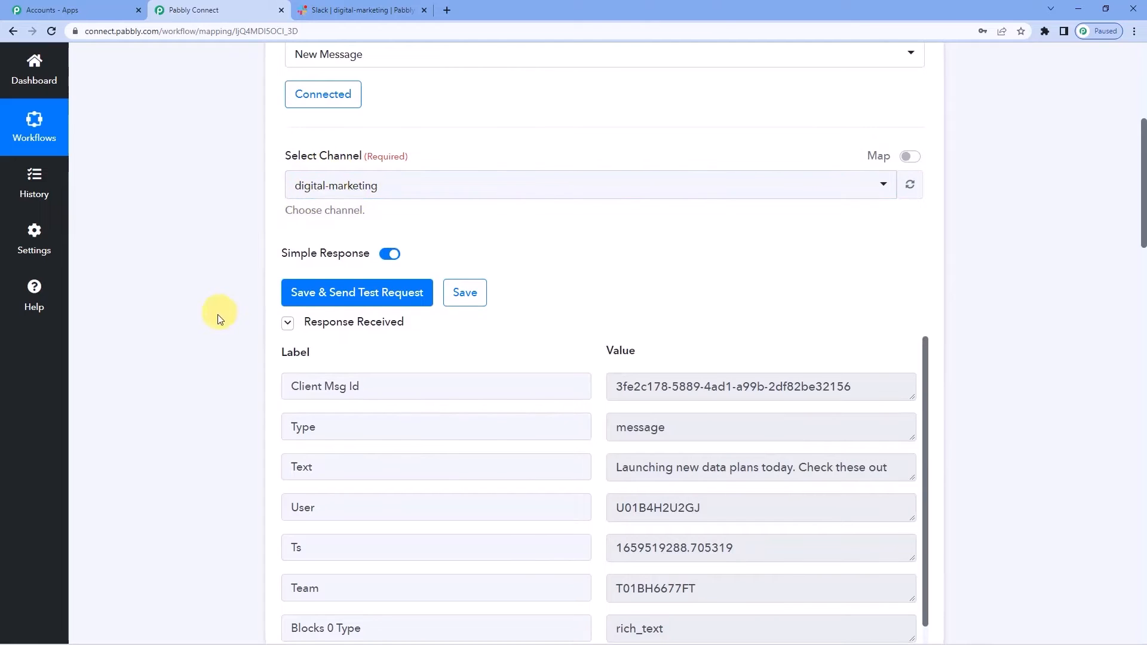
scroll(180, 367, "down", 6)
scroll(180, 366, "down", 7)
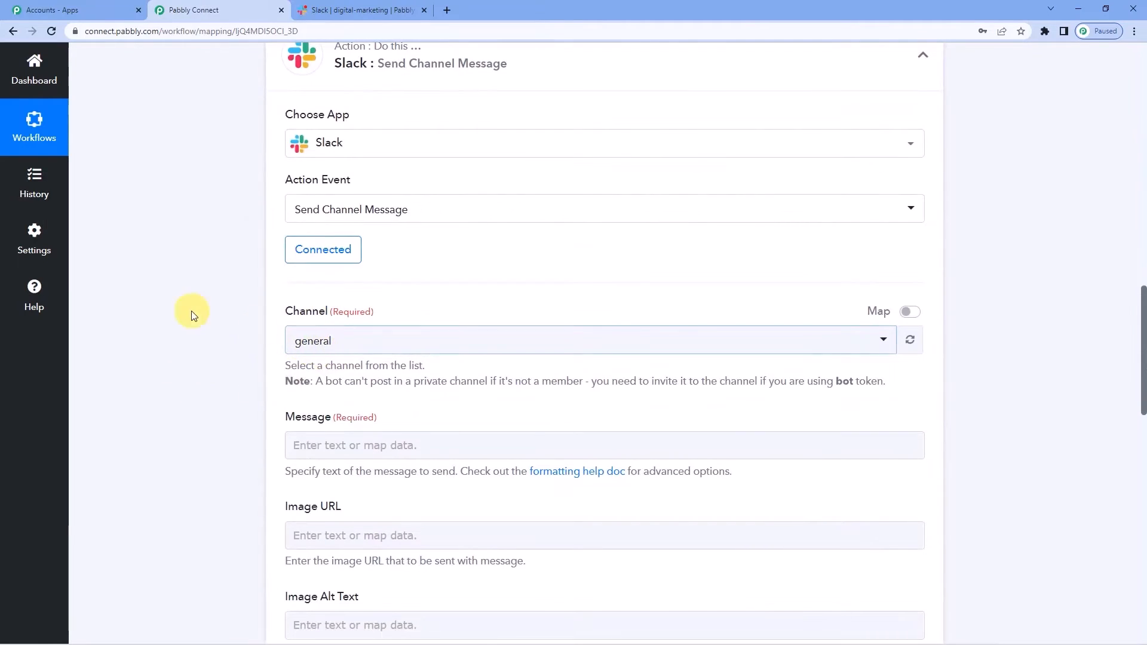
scroll(192, 310, "up", 12)
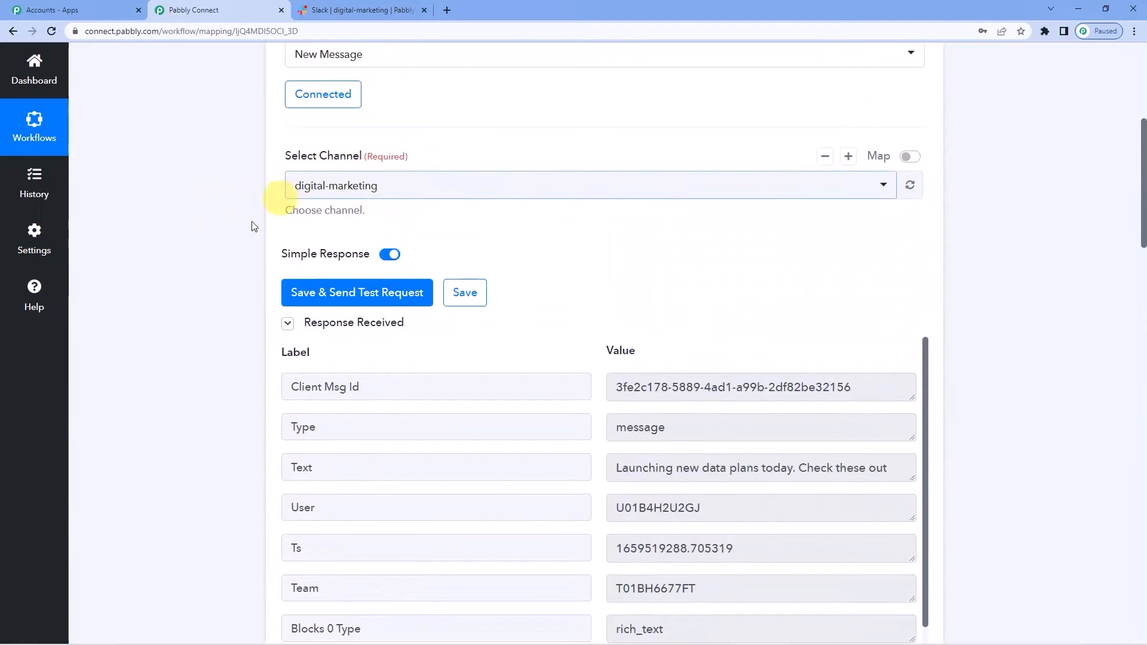
scroll(226, 357, "down", 13)
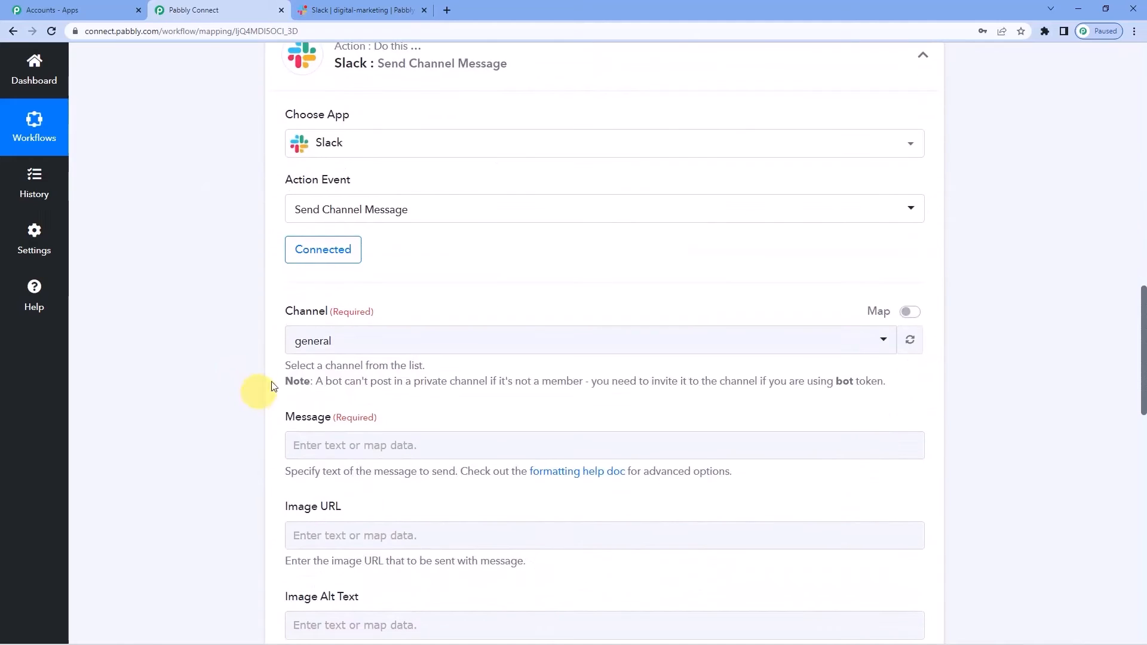
left_click(329, 352)
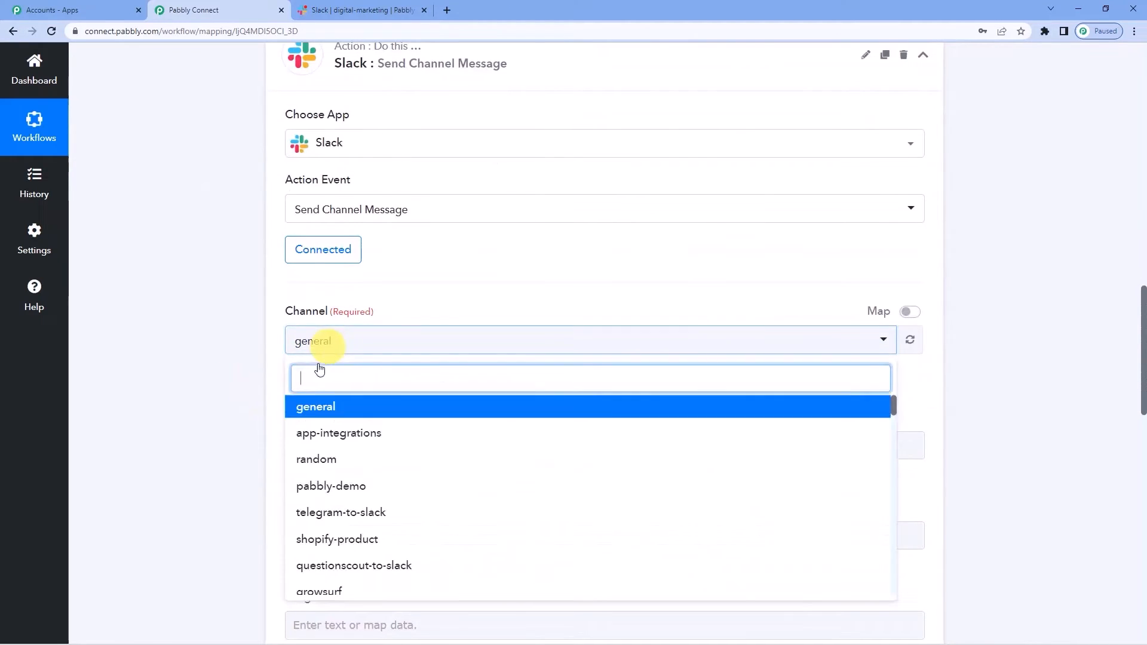
left_click(315, 404)
scroll(278, 338, "down", 2)
left_click(306, 326)
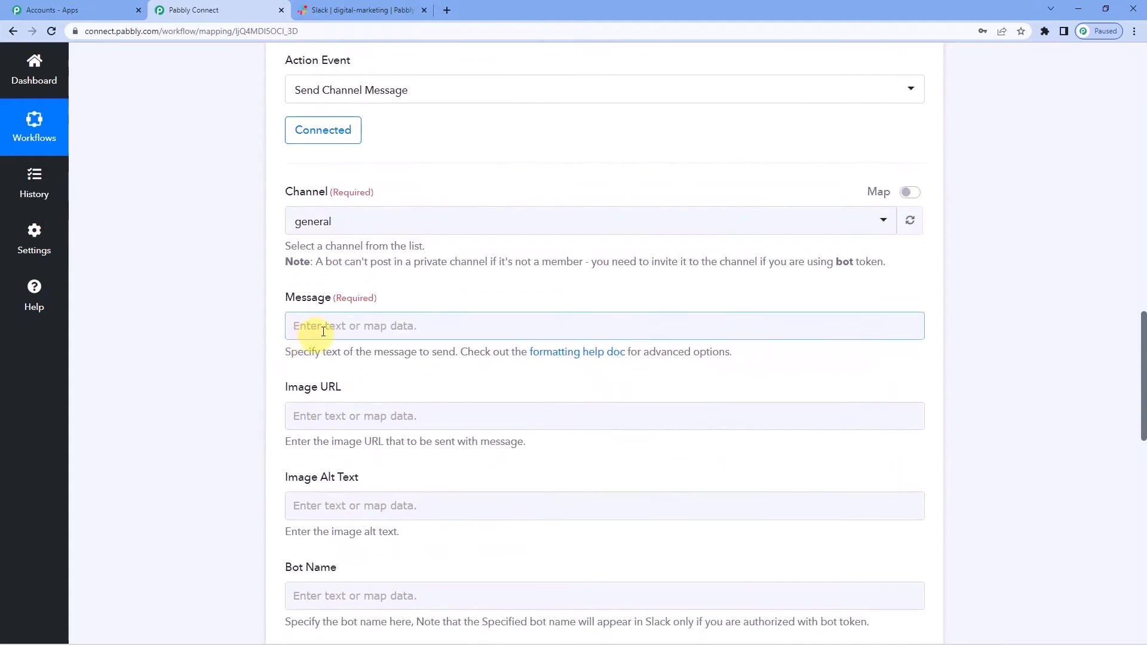
- Open Insert Data and expand the '1. Slack: New Message' trigger fields
left_click(324, 331)
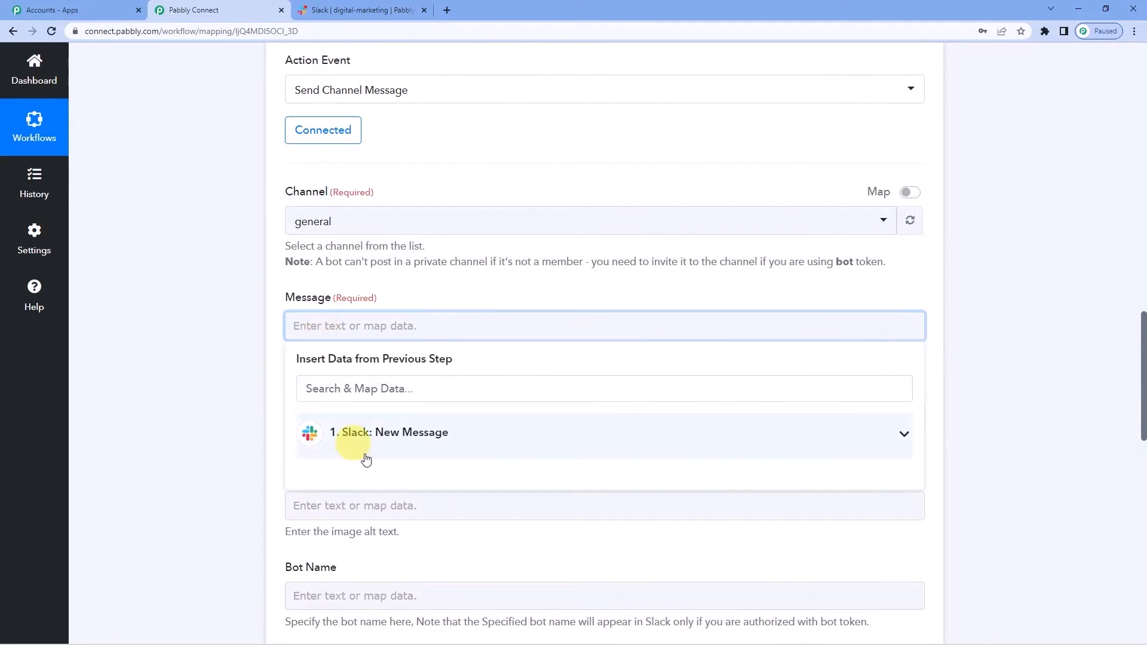
left_click(381, 434)
scroll(418, 403, "down", 2)
scroll(427, 400, "down", 1)
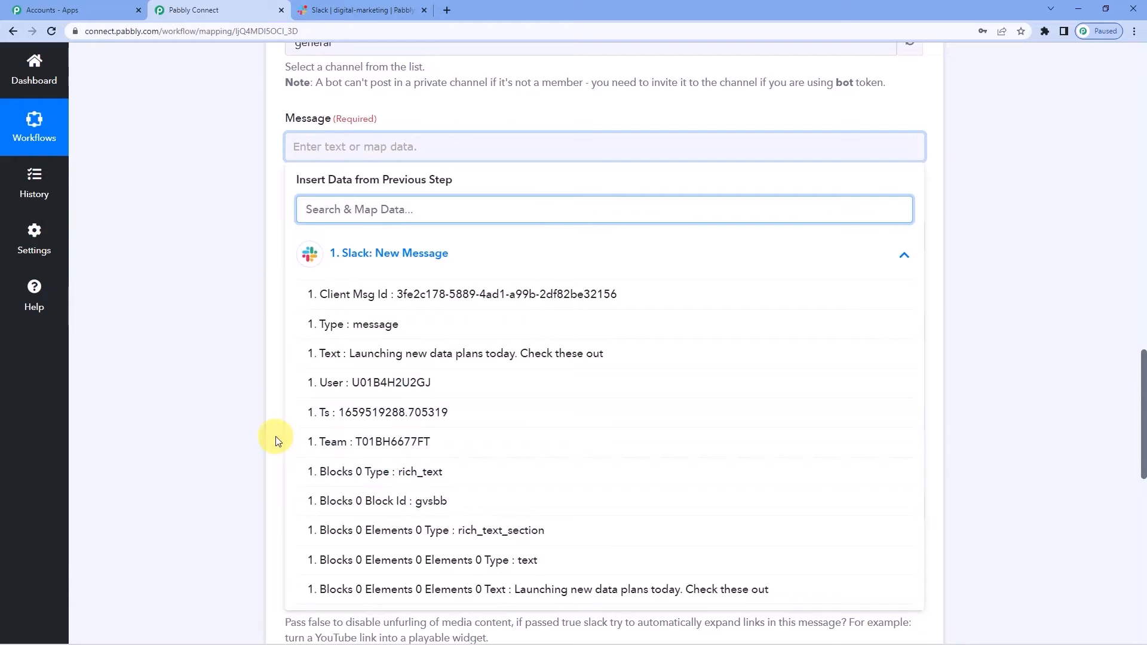
scroll(276, 440, "up", 10)
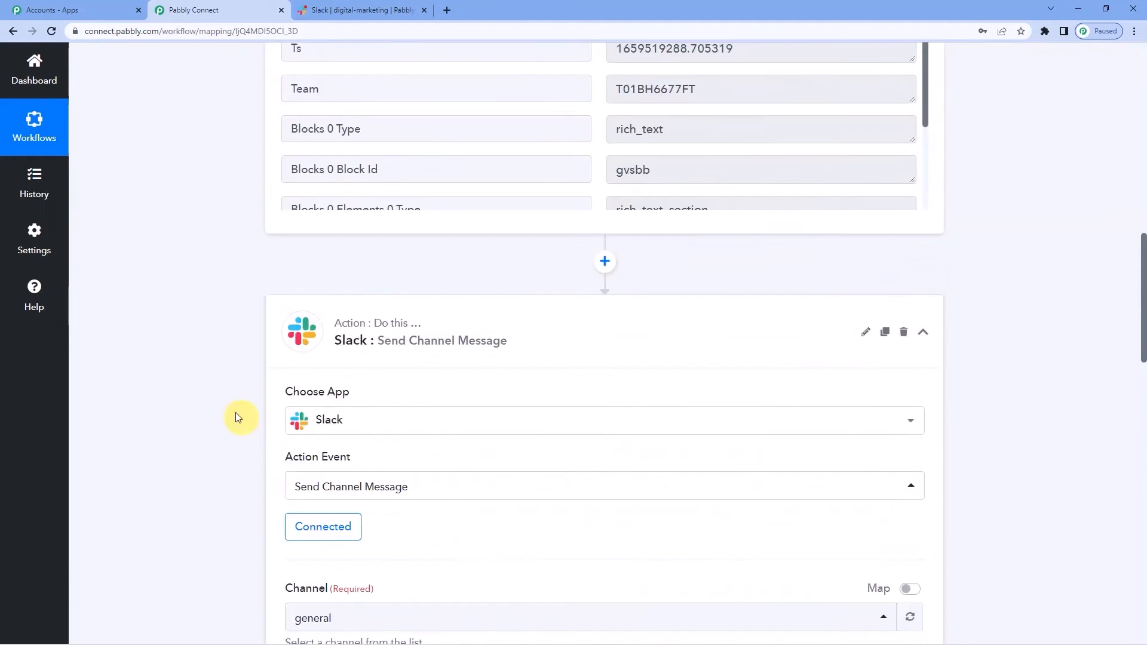
scroll(230, 407, "up", 9)
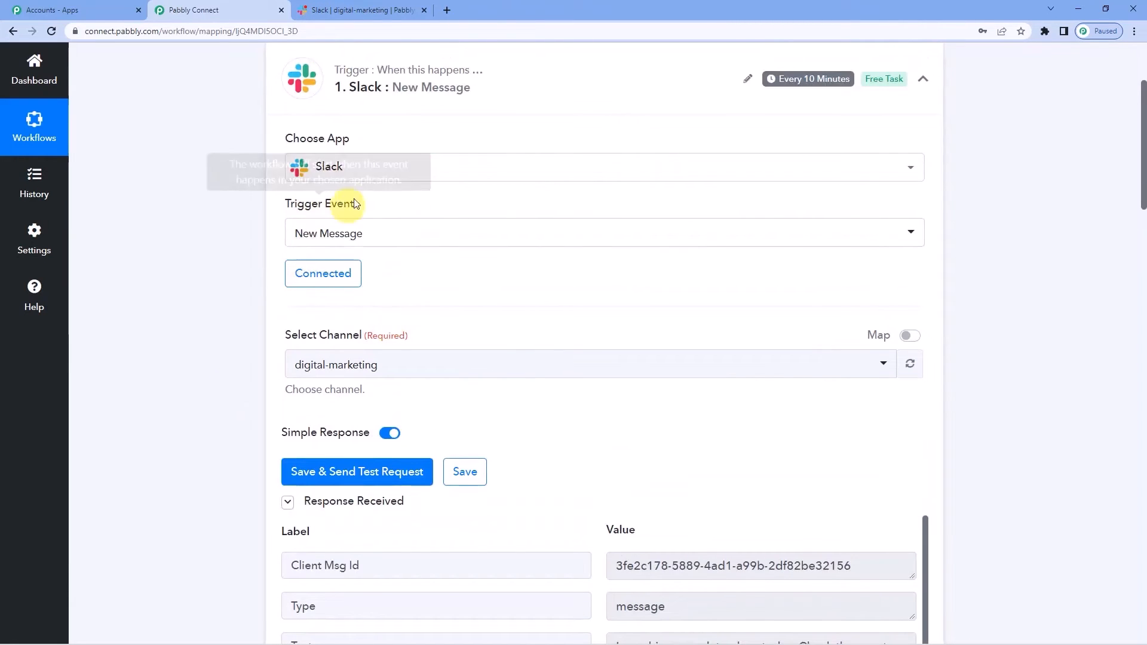
scroll(235, 300, "down", 3)
scroll(558, 249, "down", 3)
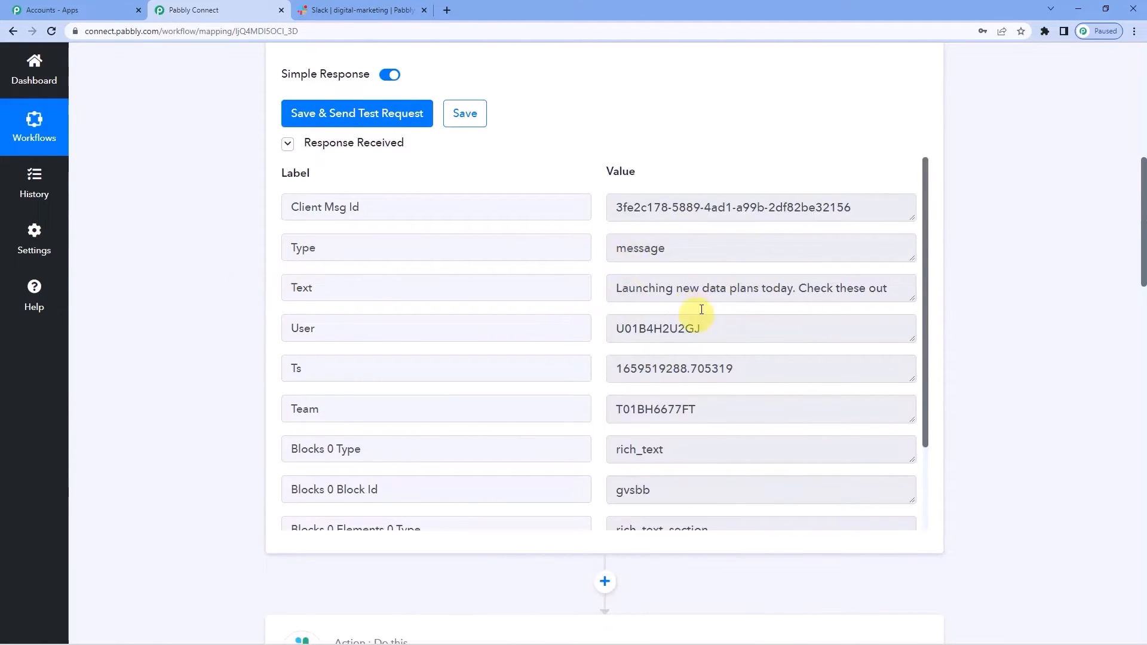
scroll(236, 411, "down", 4)
scroll(223, 439, "down", 9)
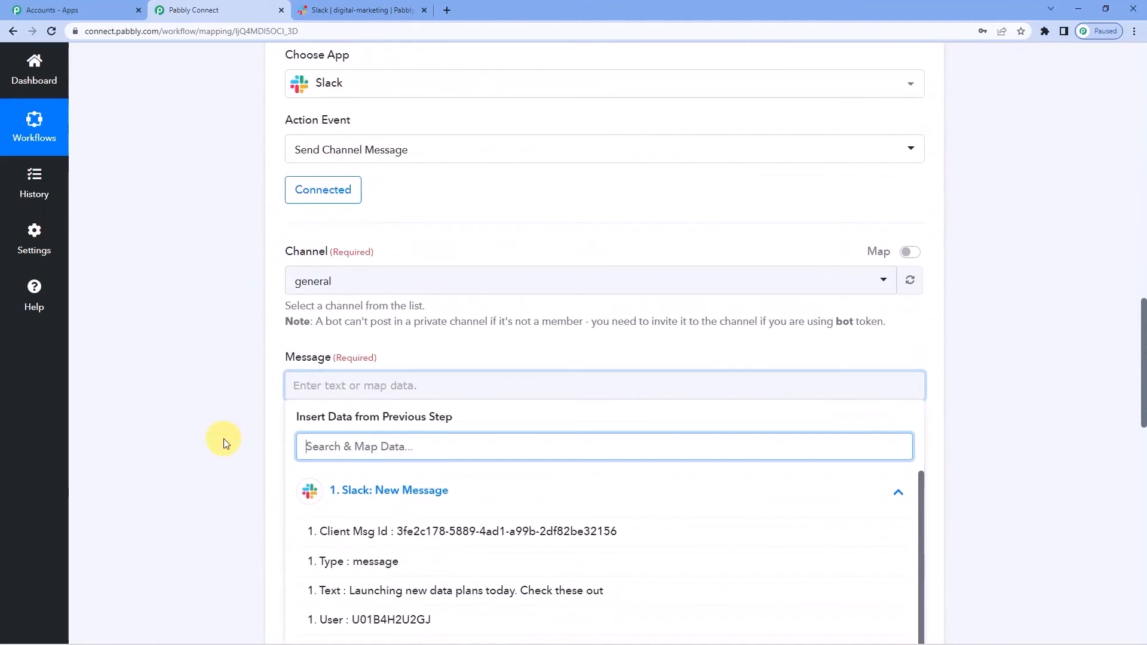
scroll(388, 468, "down", 3)
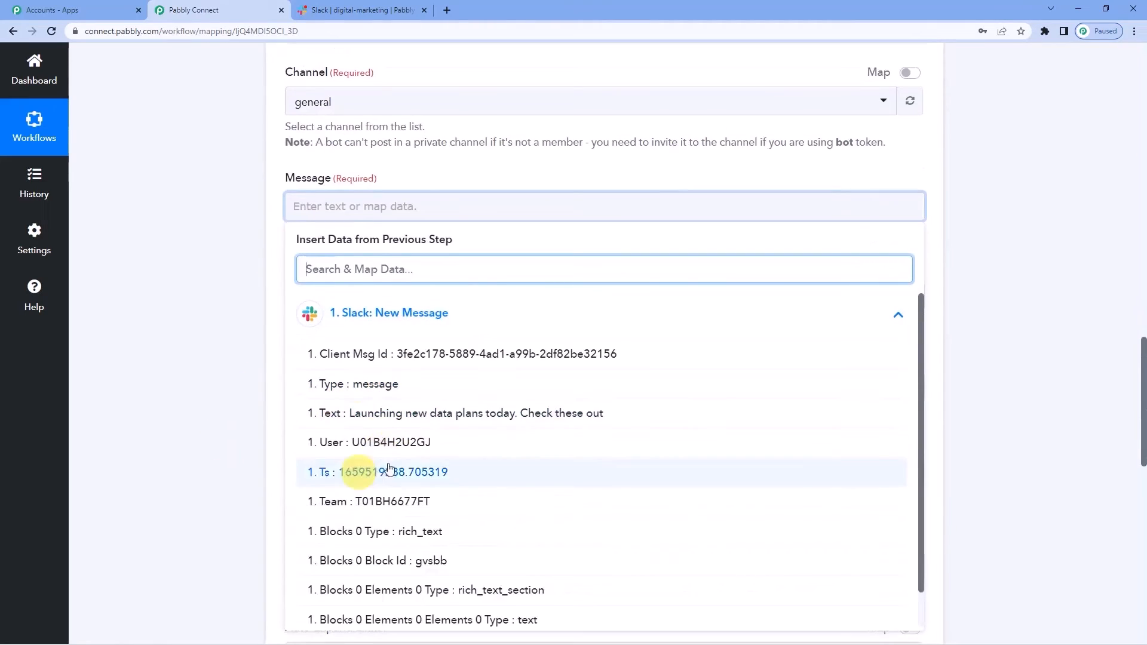
- Map '1. Text' into the Message field and close the data list
left_click(380, 422)
left_click(274, 242)
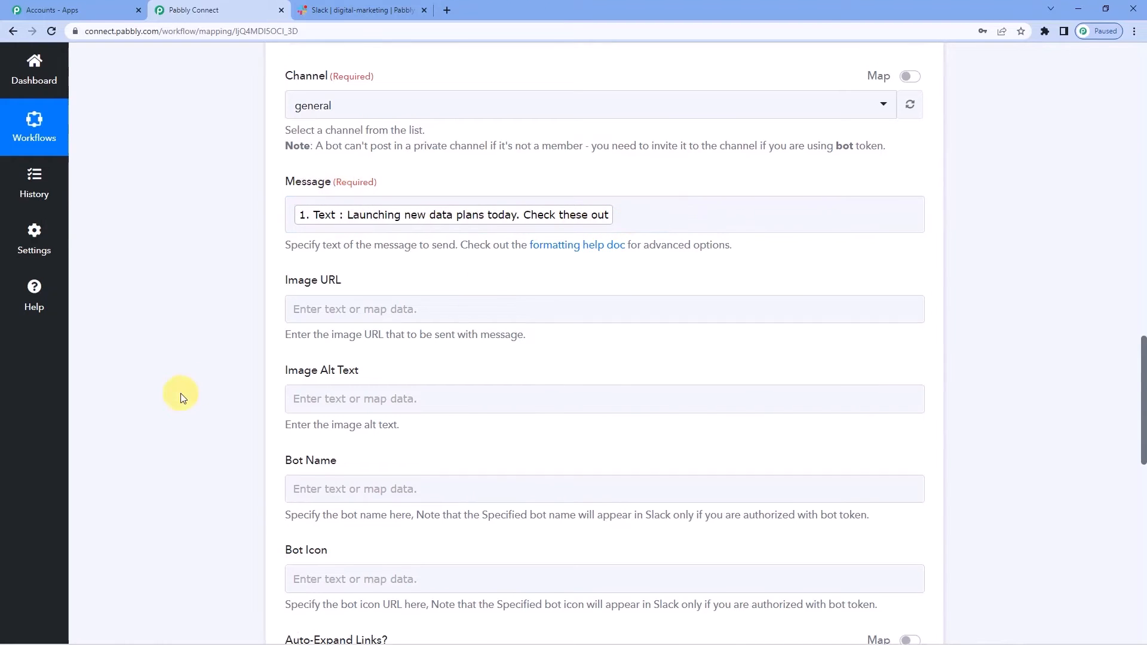
scroll(180, 395, "up", 15)
scroll(181, 393, "up", 4)
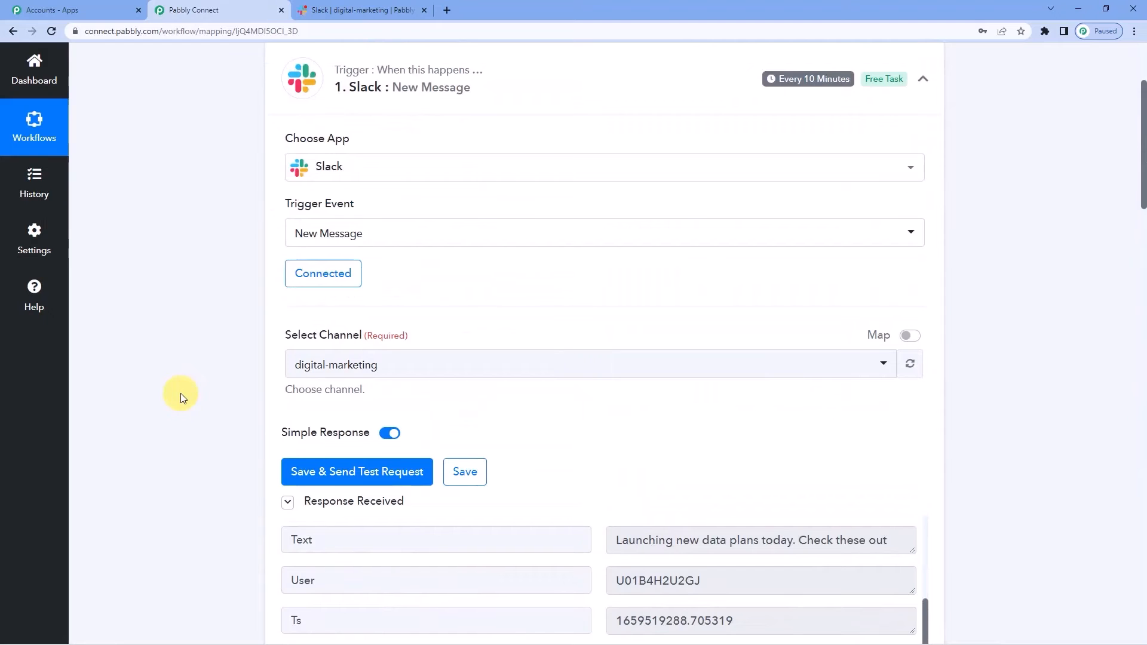
scroll(180, 393, "down", 1)
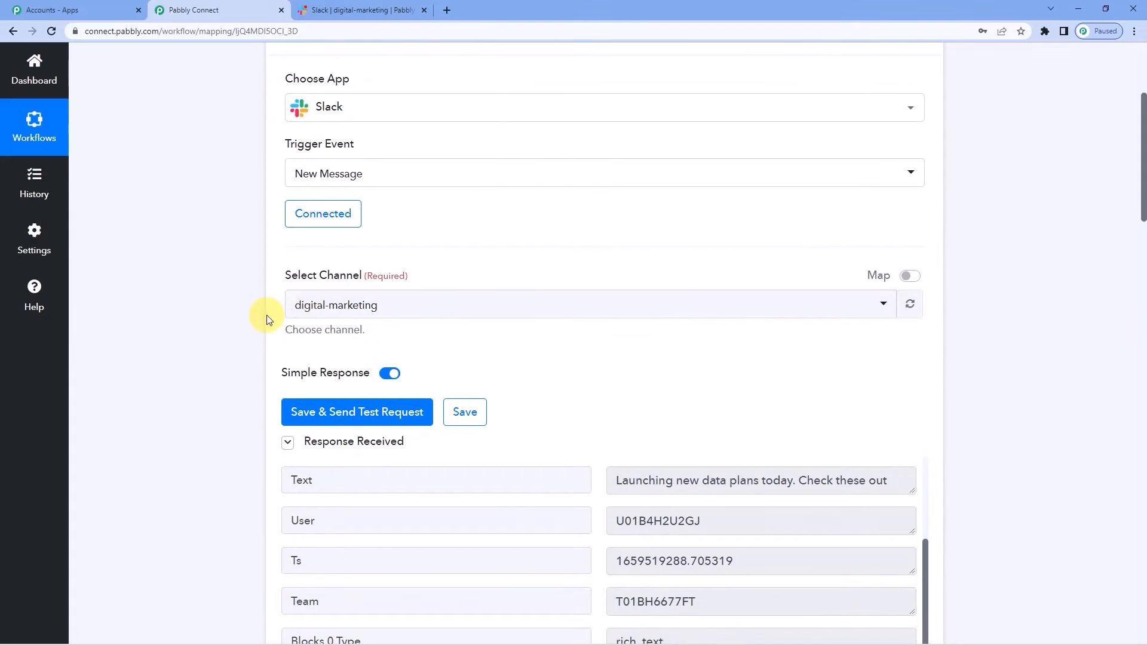
scroll(267, 320, "down", 15)
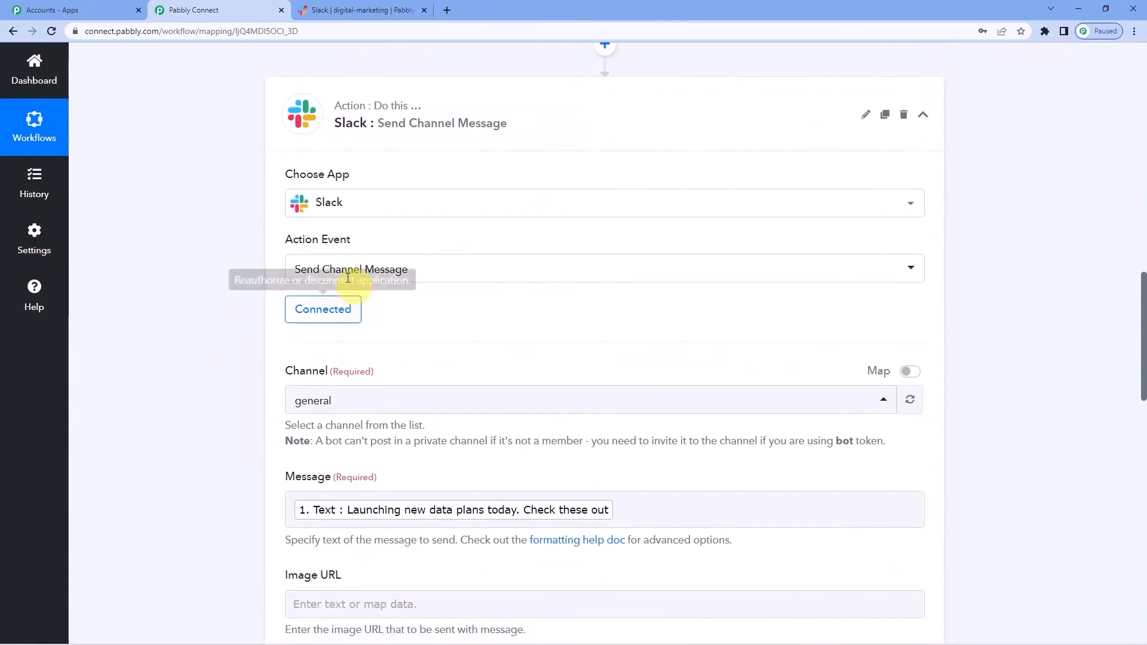
scroll(353, 346, "down", 2)
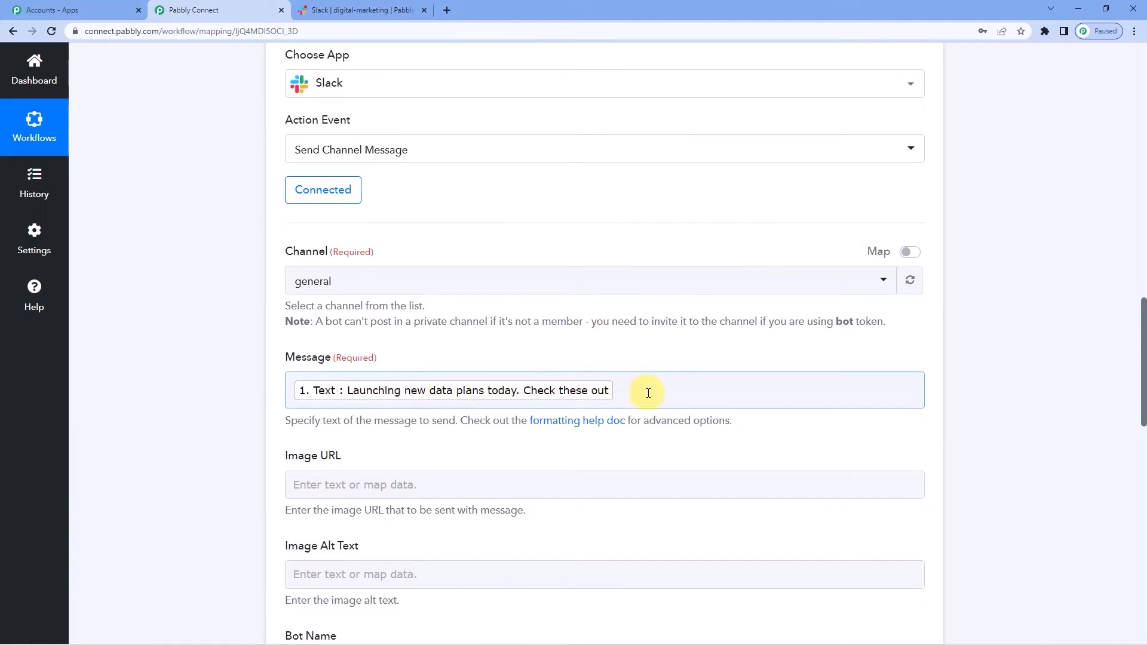
scroll(648, 393, "down", 3)
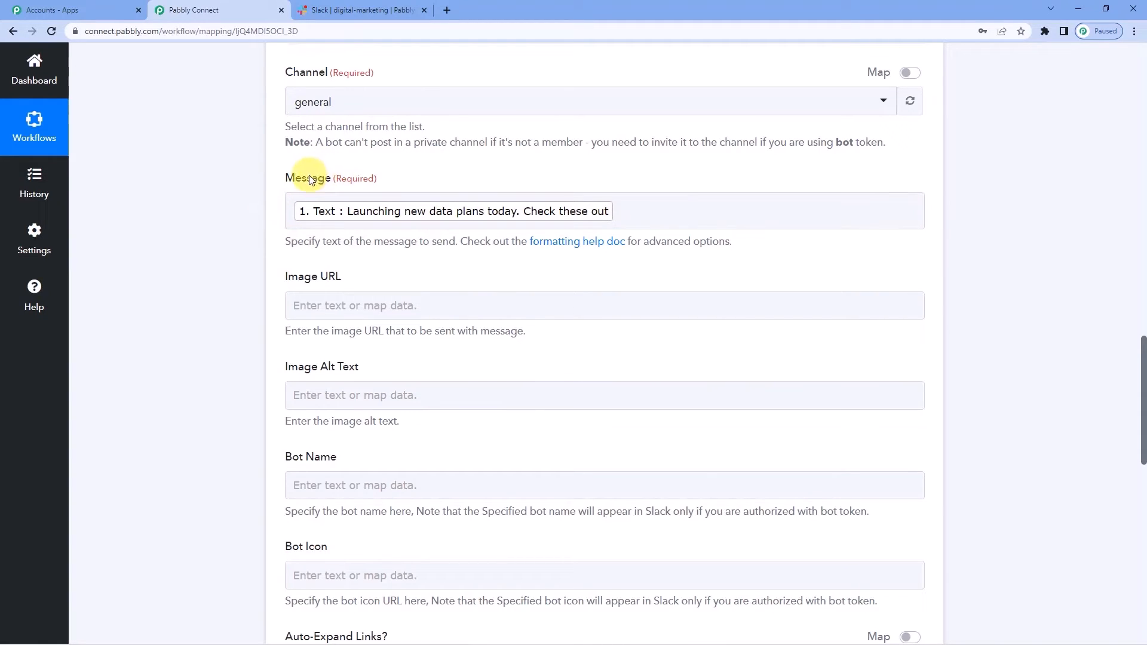
scroll(314, 227, "down", 1)
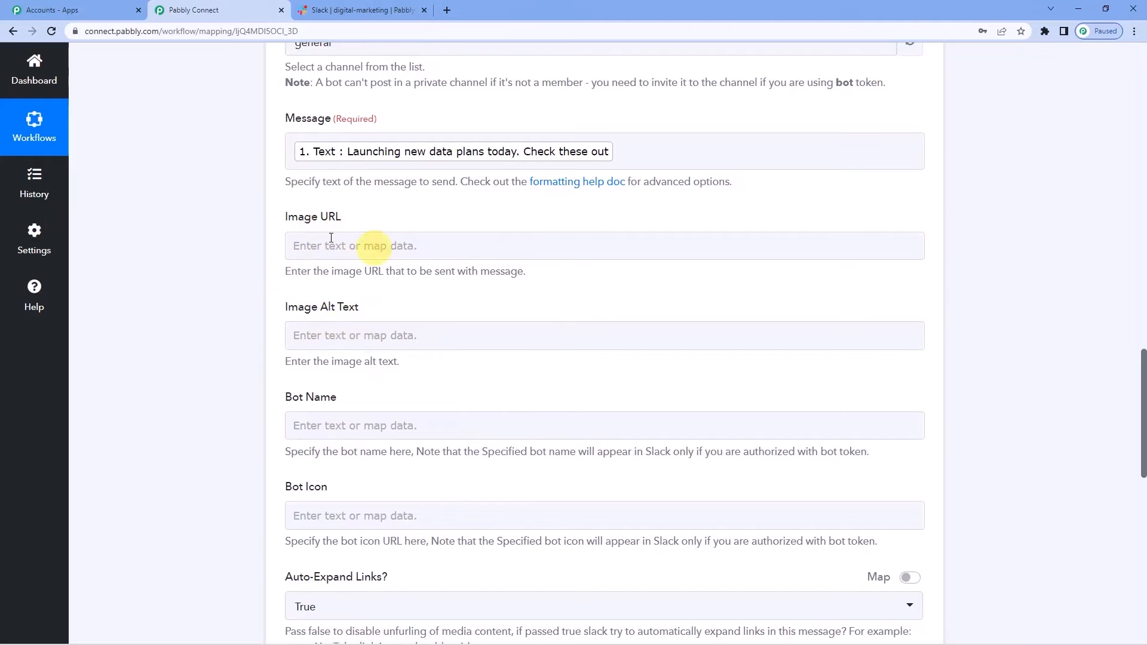
scroll(278, 346, "down", 2)
scroll(279, 349, "down", 9)
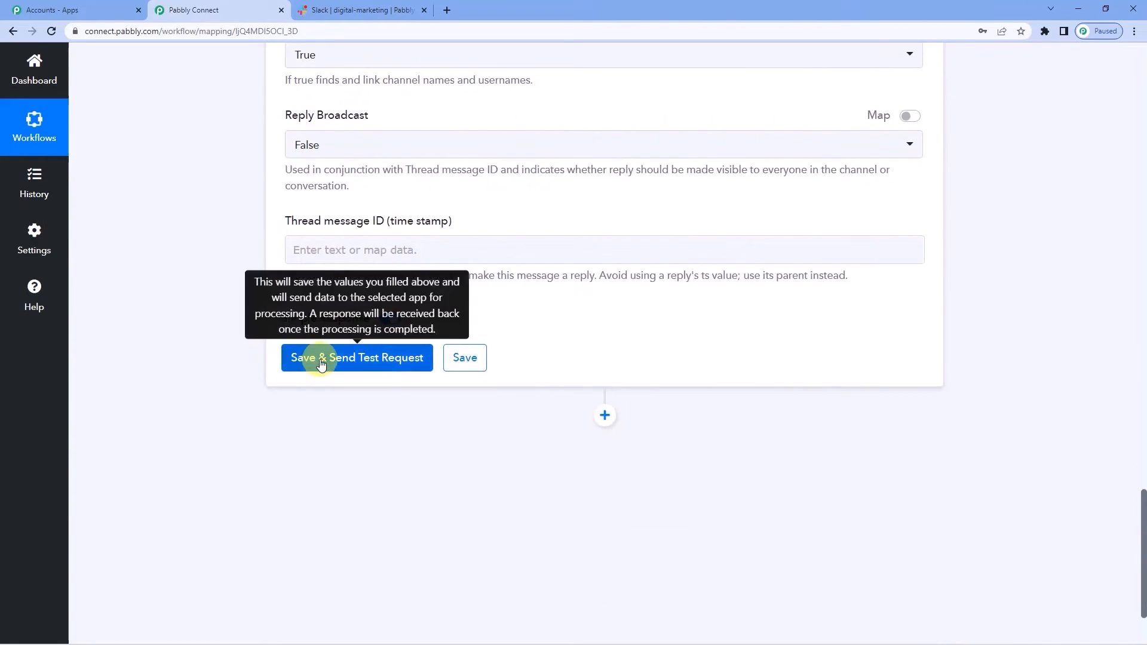
- Save and test the Send Channel Message action, check the Ok 1 response, then switch to Slack
left_click(321, 359)
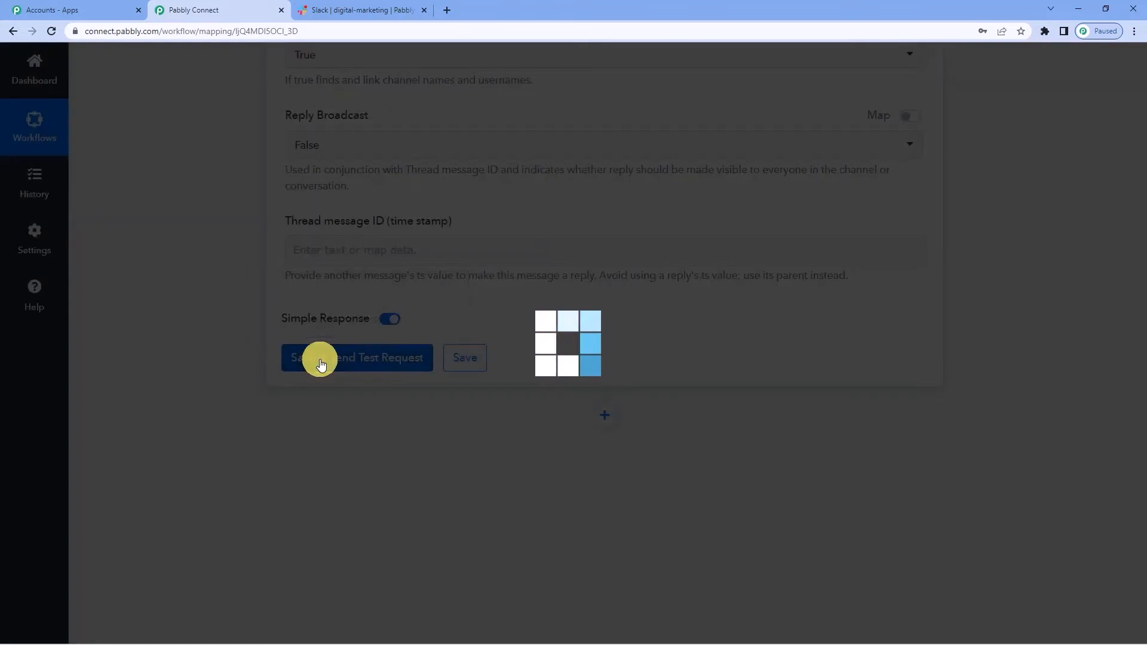
scroll(576, 333, "down", 3)
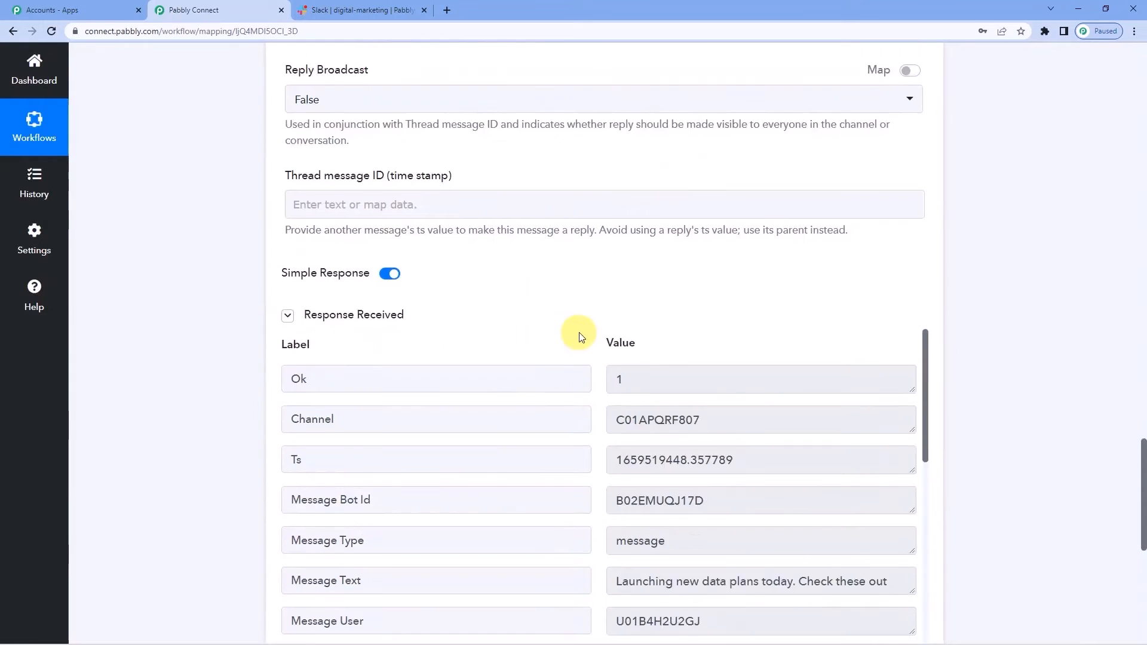
scroll(744, 470, "down", 4)
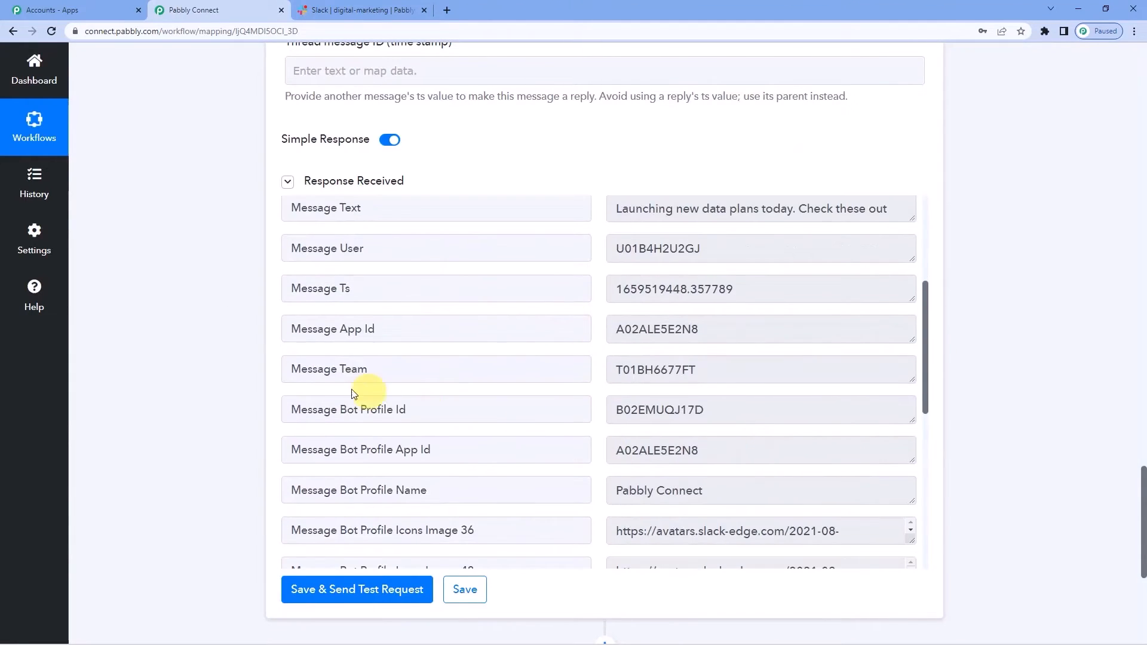
scroll(228, 412, "up", 1)
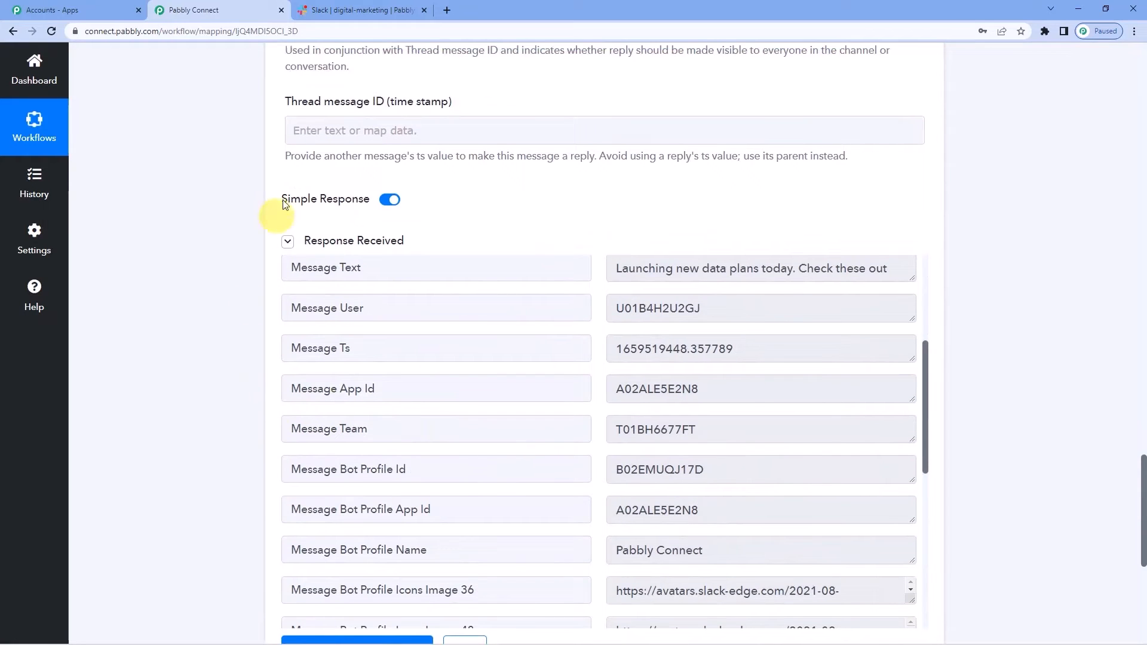
scroll(210, 244, "up", 5)
scroll(212, 248, "up", 12)
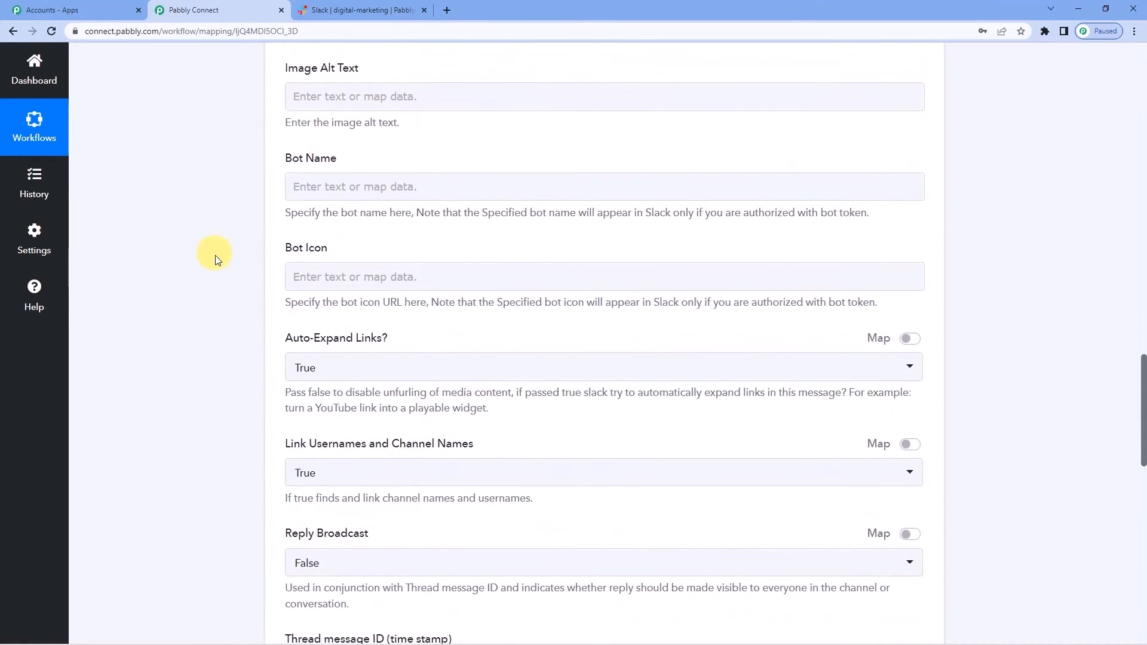
left_click(338, 7)
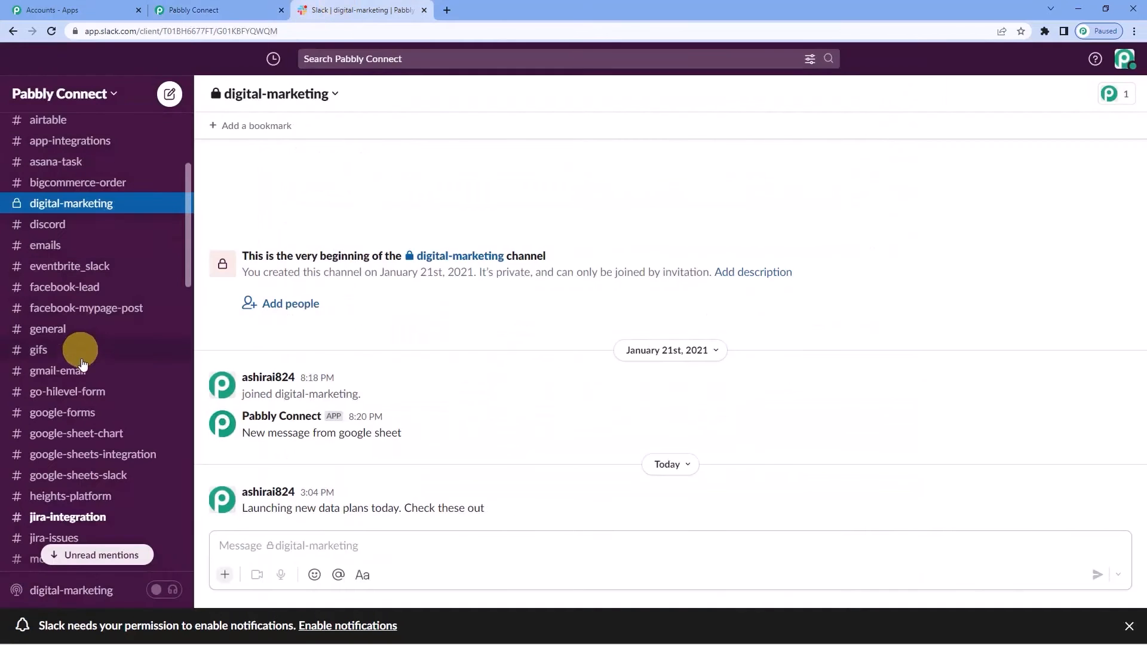
- Confirm #general shows the reposted 'Launching new data plans today. Check these out' message
left_click(71, 337)
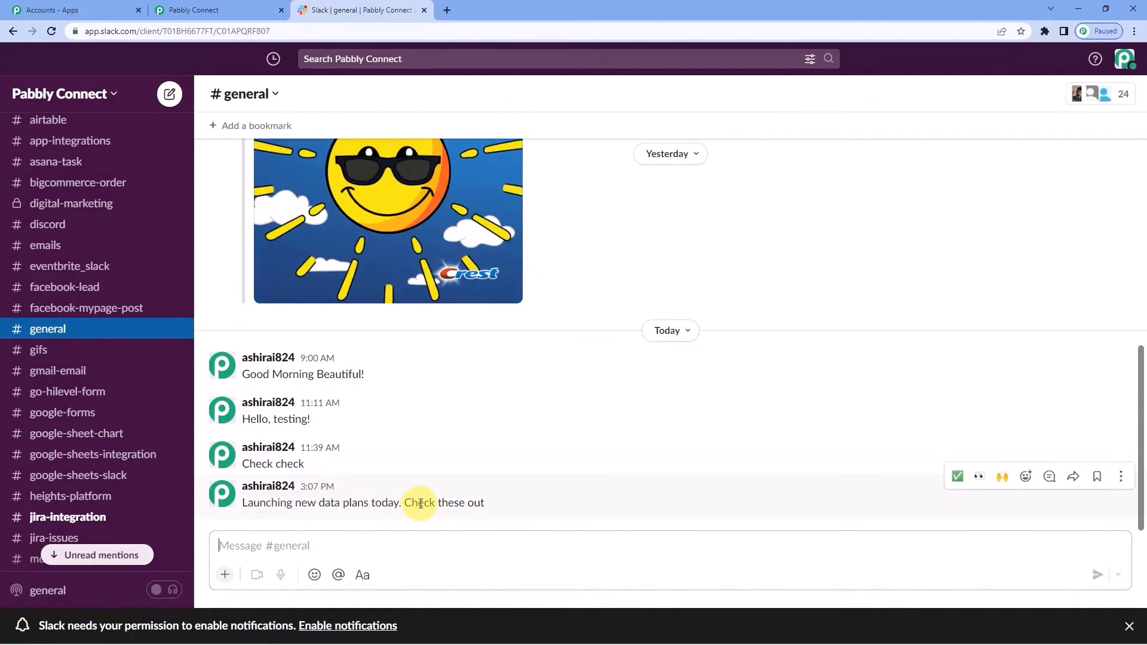
left_click_drag(417, 502, 481, 502)
left_click(239, 11)
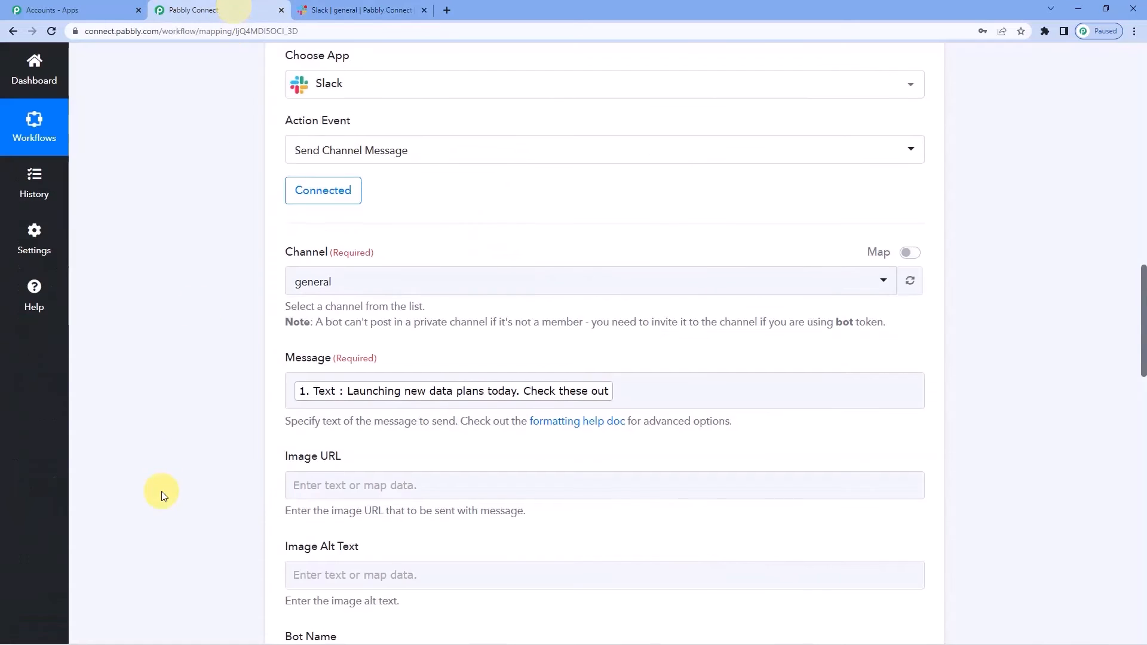
- Collapse the Send Channel Message action and the Slack New Message trigger cards
scroll(191, 454, "up", 4)
left_click(363, 251)
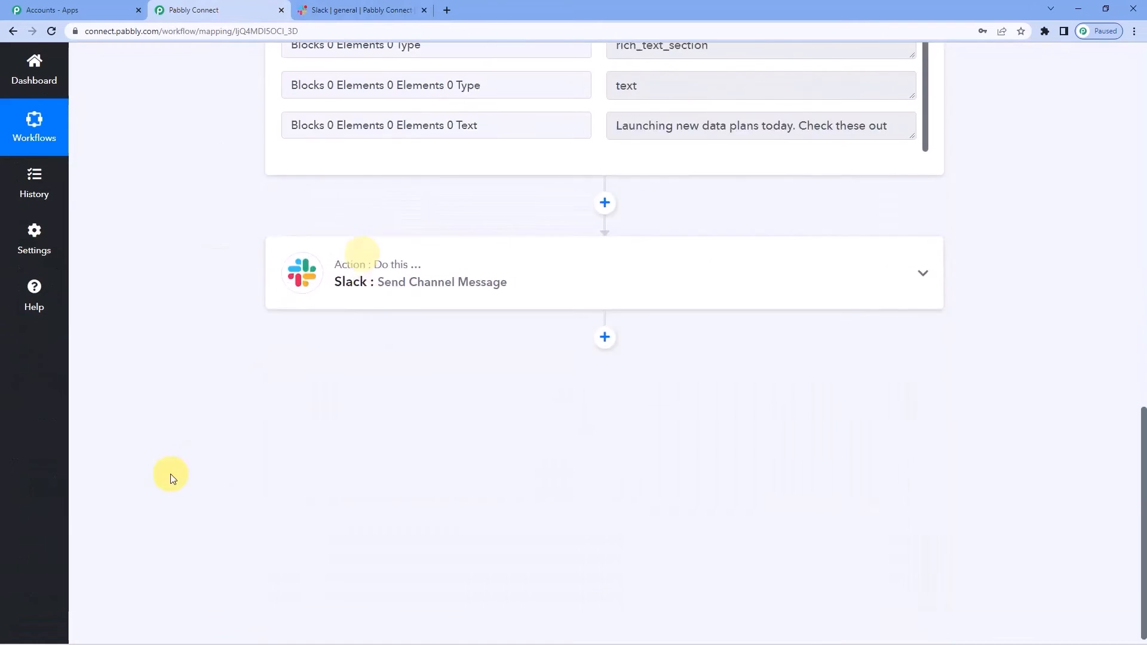
scroll(171, 476, "up", 10)
left_click(383, 280)
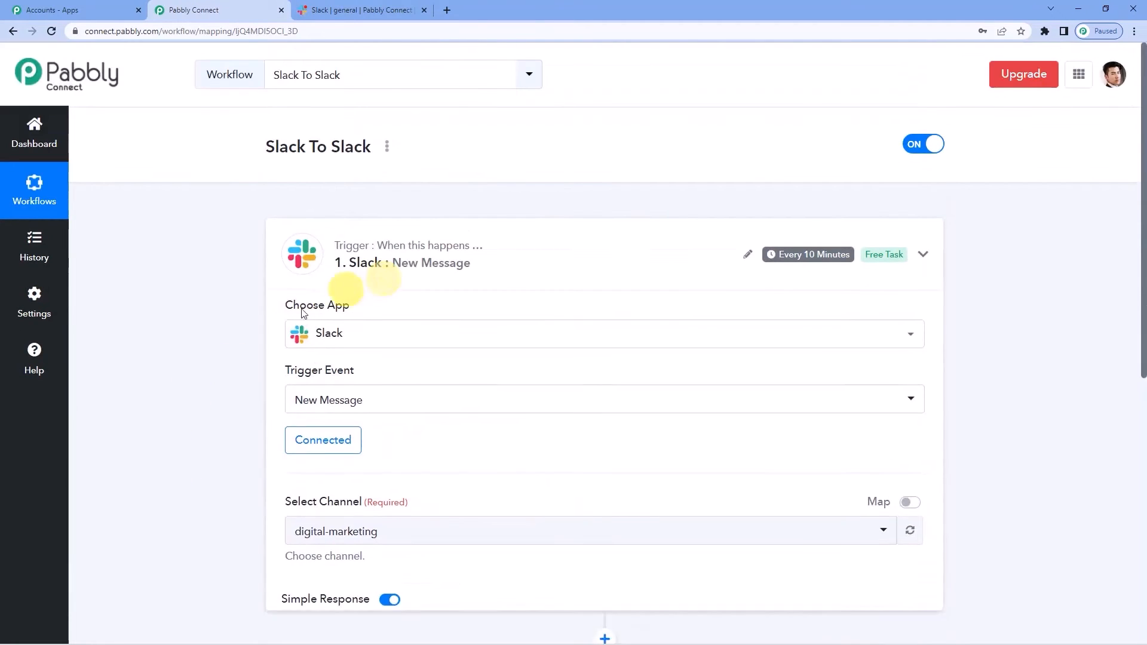
scroll(217, 397, "down", 2)
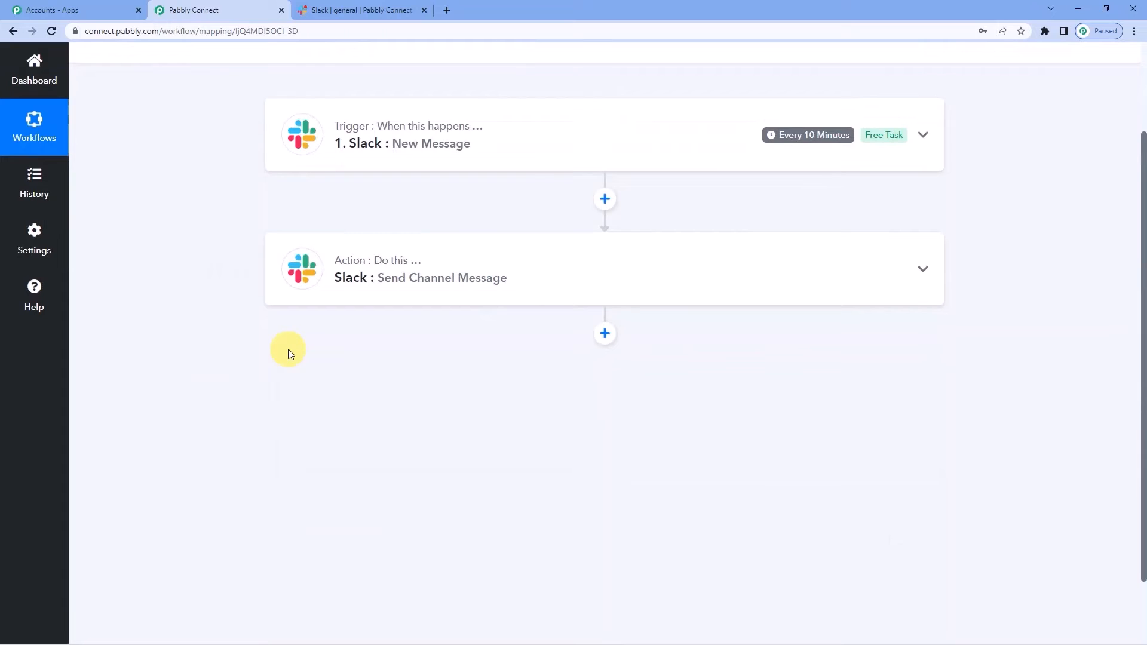
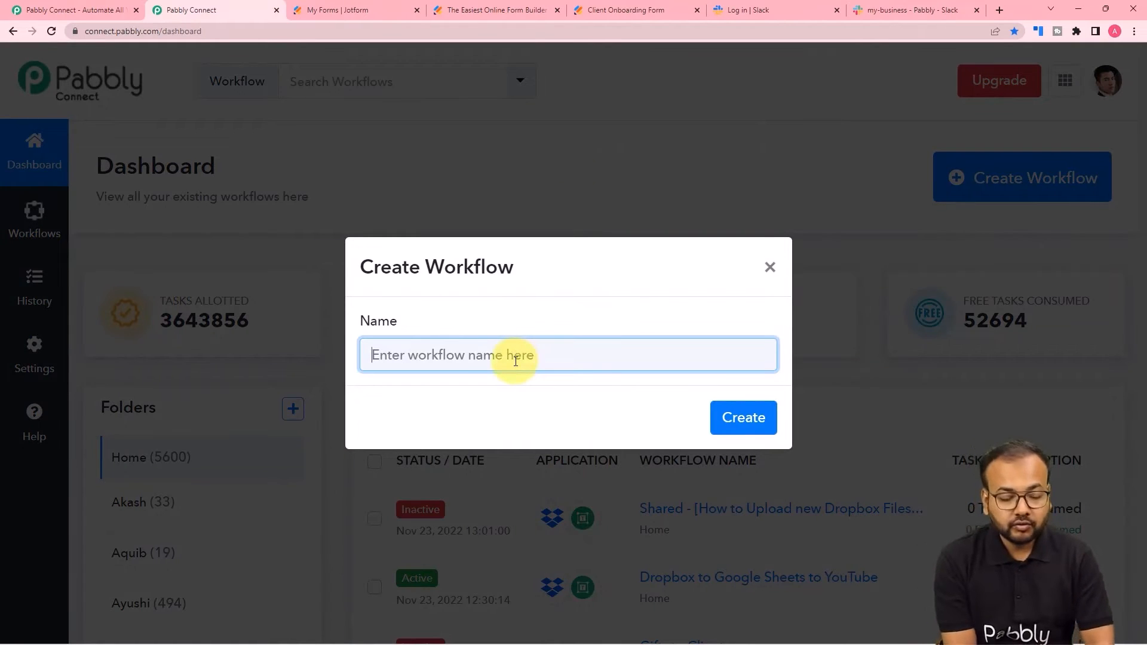
- Create a workflow named 'Jotform to Slack' and expand its trigger step to show the app grid
type("Jot")
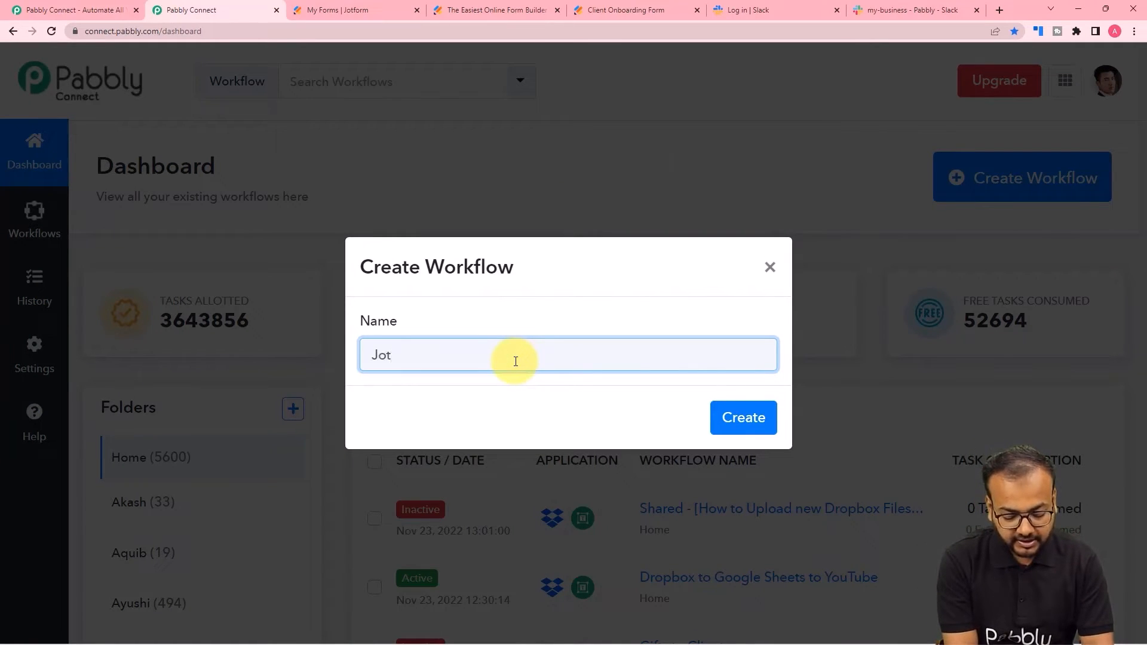
type("form to ")
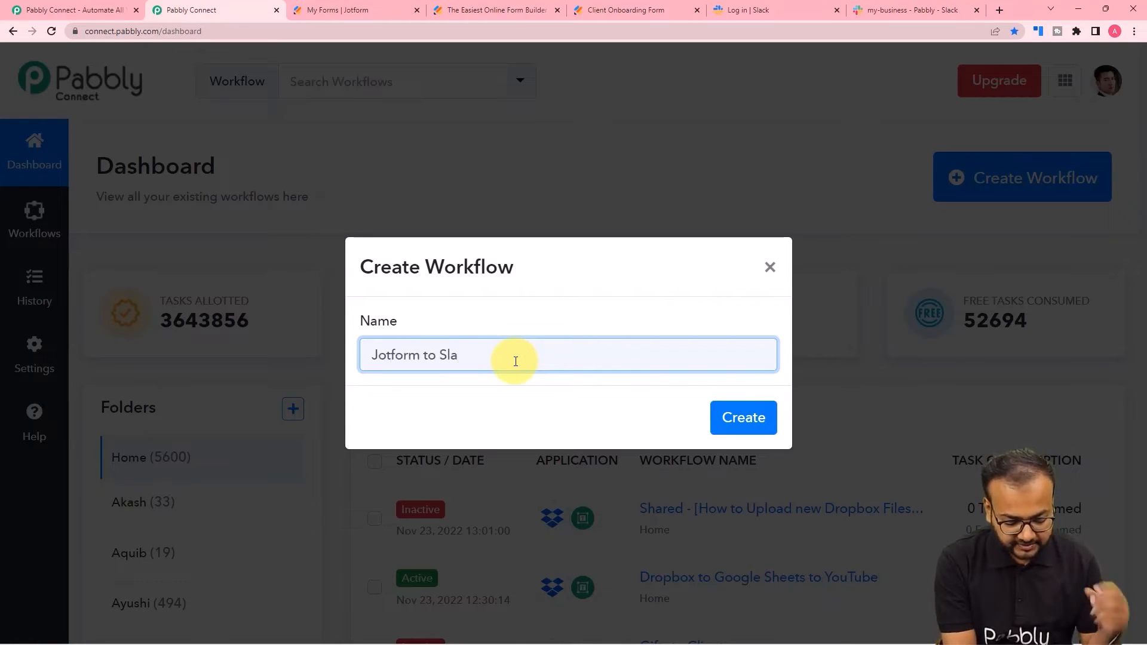
type("Slack")
left_click(739, 420)
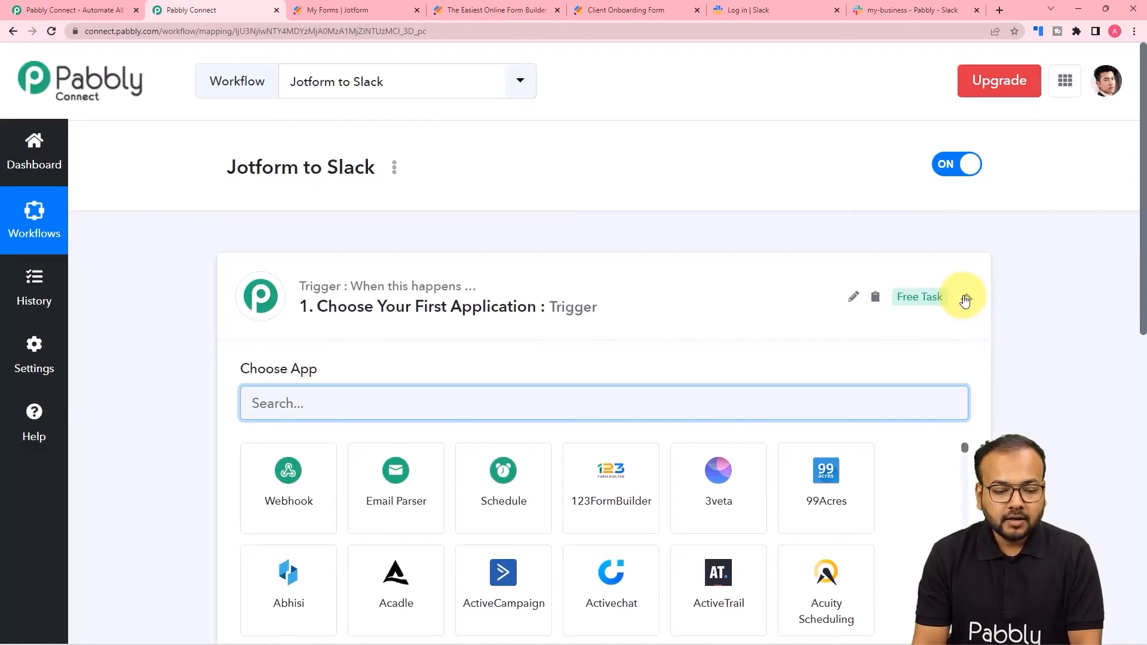
left_click(967, 296)
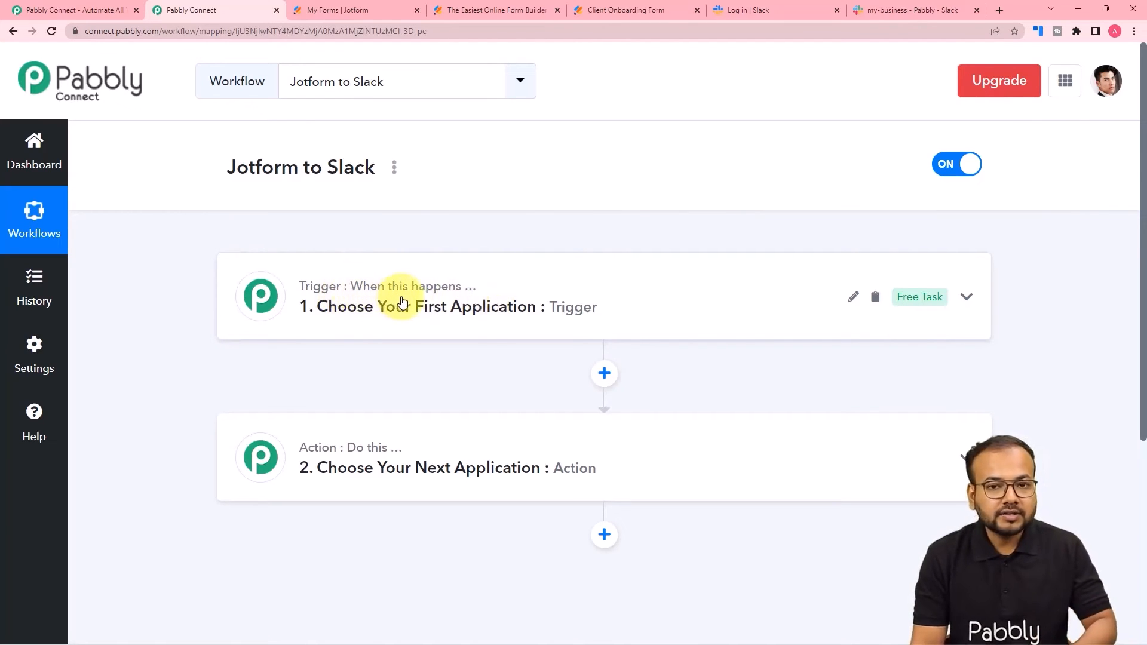
mouse_move(313, 461)
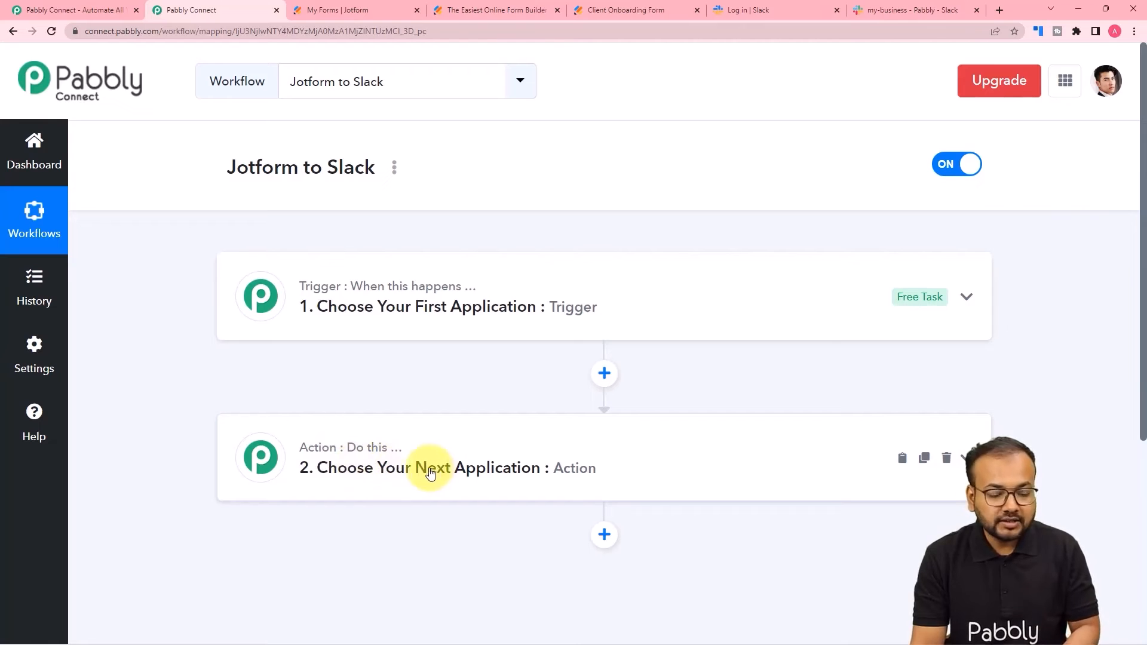
left_click(341, 305)
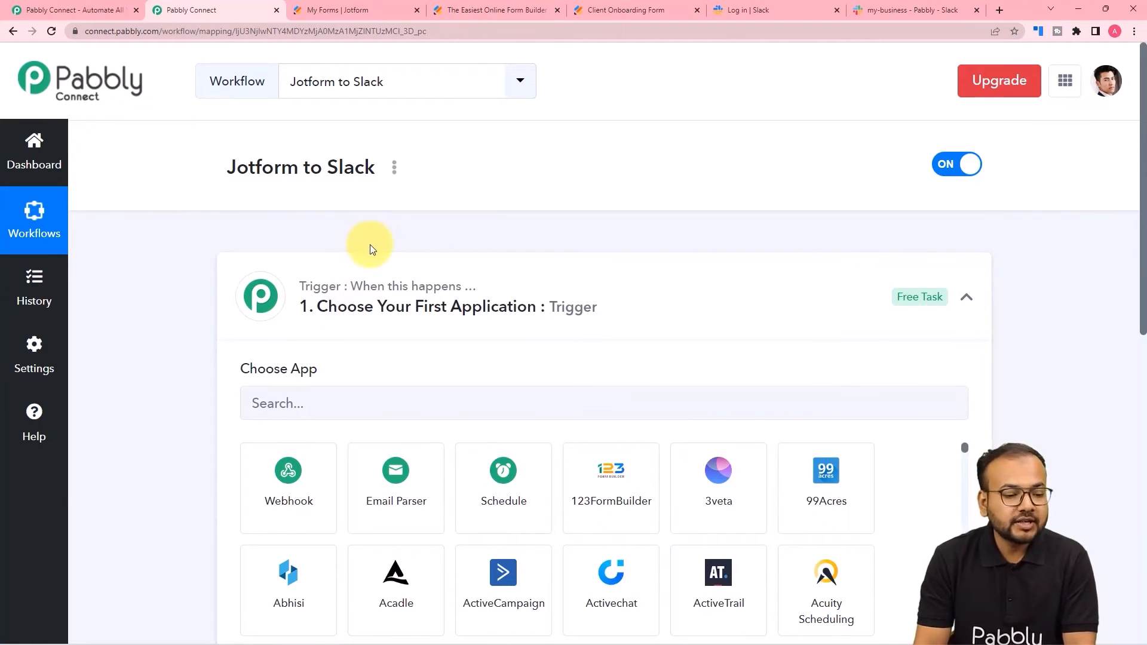
scroll(370, 245, "down", 1)
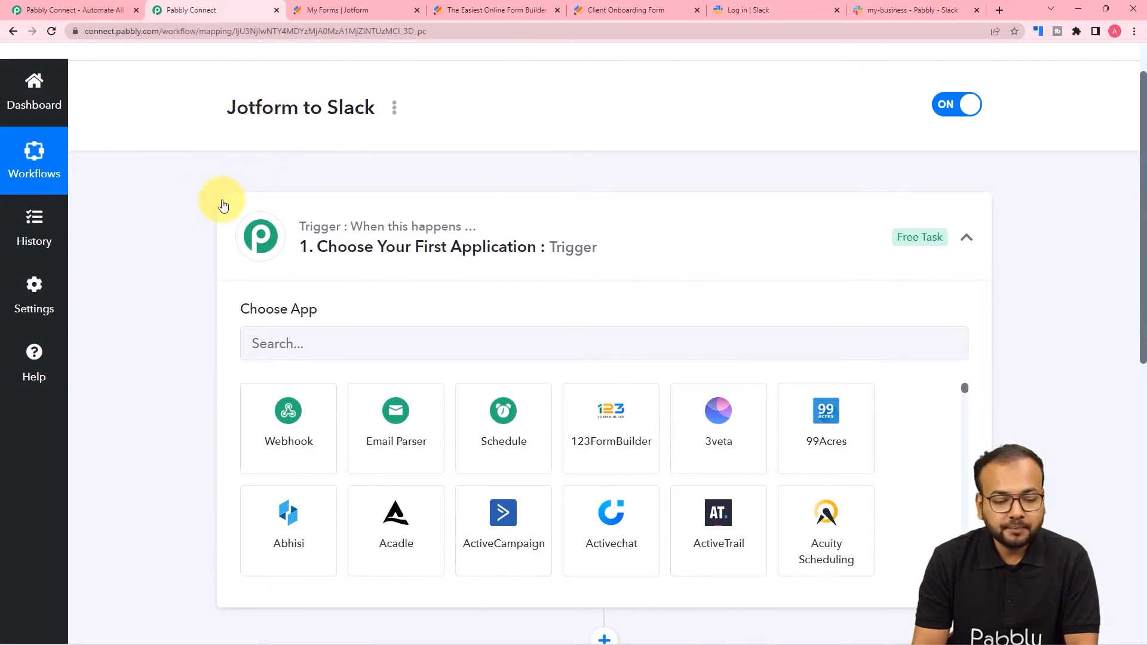
scroll(218, 246, "down", 7)
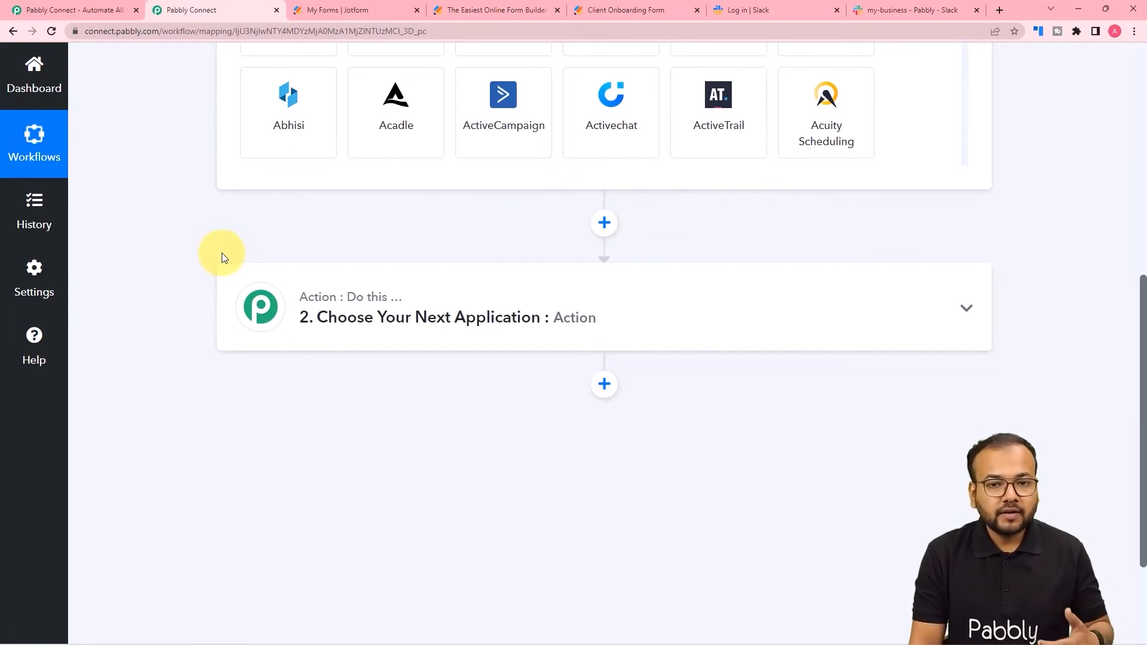
scroll(222, 255, "up", 7)
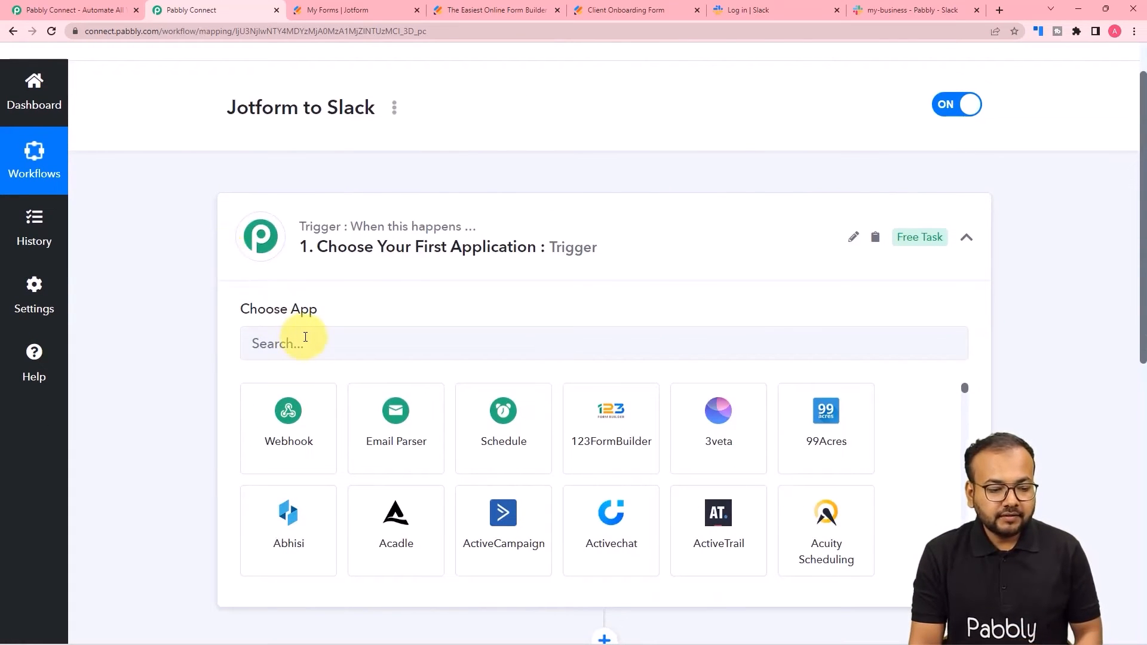
- Set the trigger to JotForm with the New Response event
left_click(305, 337)
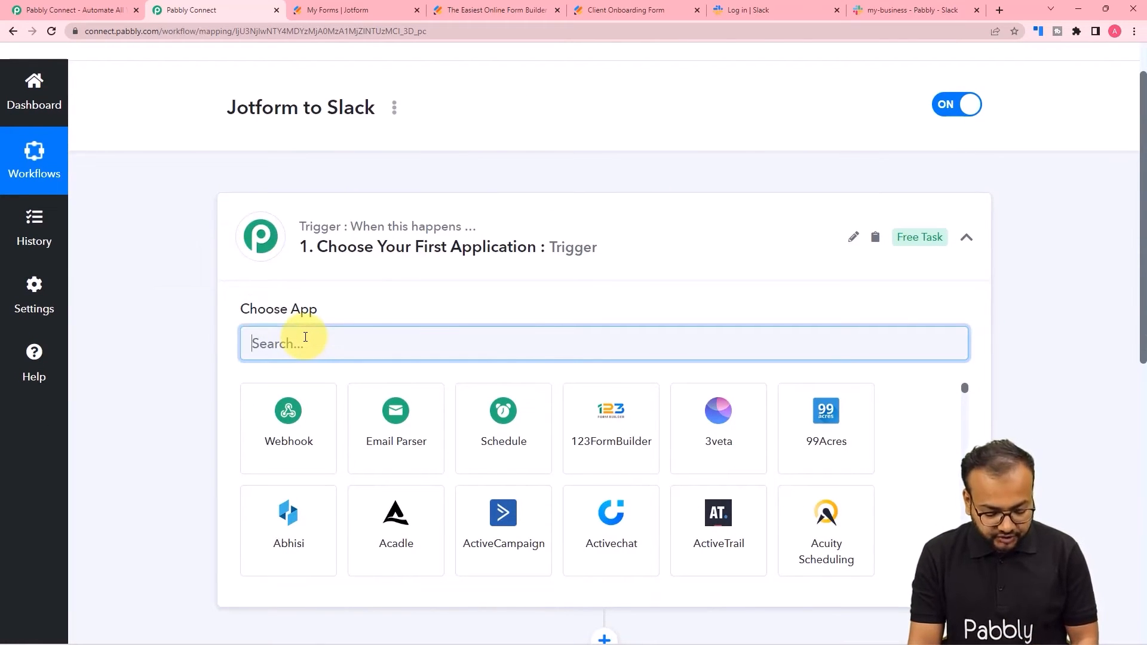
type("jot")
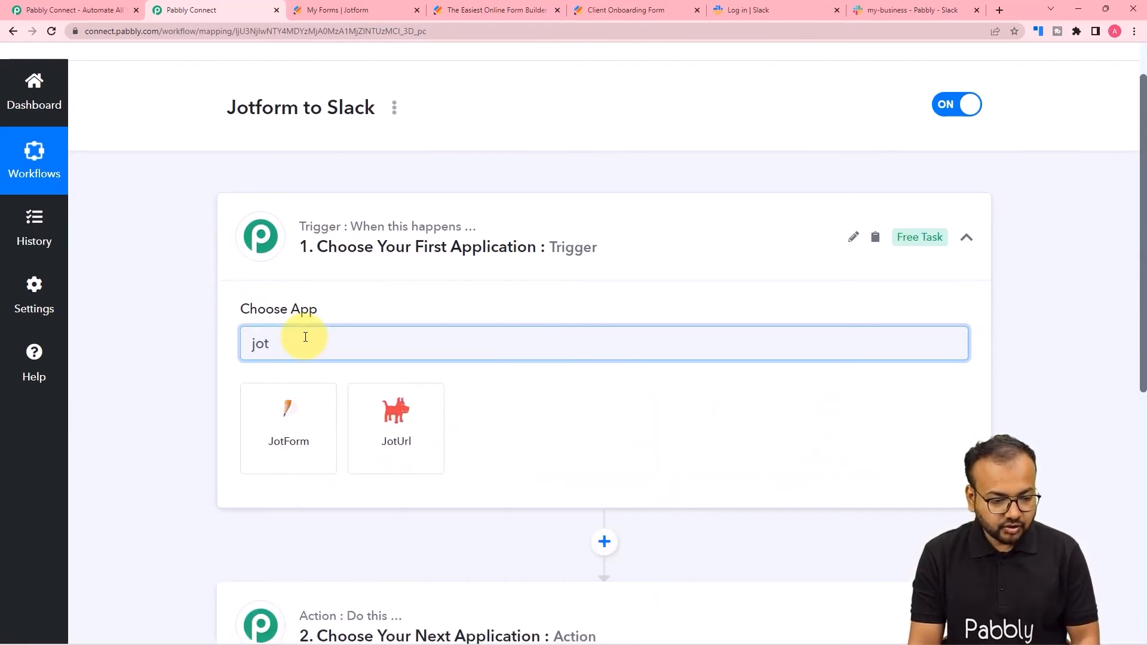
left_click(302, 439)
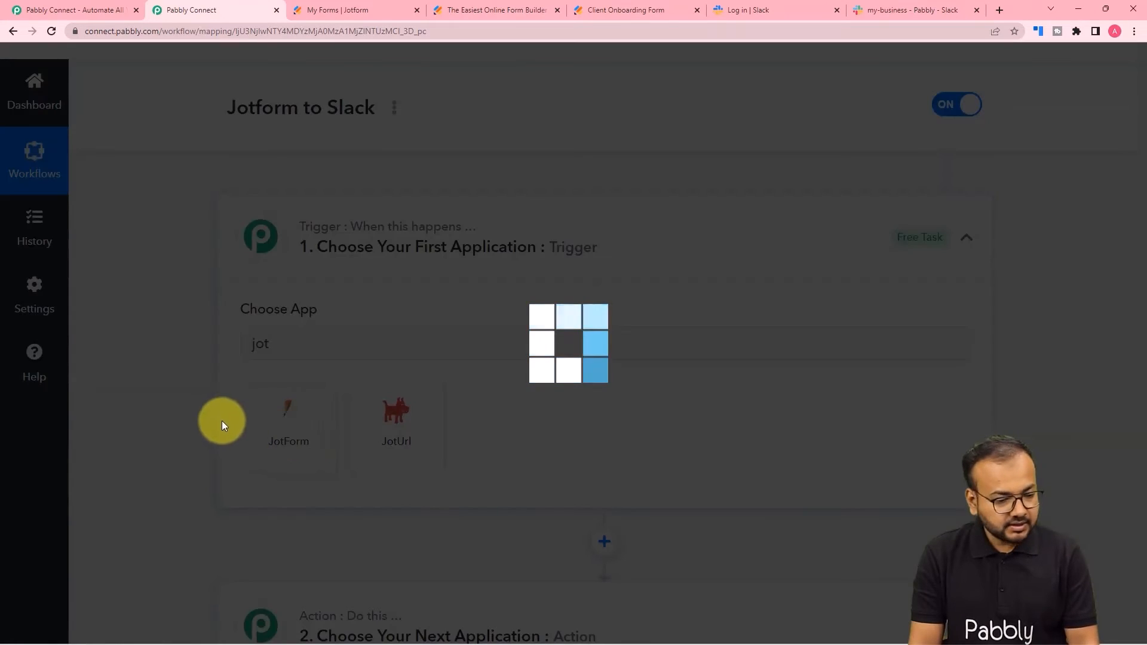
scroll(173, 329, "down", 4)
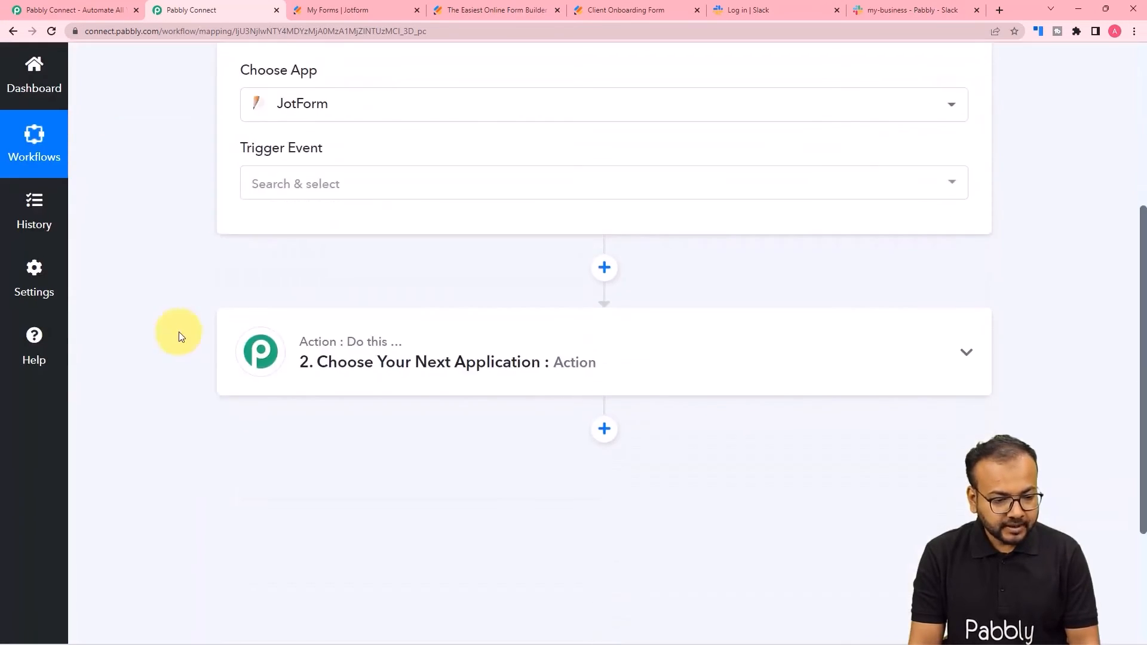
left_click(289, 193)
left_click(286, 266)
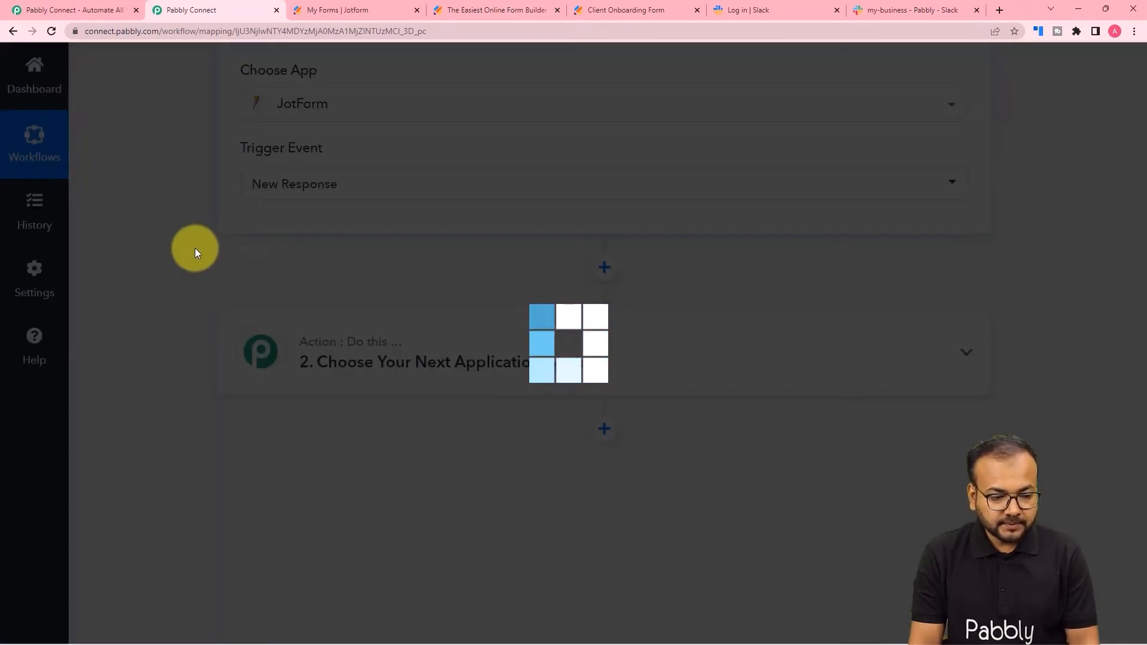
- Copy the trigger's webhook URL and go to the Jotform forms list
scroll(195, 248, "down", 1)
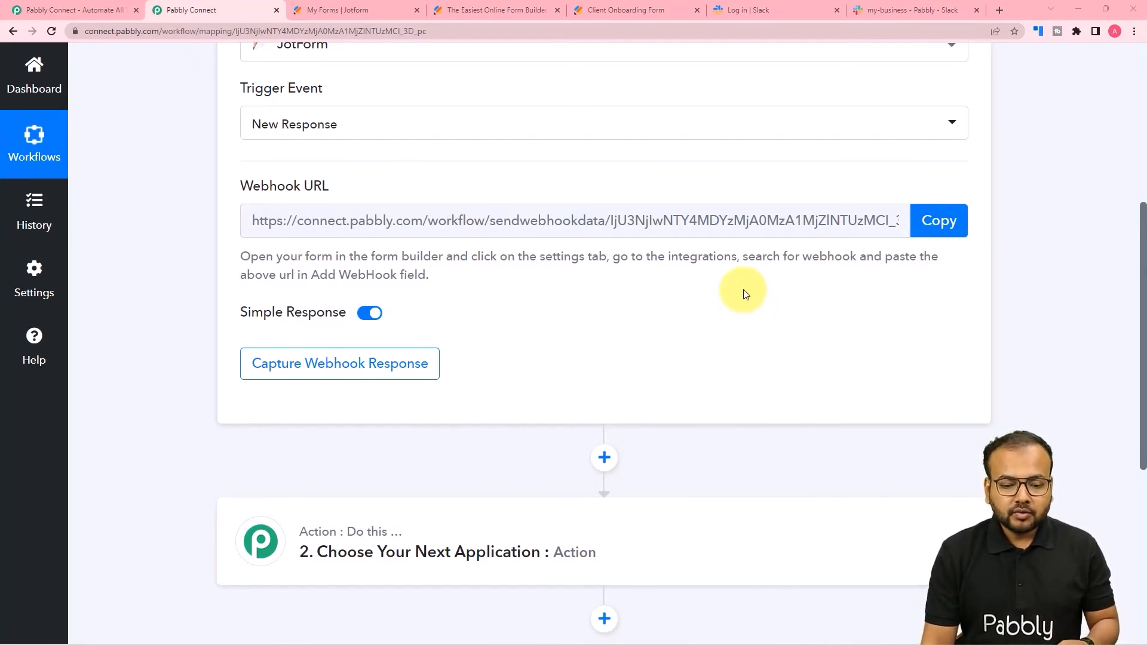
left_click(939, 224)
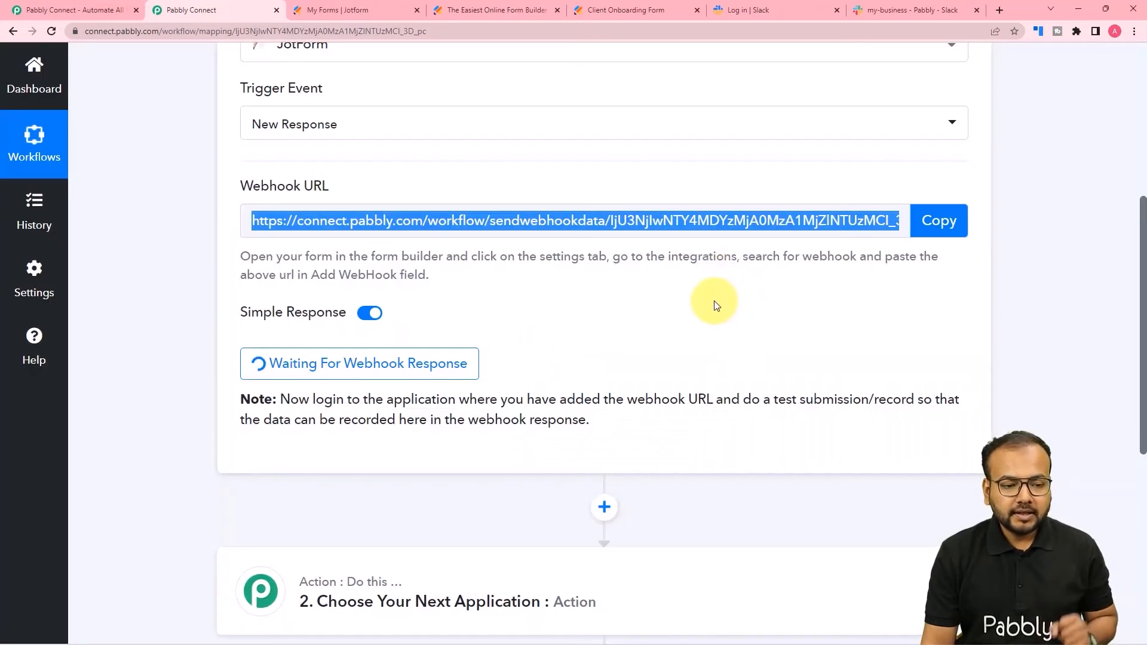
left_click(386, 16)
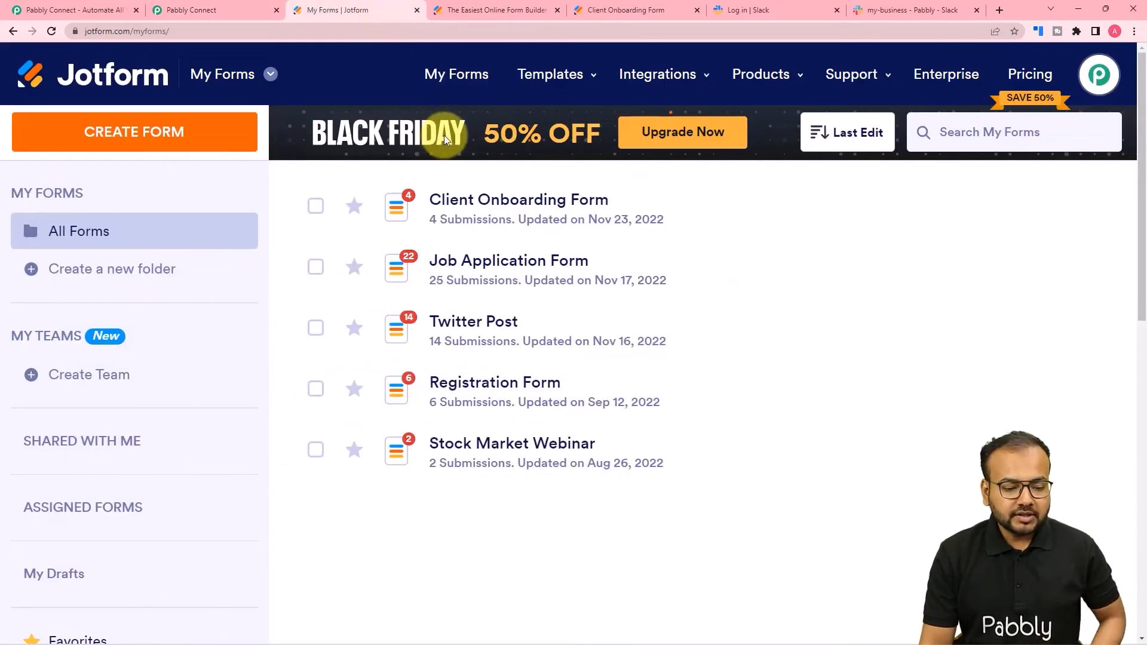
- Edit the Client Onboarding Form, review its fields, and go to its Settings
mouse_move(449, 200)
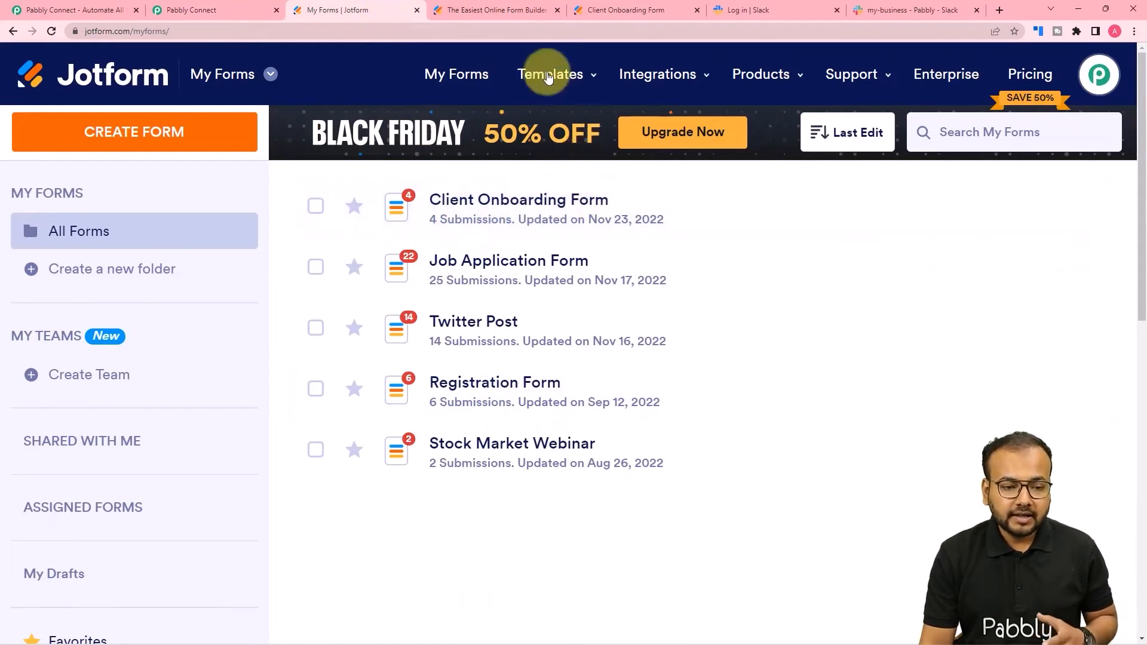
left_click(514, 11)
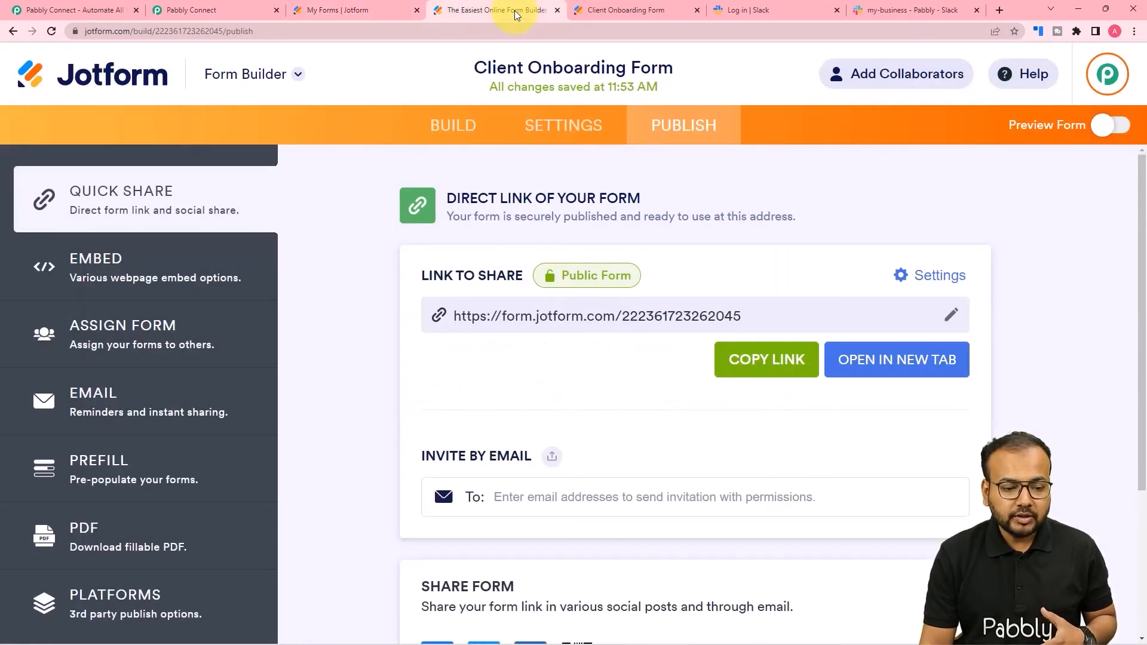
left_click(396, 13)
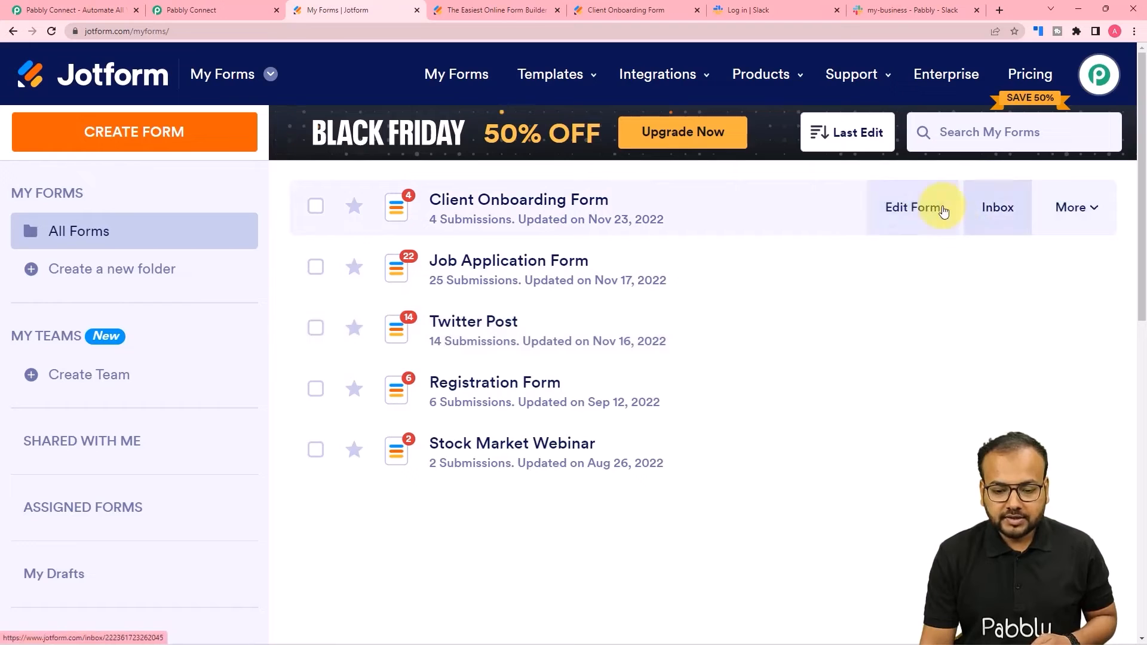
left_click(931, 210)
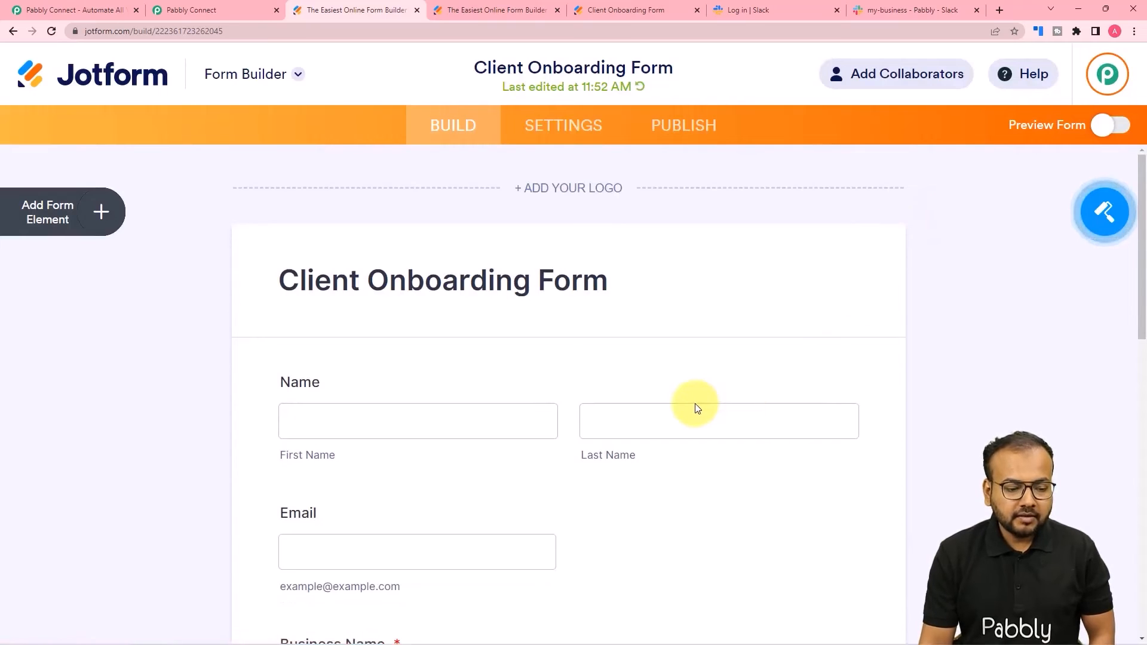
scroll(700, 408, "down", 5)
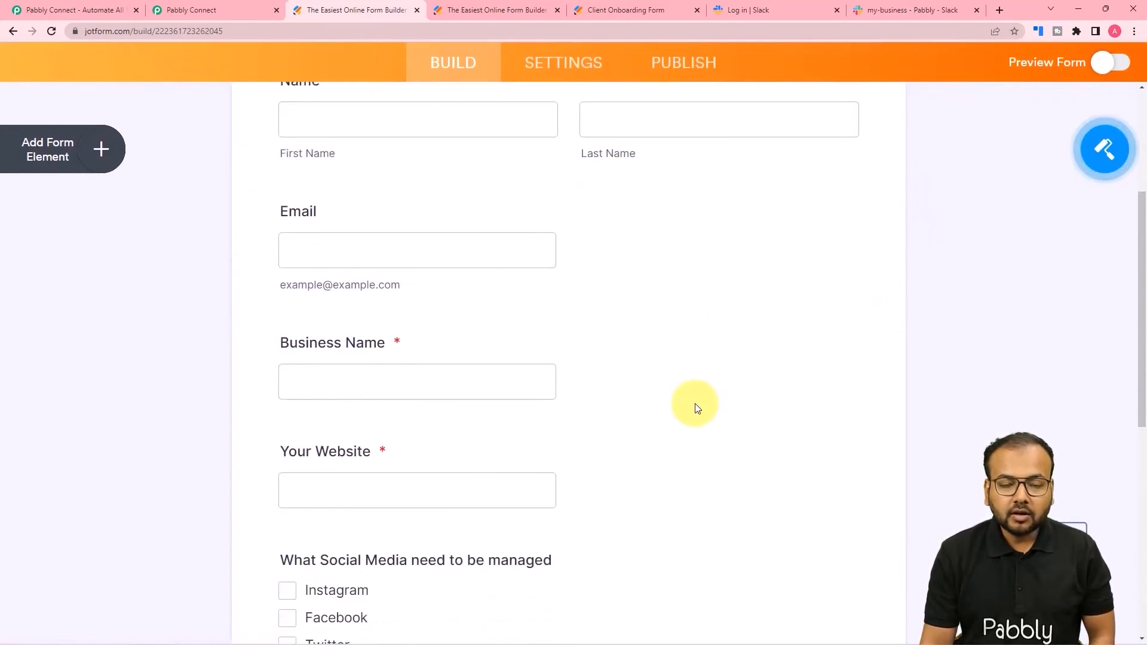
scroll(696, 408, "down", 3)
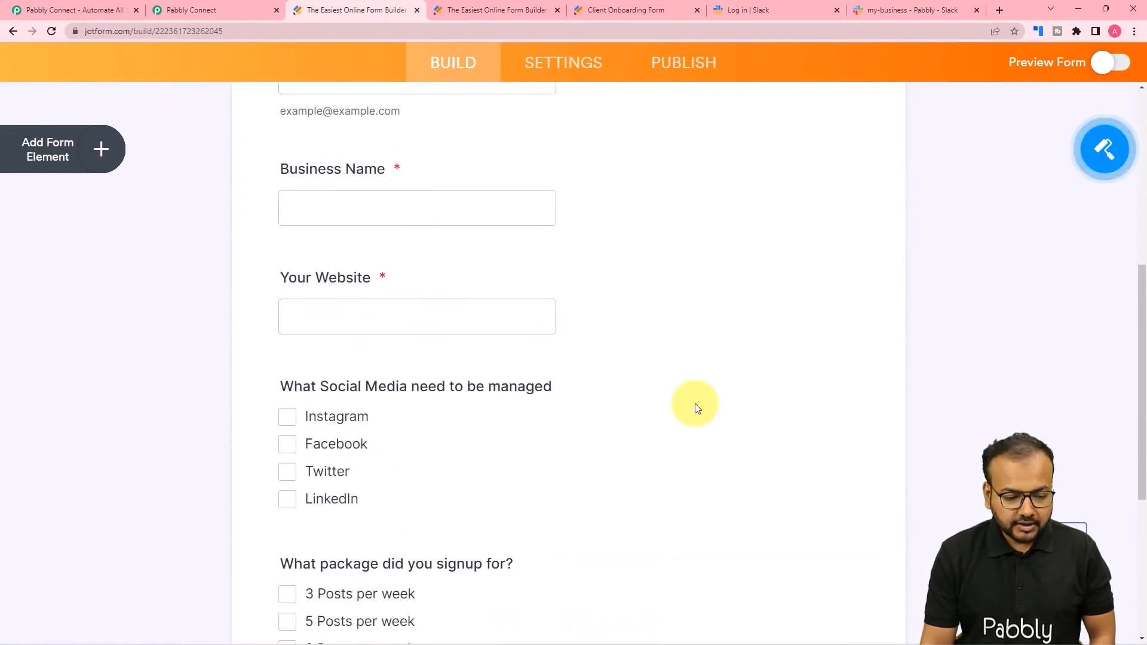
scroll(694, 403, "up", 8)
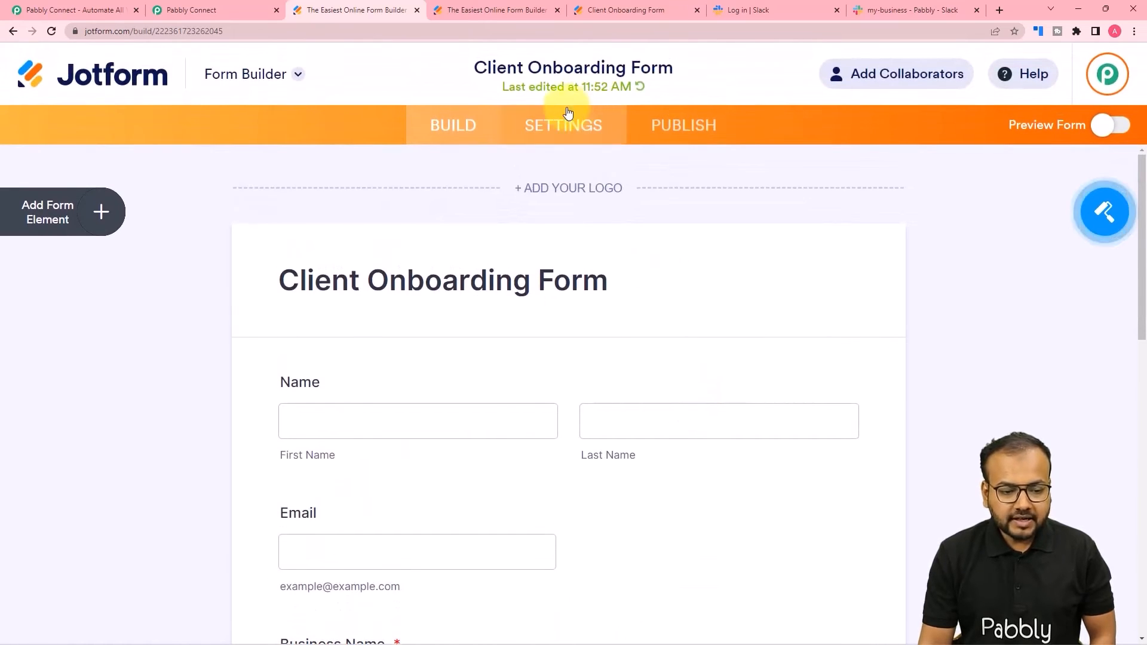
left_click(568, 126)
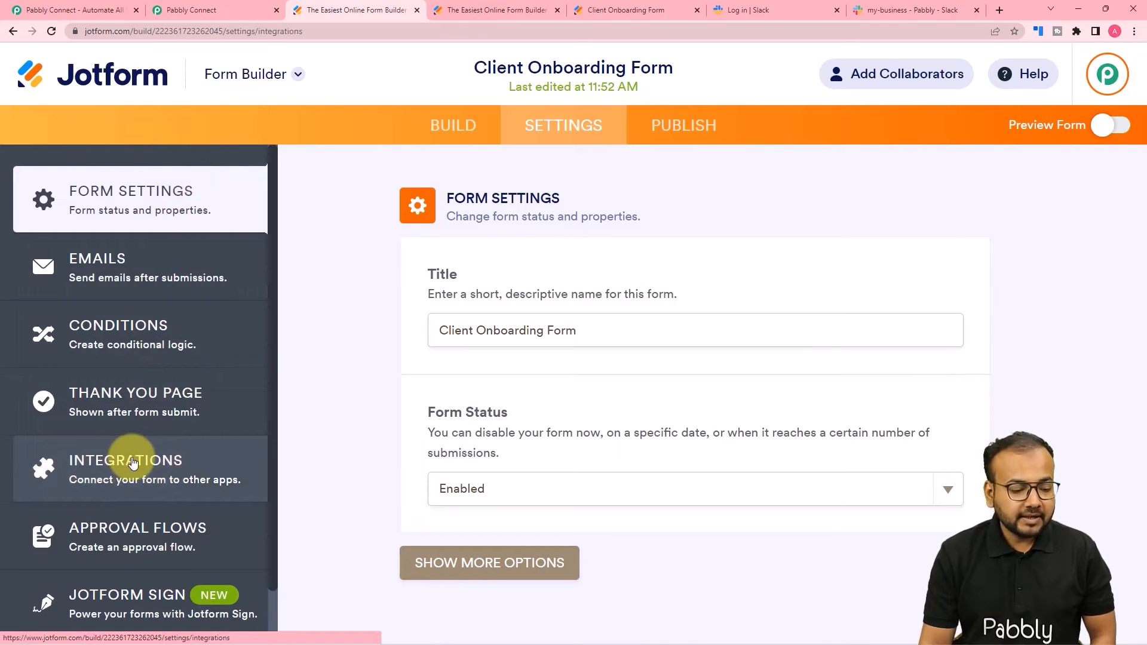
- Remove the form's existing WebHooks integration
left_click(129, 460)
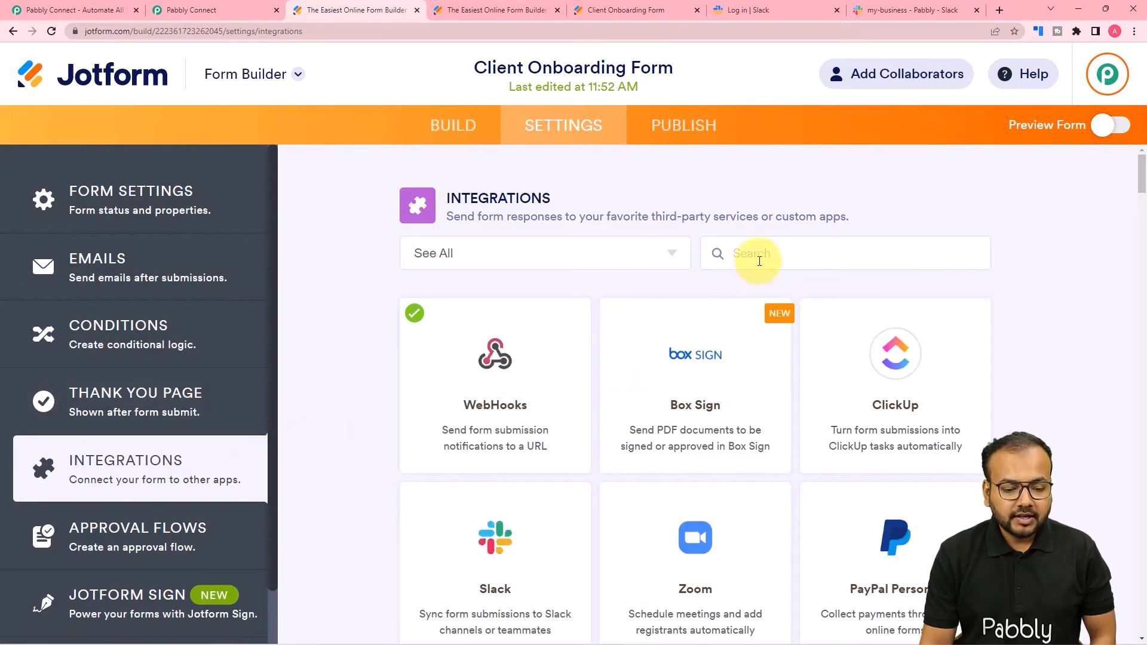
left_click(499, 440)
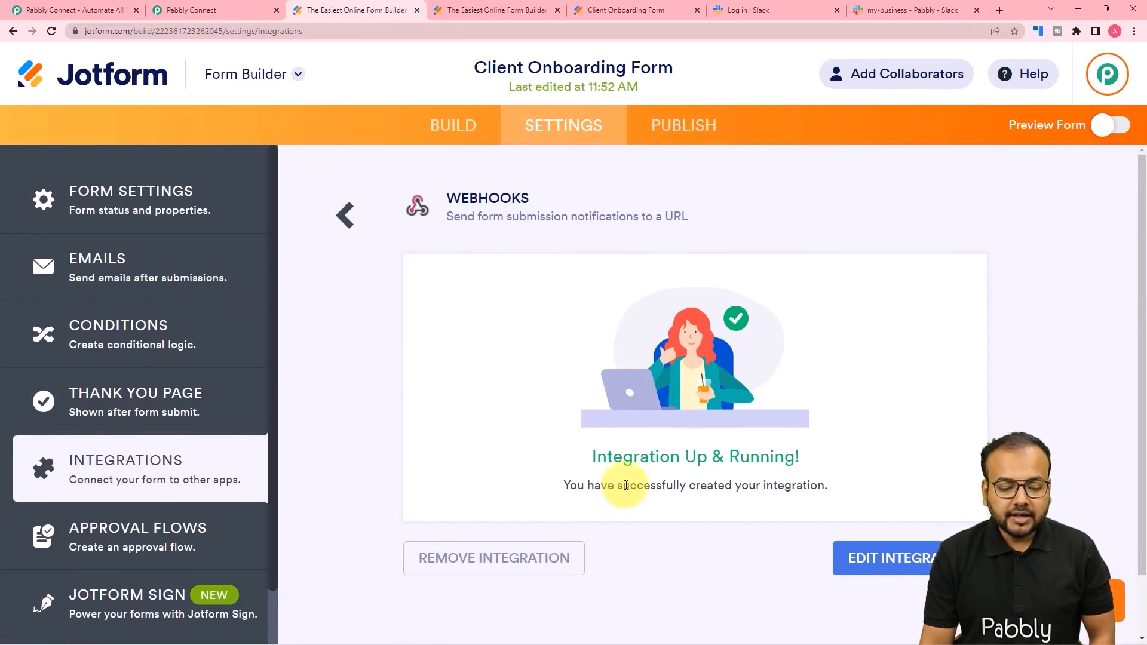
left_click(504, 567)
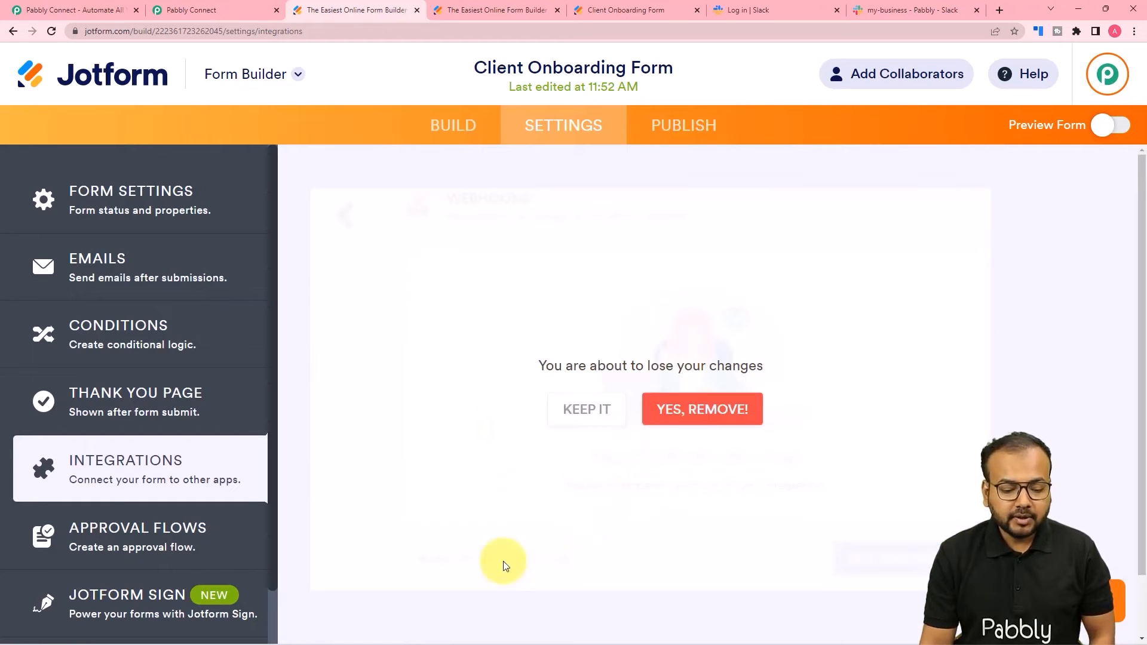
left_click(689, 412)
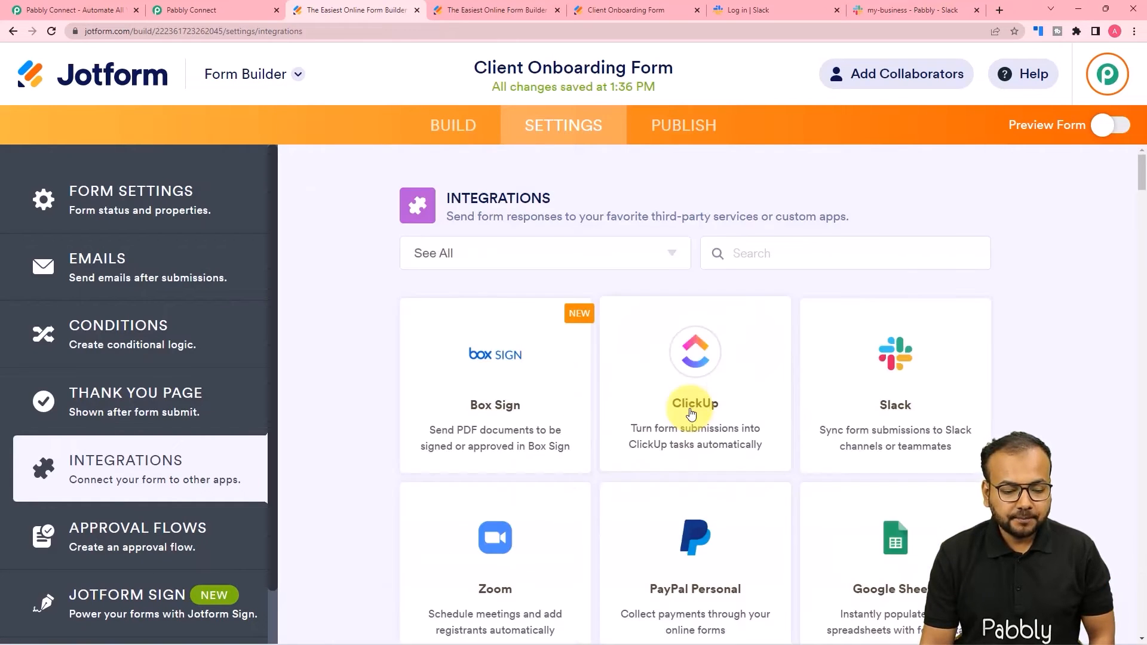
- Add a WebHooks integration with the pasted Pabbly webhook URL and complete it
left_click(754, 249)
type("we")
left_click(706, 387)
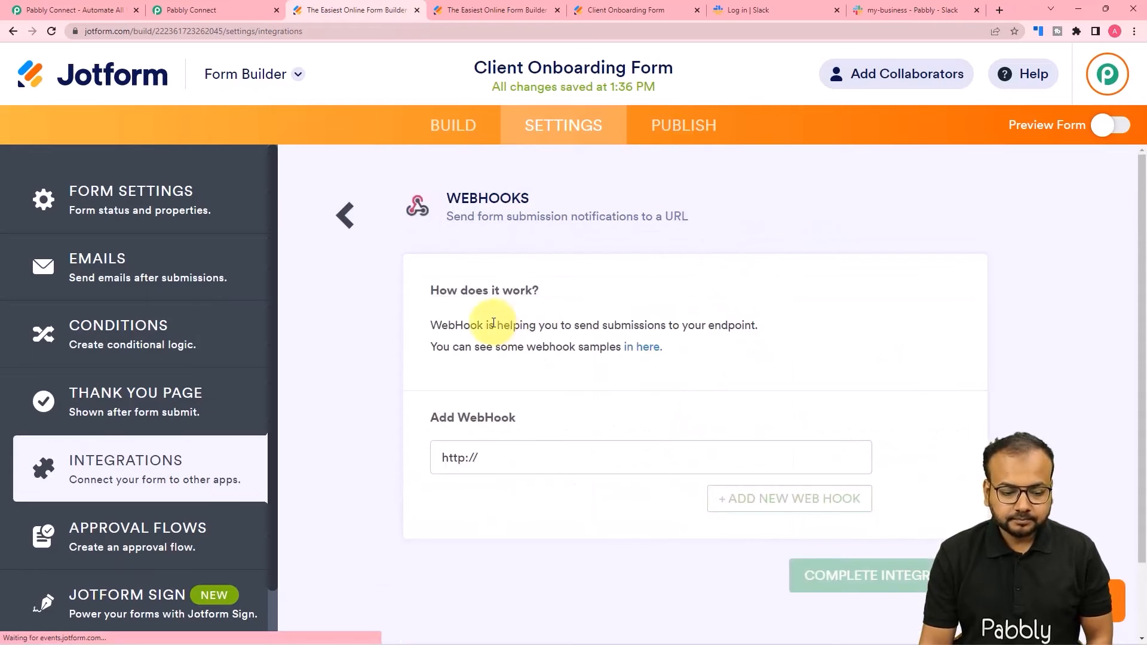
key("BackSpace")
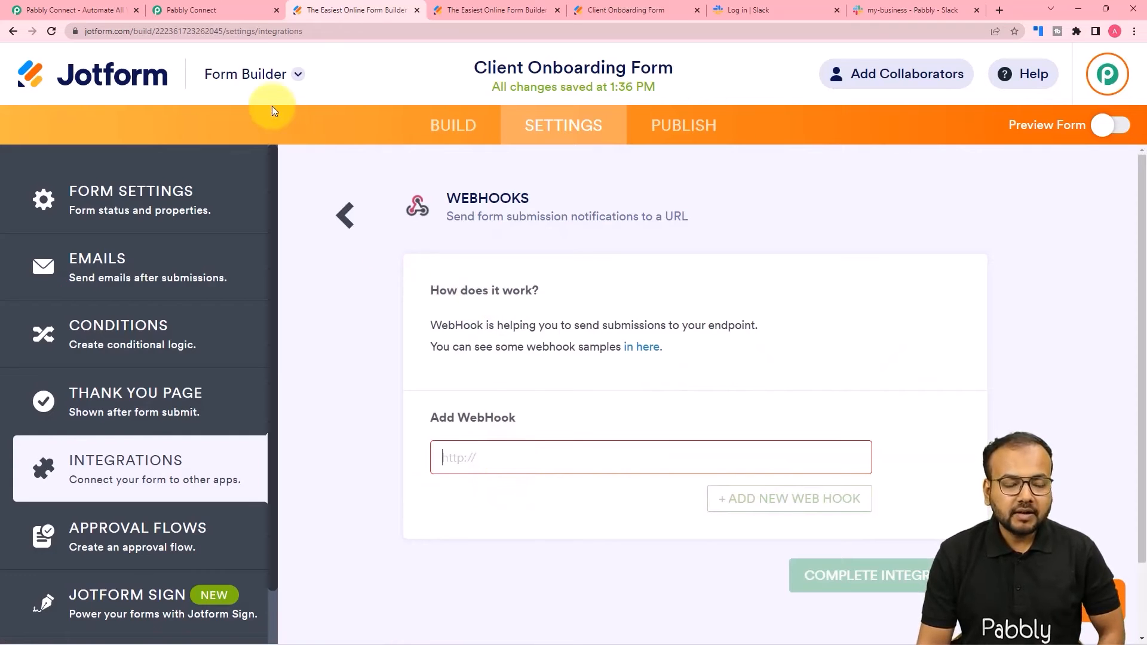
right_click(465, 454)
left_click(512, 366)
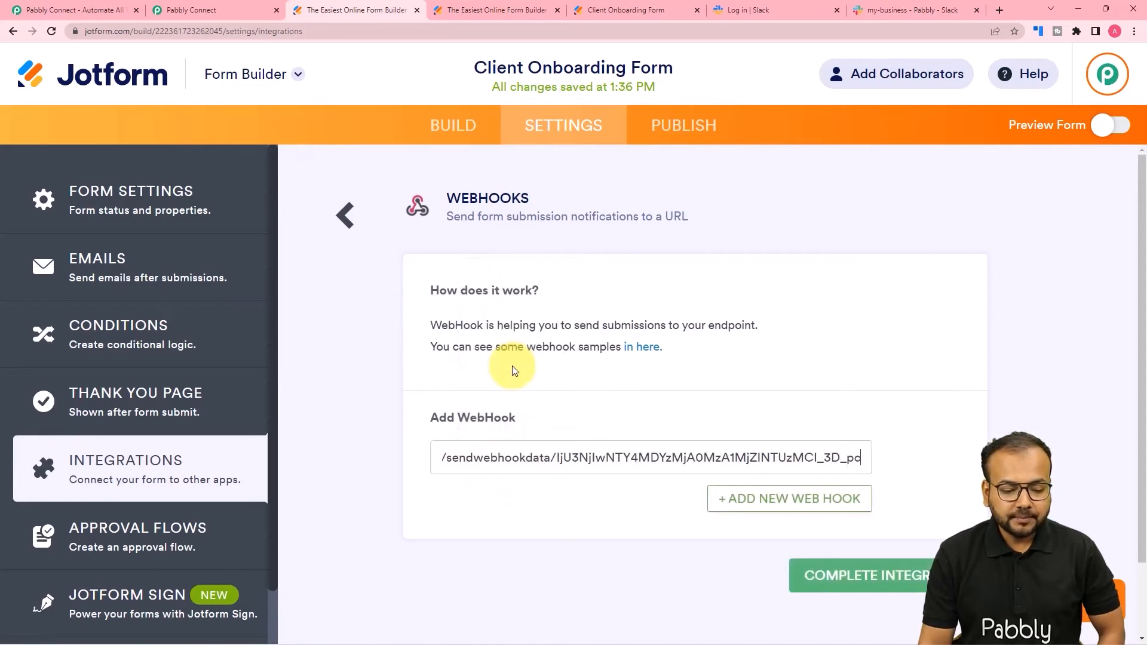
left_click(810, 575)
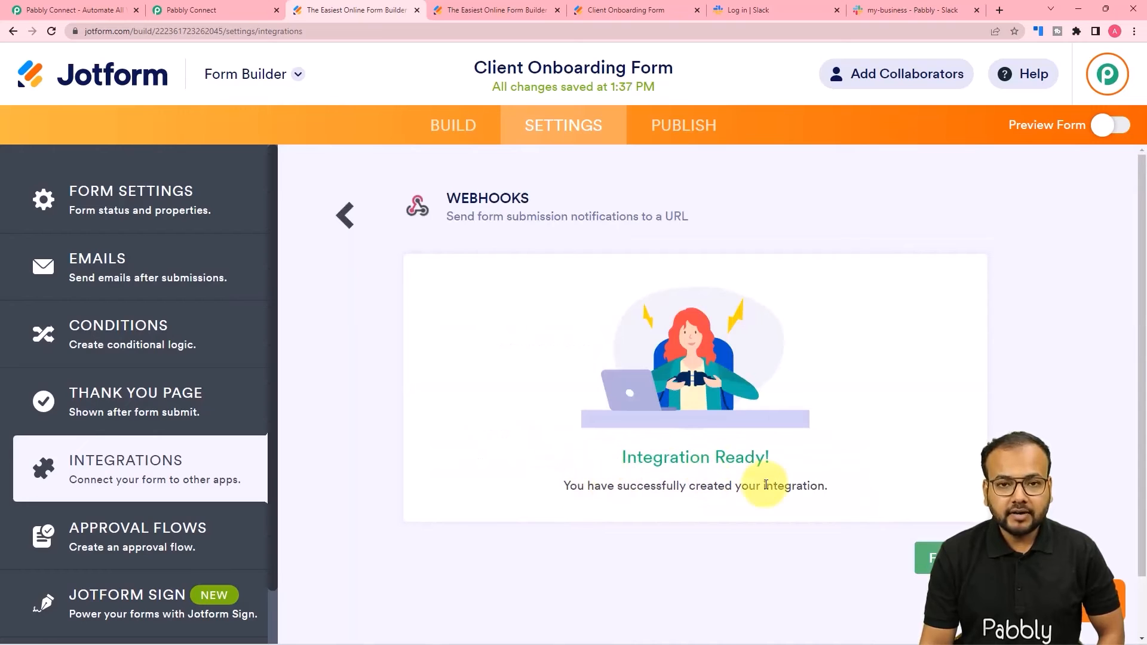
left_click(192, 11)
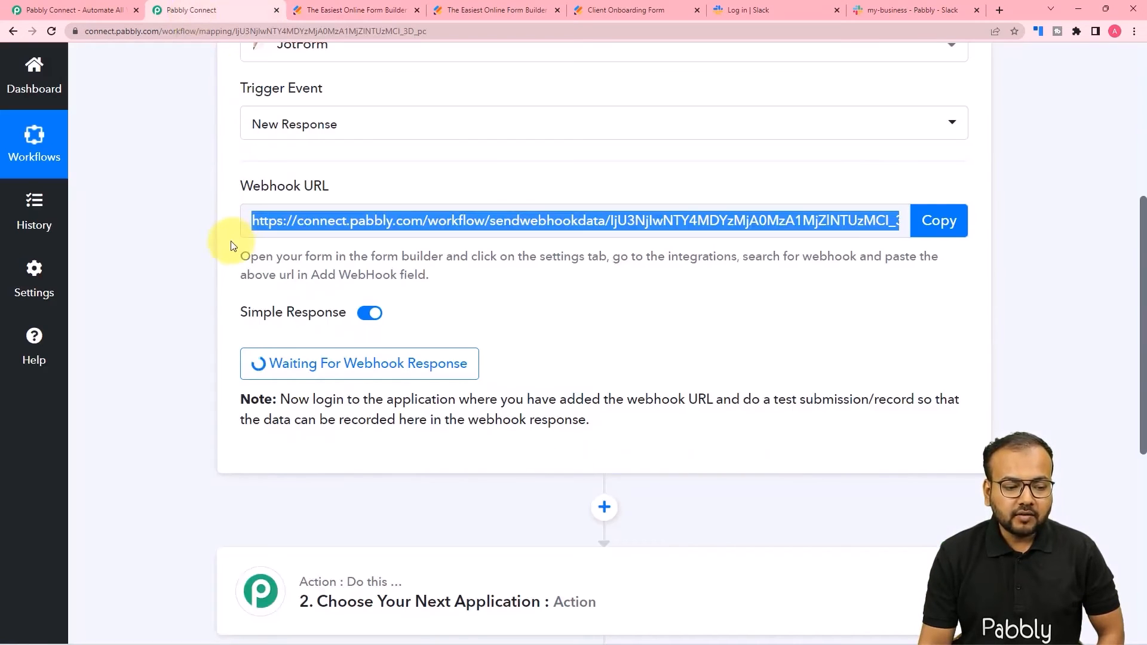
- Confirm the Pabbly trigger is still waiting for a webhook response, then return to Jotform's publish page
scroll(533, 341, "down", 1)
scroll(533, 342, "down", 1)
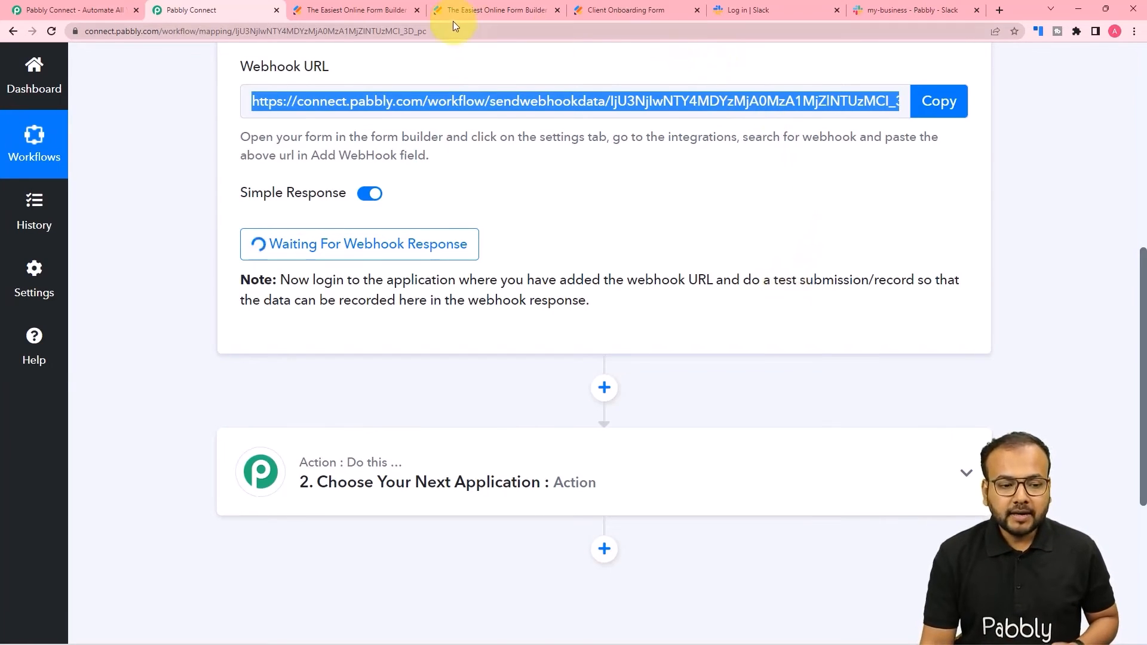
left_click(467, 9)
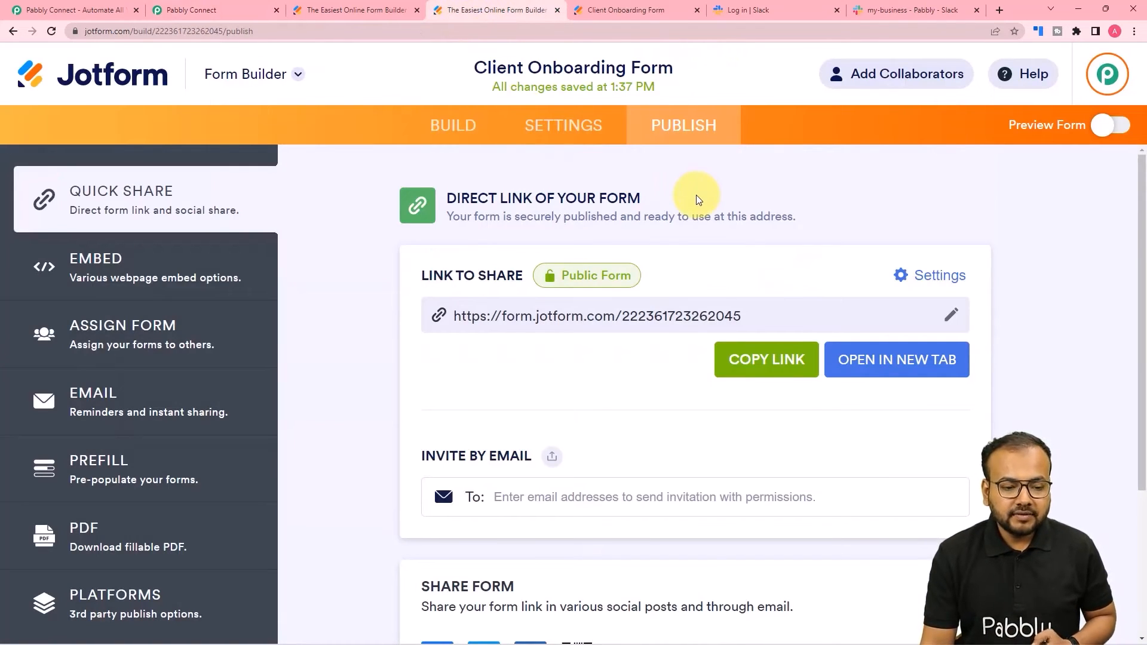
- Check the webhook integration is ready and open the live Client Onboarding Form in a new tab
left_click(403, 15)
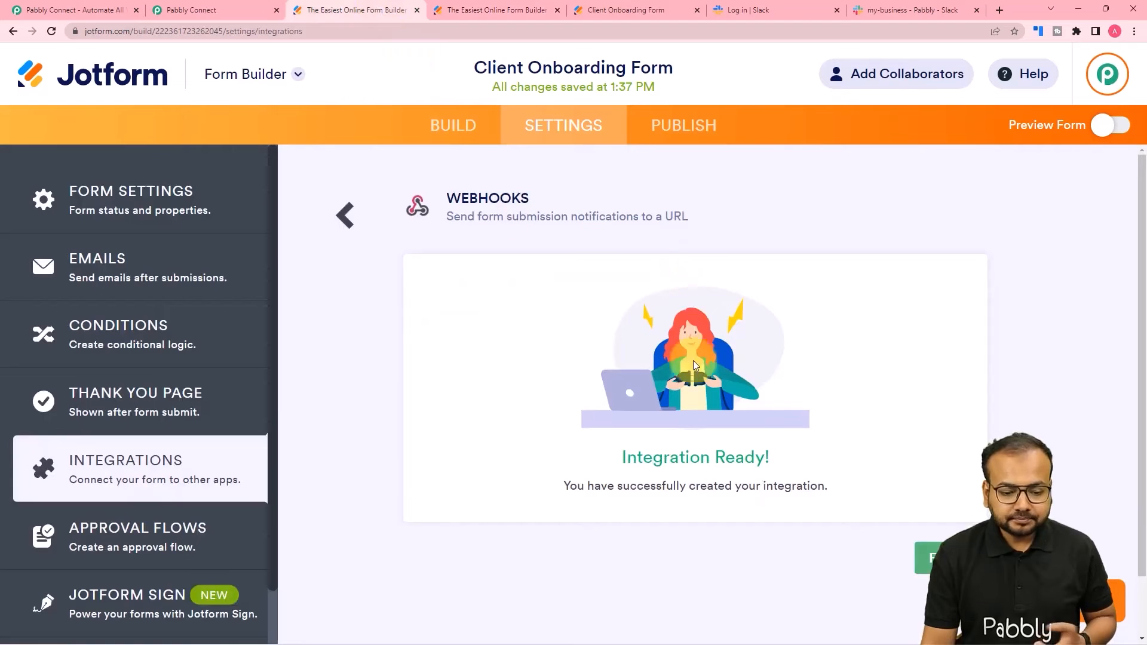
left_click(686, 126)
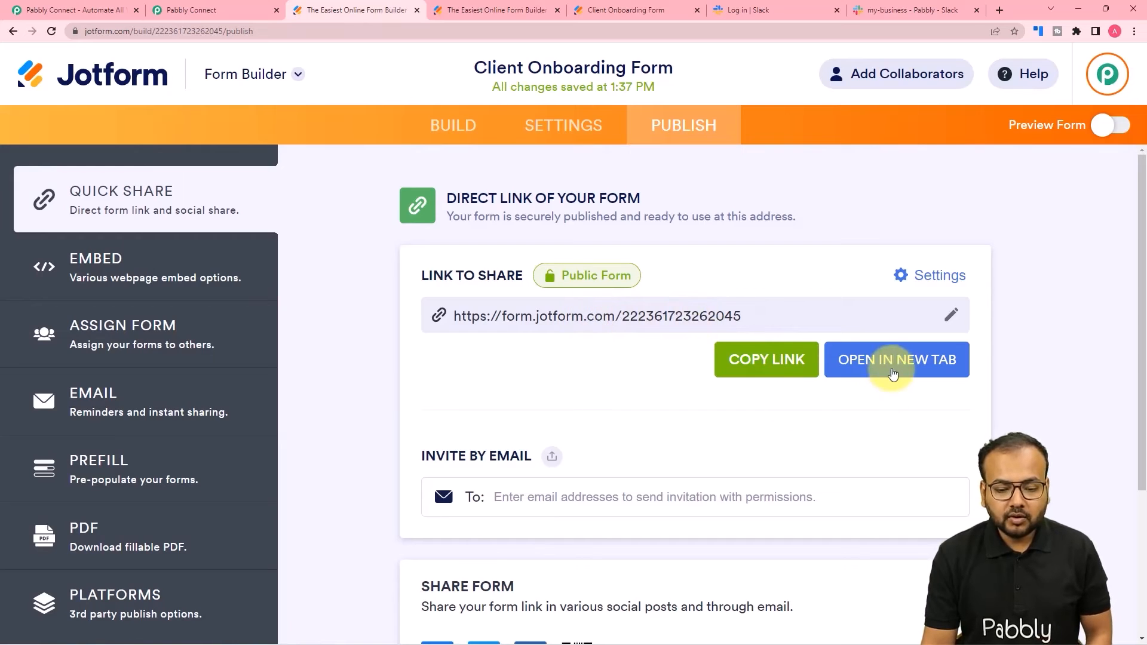
left_click(860, 361)
scroll(507, 278, "down", 3)
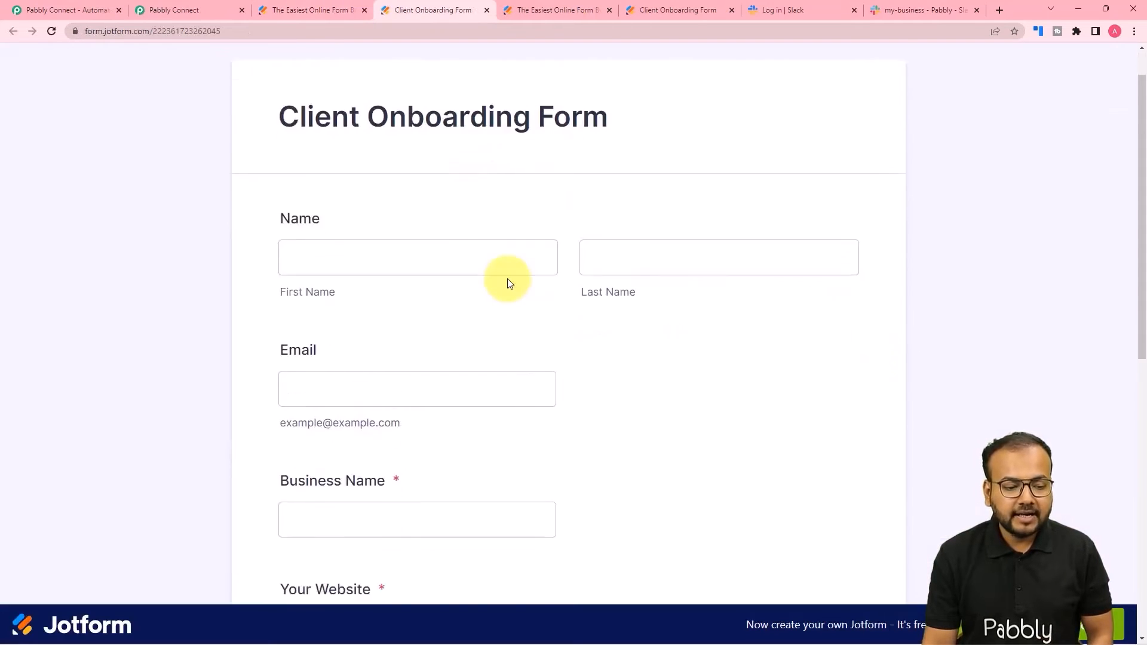
left_click(451, 123)
type("Demo")
left_click(636, 127)
type("Client")
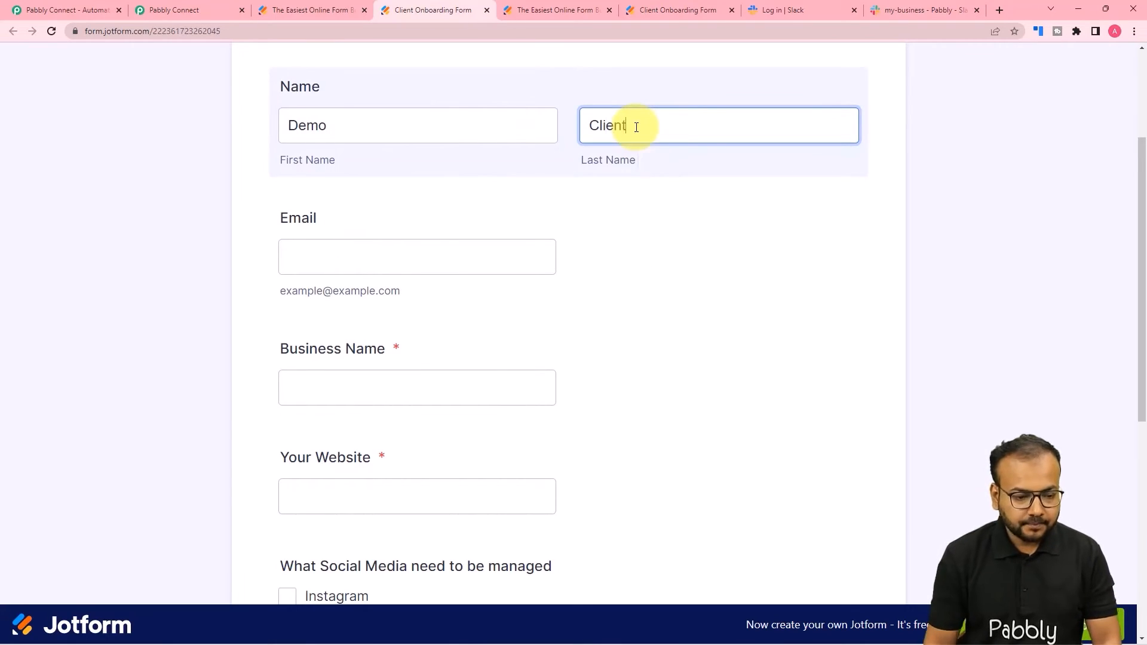
left_click(481, 254)
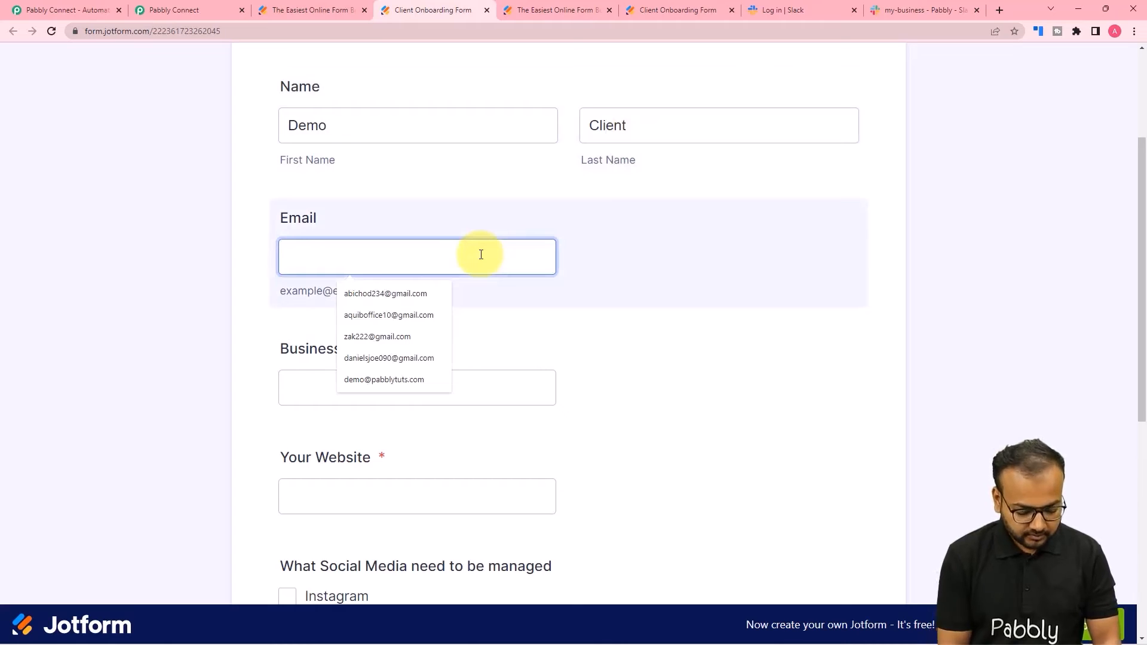
type("demo@pabbl")
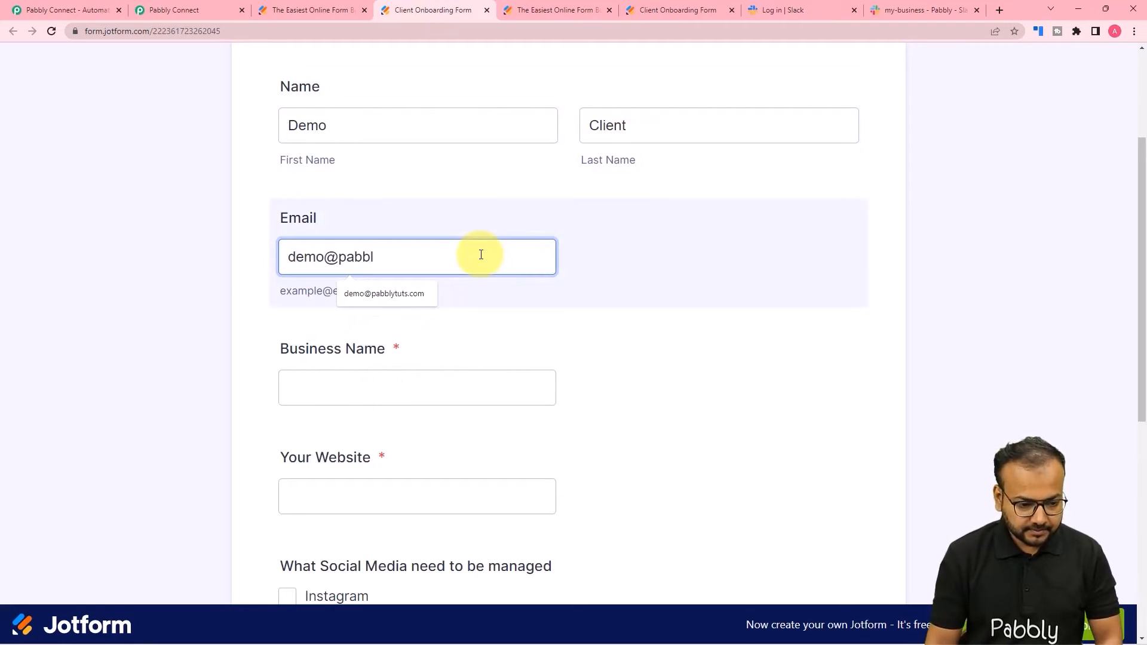
left_click(435, 294)
left_click(407, 381)
left_click(366, 438)
left_click(402, 431)
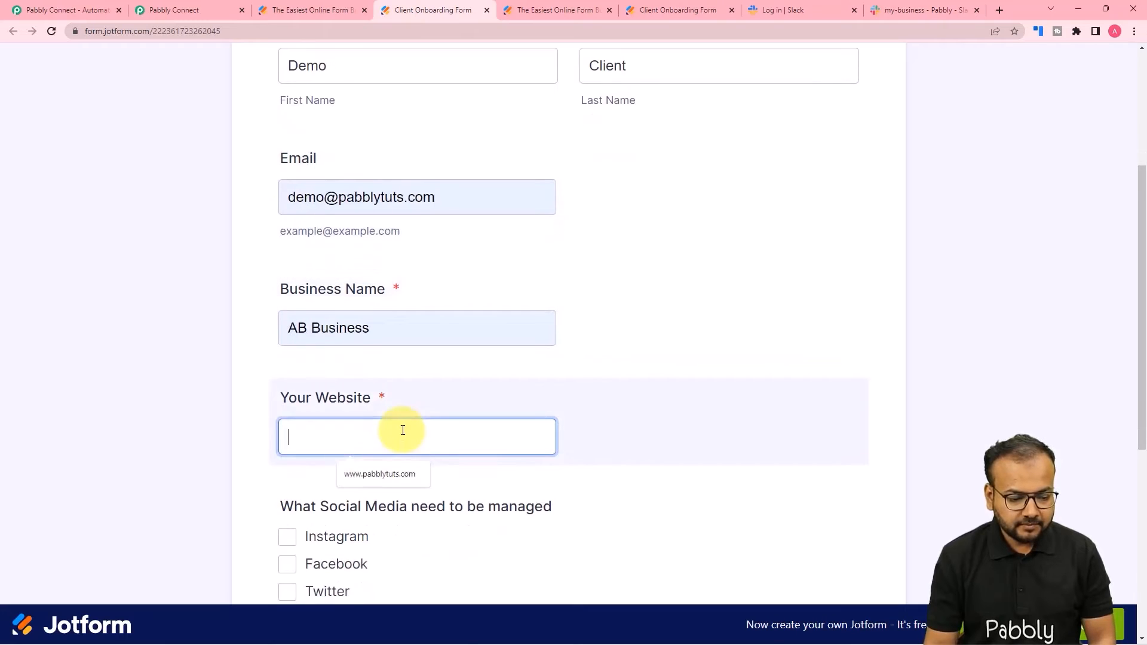
left_click(371, 480)
- Tick Twitter and Facebook, choose 8 Posts per week, and submit the test entry
scroll(358, 465, "down", 1)
left_click(289, 411)
left_click(289, 386)
scroll(388, 411, "down", 3)
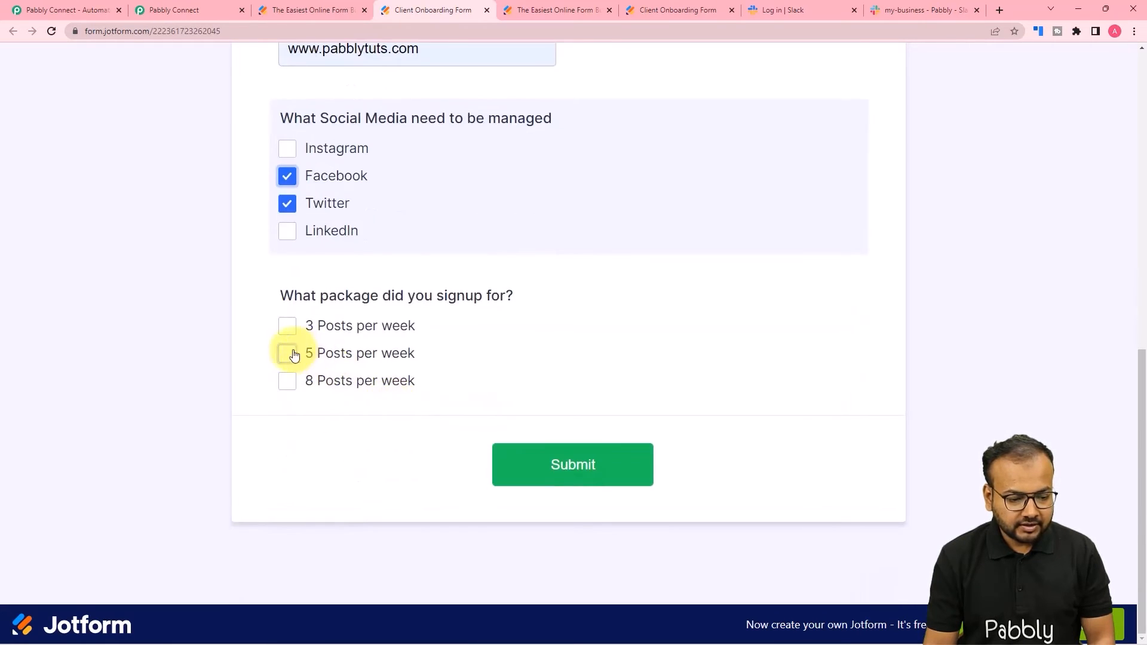
left_click(287, 380)
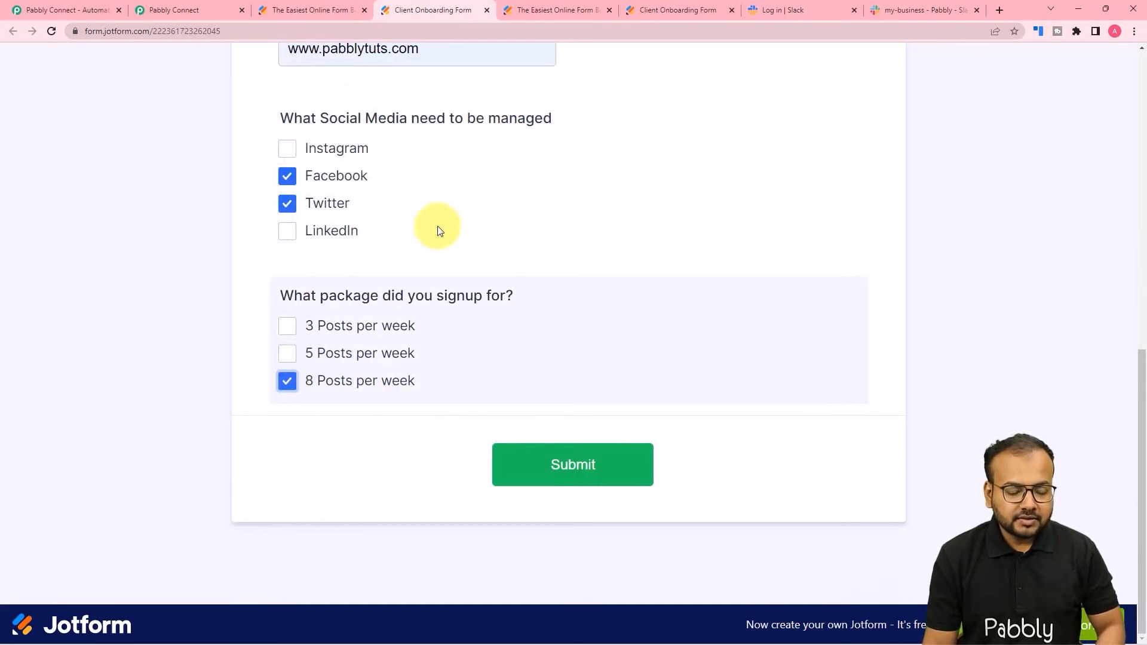
left_click(545, 449)
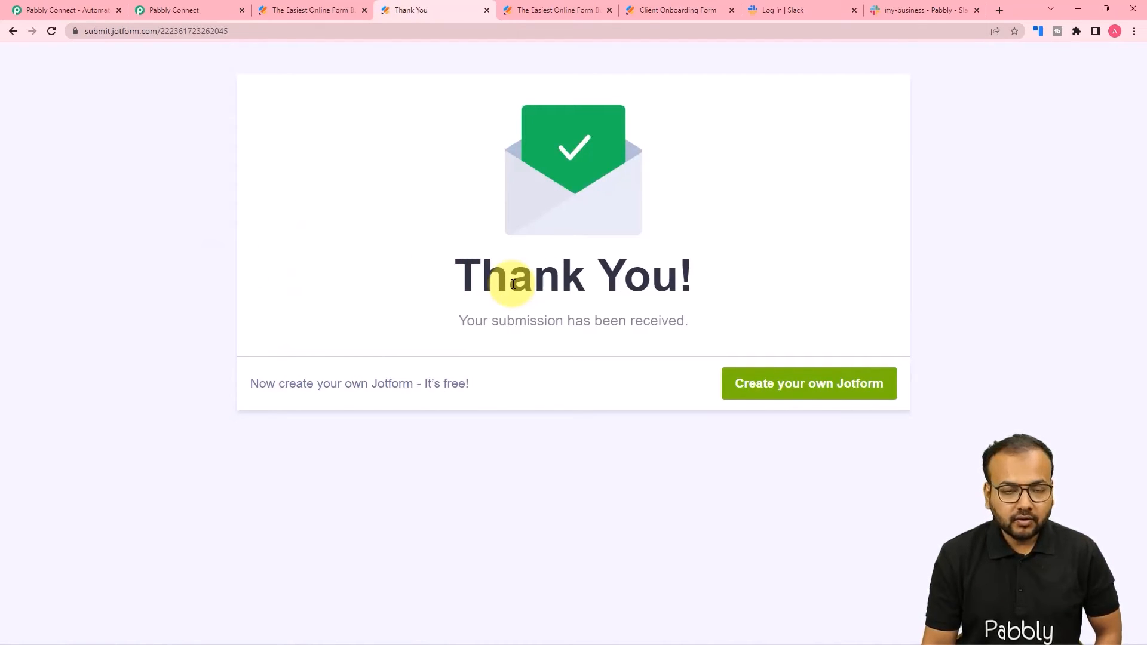
- Review the JotForm trigger's captured response fields, such as FormTitle Client Onboarding Form, down to step 2
left_click(199, 12)
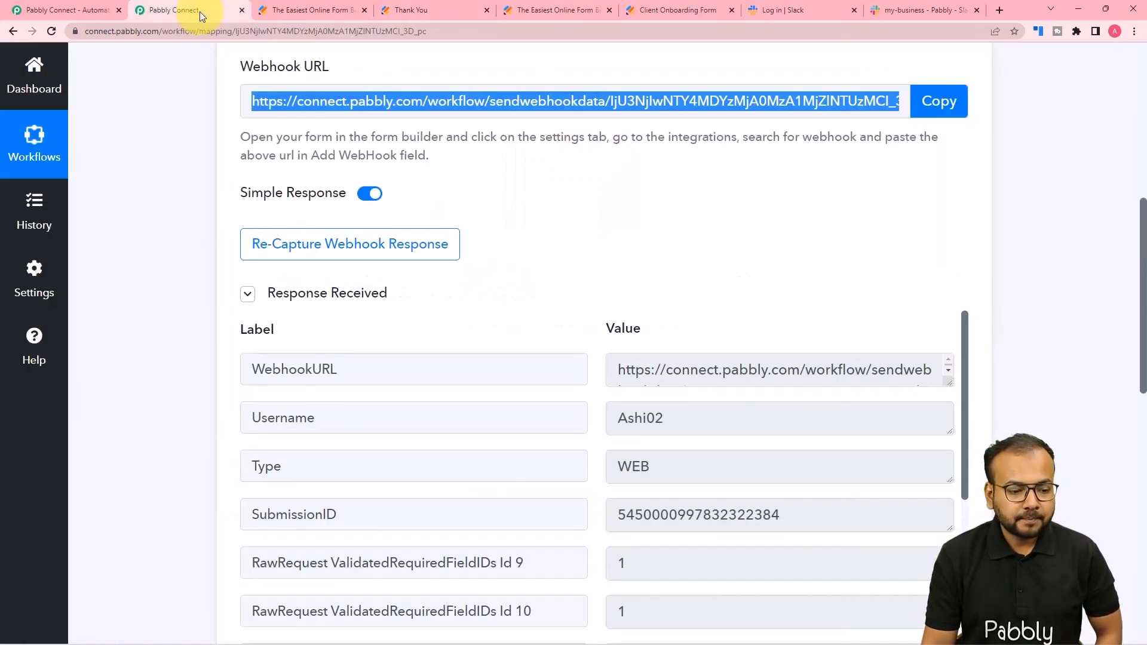
scroll(178, 222, "down", 5)
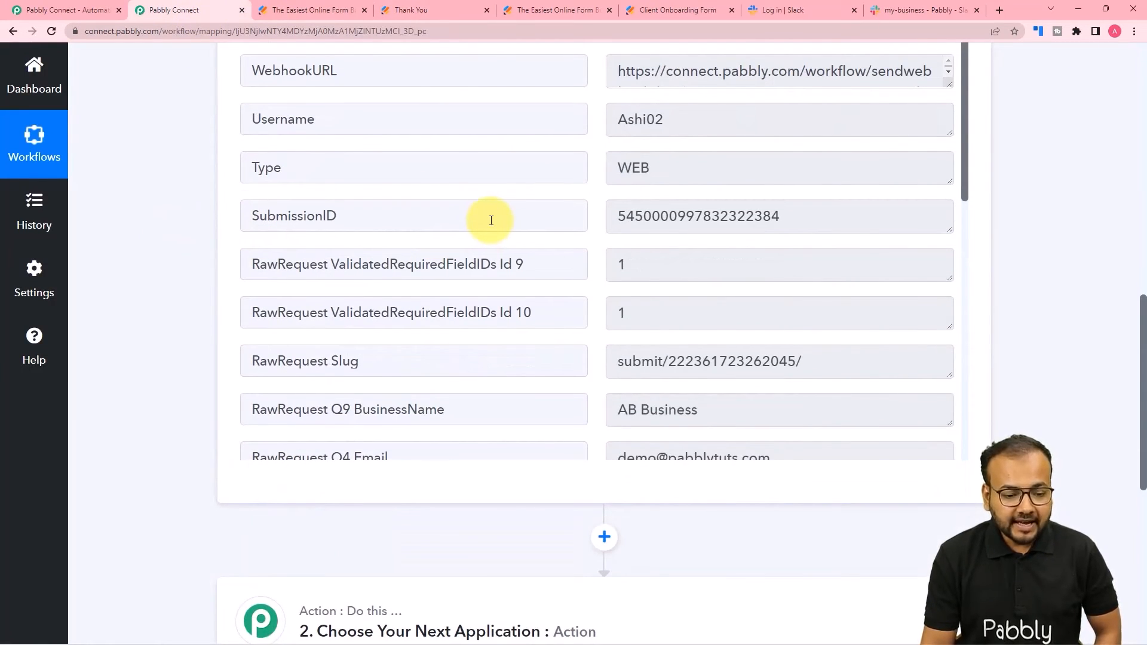
scroll(491, 221, "down", 3)
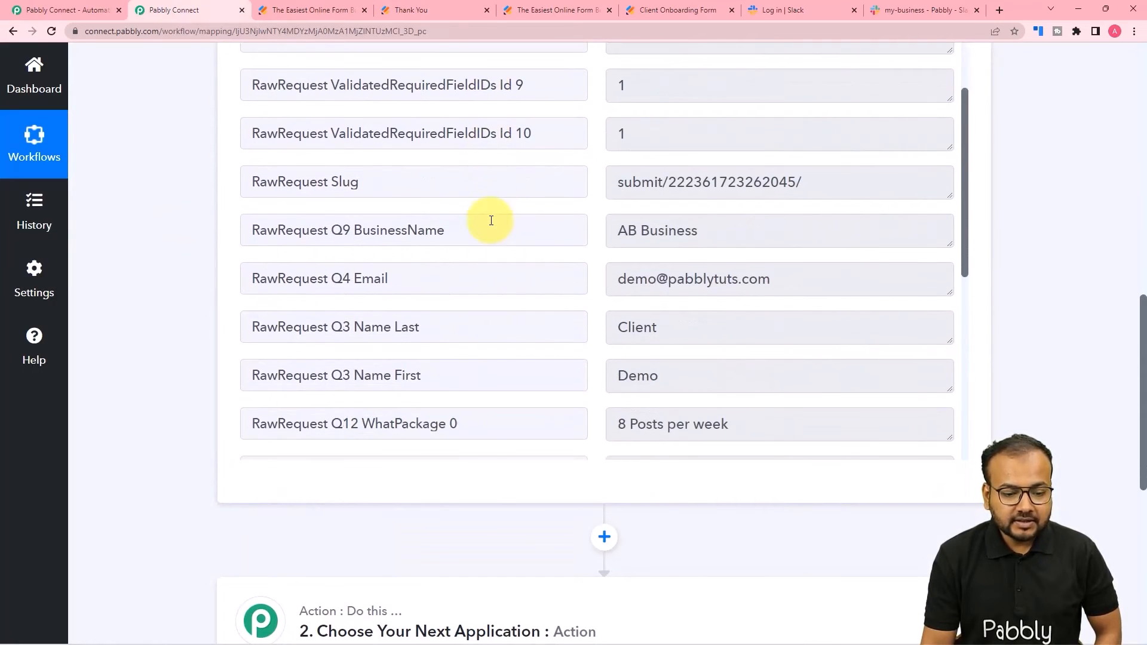
scroll(491, 221, "down", 1)
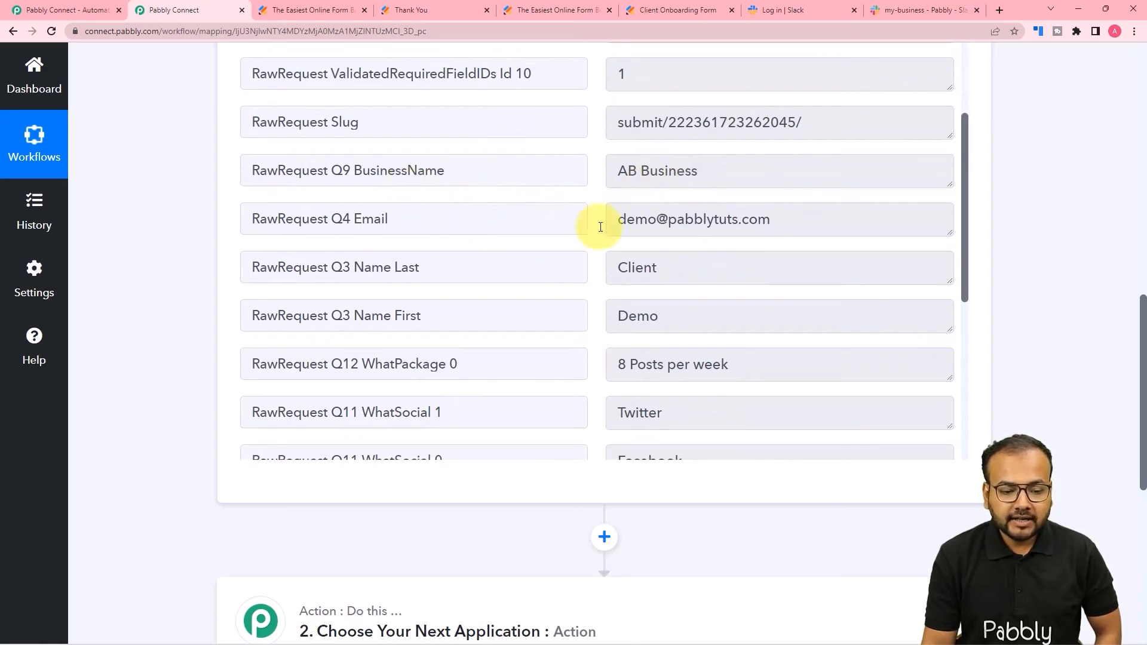
scroll(523, 267, "down", 1)
scroll(523, 266, "down", 1)
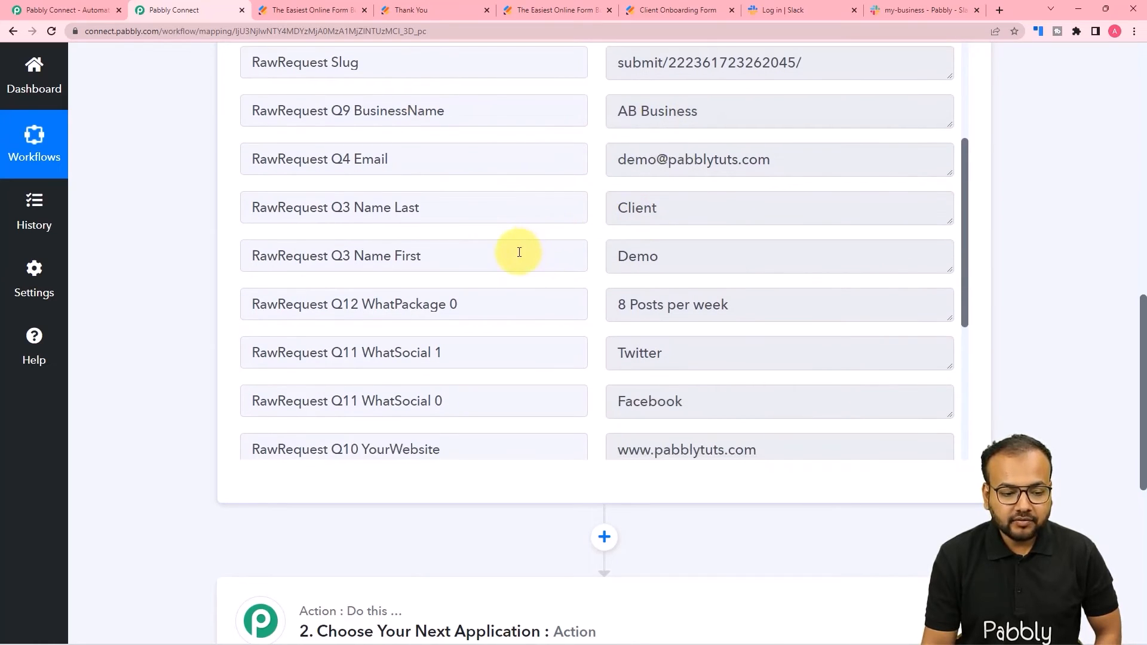
scroll(554, 275, "down", 2)
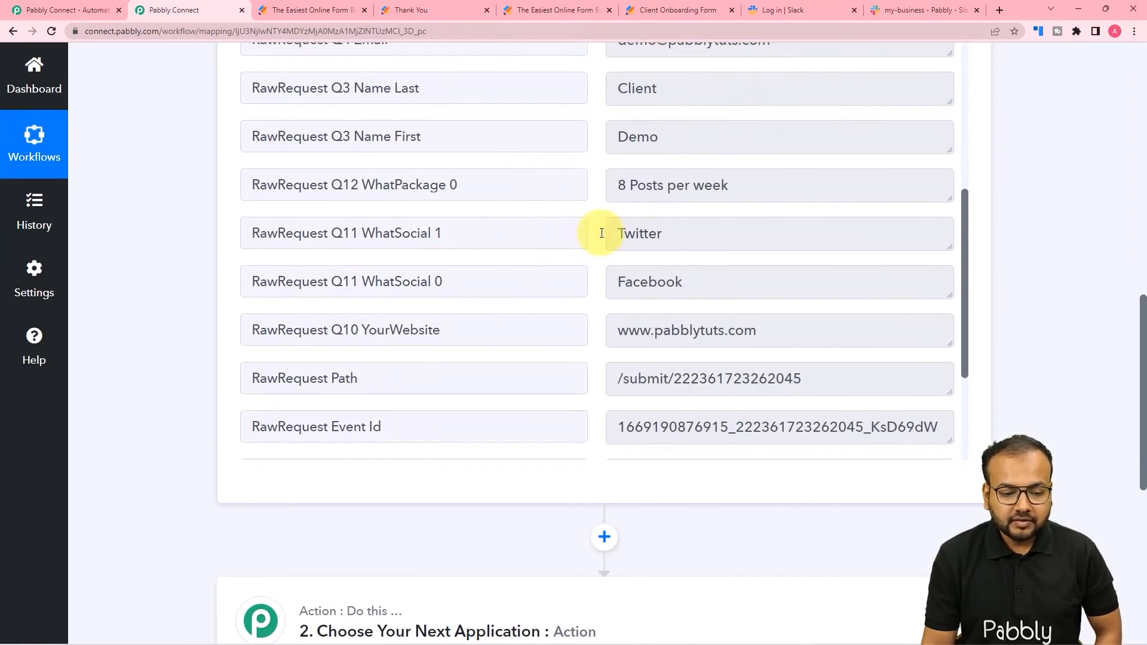
scroll(518, 264, "down", 2)
scroll(522, 258, "down", 1)
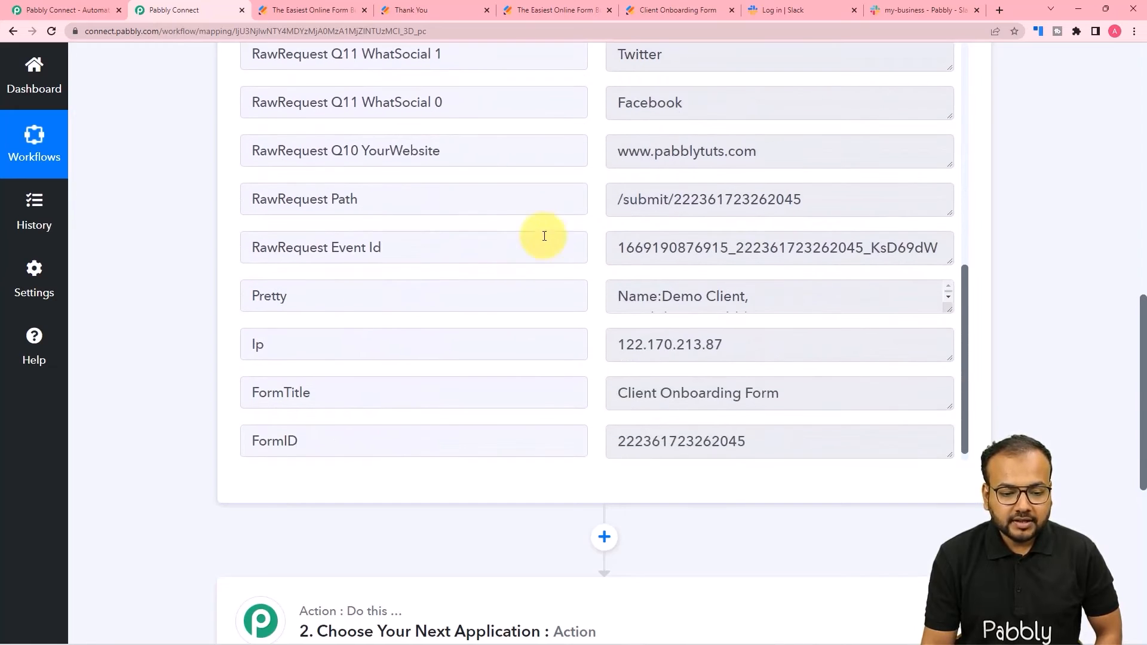
scroll(497, 235, "down", 2)
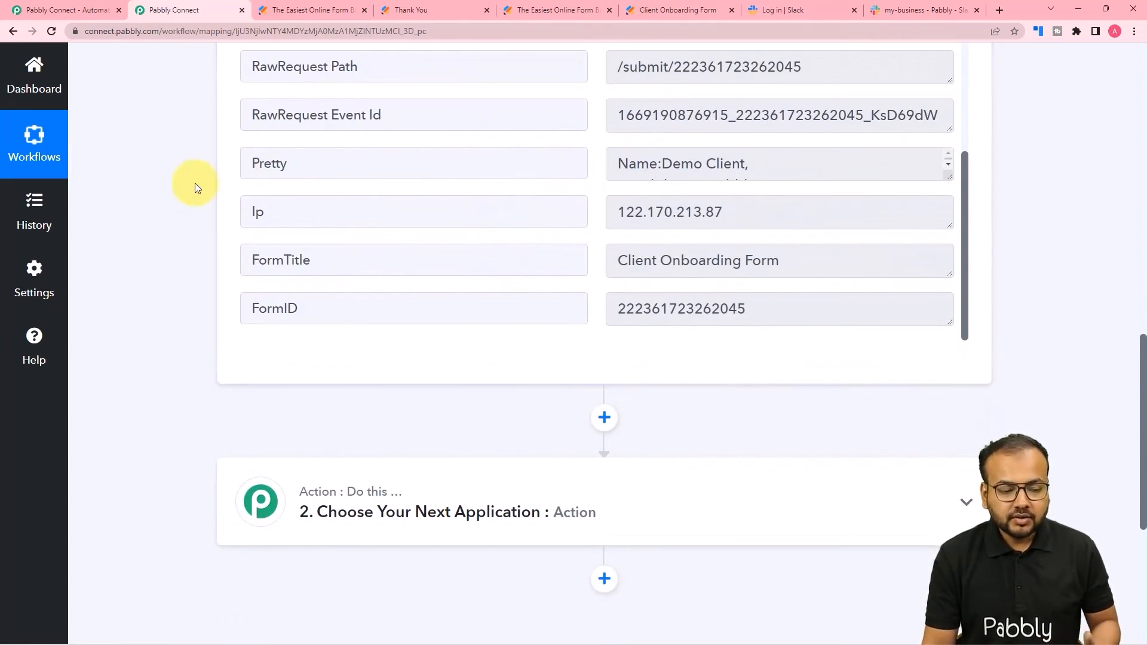
scroll(194, 182, "down", 1)
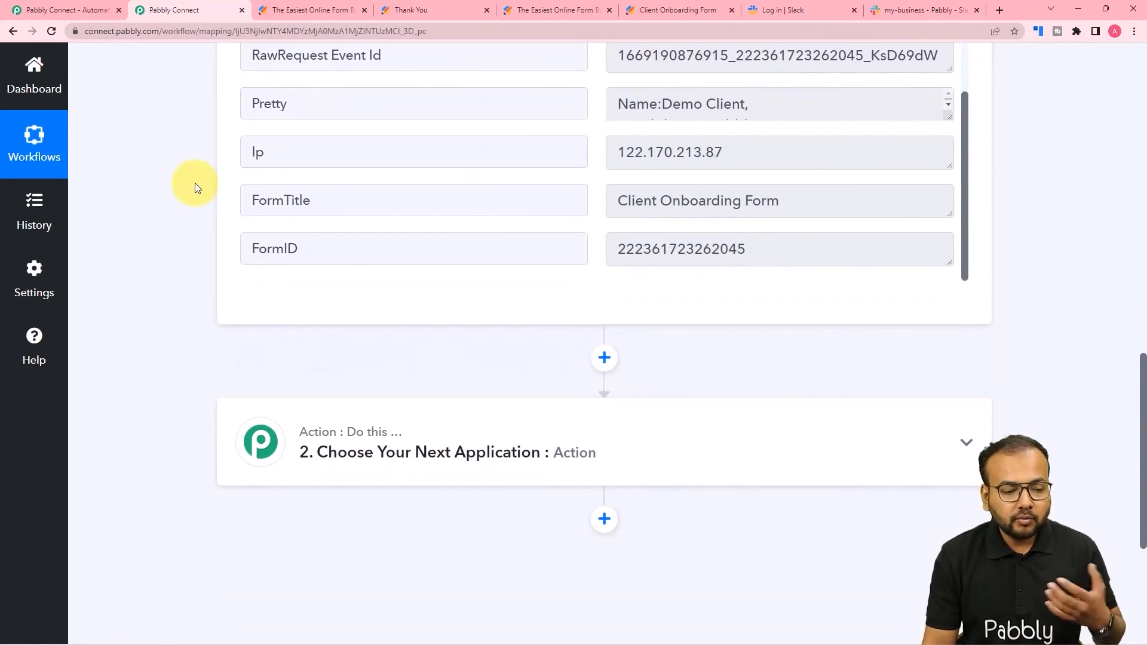
scroll(195, 182, "down", 2)
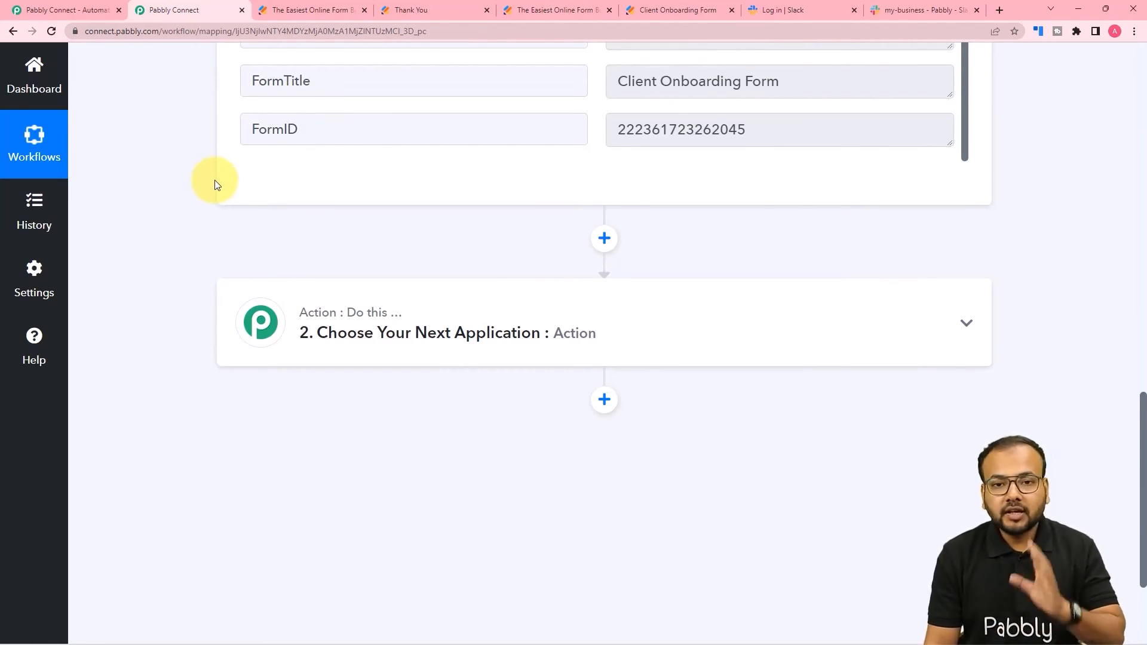
scroll(215, 181, "down", 1)
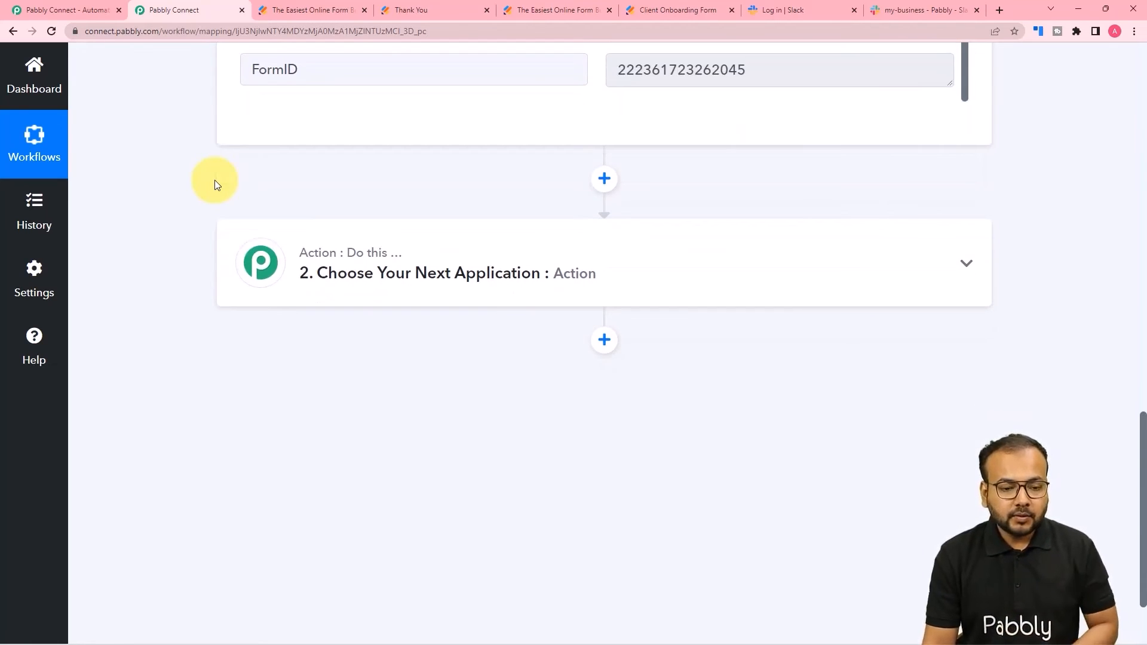
mouse_move(401, 254)
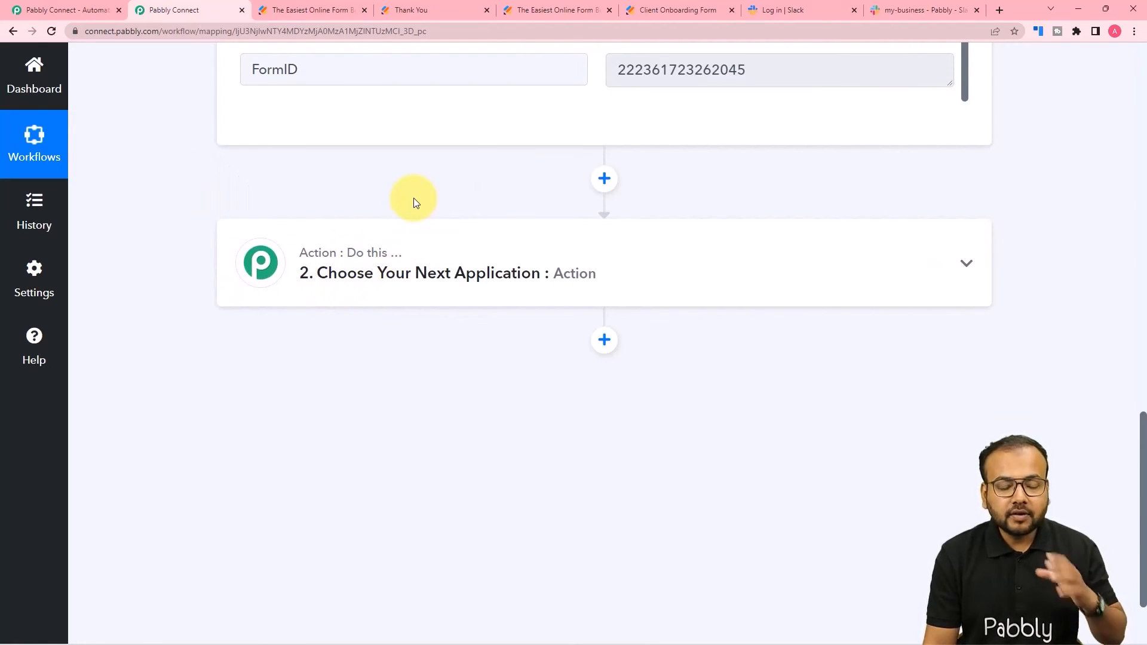
- Make step 2 a Delay by Pabbly action with a delay of 30 Days
left_click(385, 281)
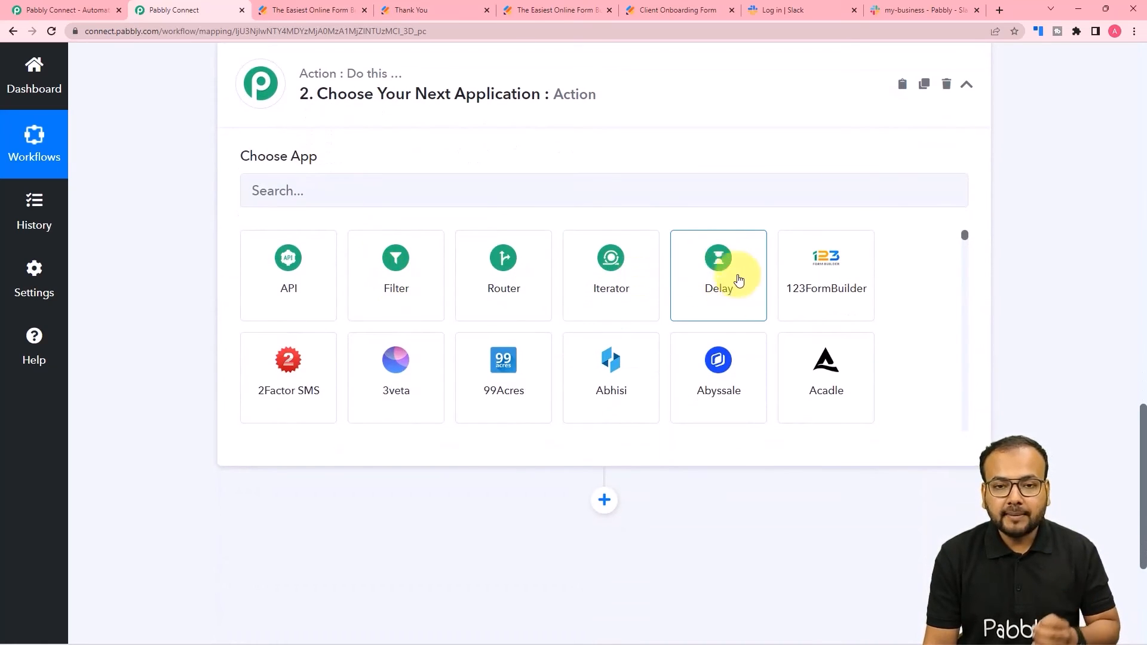
left_click(716, 306)
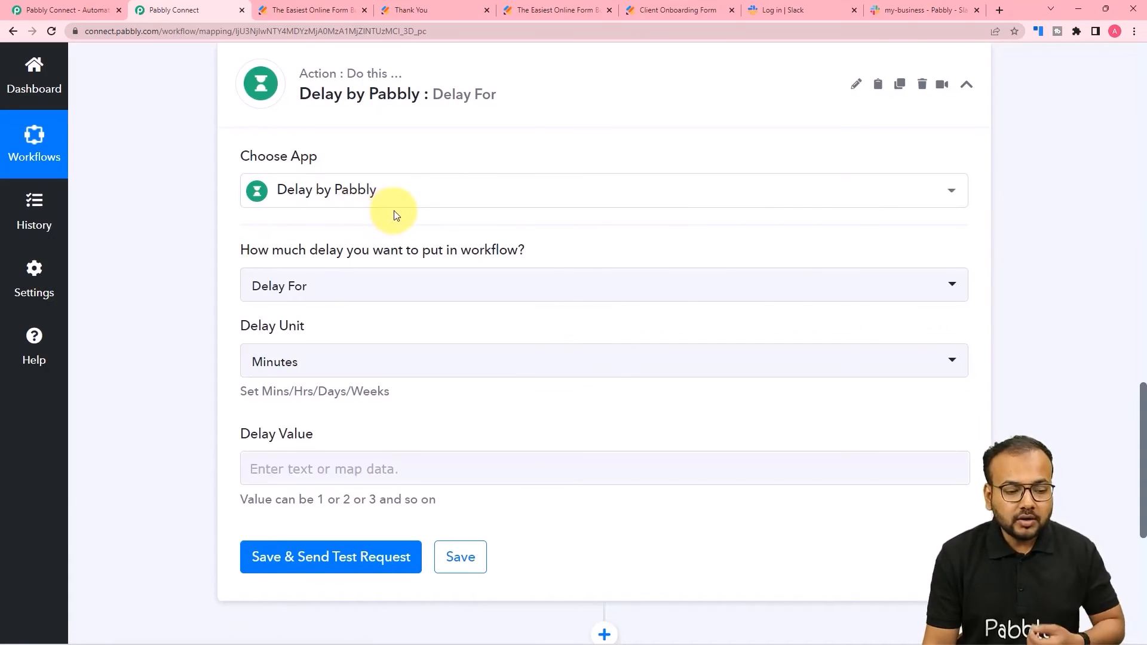
scroll(396, 214, "down", 1)
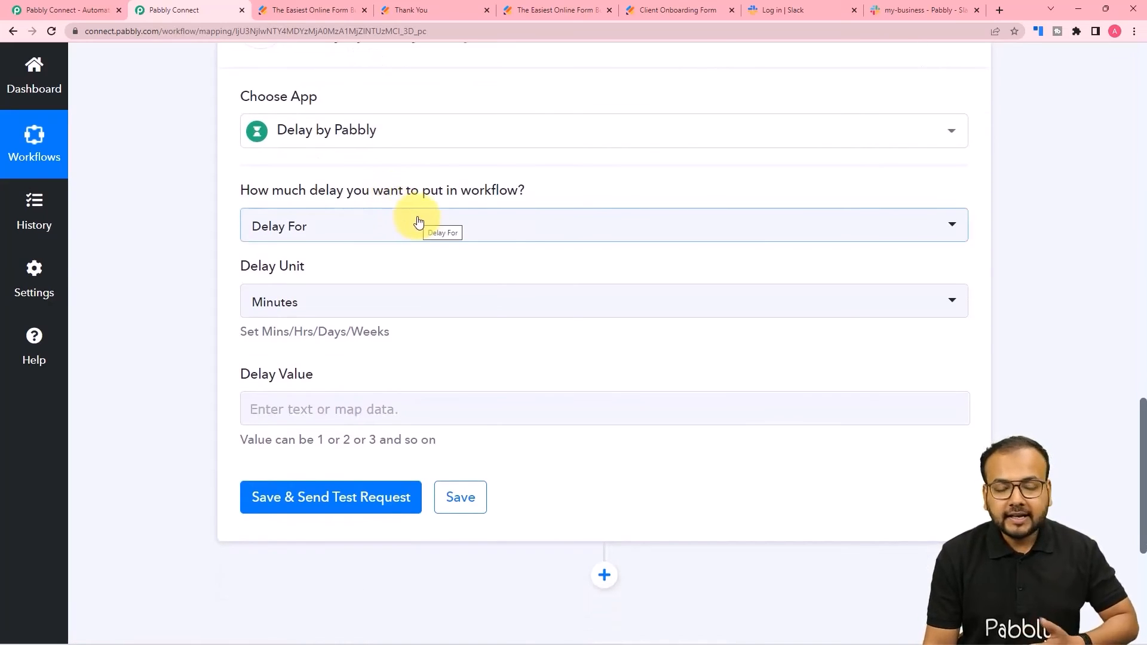
mouse_move(260, 201)
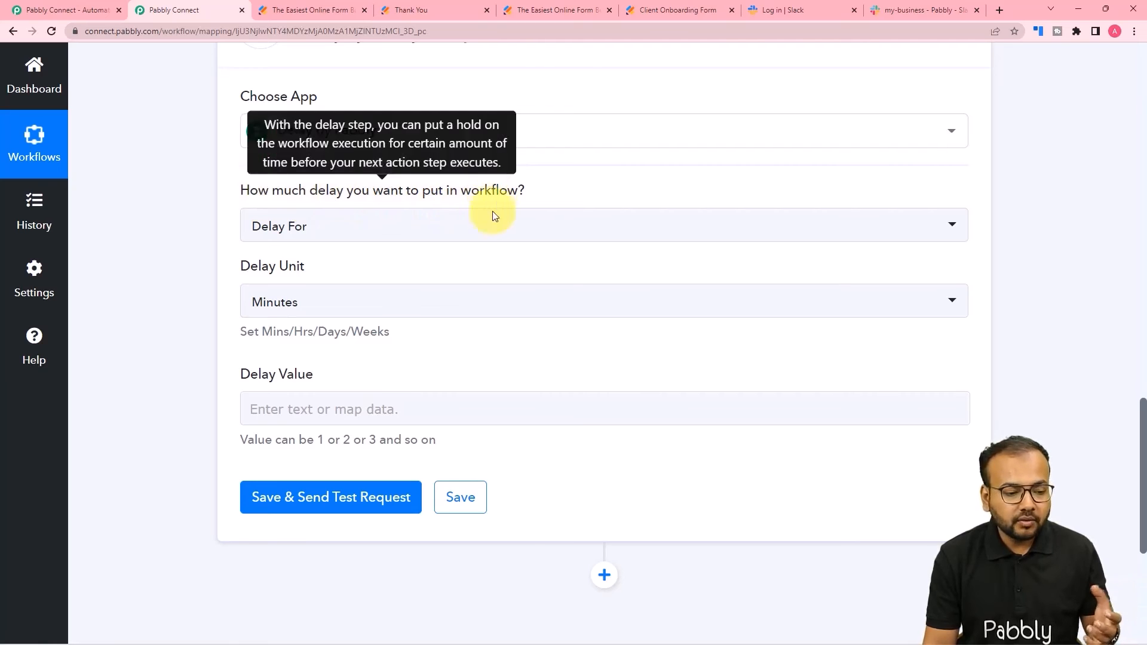
scroll(316, 240, "down", 2)
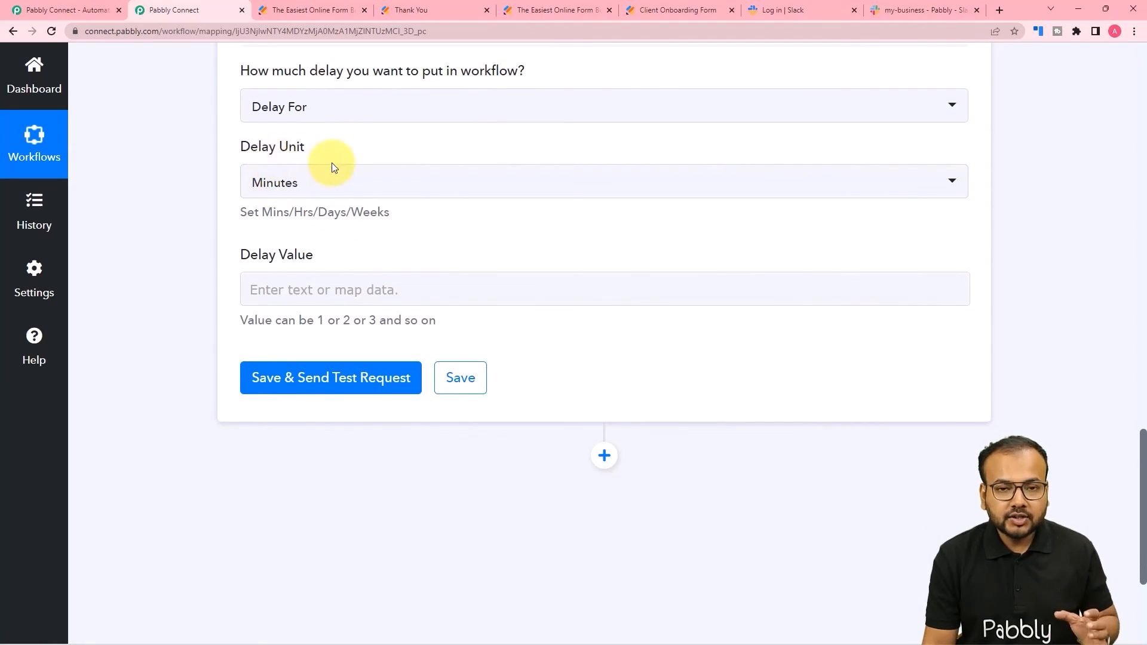
left_click(340, 191)
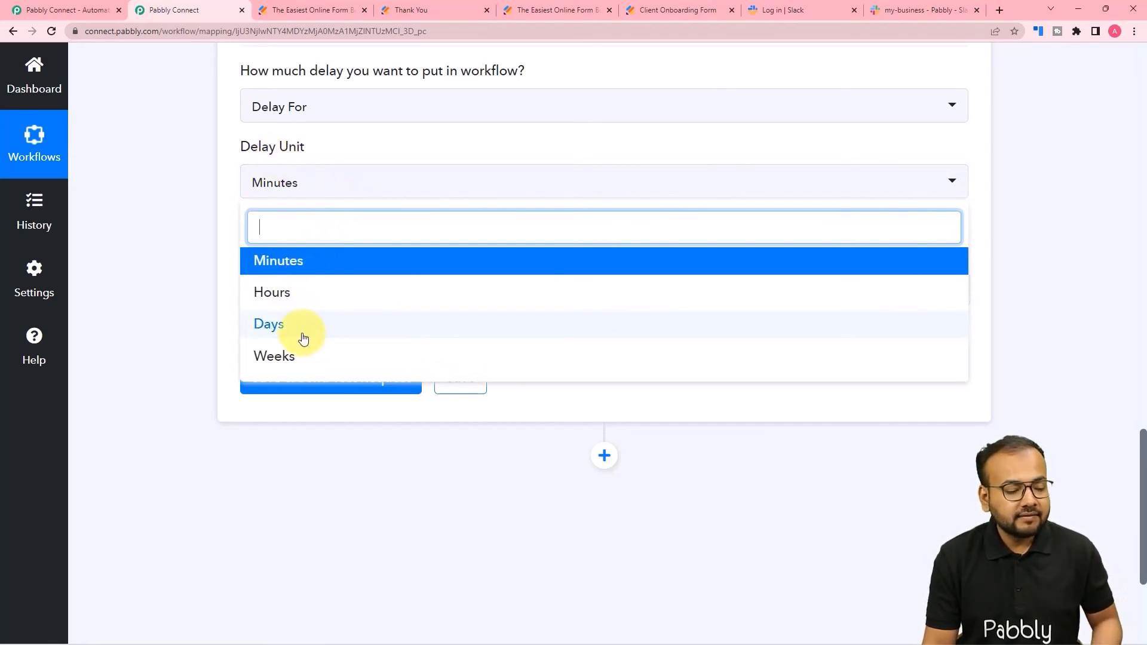
left_click(280, 332)
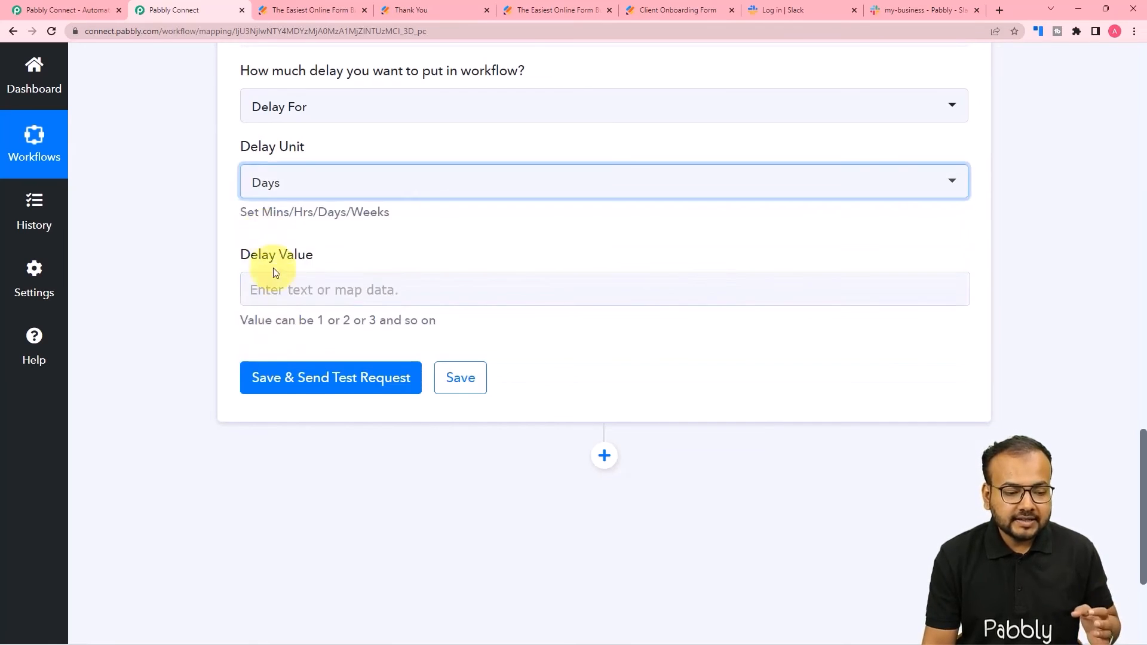
left_click(294, 290)
type("30")
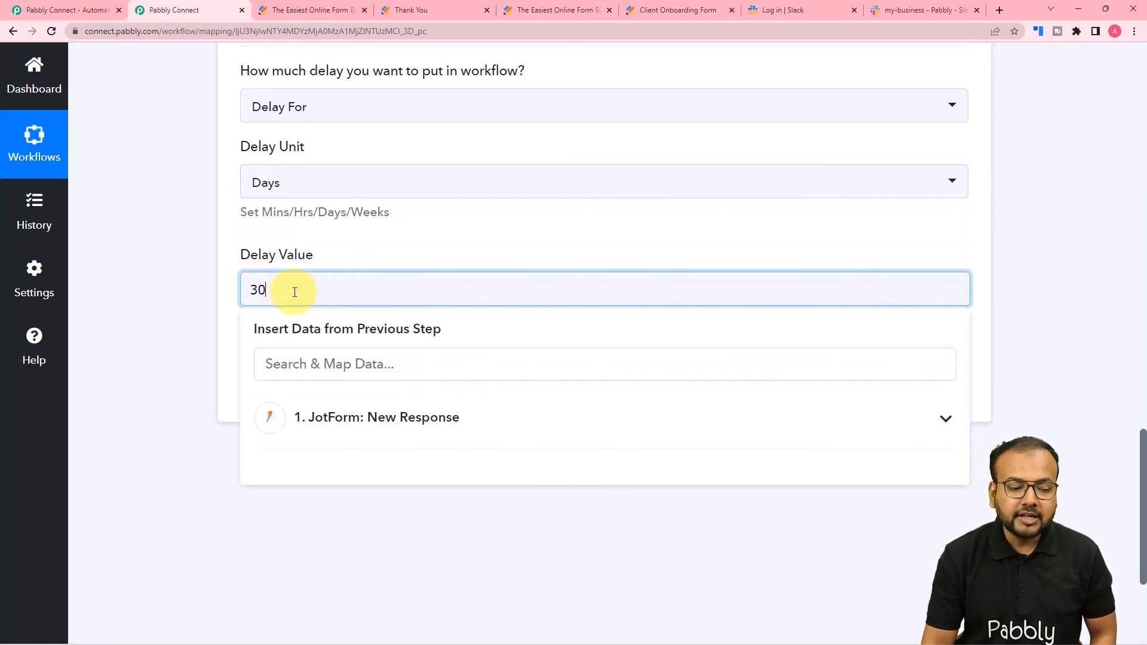
left_click(322, 255)
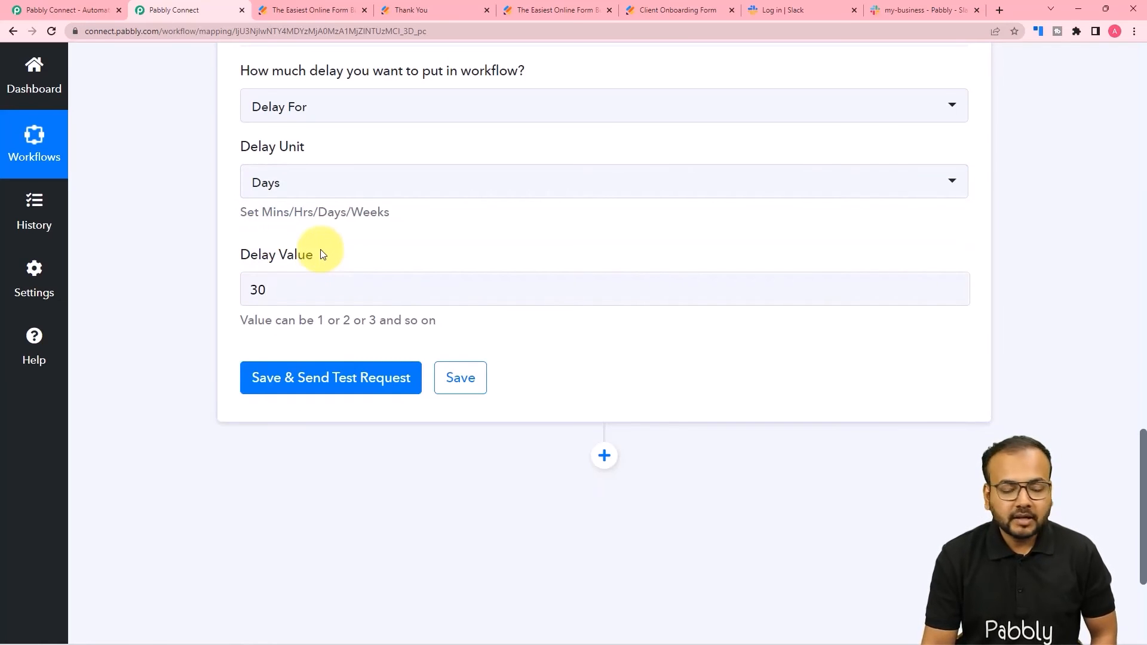
- Save and test the delay step, confirming the 'Delayed for 30 Days' response
left_click(246, 368)
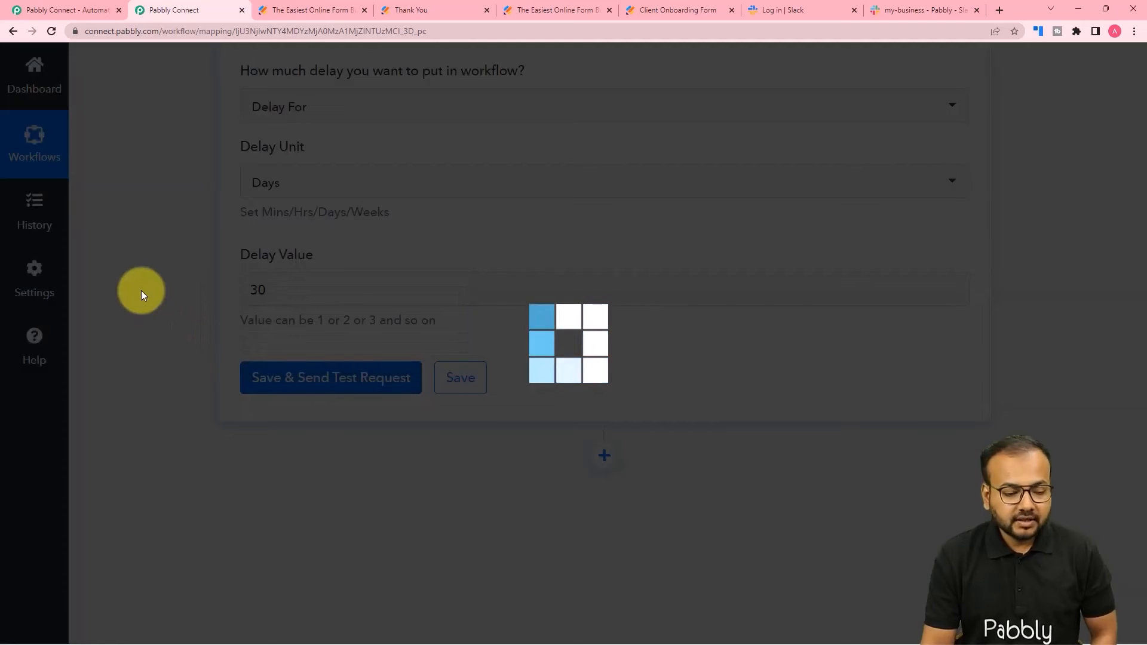
scroll(141, 290, "down", 3)
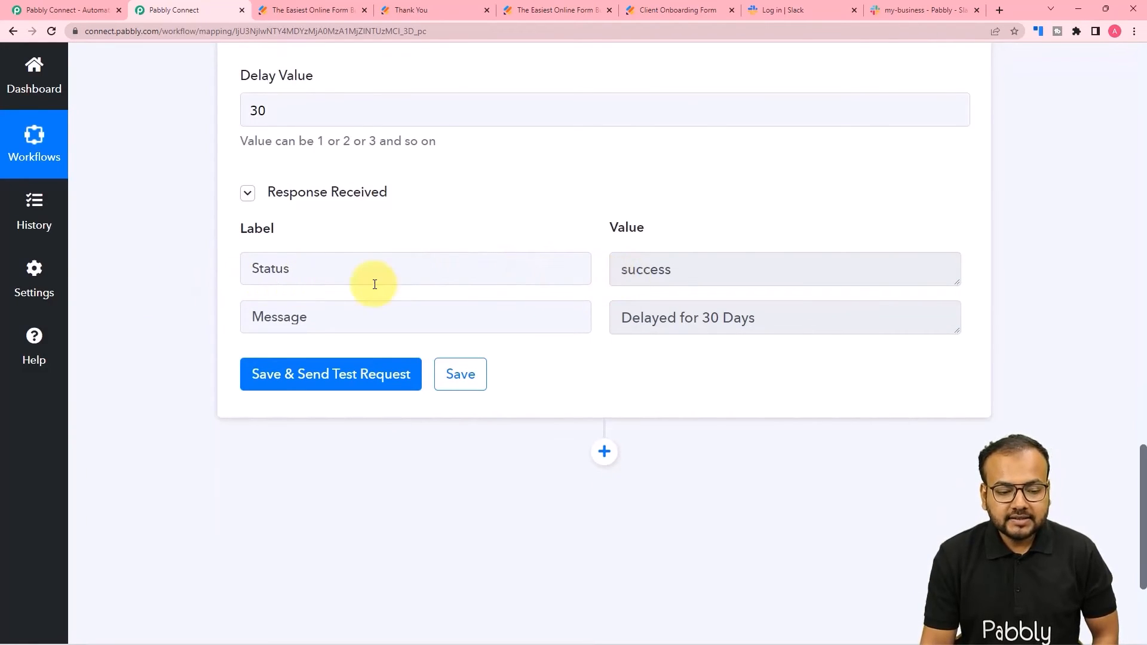
scroll(545, 281, "down", 1)
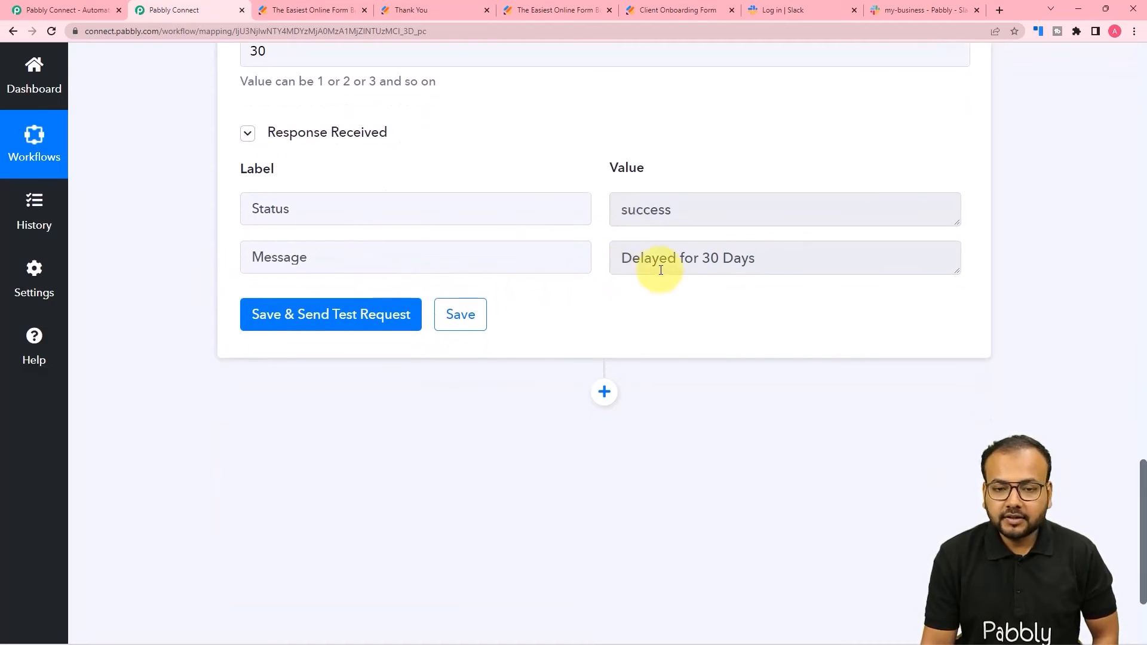
scroll(547, 261, "up", 4)
scroll(547, 261, "up", 9)
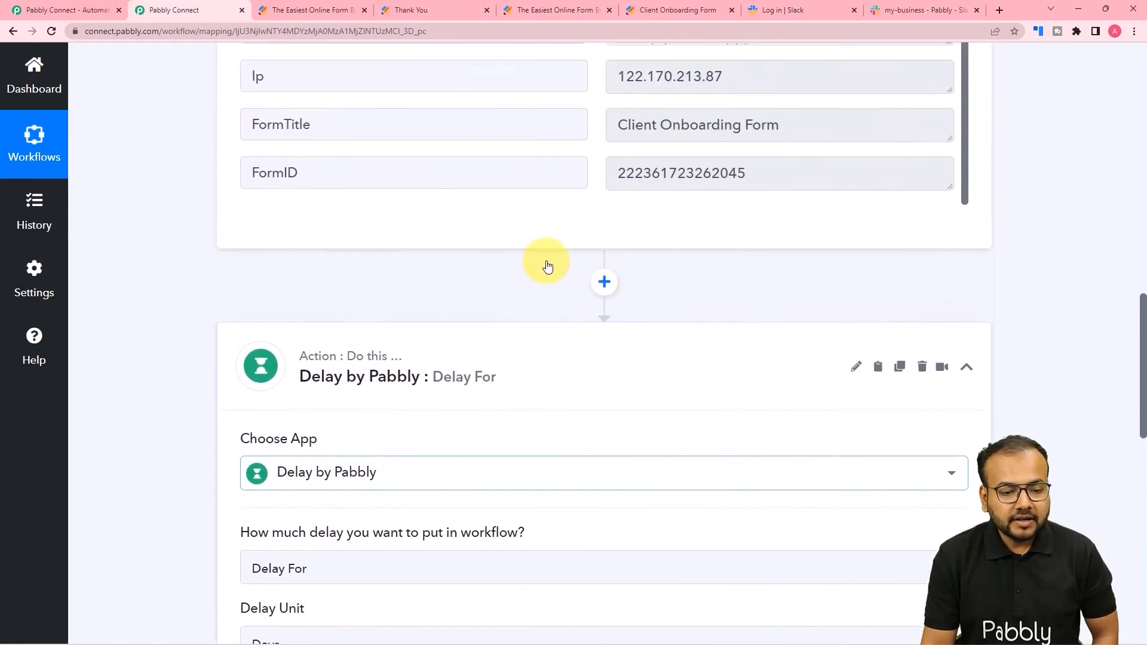
scroll(547, 261, "down", 1)
scroll(547, 261, "down", 10)
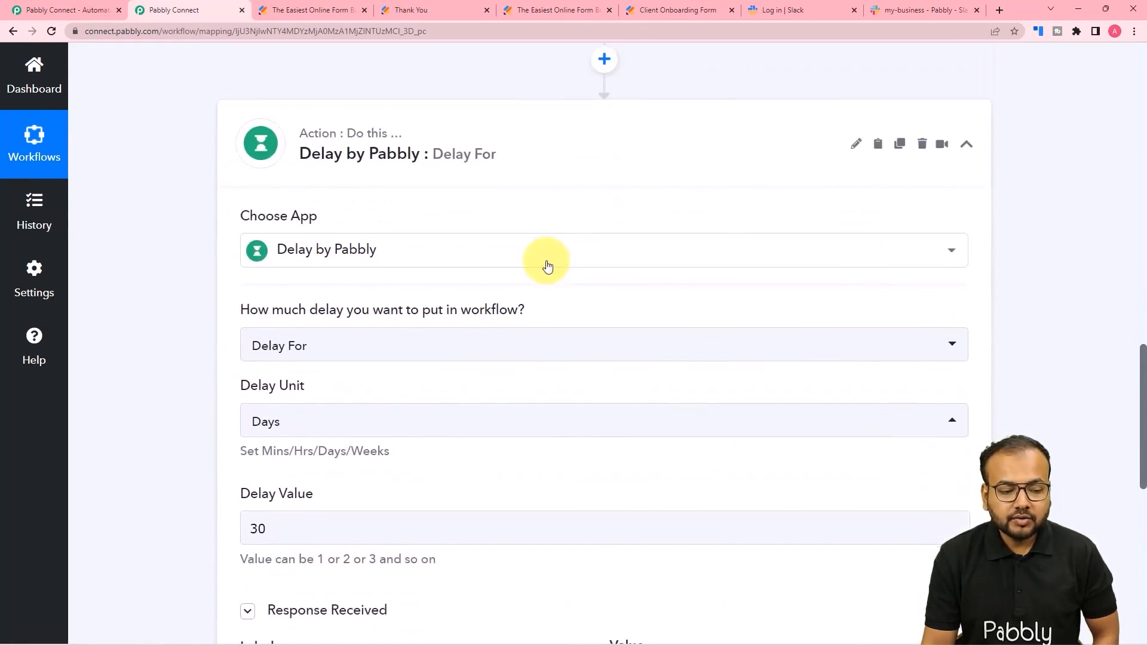
scroll(546, 263, "down", 4)
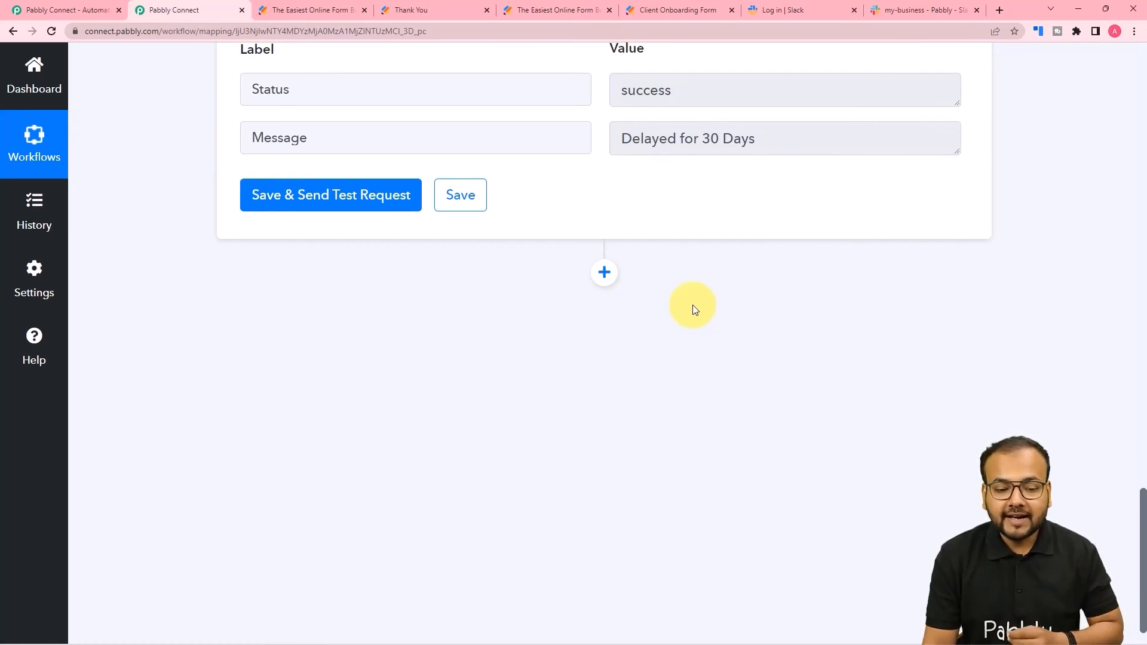
- Add a Slack action step with the Send Channel Message event after the delay
left_click(604, 272)
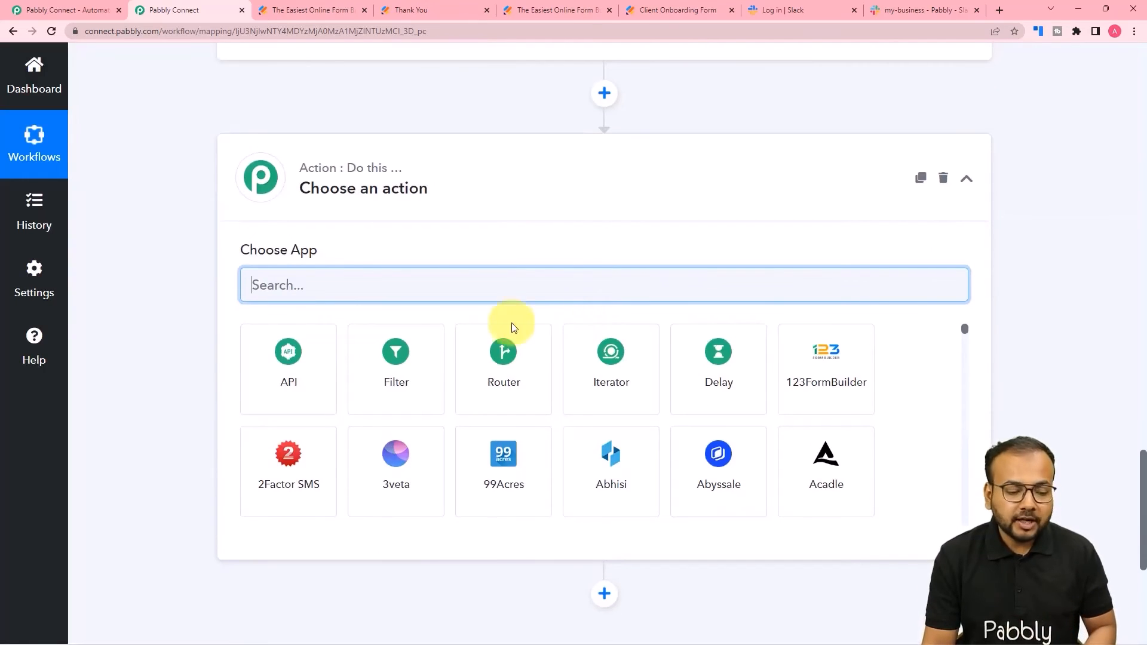
type("slack")
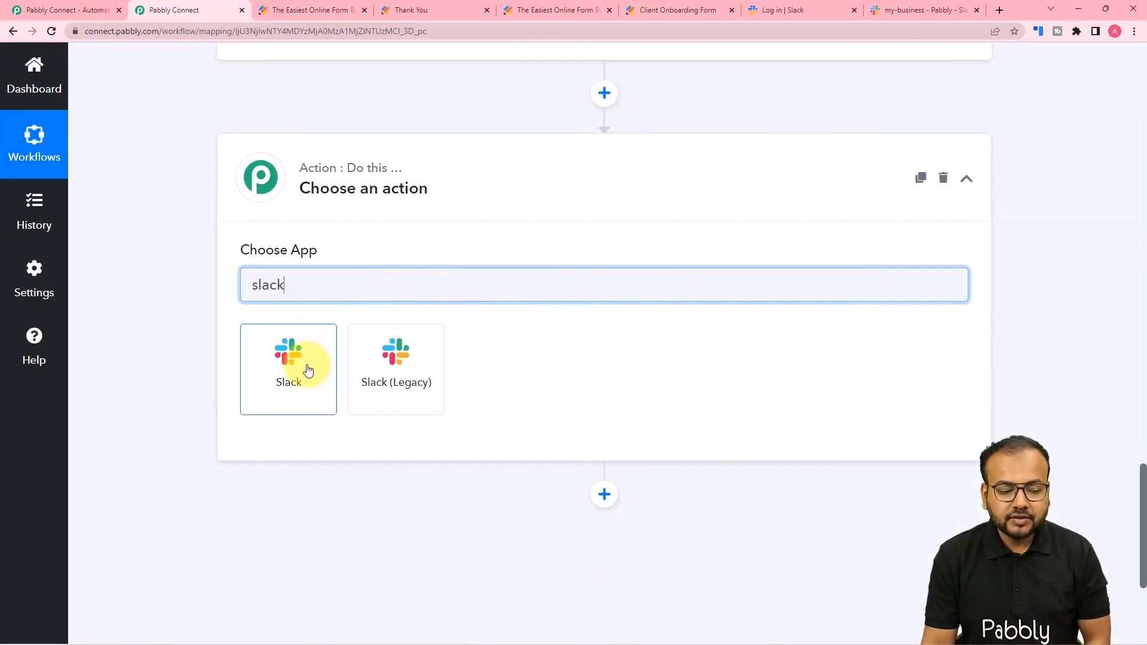
left_click(289, 352)
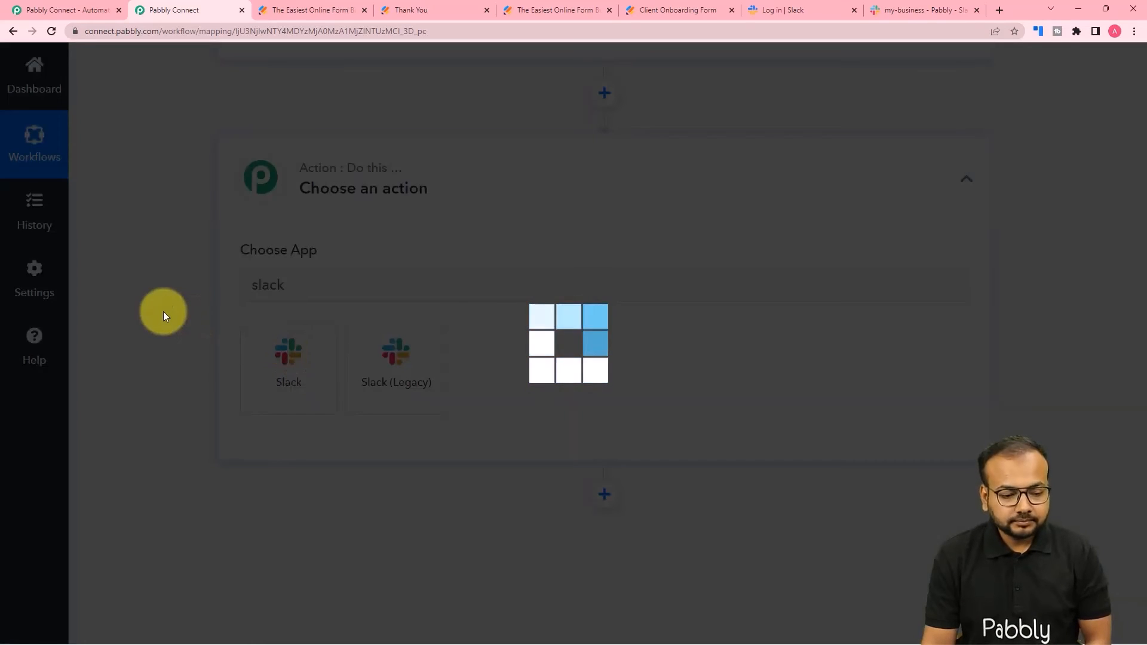
scroll(163, 311, "down", 2)
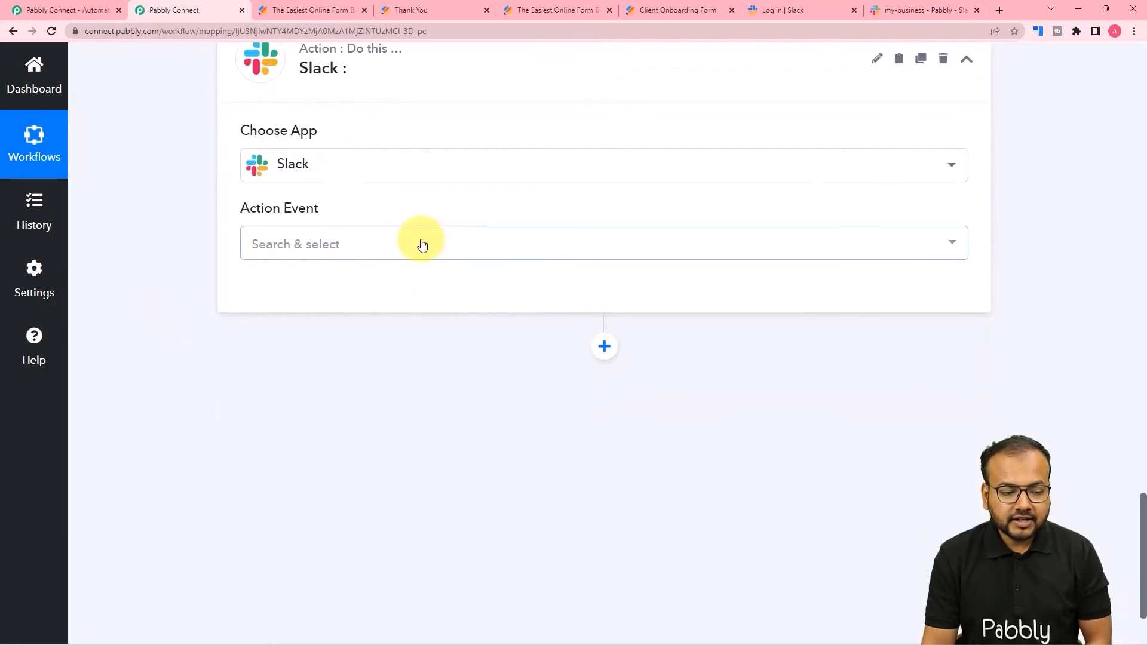
left_click(422, 243)
left_click(346, 334)
- Start a new Slack connection and view the help page about Slack tokens
left_click(288, 291)
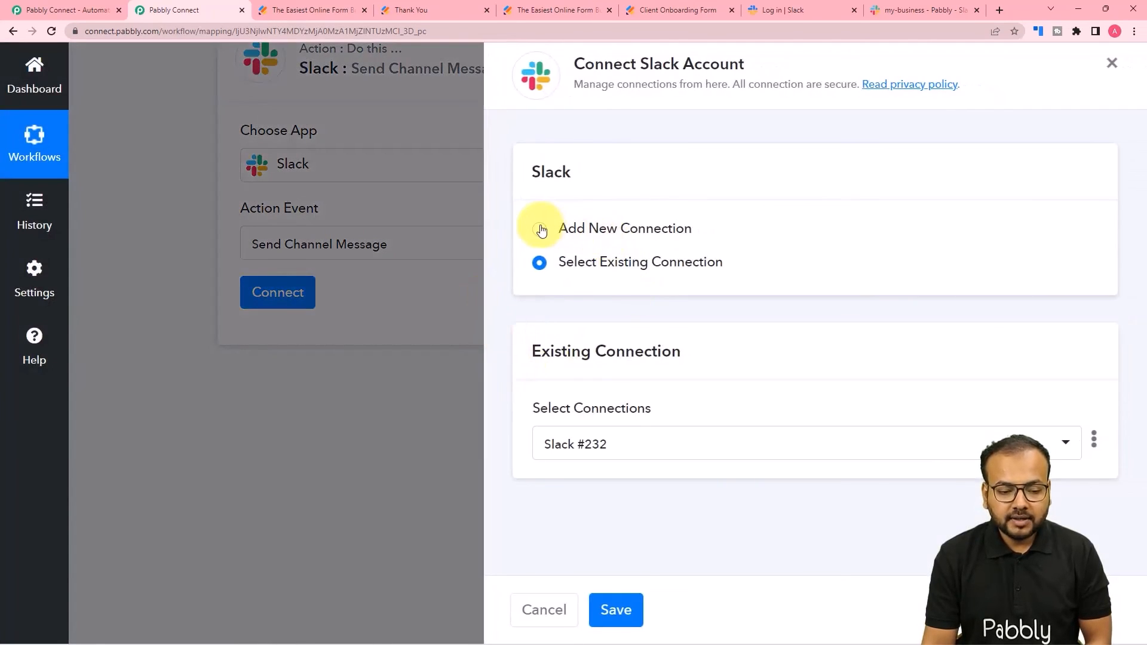
left_click(539, 228)
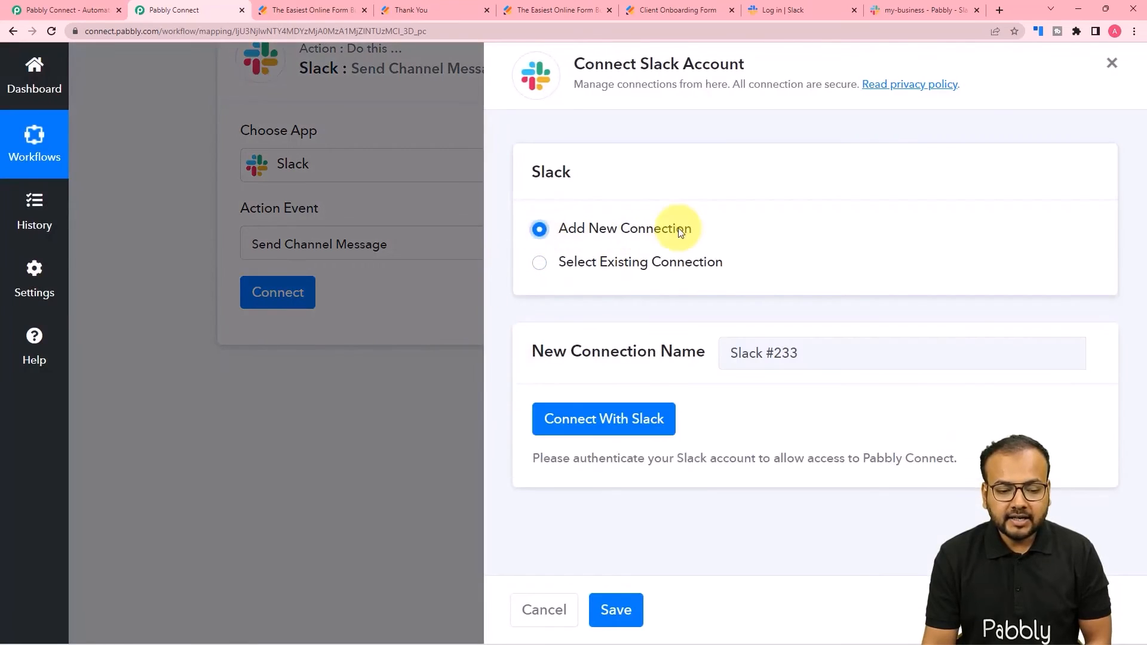
left_click(627, 418)
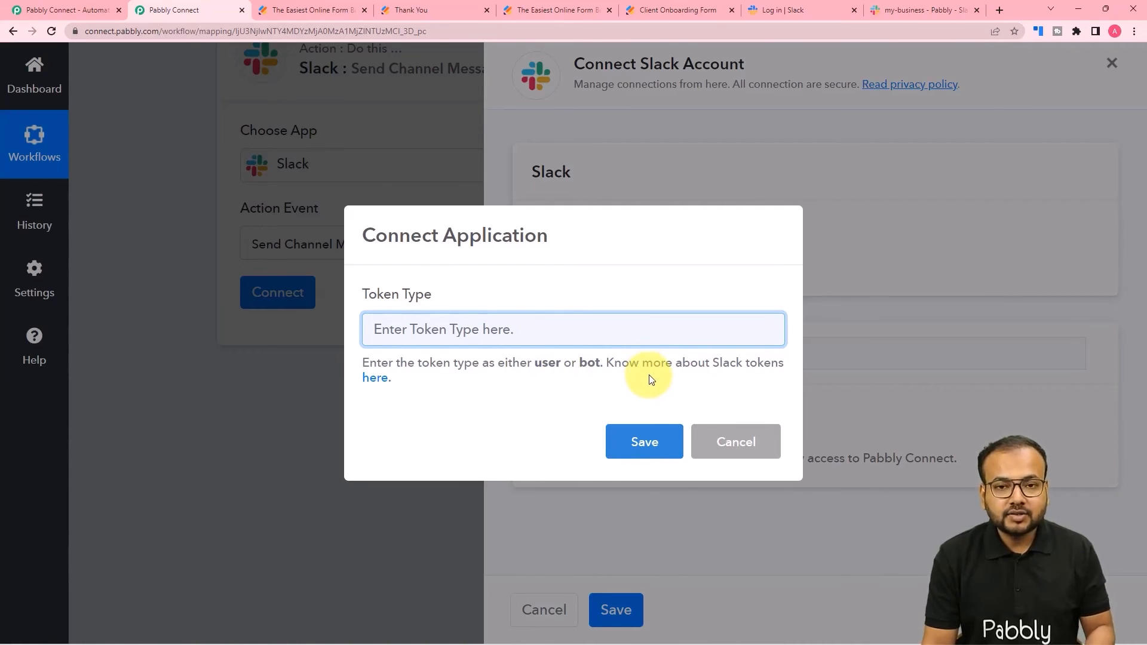
left_click(374, 380)
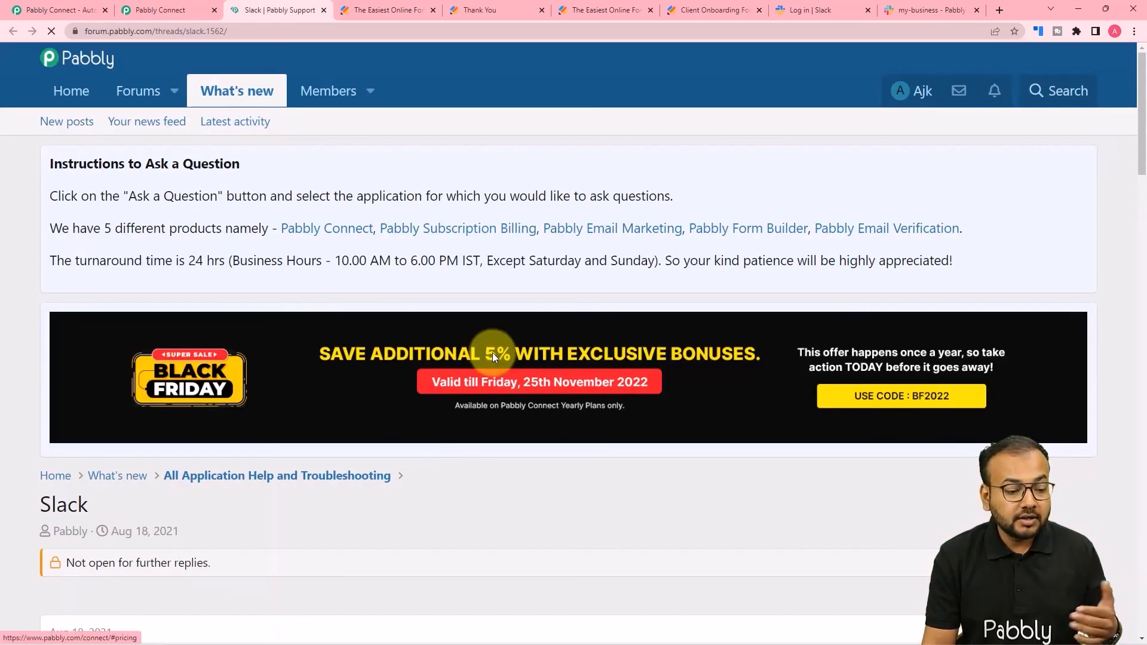
- Read the forum thread on Slack user vs bot tokens, then focus Pabbly's Token Type field
scroll(493, 357, "down", 2)
scroll(493, 357, "down", 6)
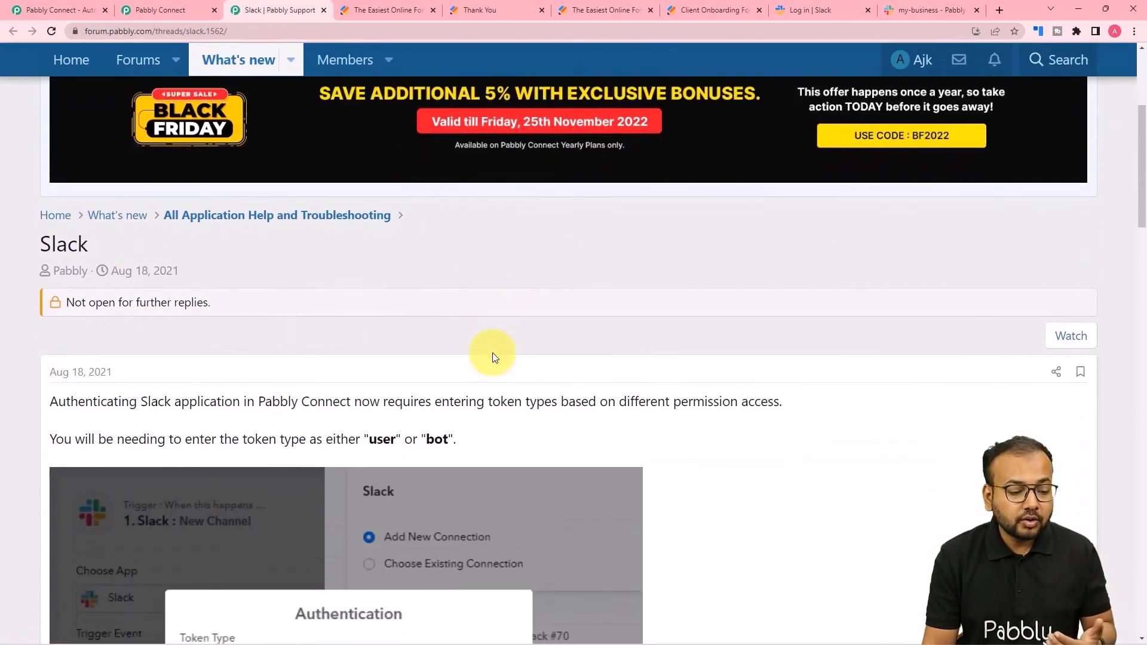
scroll(493, 357, "down", 6)
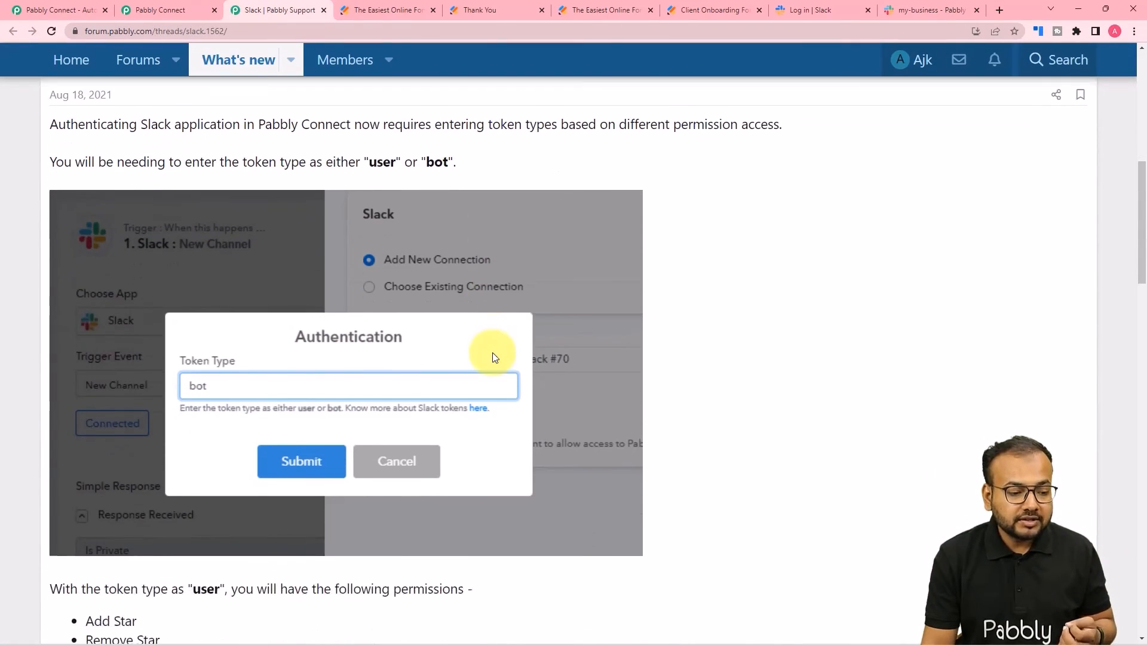
scroll(494, 357, "down", 1)
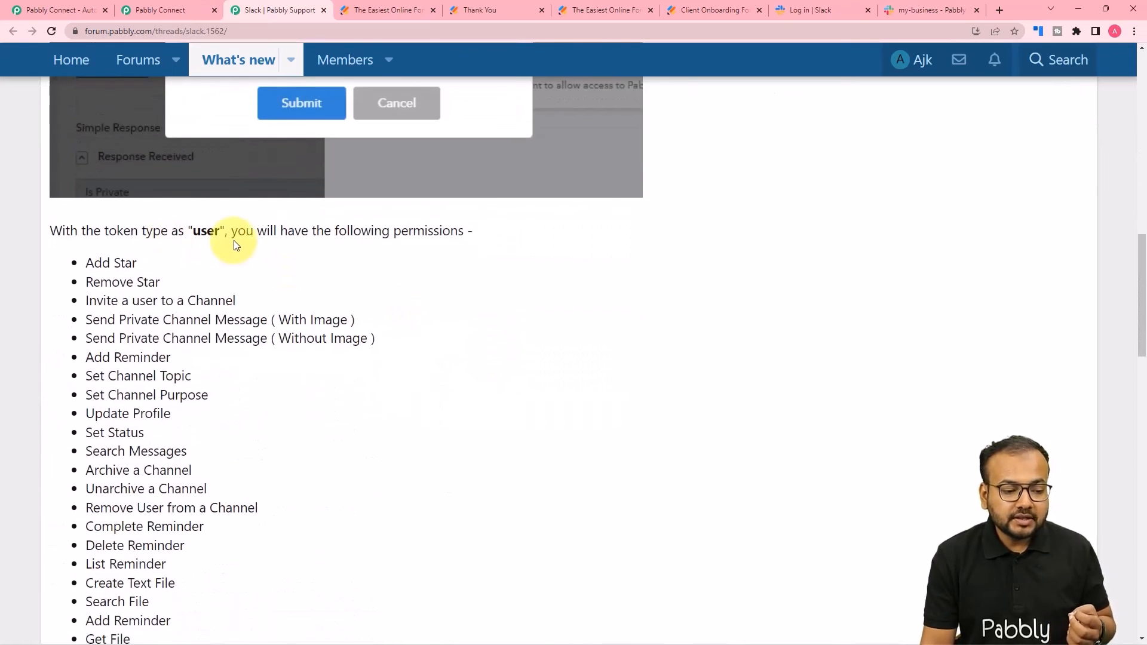
scroll(191, 293, "down", 15)
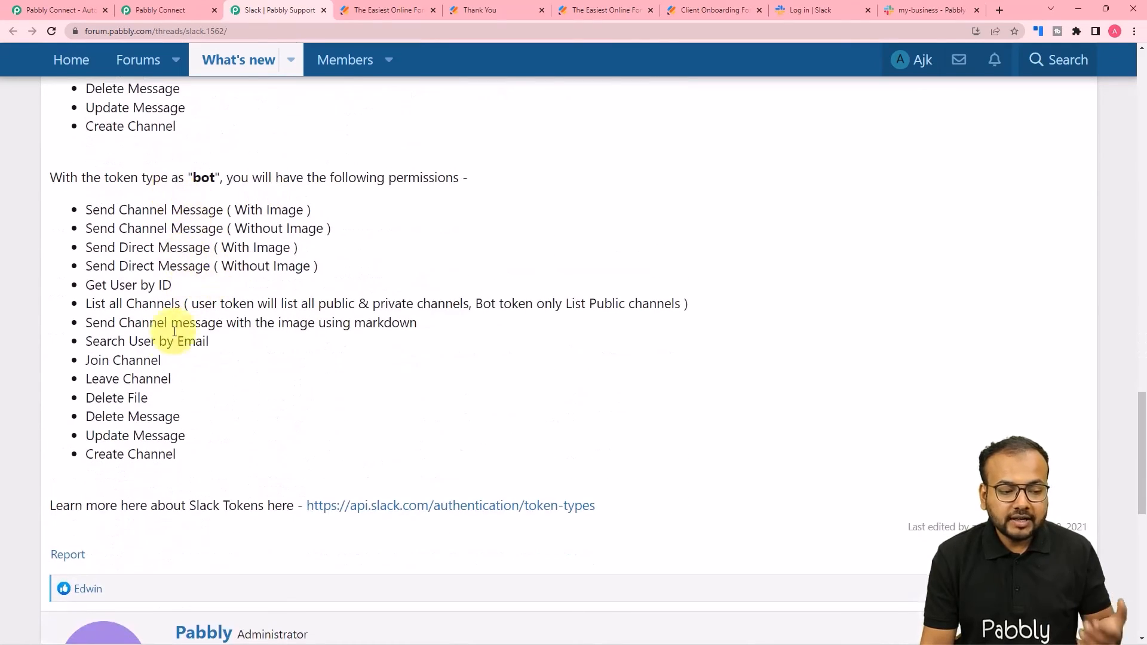
left_click(172, 10)
left_click(531, 335)
- Choose the user token type, select the Pabbly workspace and allow Slack access
type("user")
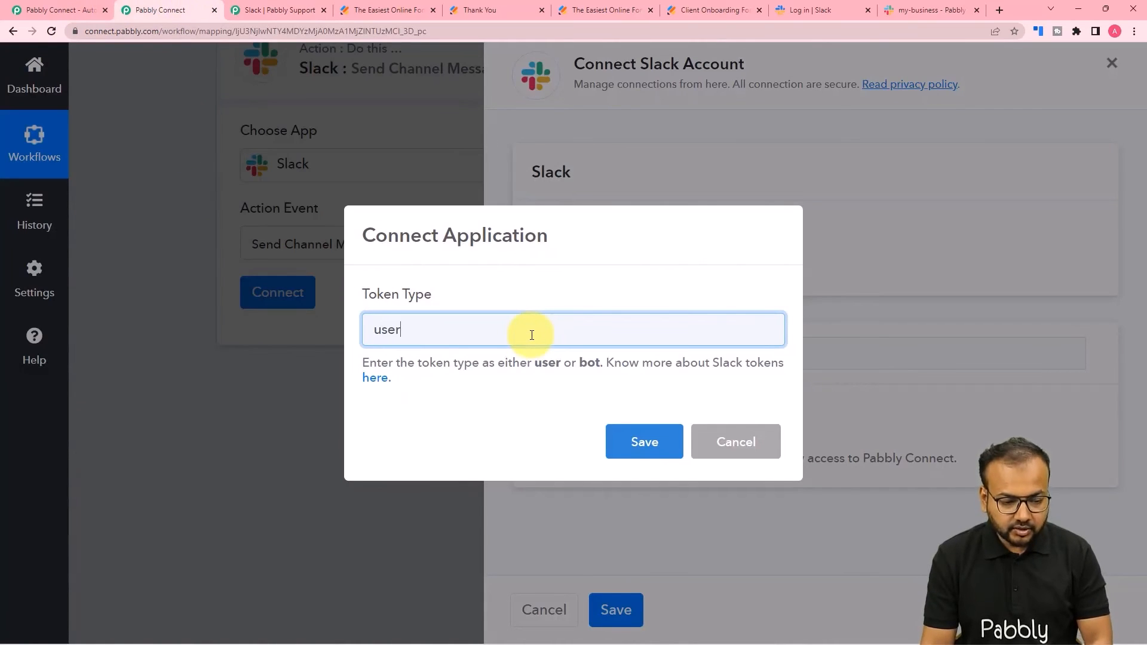
left_click(644, 442)
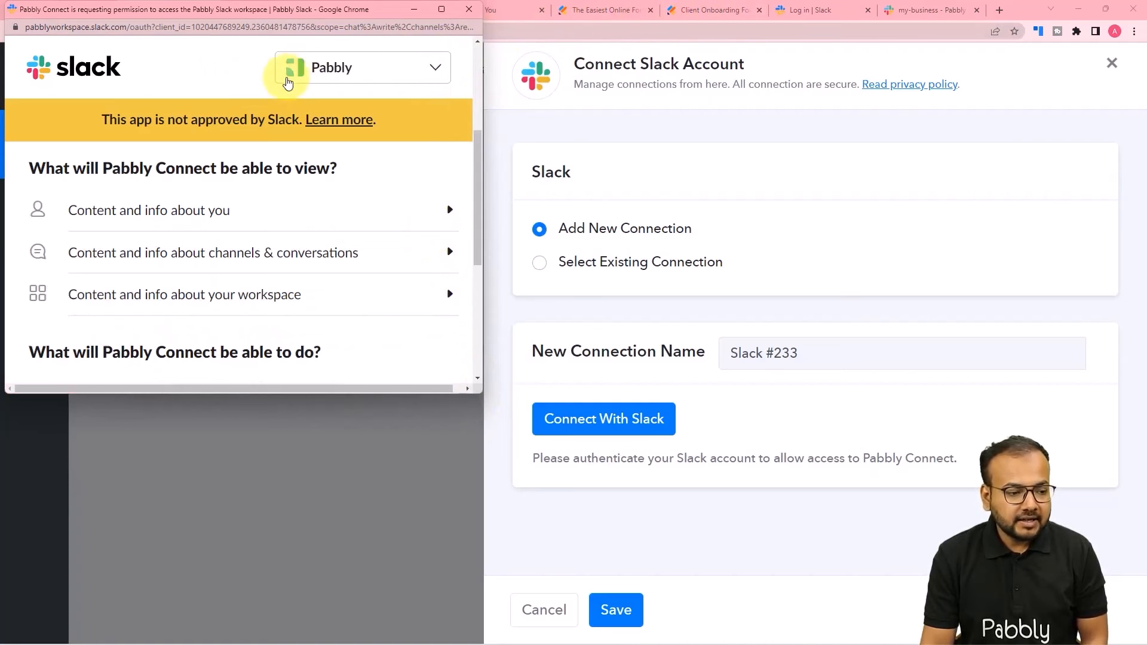
left_click(321, 75)
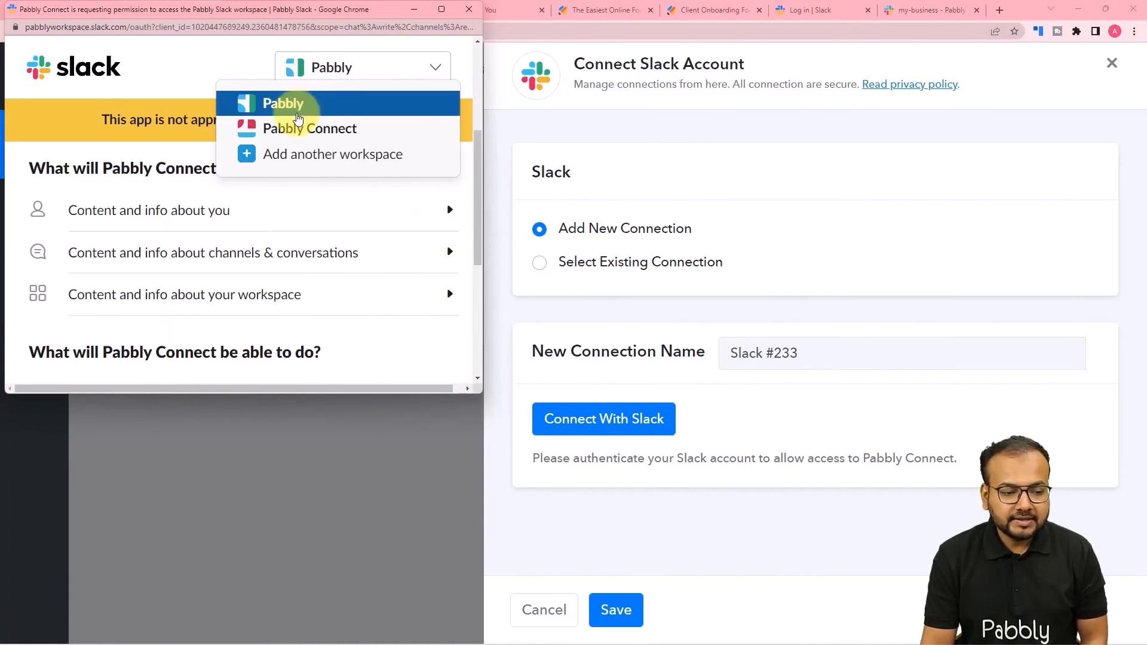
left_click(297, 114)
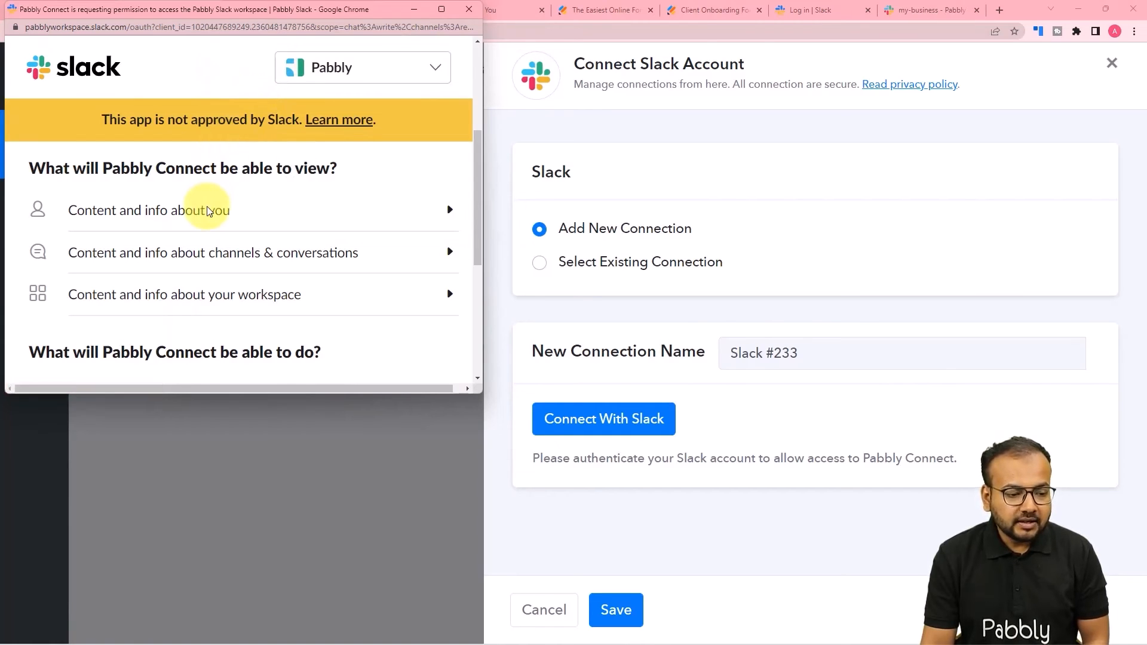
scroll(207, 210, "down", 4)
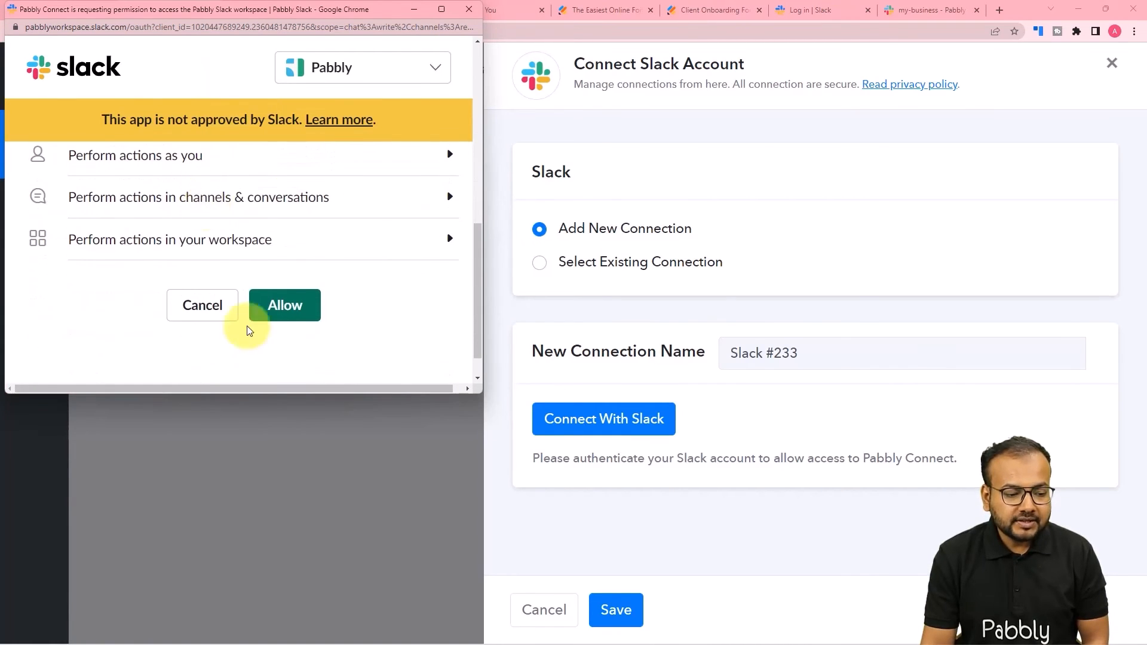
left_click(270, 316)
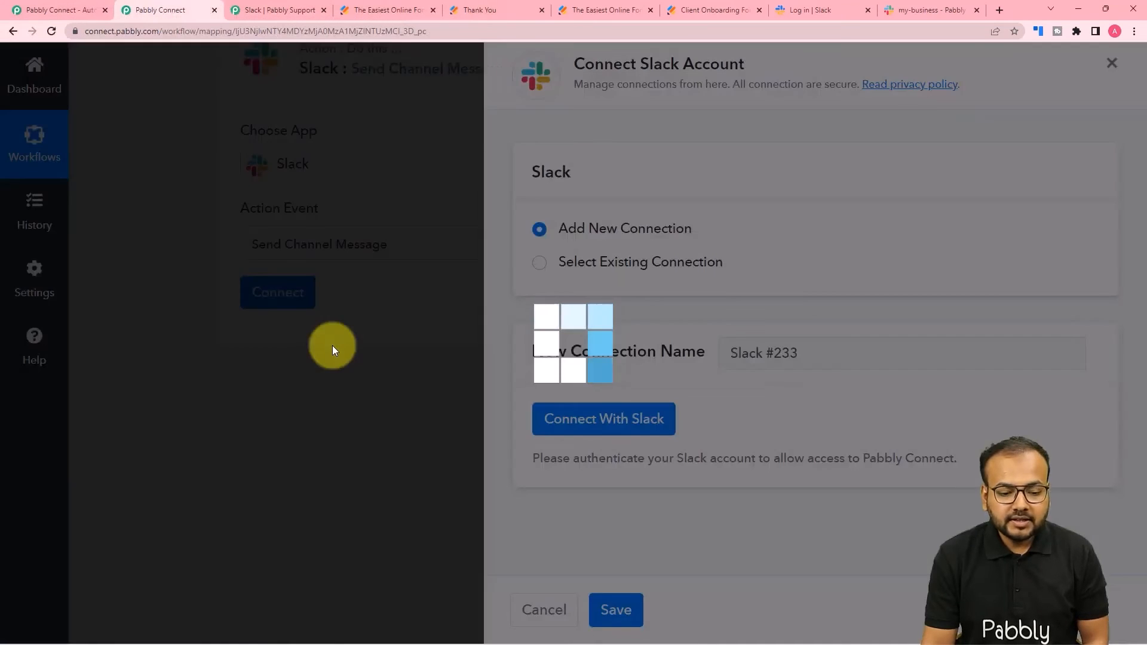
- Look at the #my-business channel in Slack, then come back to the workflow
scroll(332, 345, "down", 3)
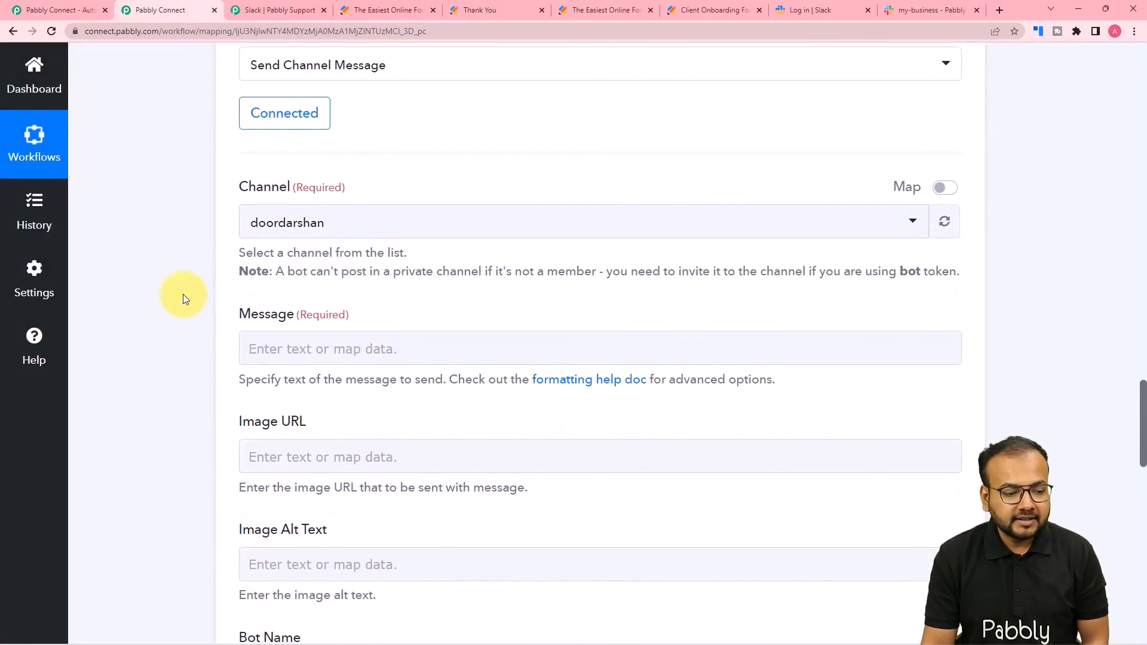
scroll(183, 294, "down", 1)
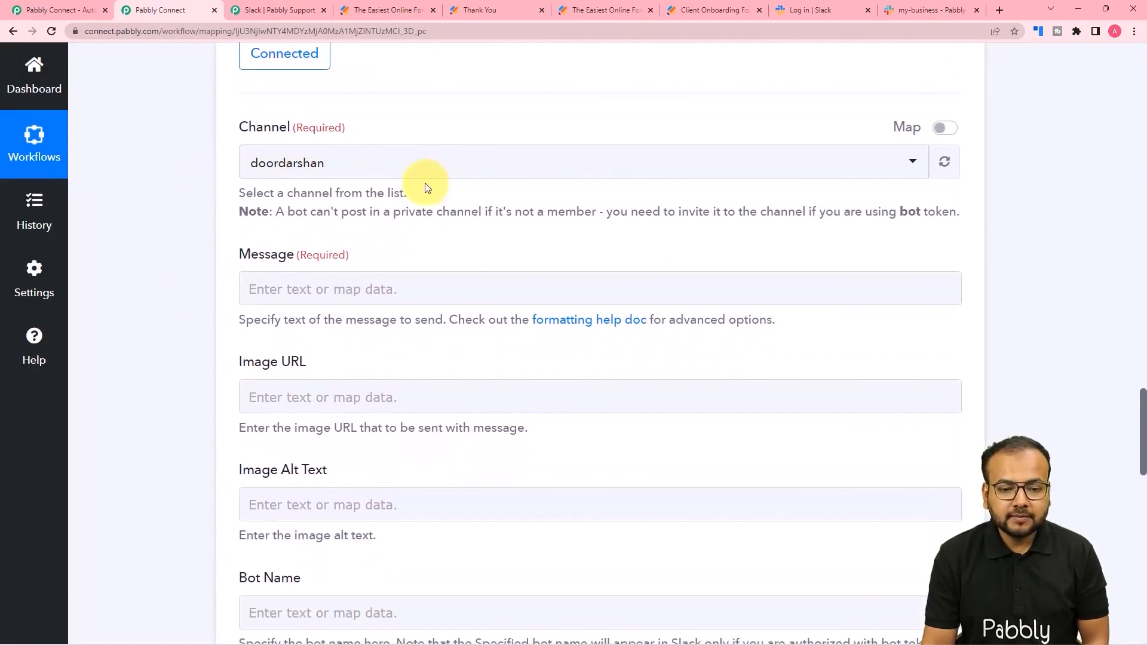
left_click(915, 14)
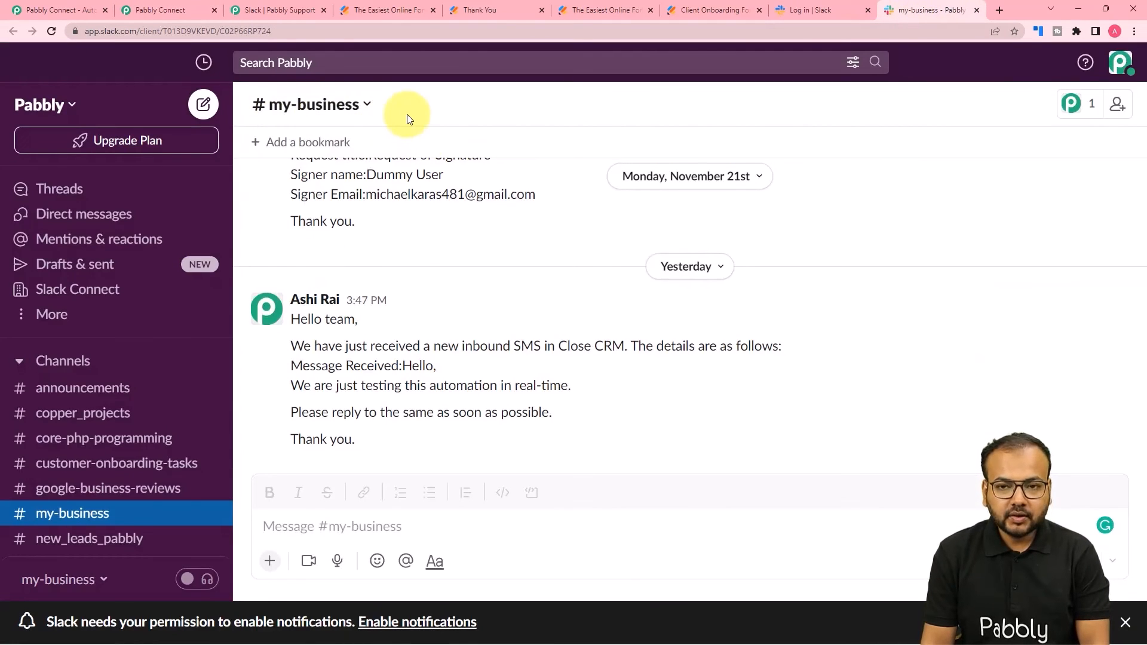
left_click(135, 8)
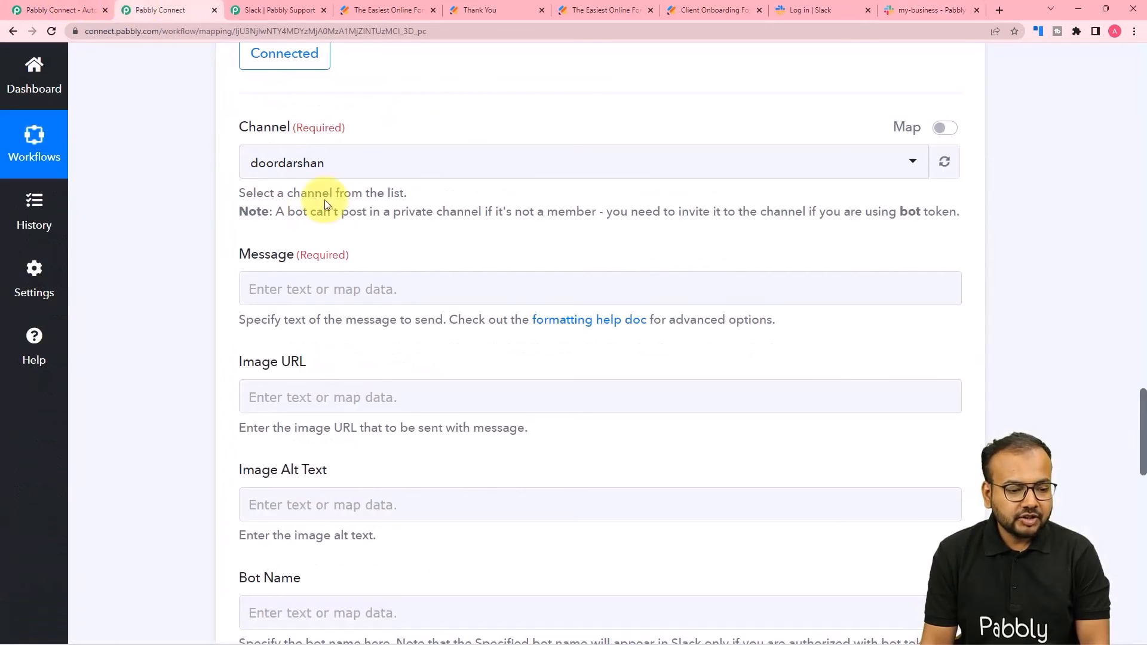
- Set the Slack step's Channel to my-business by searching 'my'
left_click(336, 174)
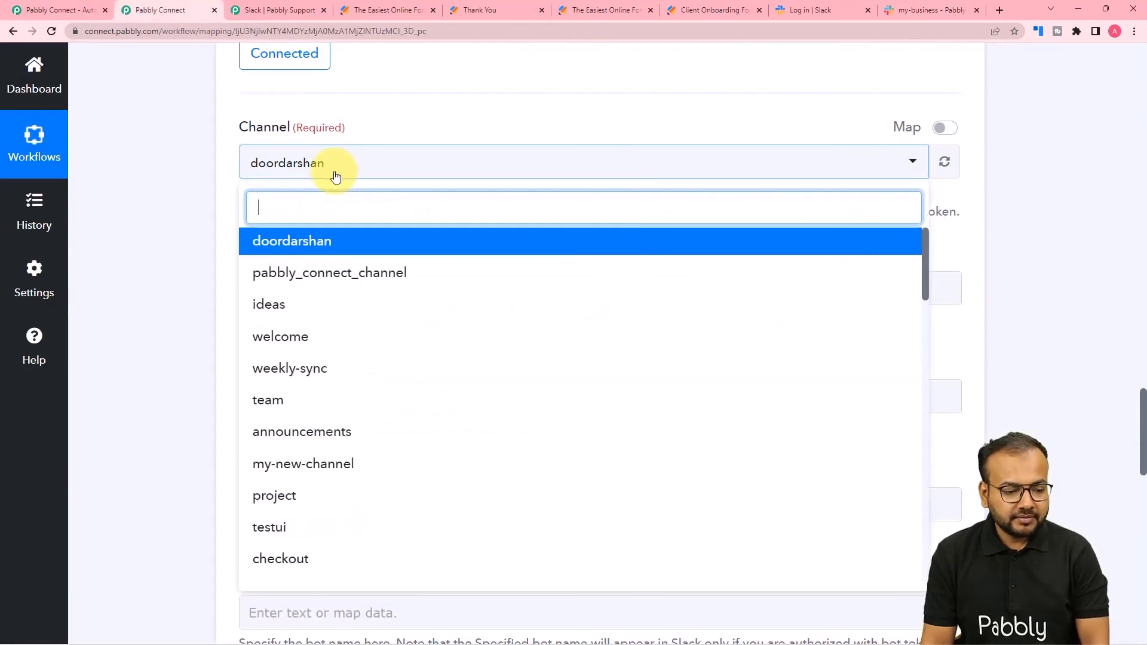
type("my")
left_click(330, 306)
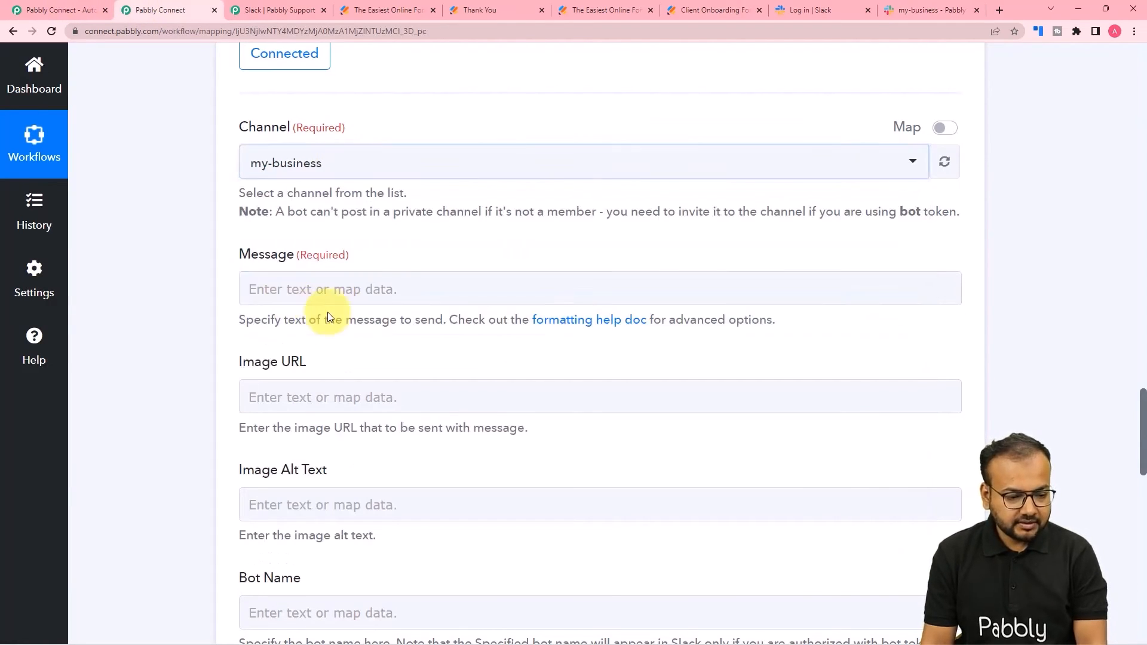
scroll(298, 257, "down", 1)
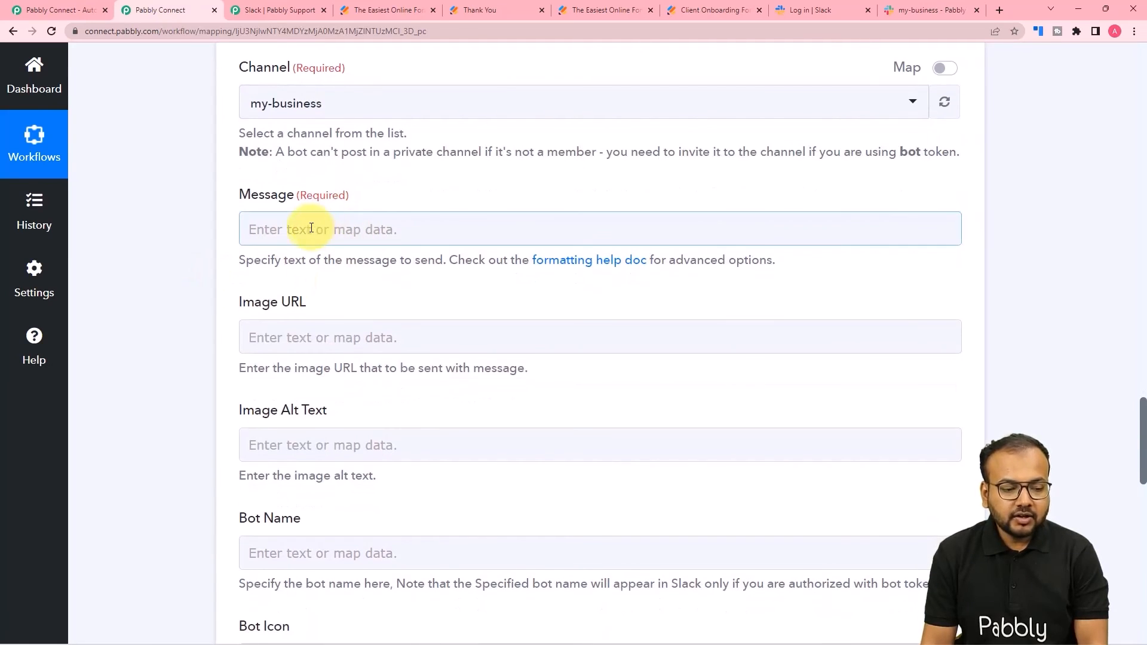
left_click(345, 223)
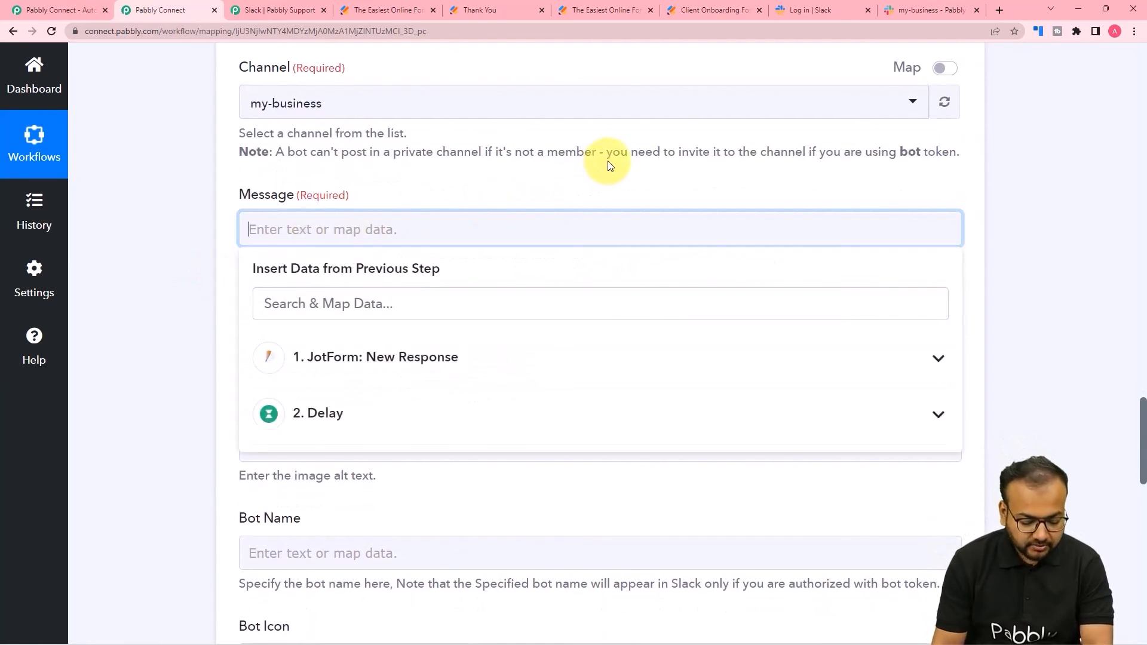
- Paste the Hello Team client-gift message with blank Name, Email, Package and Business Name labels
type("Hello Team,  One of our client completed one month with us today since onboarding. Please check the following details and send a gift to this Client. The details are: Name: Email: Package: Business Name:  Thank you.")
scroll(192, 221, "down", 1)
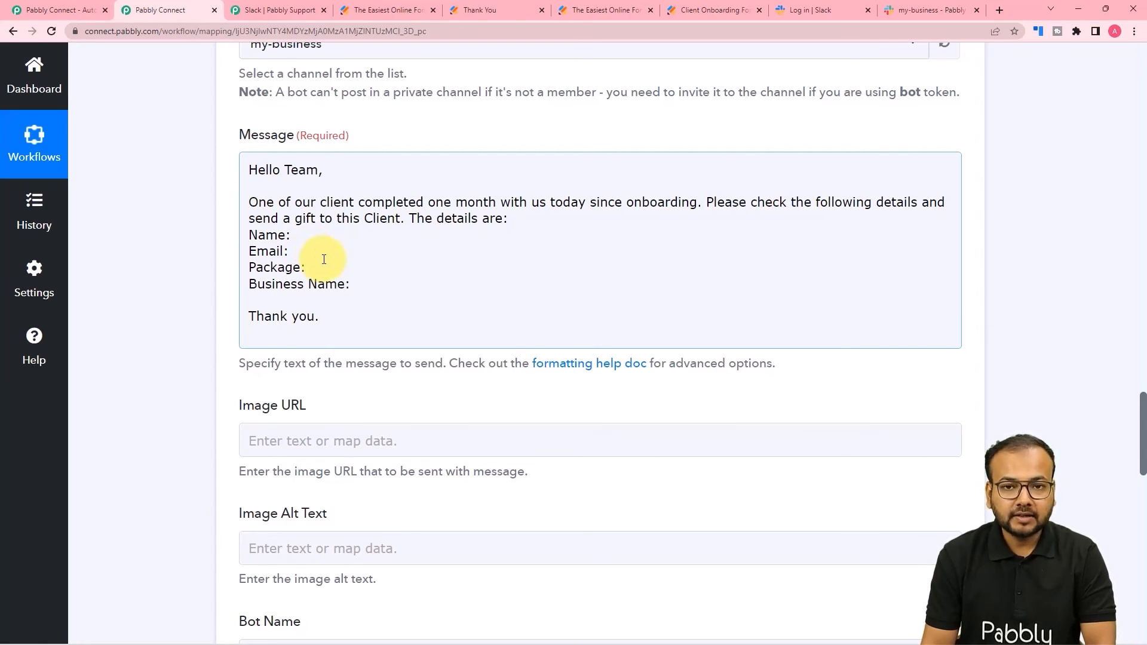
scroll(323, 259, "up", 20)
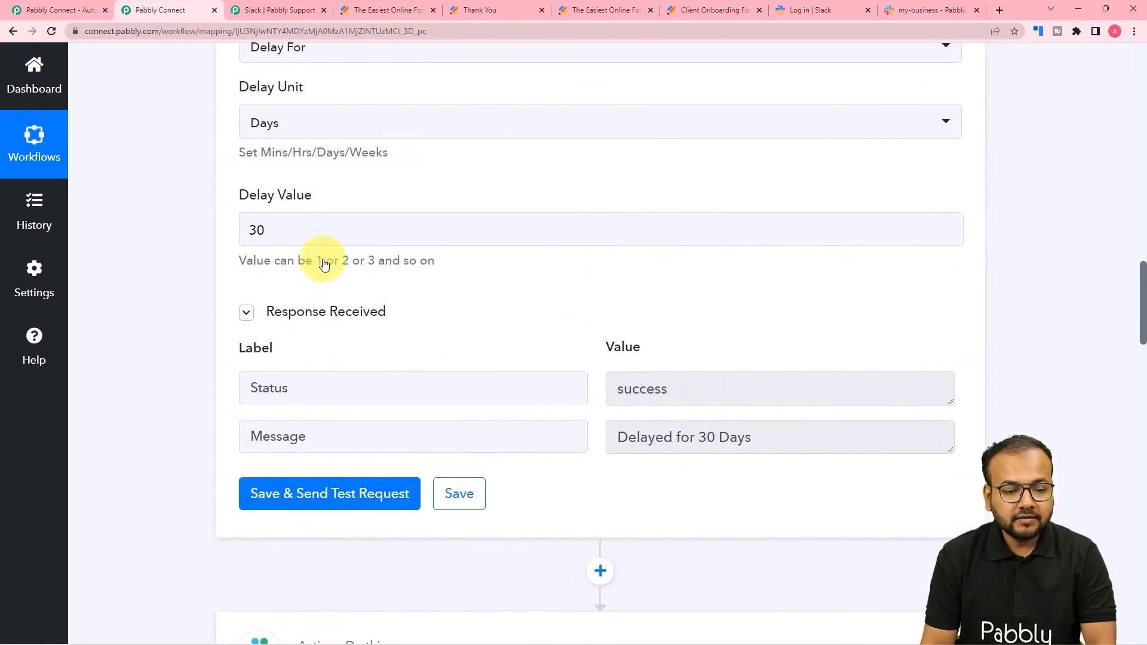
scroll(324, 265, "up", 7)
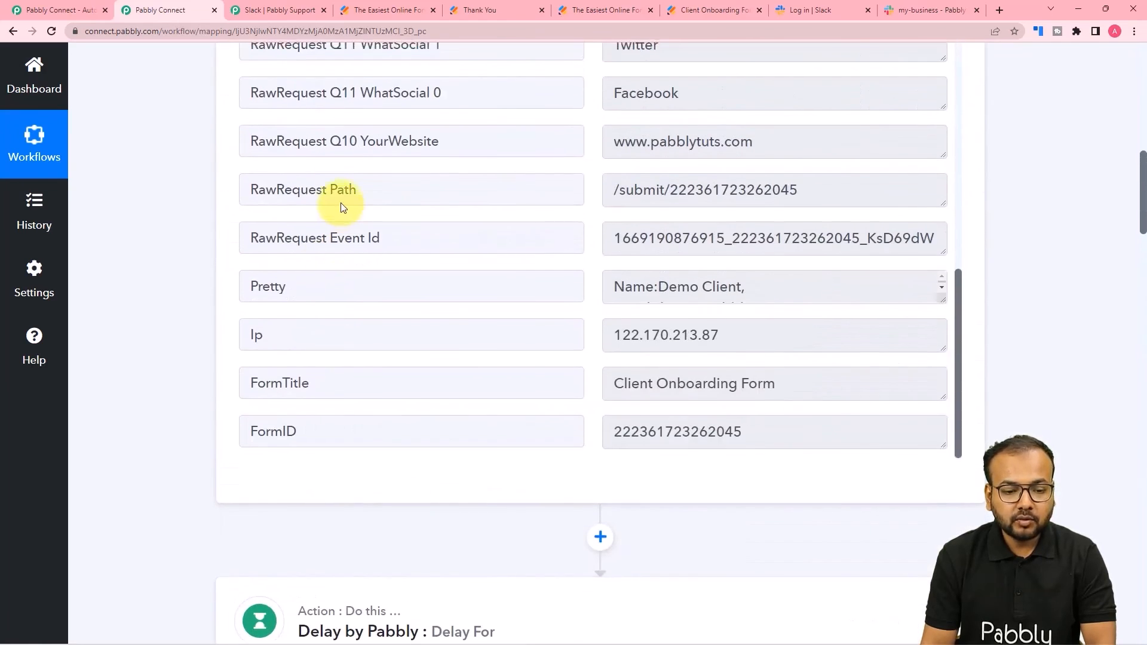
scroll(340, 206, "up", 5)
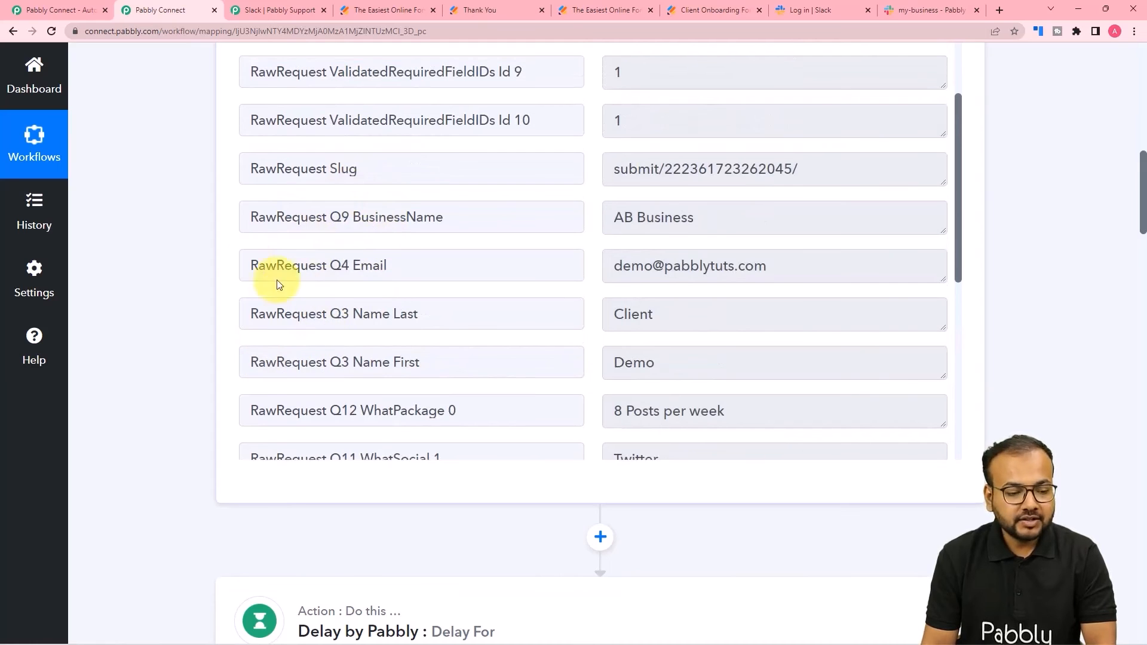
scroll(161, 268, "down", 10)
scroll(164, 273, "down", 20)
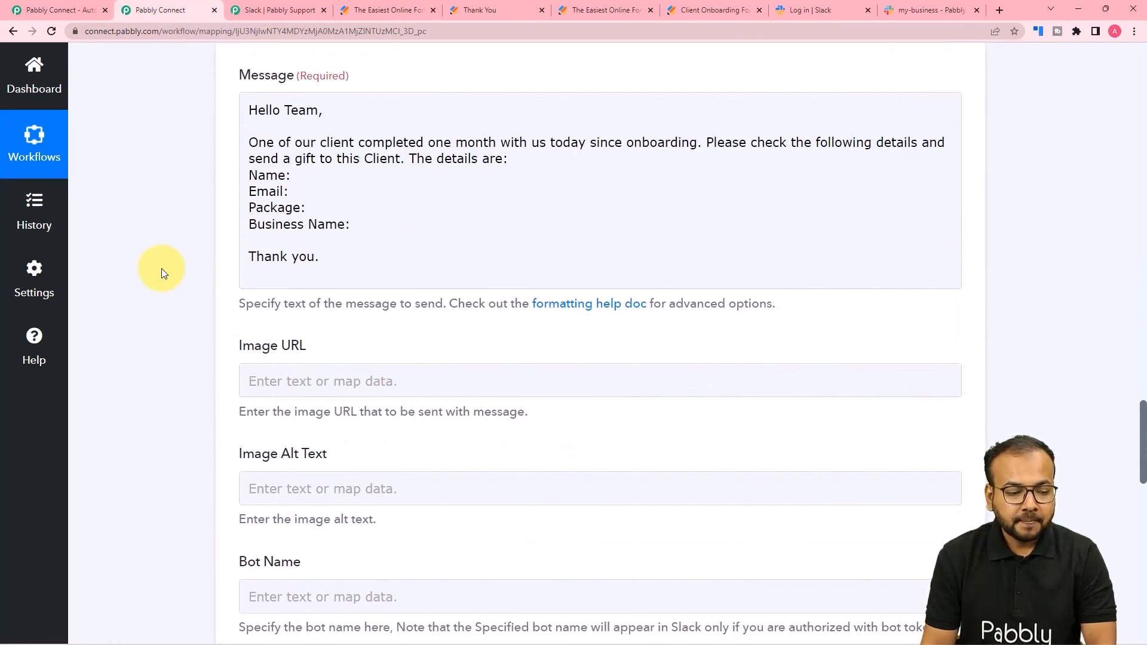
- Insert the JotForm first-name field into the Slack message
left_click(293, 178)
left_click(337, 313)
left_click(294, 177)
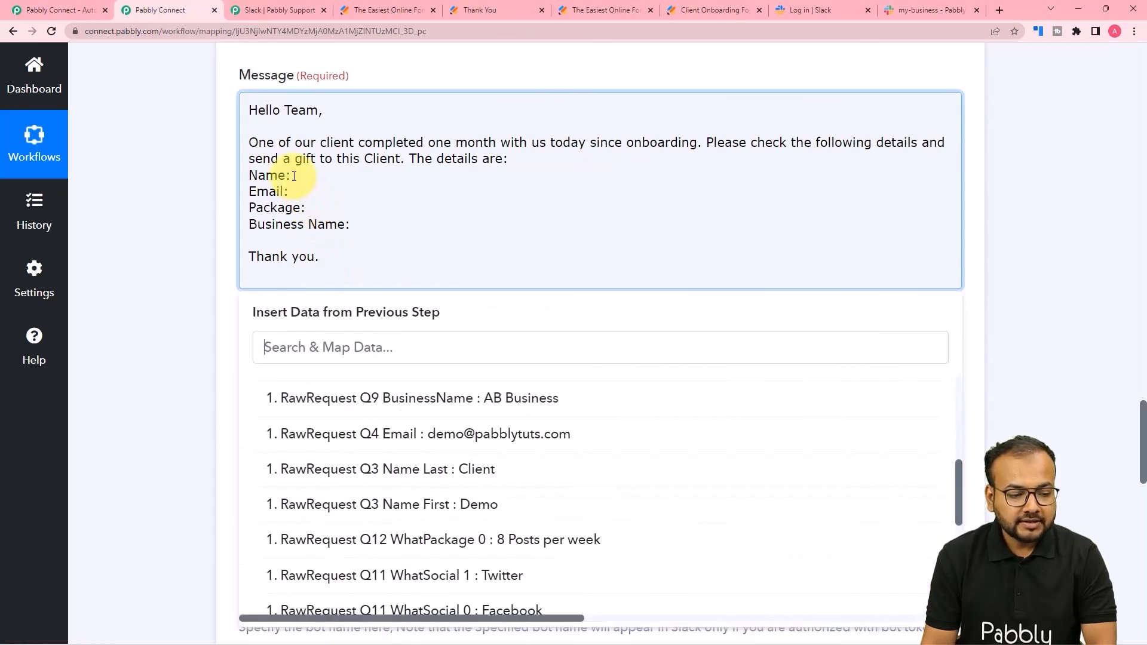
scroll(772, 397, "up", 6)
scroll(561, 520, "down", 2)
left_click(519, 464)
scroll(164, 377, "down", 4)
scroll(163, 376, "down", 1)
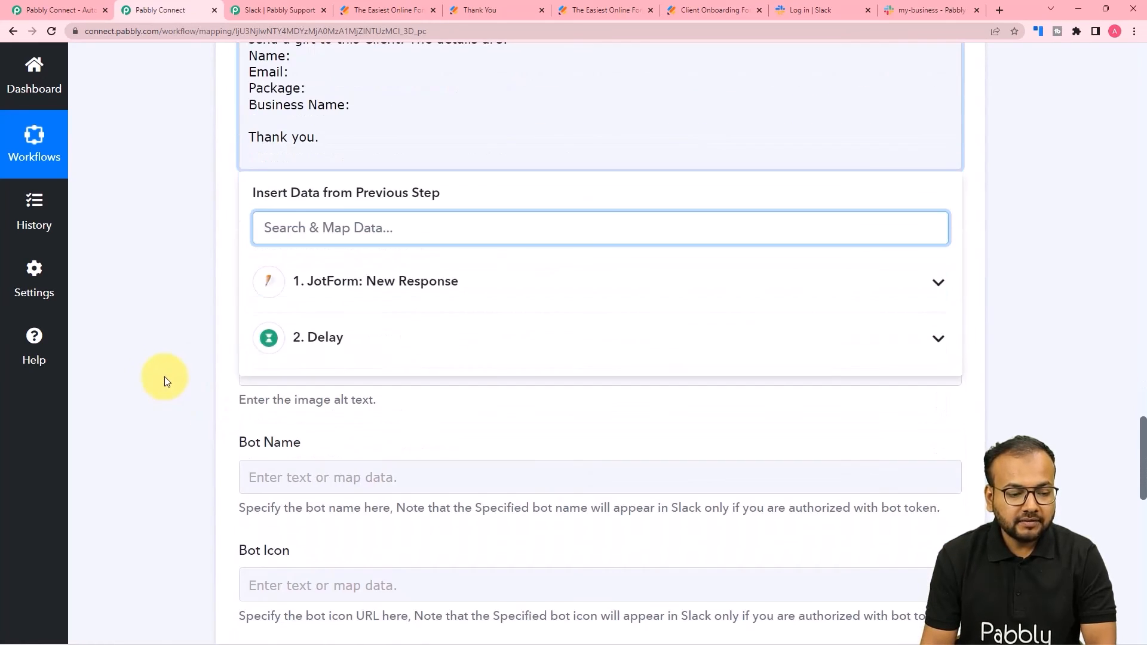
left_click(349, 288)
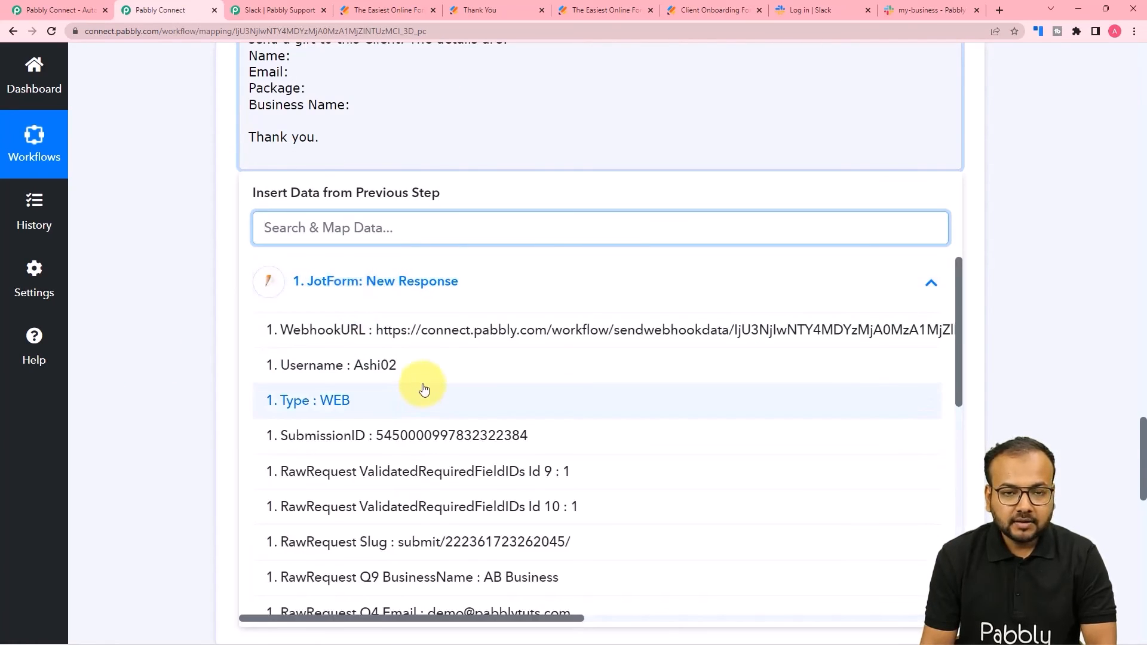
scroll(428, 396, "down", 1)
scroll(429, 396, "down", 4)
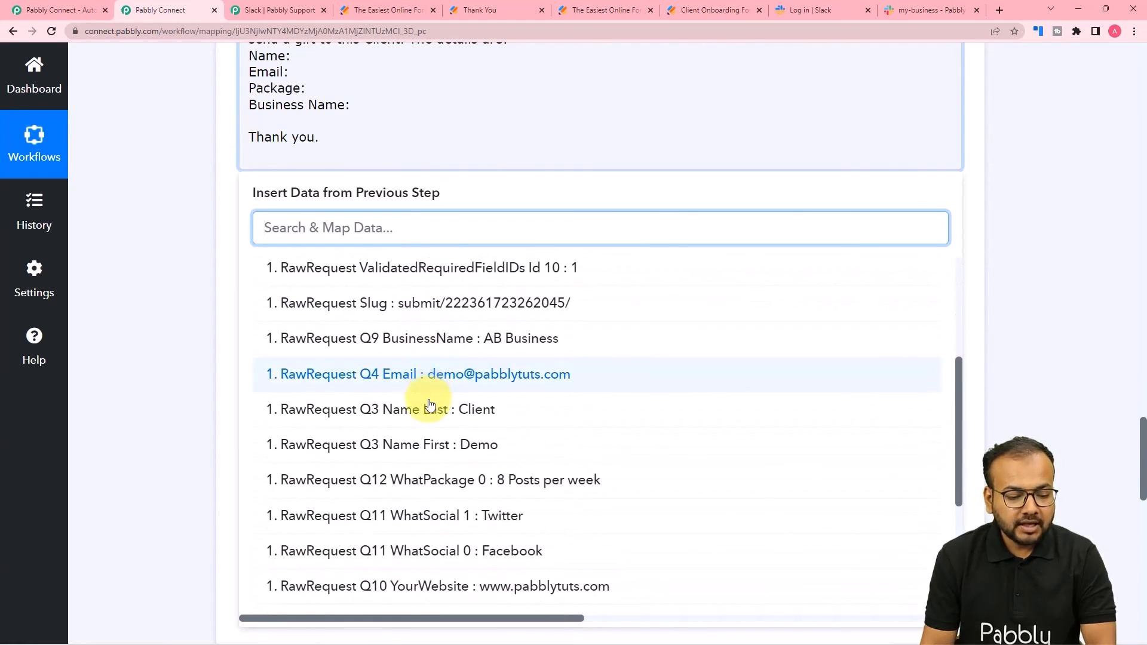
left_click(430, 445)
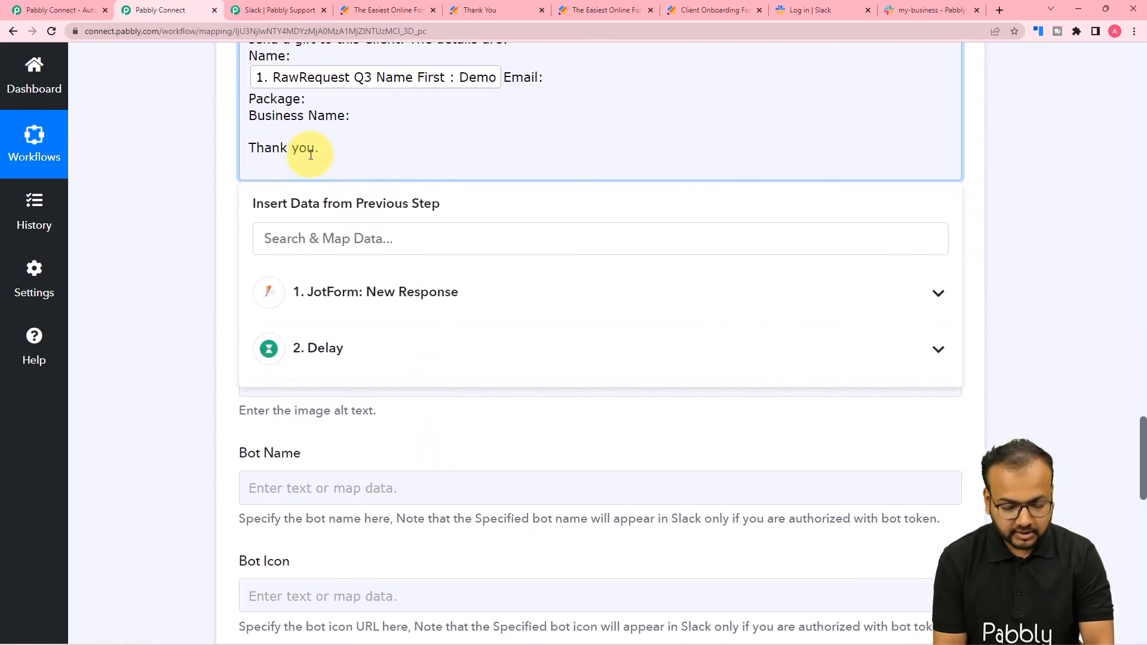
- Remove the misplaced field and map the client's first and last name after 'Name:'
key("BackSpace")
left_click(291, 56)
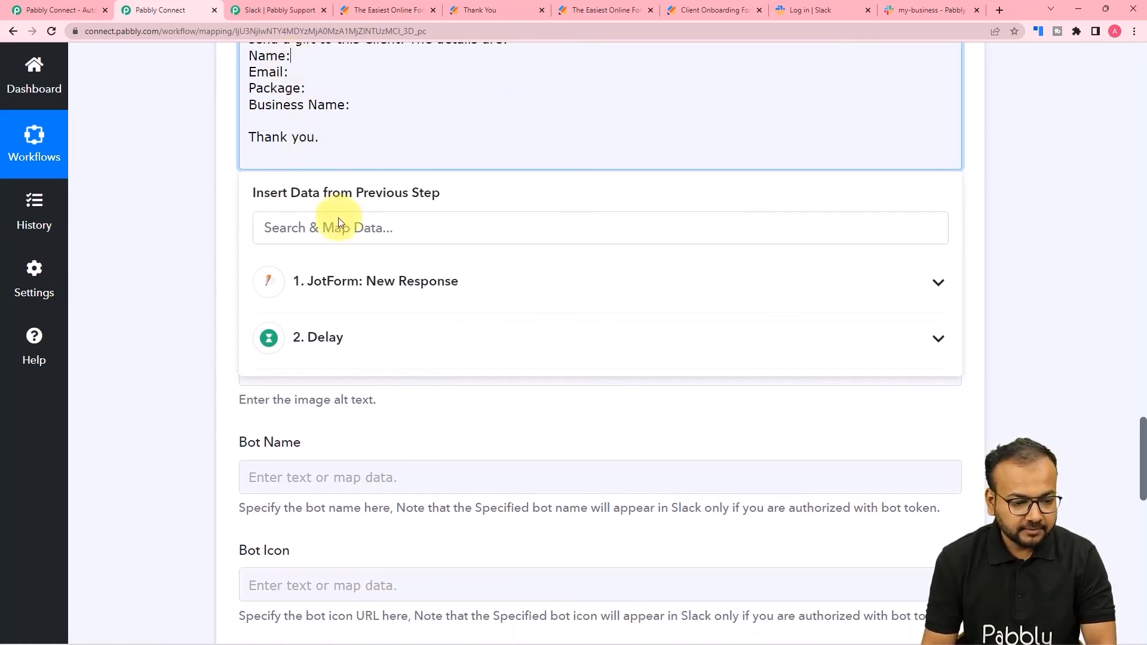
left_click(349, 270)
scroll(502, 451, "down", 3)
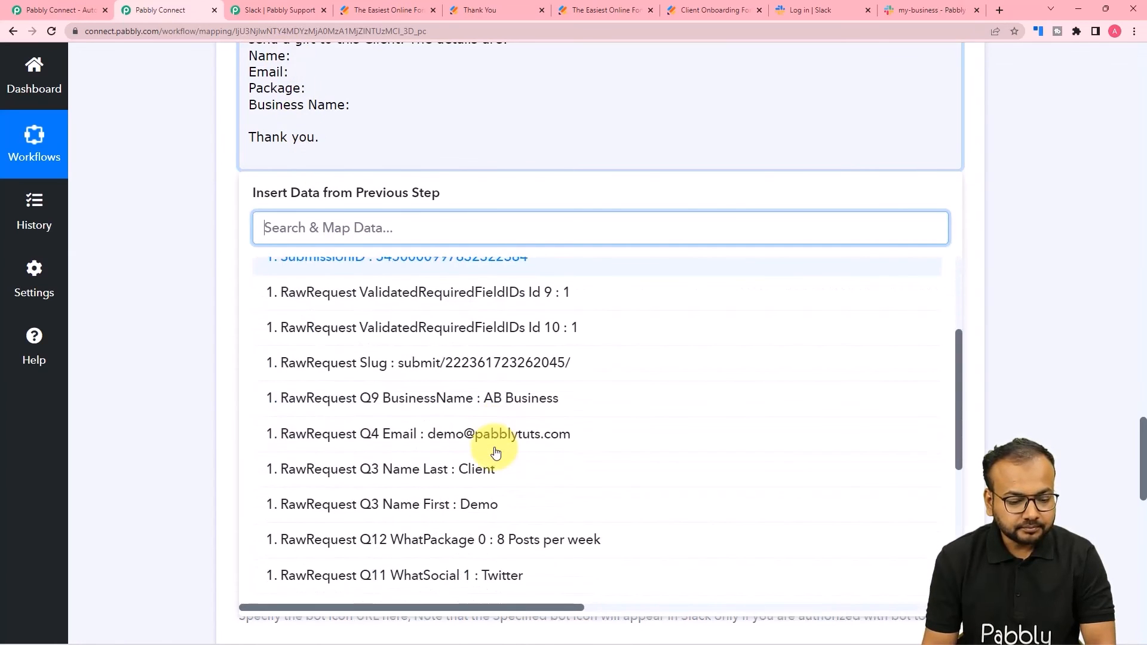
left_click(489, 507)
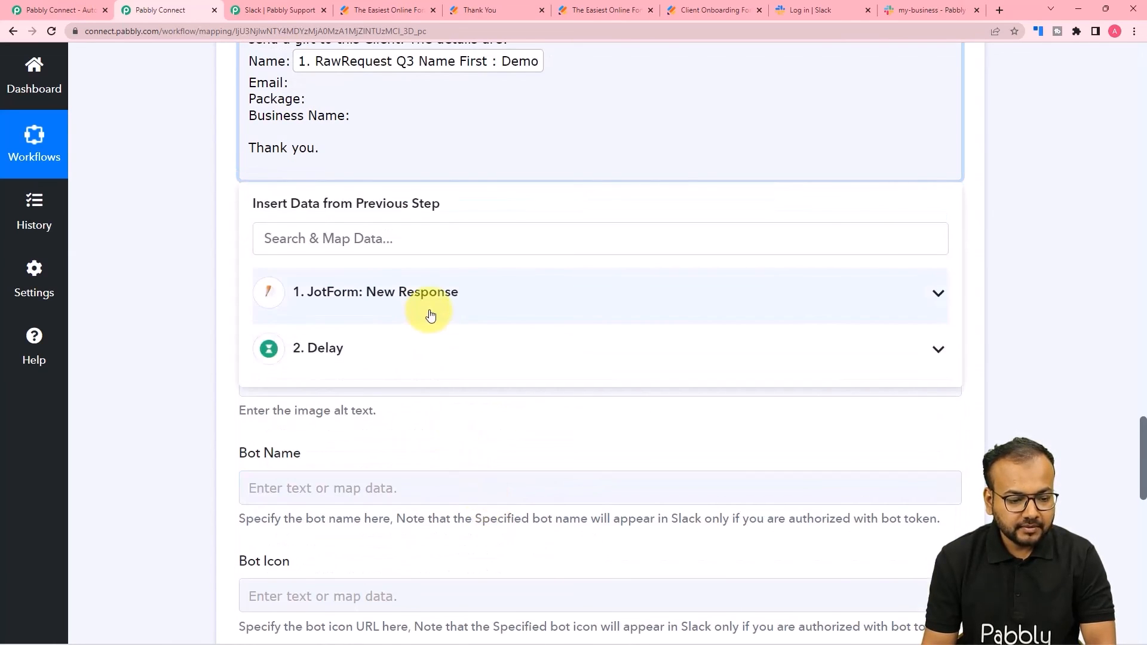
left_click(422, 313)
scroll(442, 517, "down", 3)
scroll(444, 525, "down", 2)
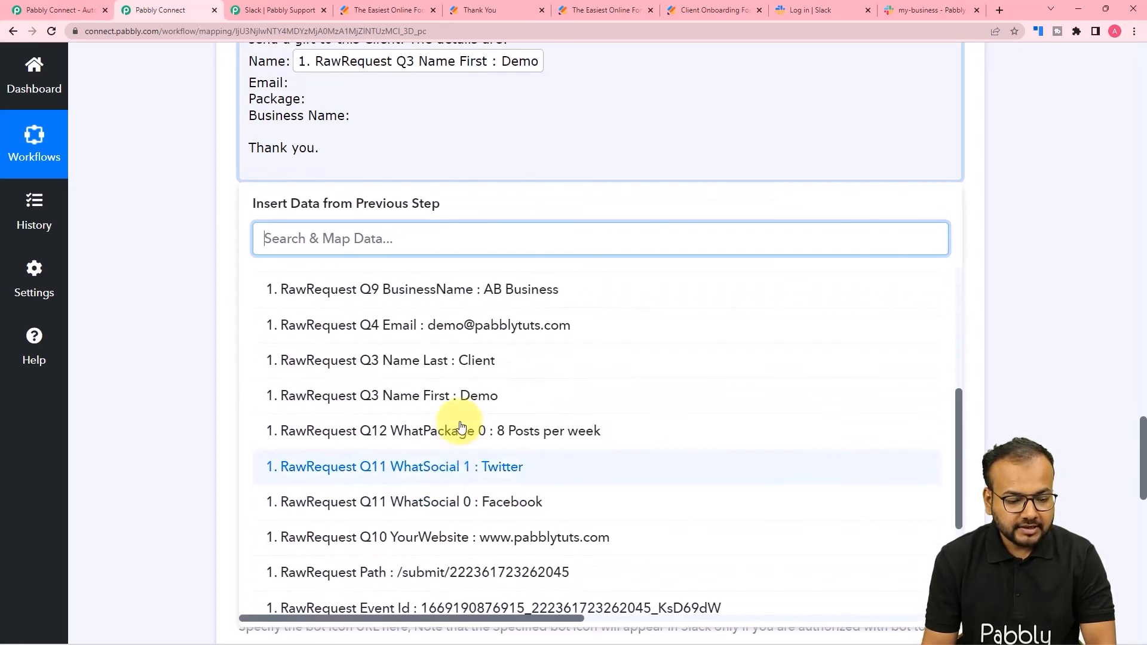
left_click(474, 361)
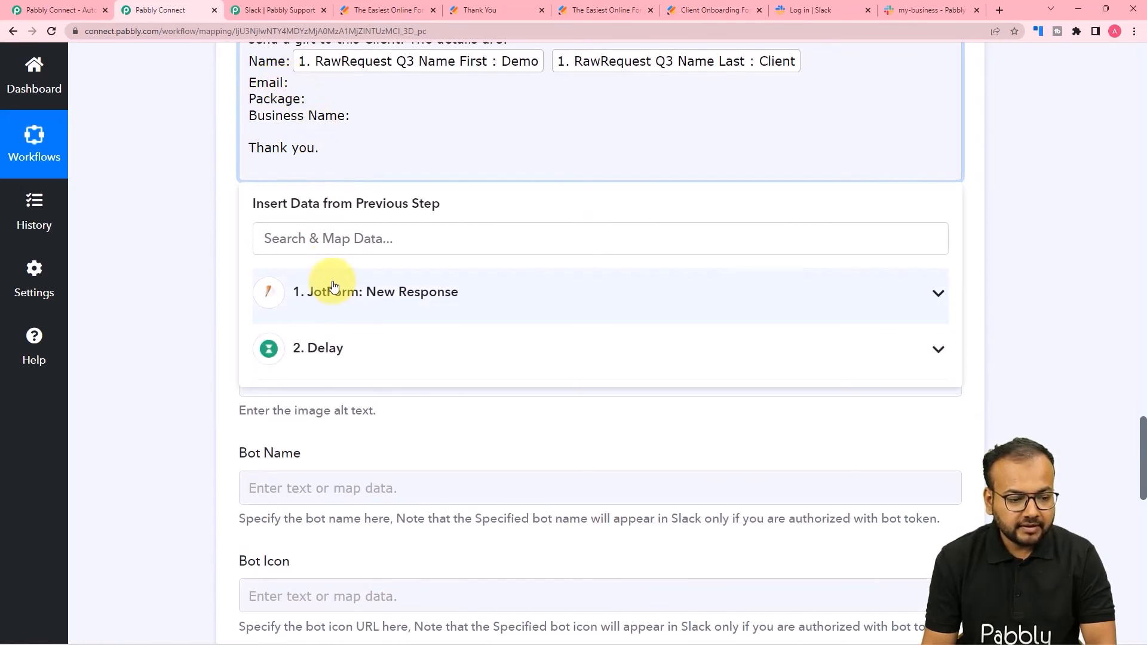
- Map the client's email after 'Email:' and Q12 WhatPackage after 'Package:'
left_click(327, 292)
scroll(405, 466, "down", 5)
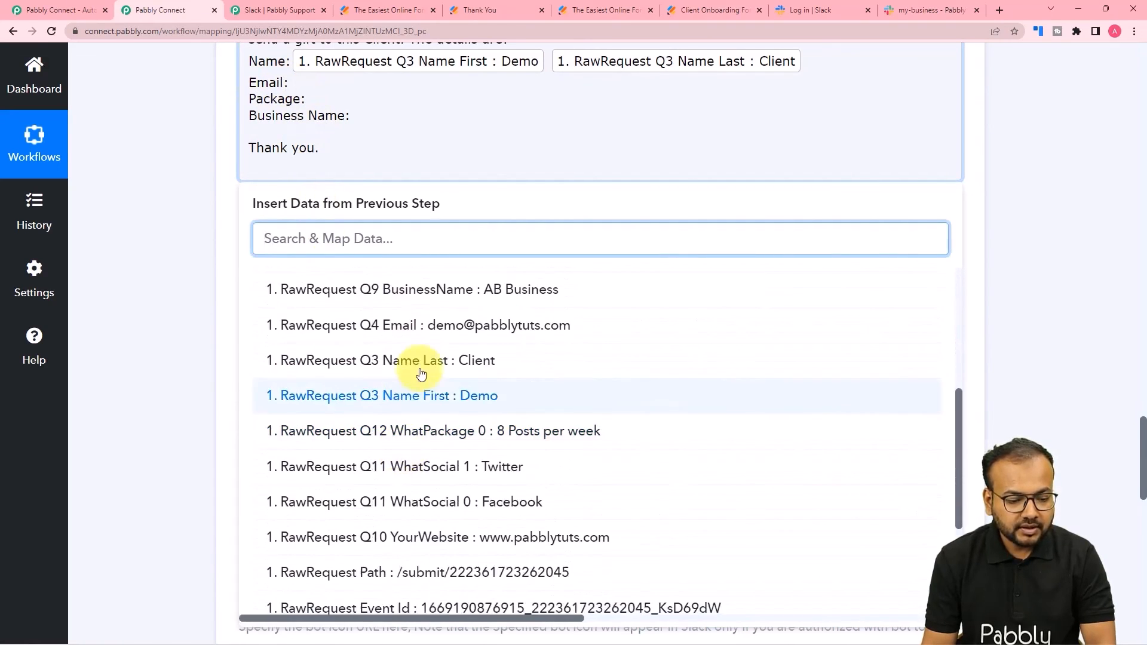
left_click(422, 326)
left_click(308, 113)
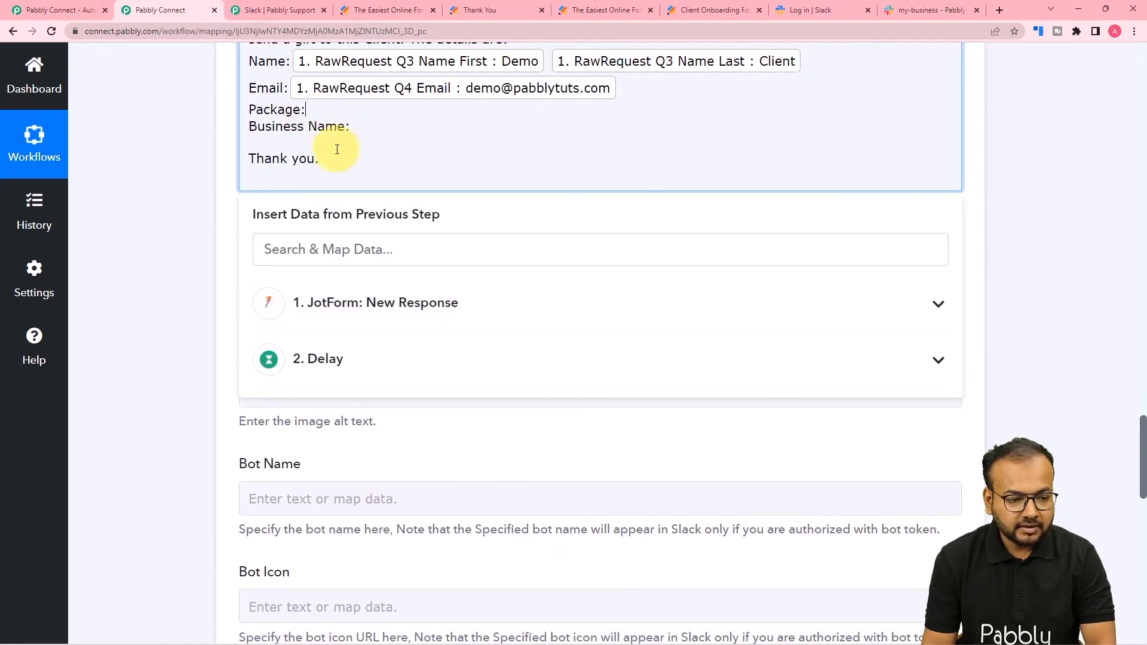
left_click(335, 303)
scroll(412, 418, "down", 4)
scroll(420, 426, "down", 3)
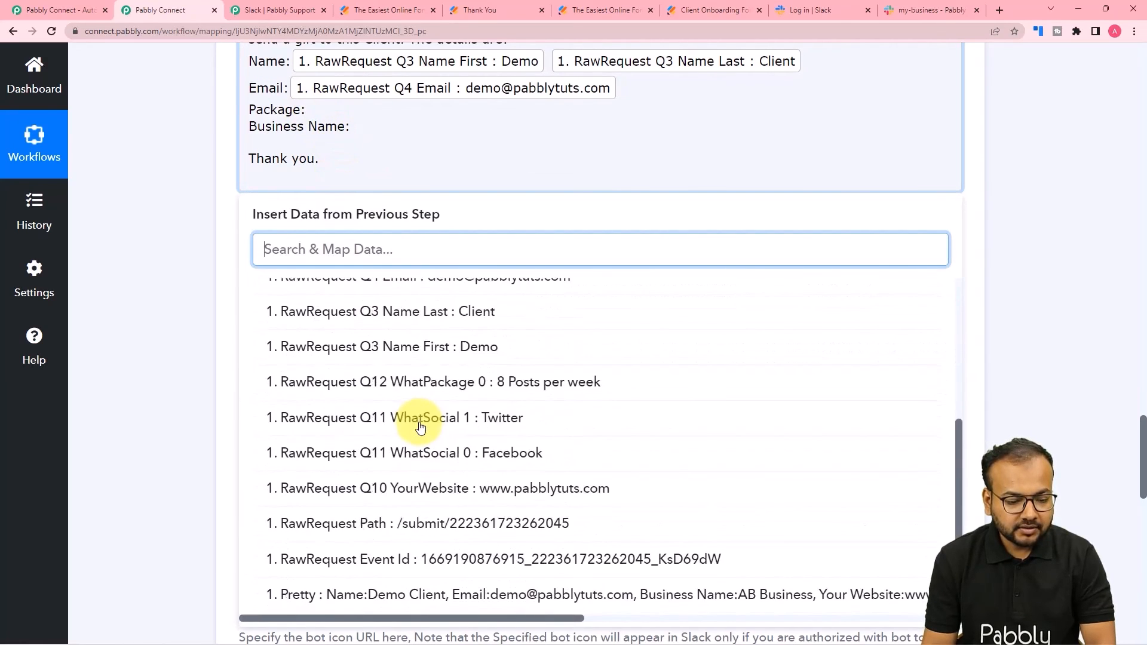
left_click(410, 379)
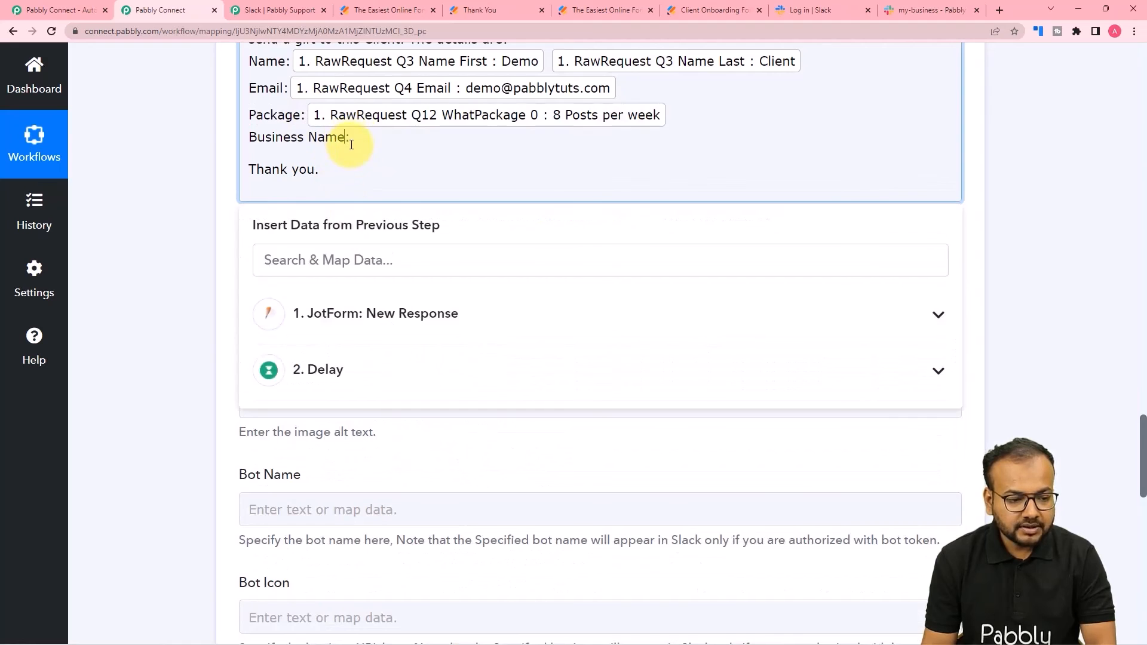
- Map Q9 BusinessName after 'Business Name:' and close the field list
left_click(379, 323)
scroll(435, 501, "down", 2)
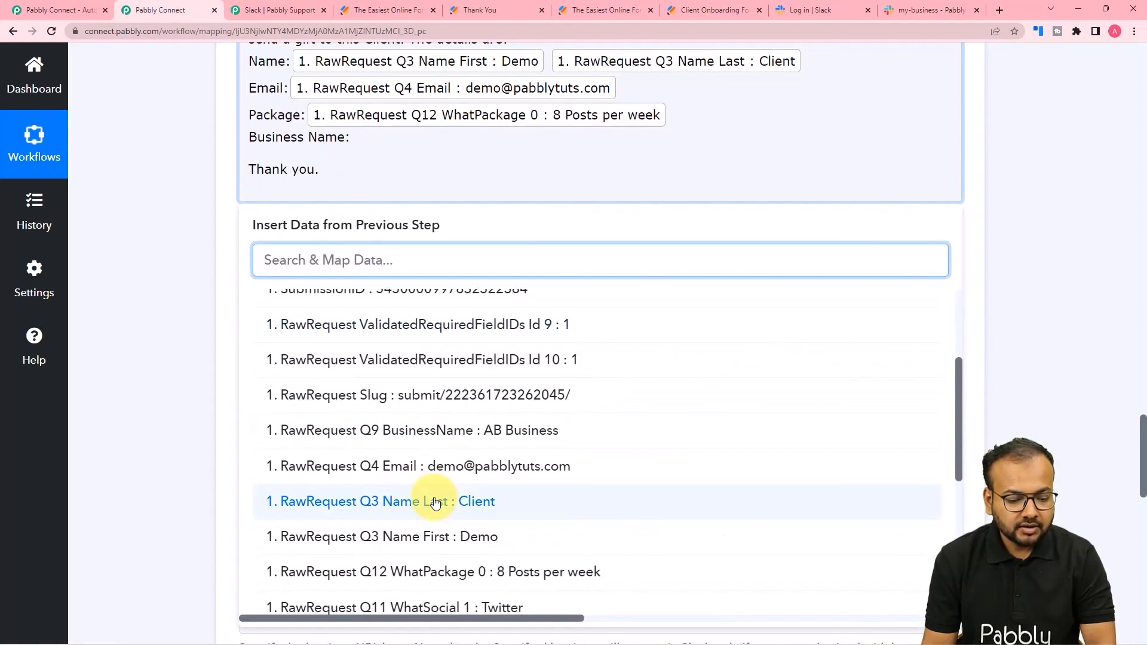
scroll(435, 503, "down", 1)
left_click(412, 370)
left_click(195, 229)
scroll(195, 229, "up", 2)
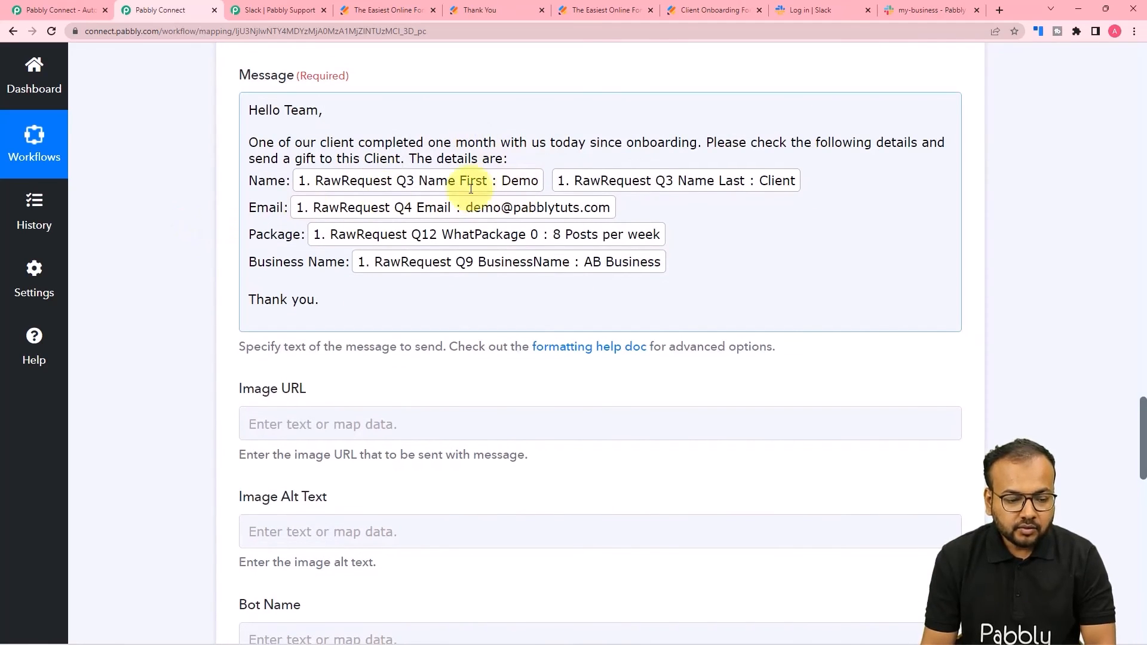
left_click(158, 250)
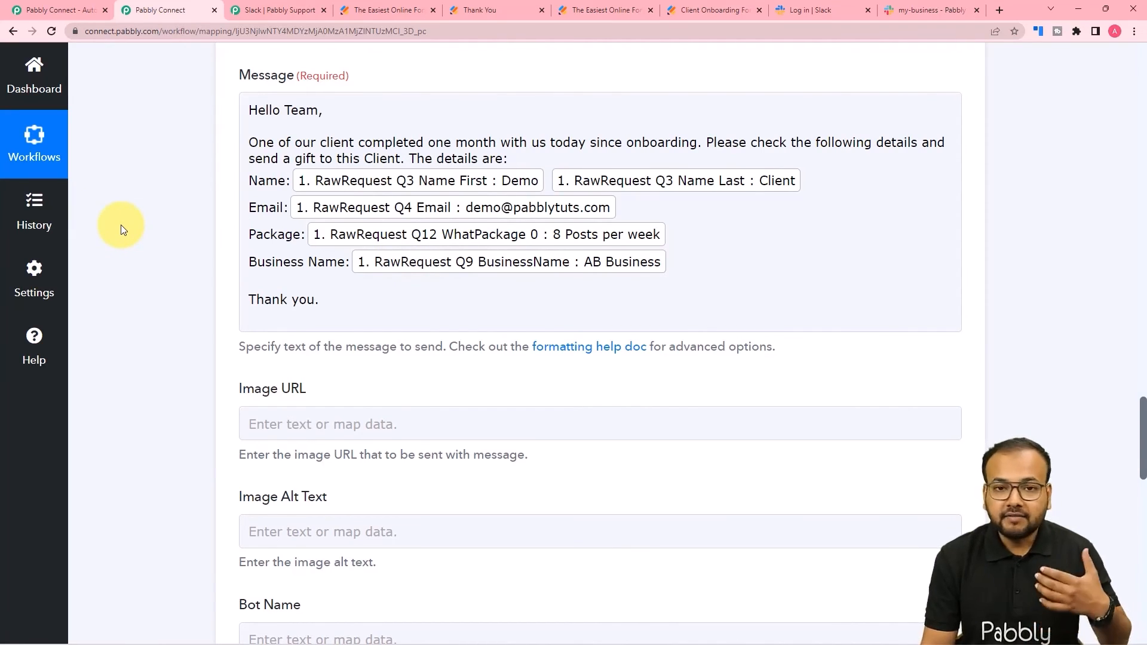
- Leave Image URL, Bot Name, Bot Icon and link options empty, then go to the 'Log in | Slack' tab
scroll(121, 224, "down", 3)
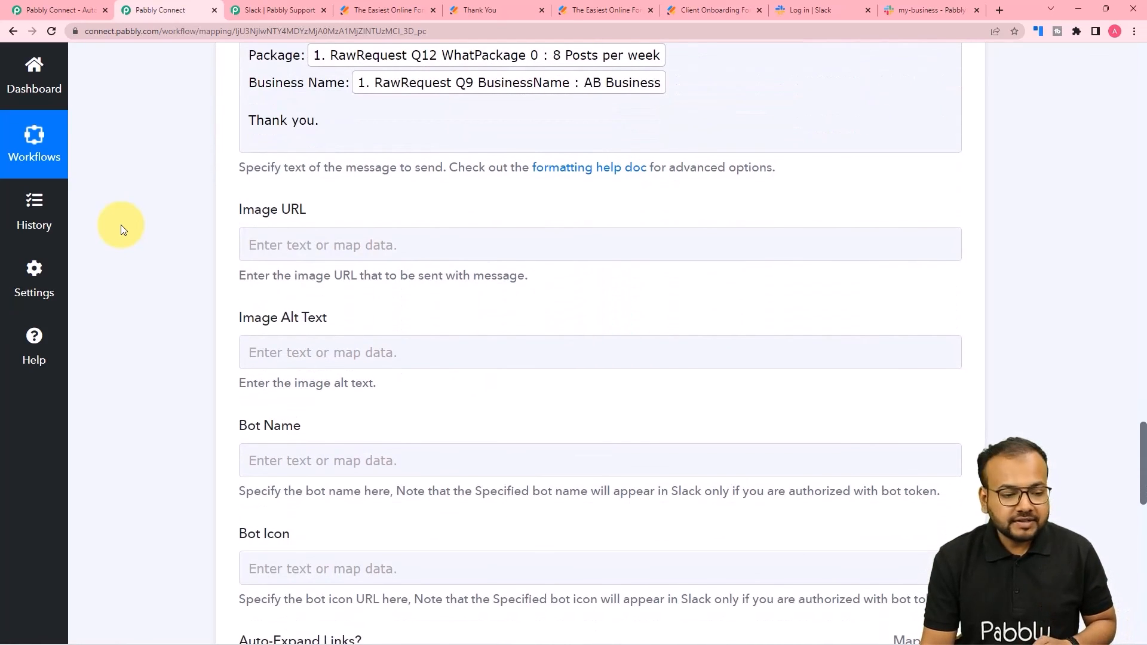
scroll(121, 225, "down", 1)
left_click(294, 179)
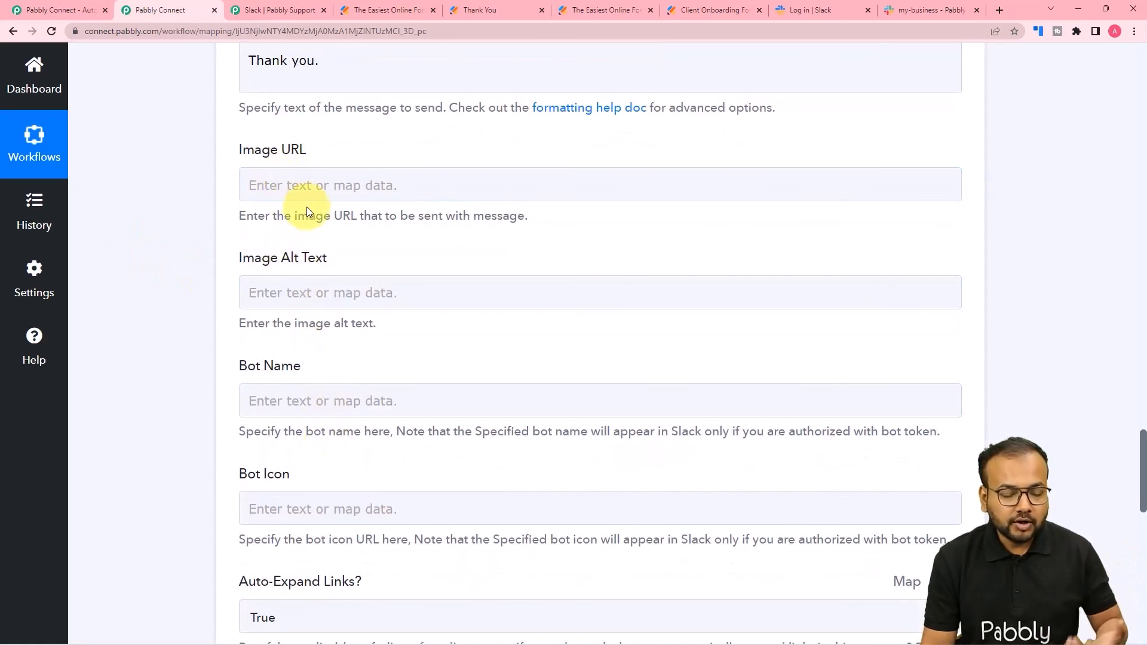
scroll(307, 209, "down", 2)
left_click(297, 271)
scroll(298, 273, "down", 1)
scroll(298, 273, "down", 7)
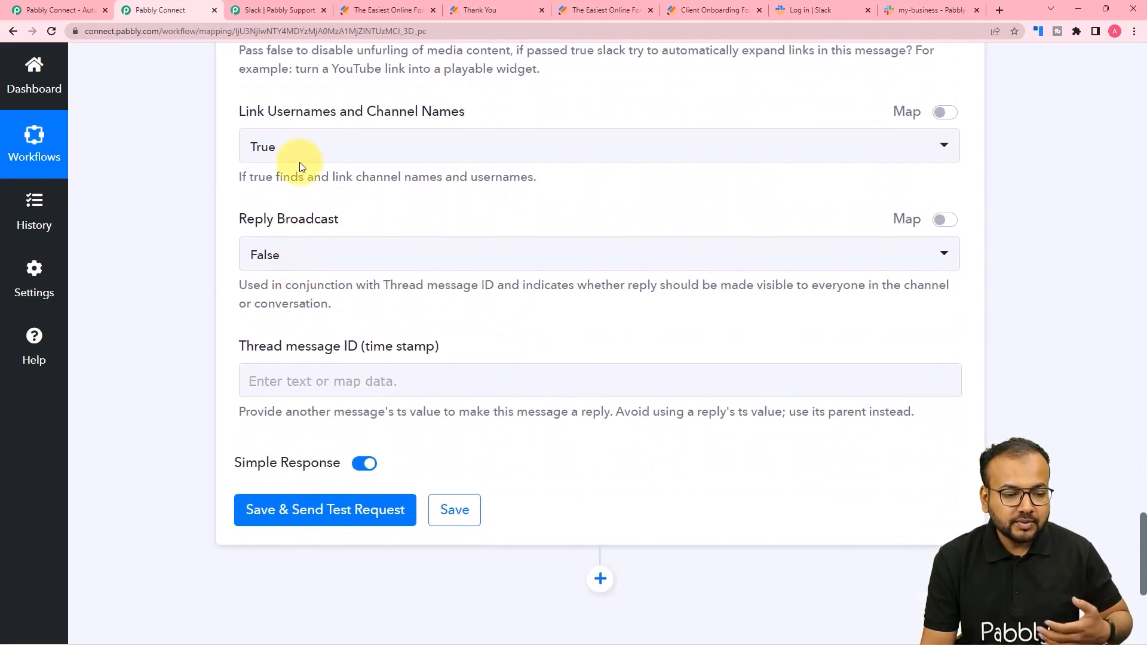
scroll(158, 317, "down", 2)
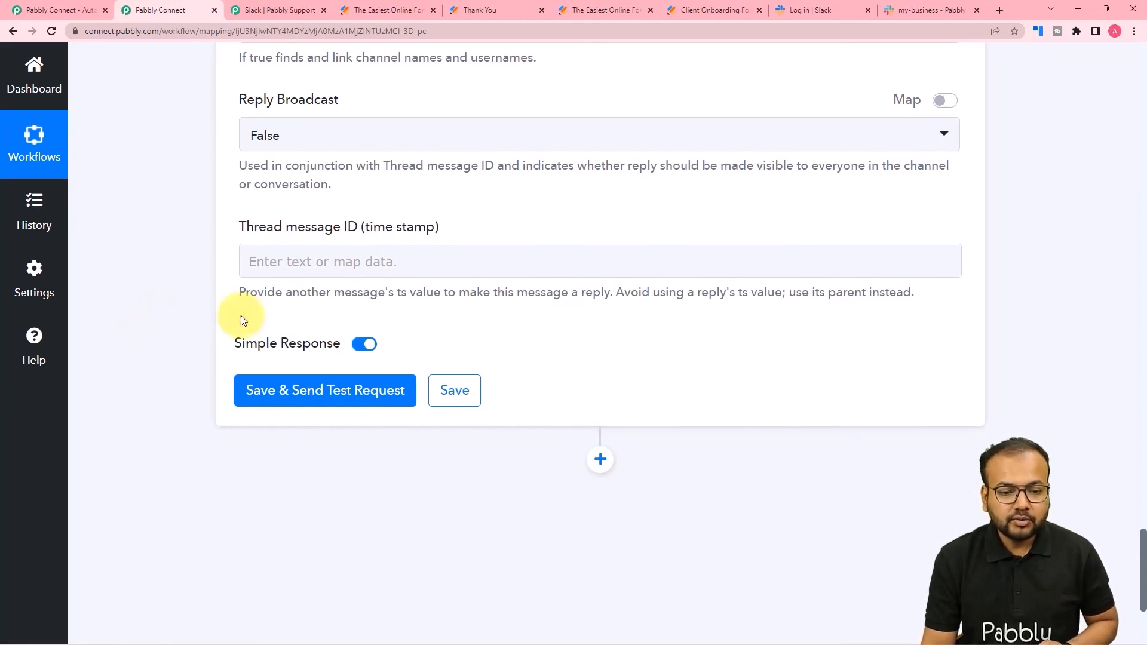
left_click(799, 16)
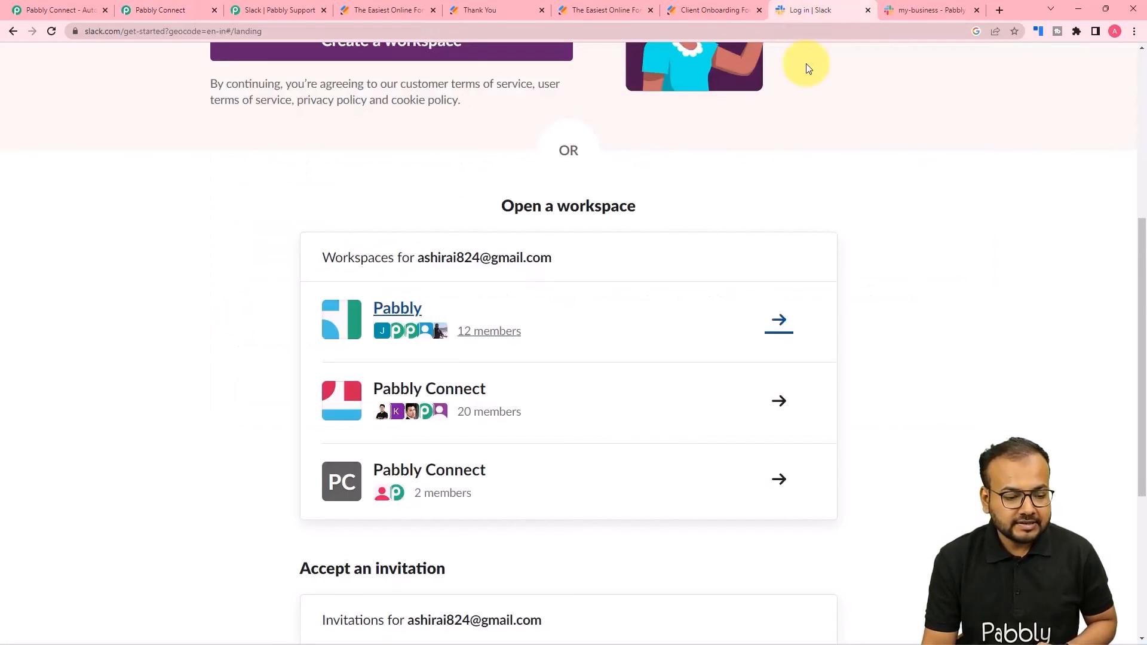
- Glance at #my-business, then save the Slack step and send a test request returning Ok 1
left_click(916, 10)
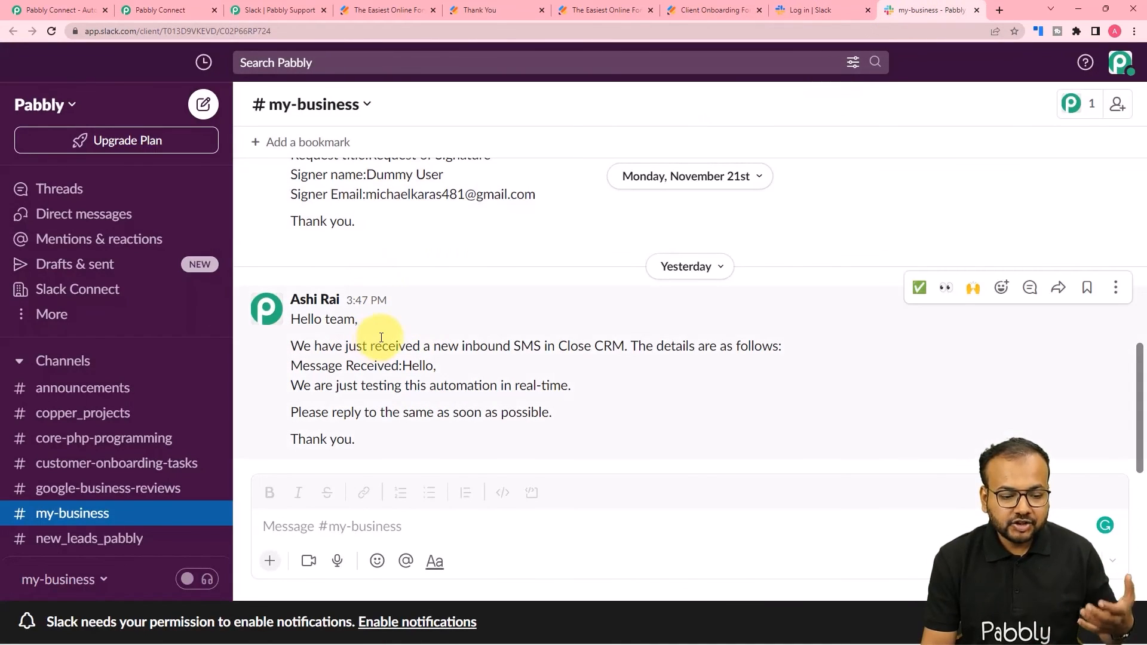
left_click(176, 10)
left_click(269, 395)
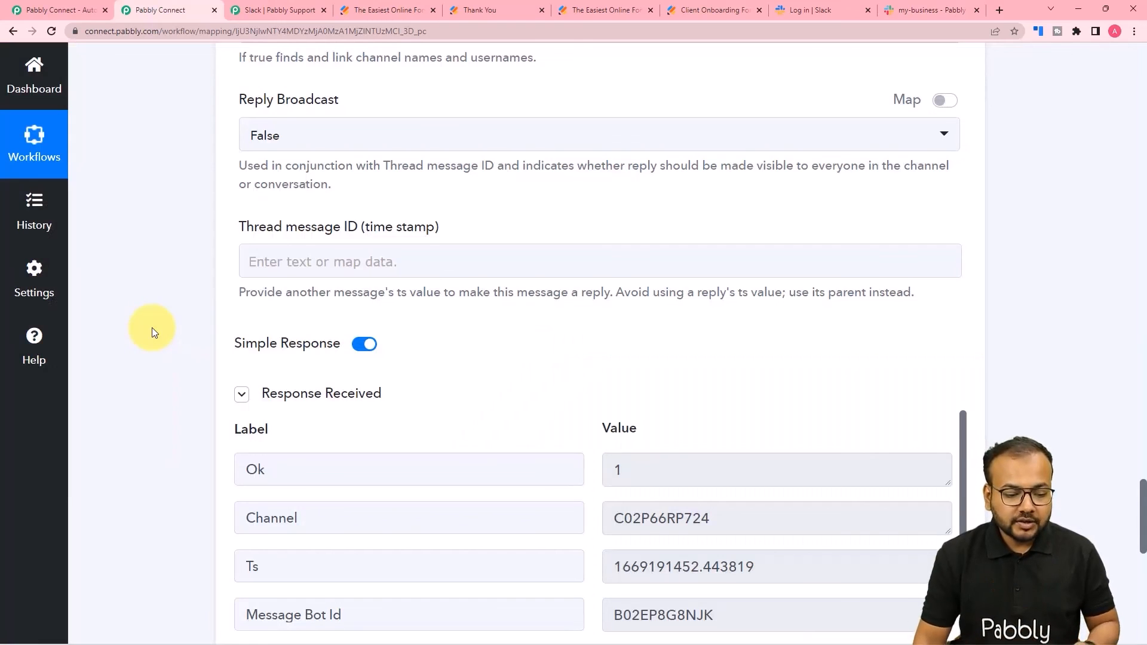
- Collapse the test response and view the posted client-details message in #my-business
scroll(405, 284, "down", 3)
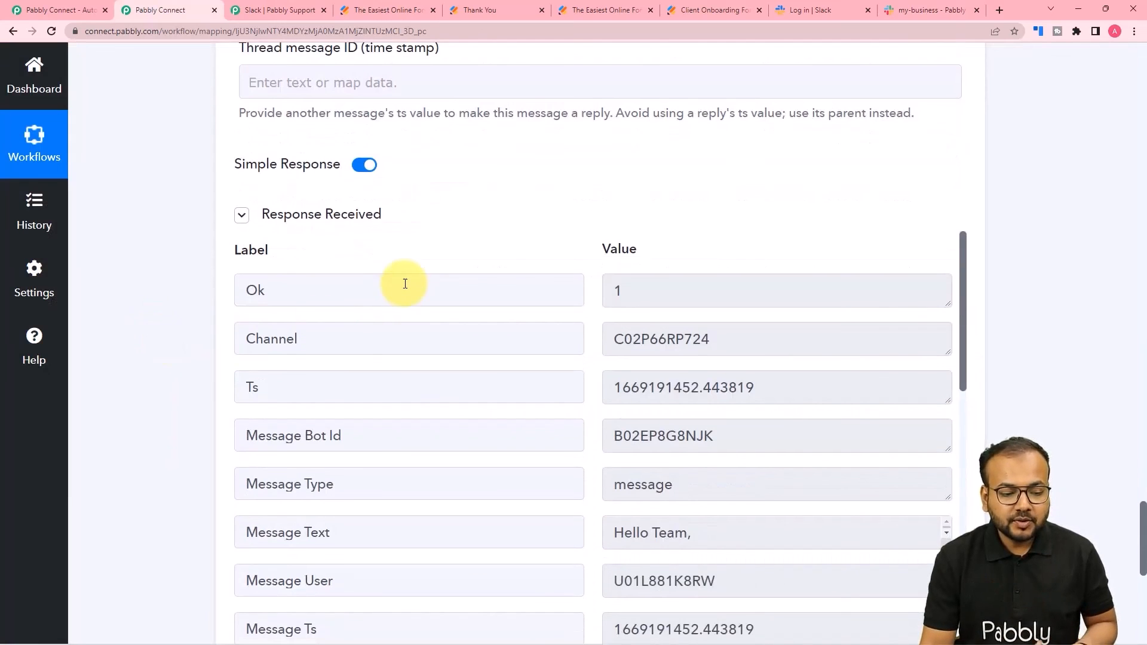
left_click(322, 222)
left_click(923, 11)
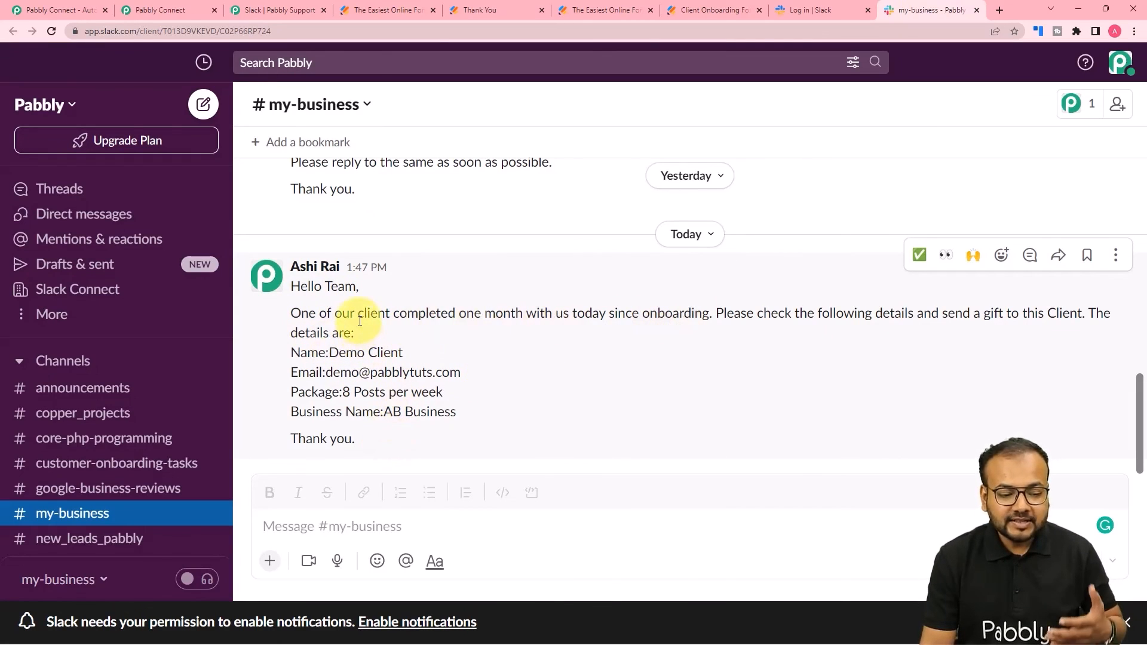
- Collapse the Slack message, Delay and JotForm trigger cards in the workflow
left_click(146, 10)
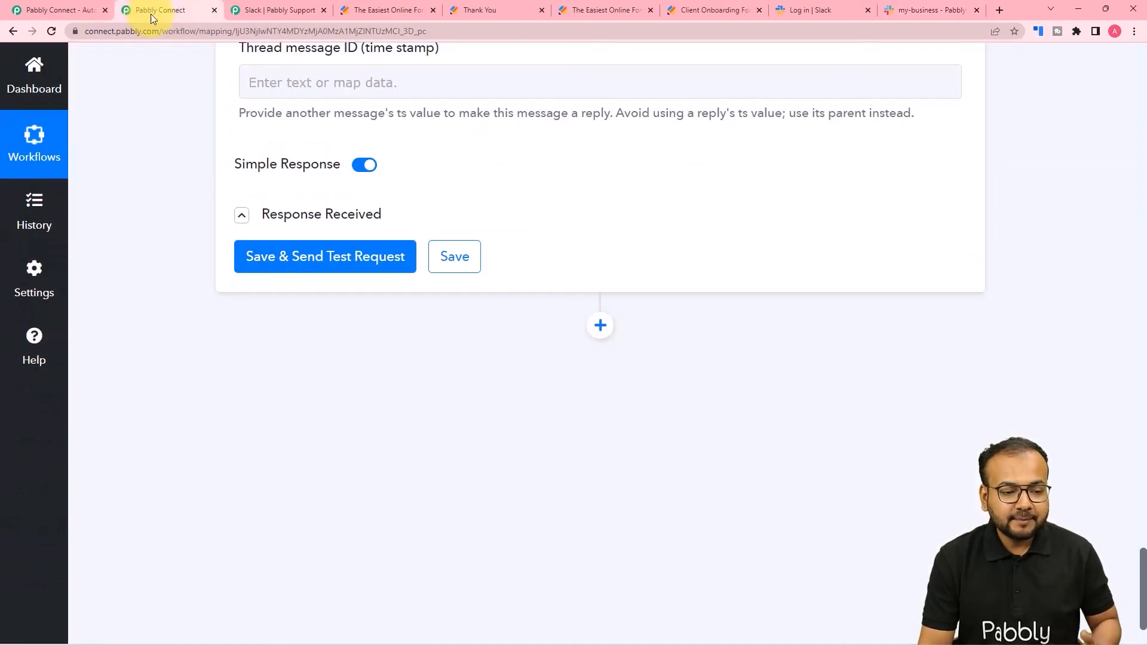
scroll(277, 229, "up", 20)
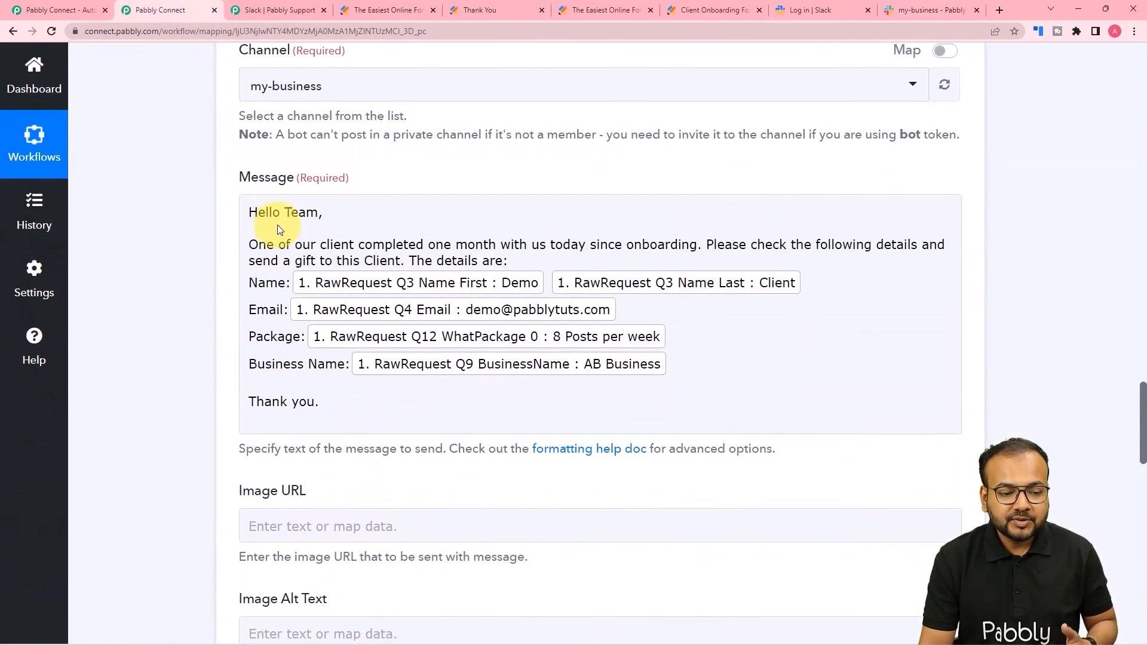
scroll(149, 247, "up", 2)
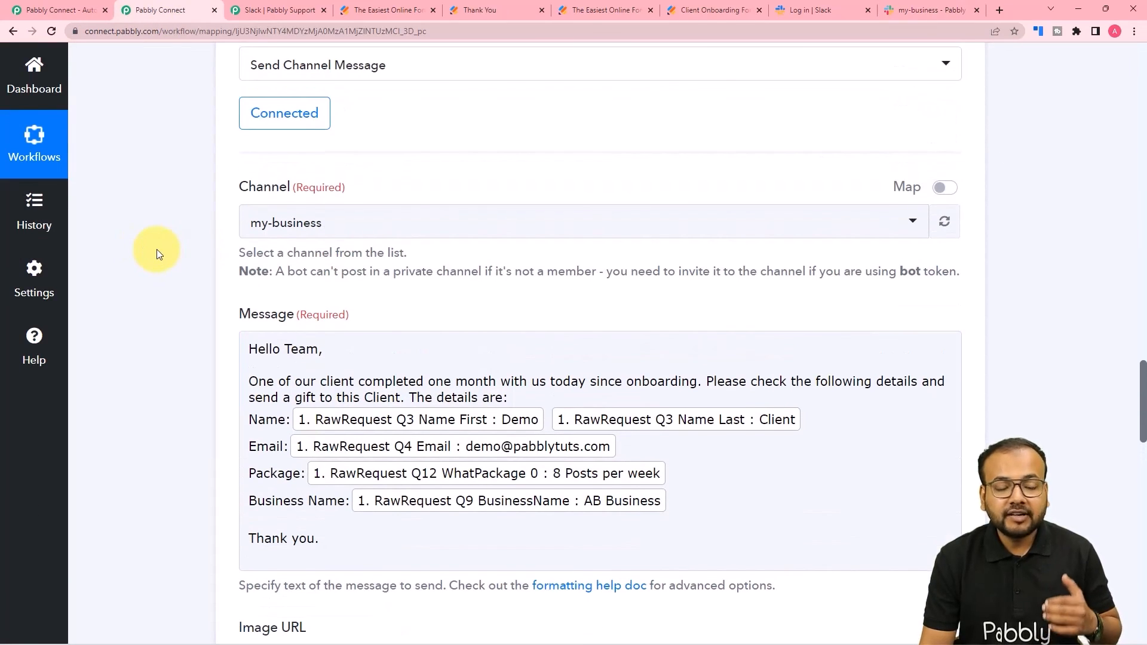
scroll(159, 253, "up", 4)
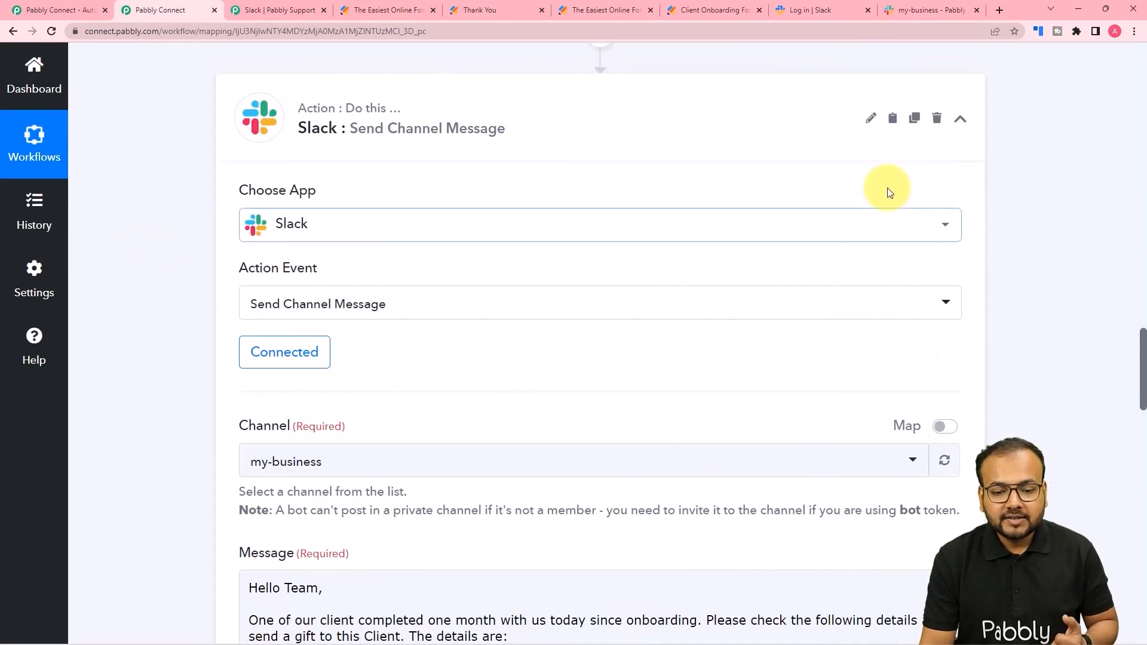
left_click(958, 126)
scroll(1043, 243, "up", 8)
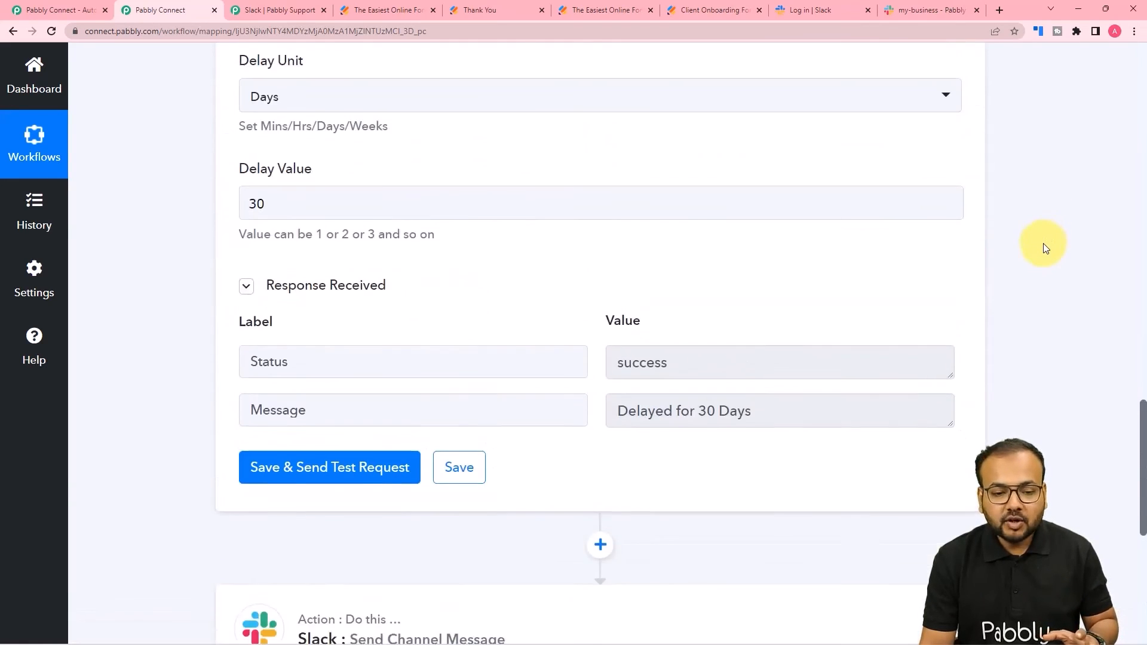
scroll(1043, 242, "up", 2)
left_click(962, 115)
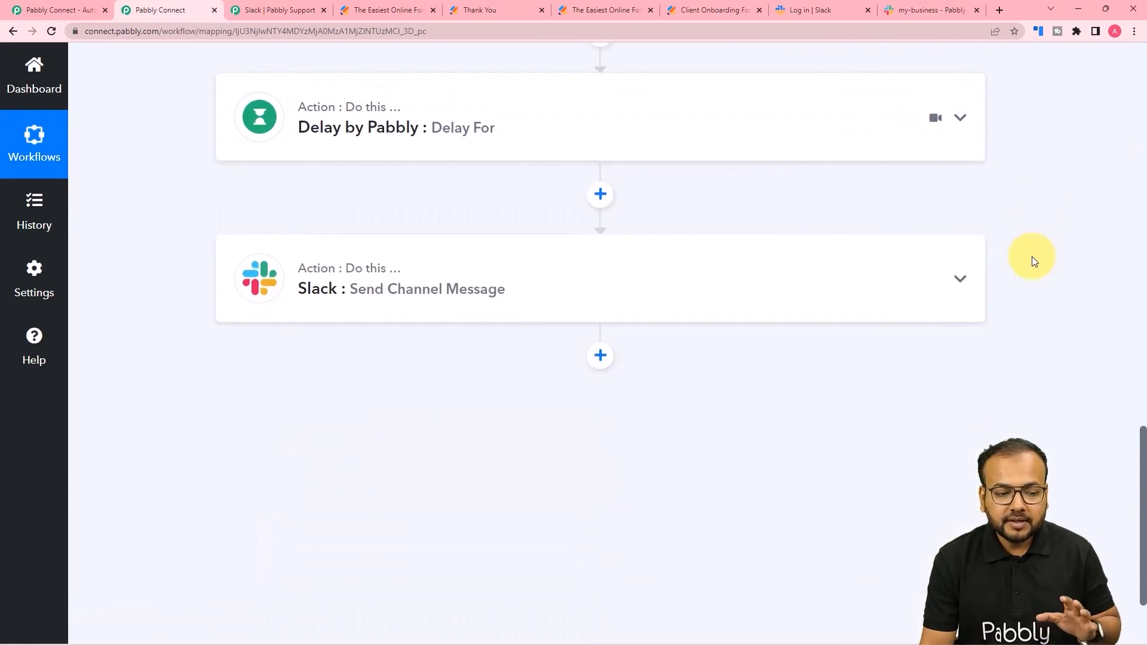
scroll(1032, 258, "up", 4)
scroll(1032, 261, "up", 16)
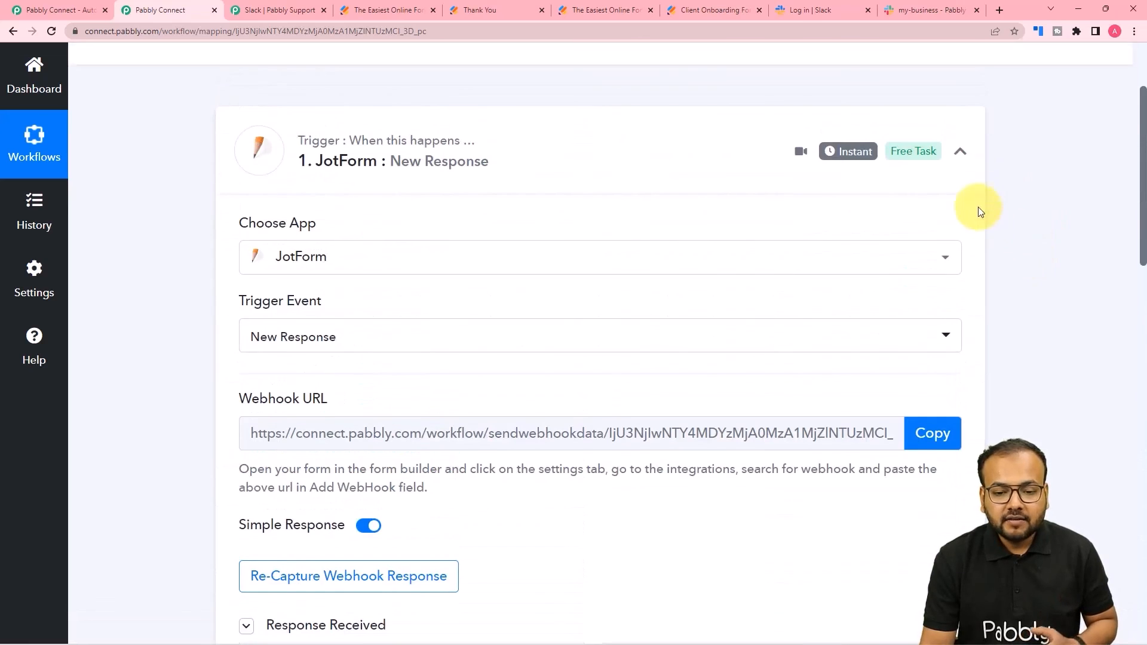
left_click(960, 154)
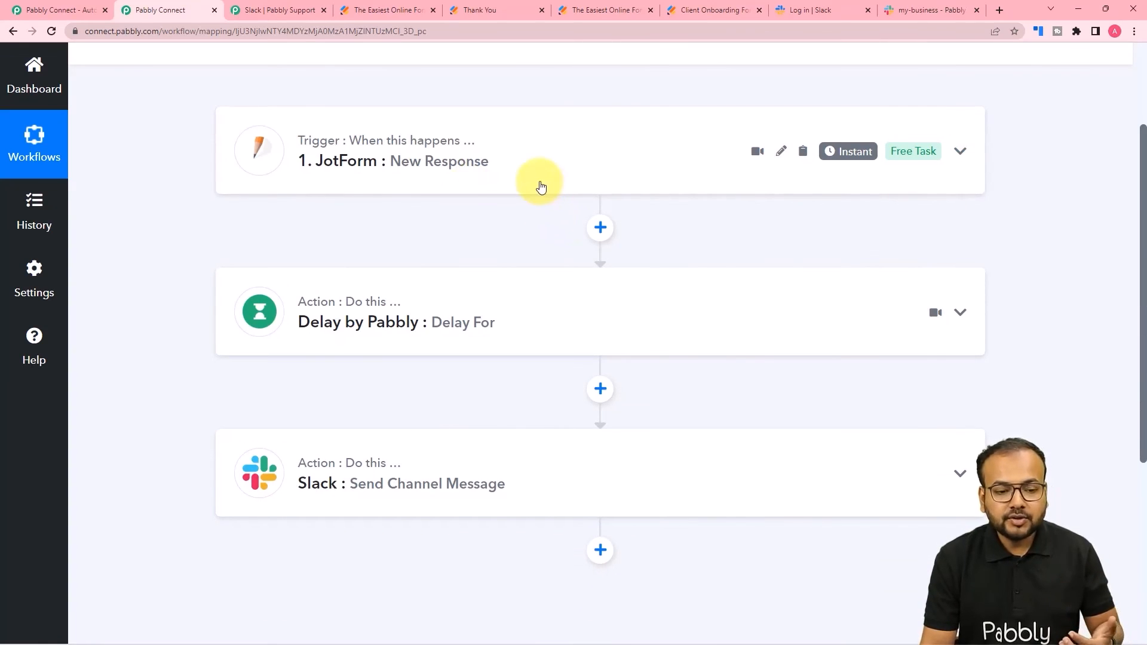
- Check the delivered message in Slack, then return to the workflow header
left_click(897, 15)
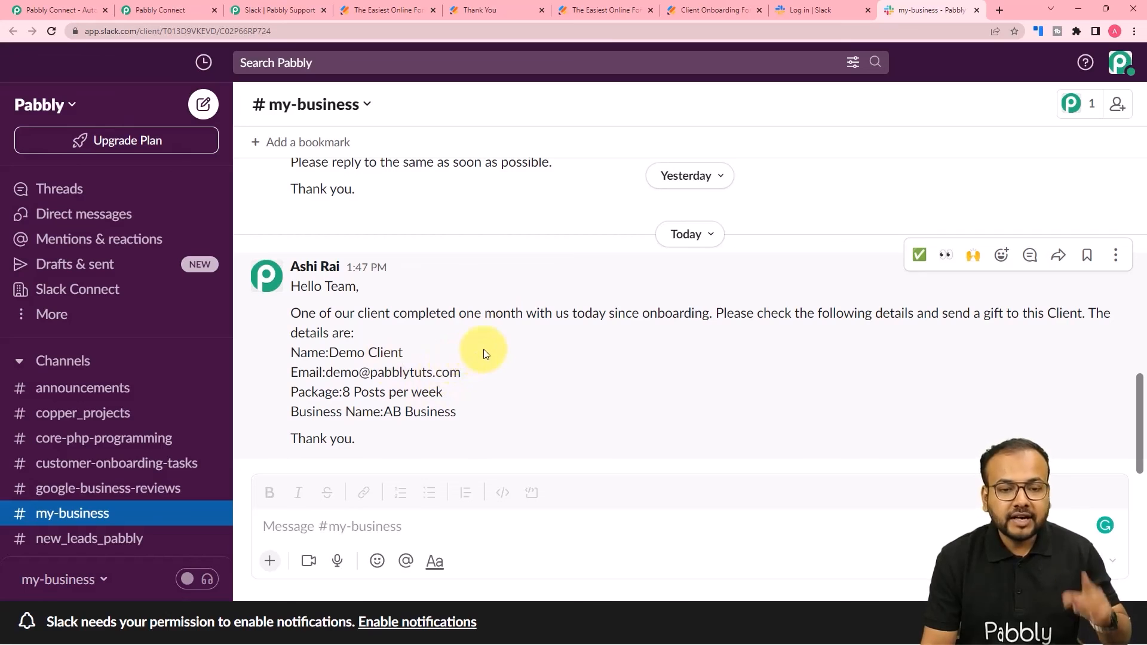
left_click(194, 11)
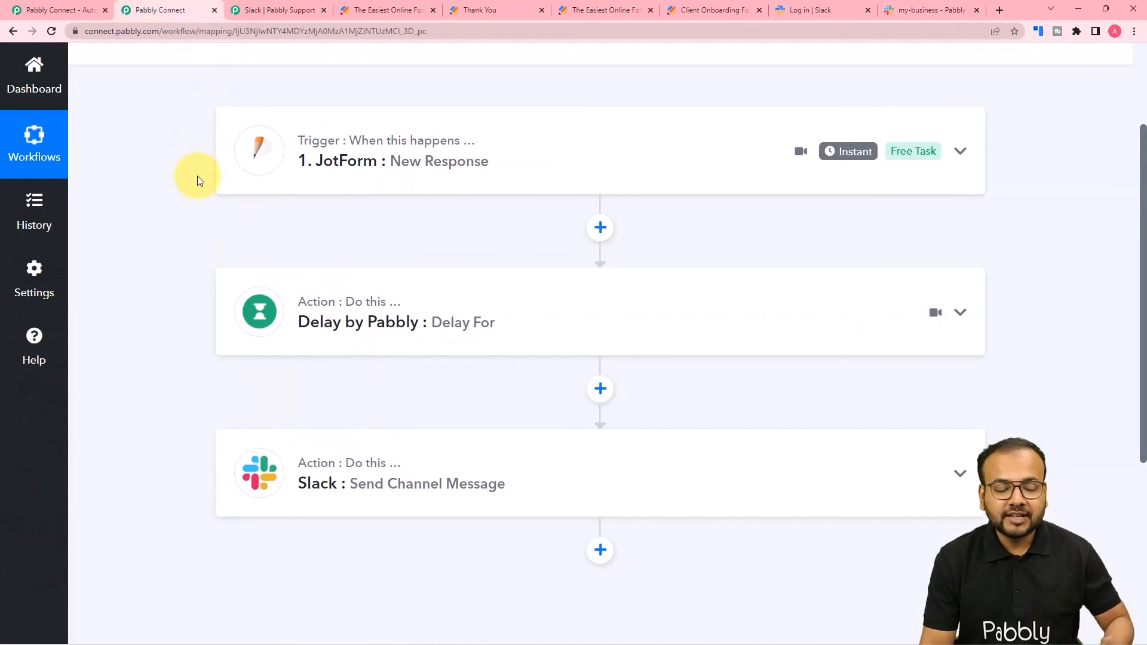
scroll(179, 234, "up", 1)
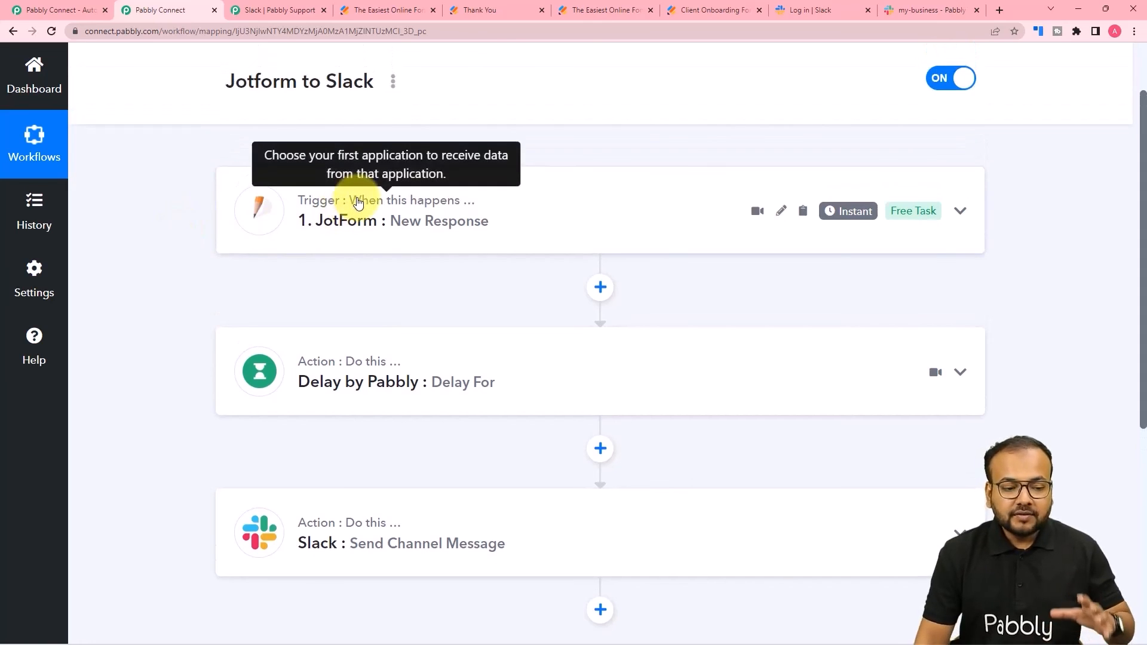